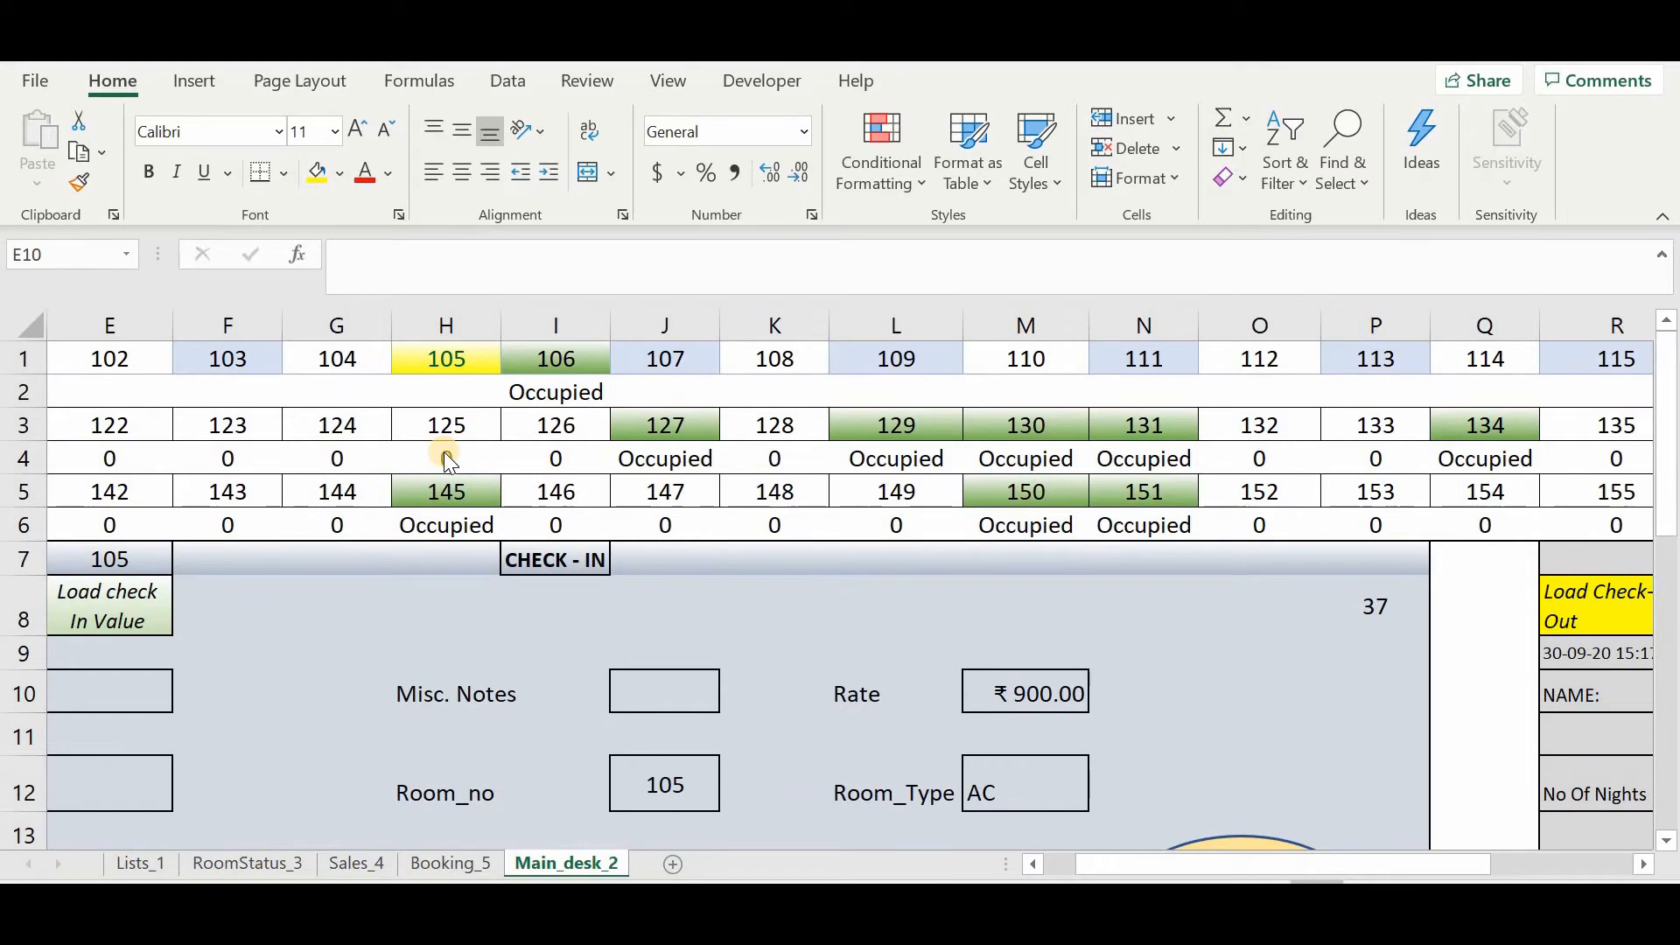
Try selecting rooms 101, 102, 104, 125 and 106 in turn in the room status grid
scroll(446, 457, left, 3)
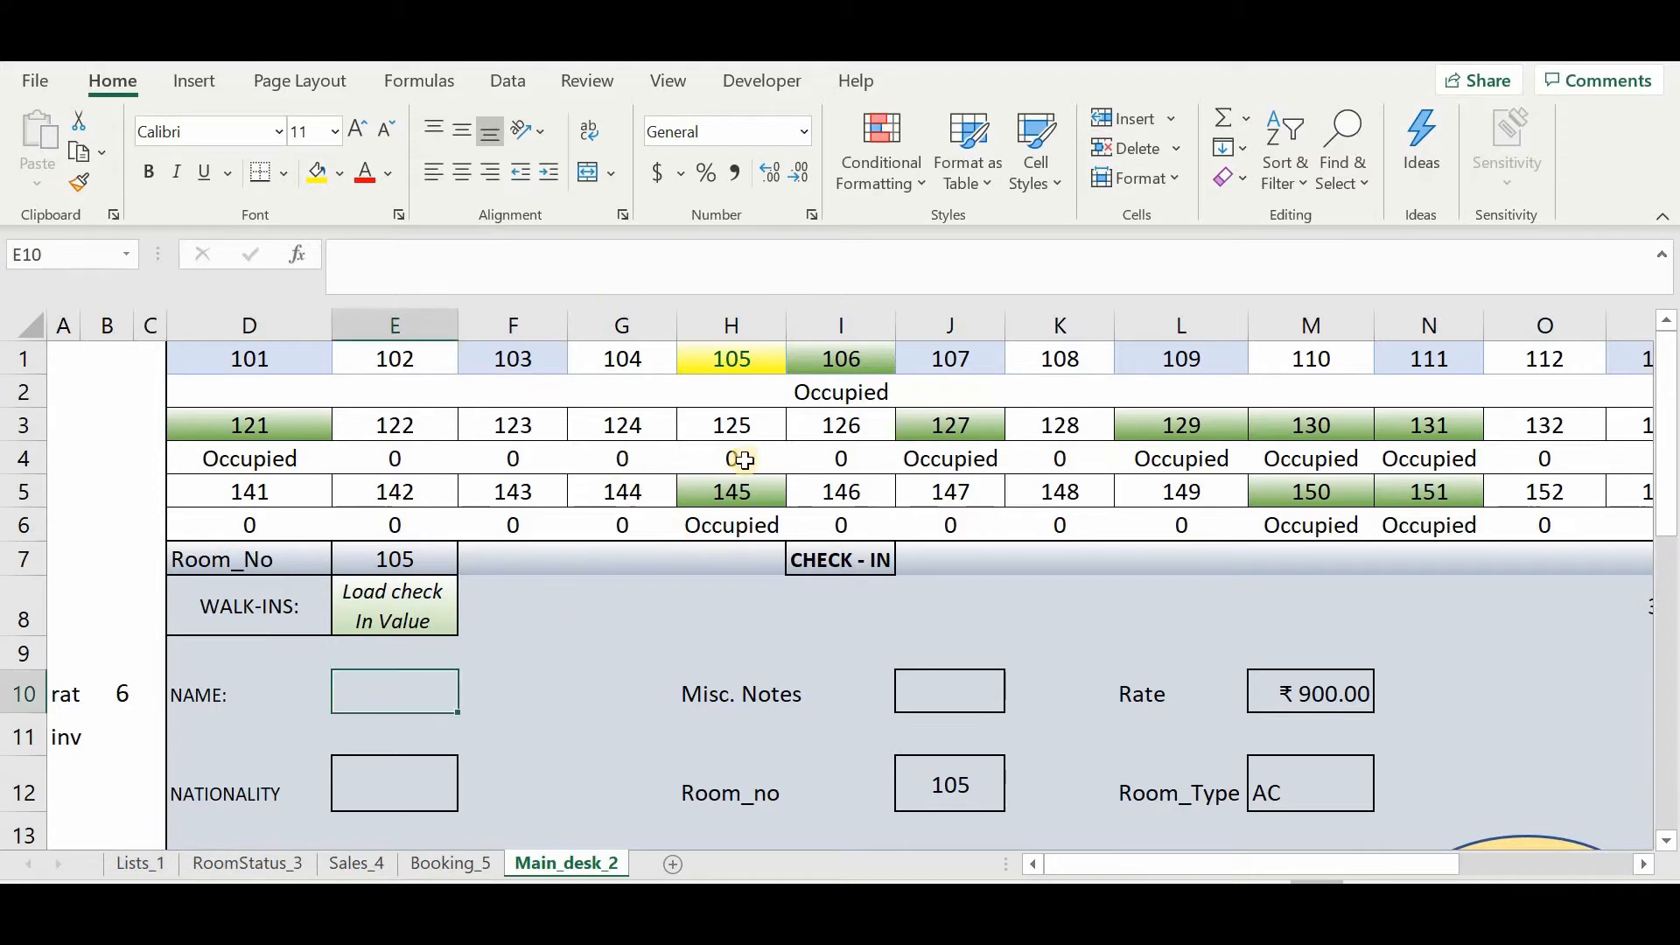
drag(281, 365, 375, 461)
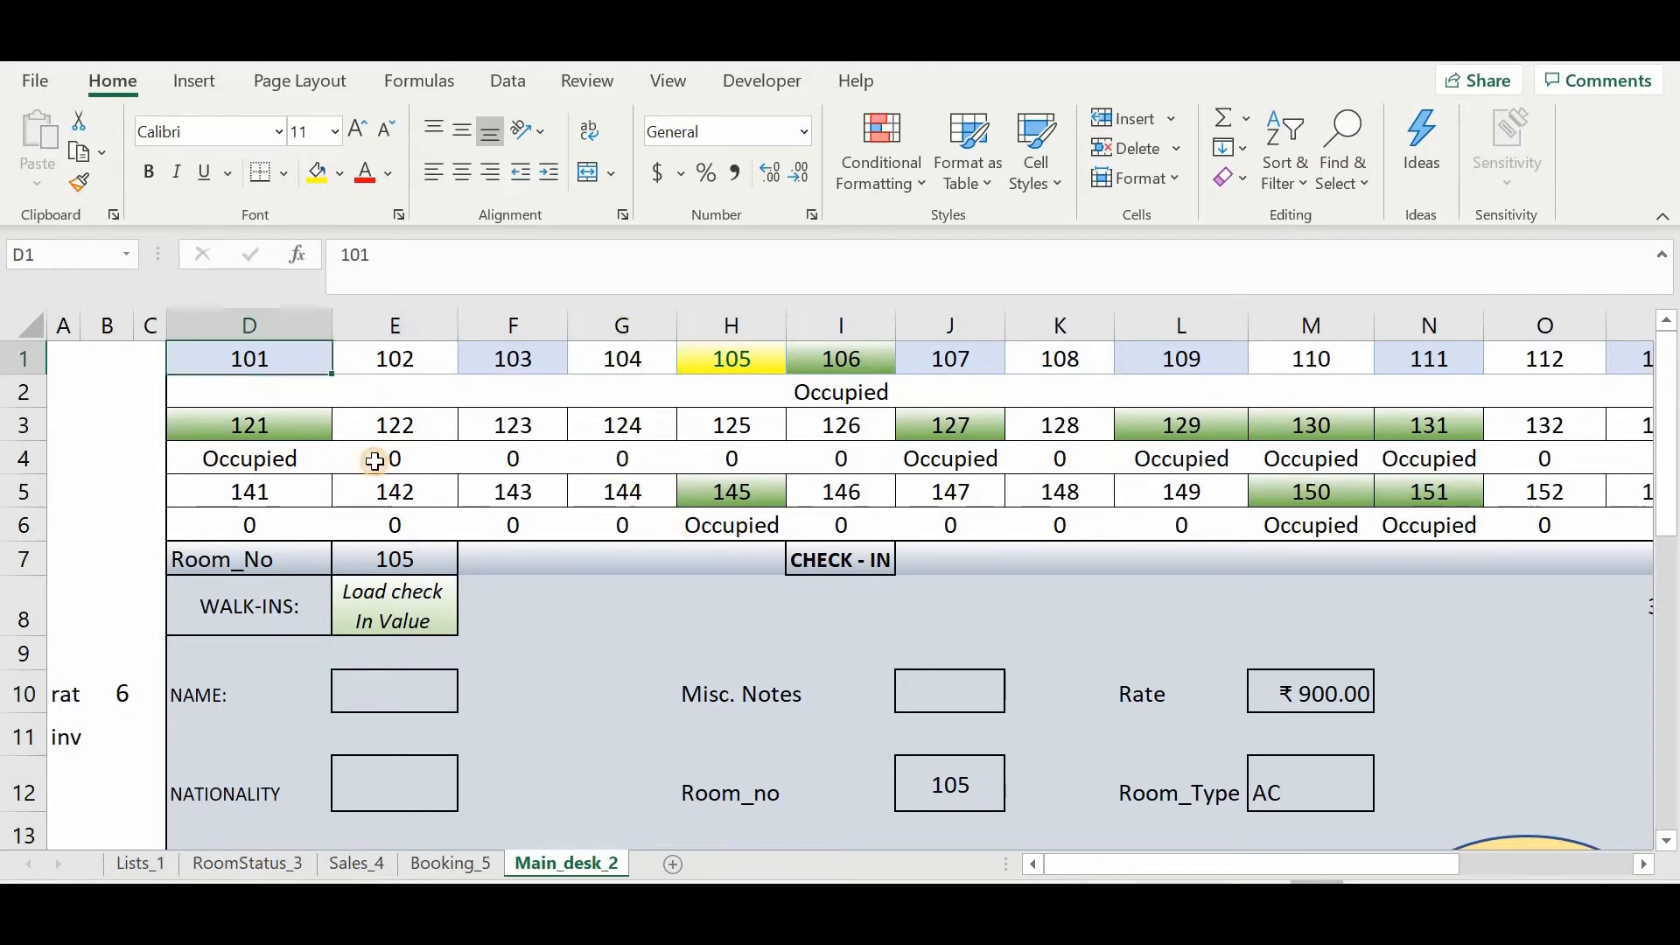
click(405, 360)
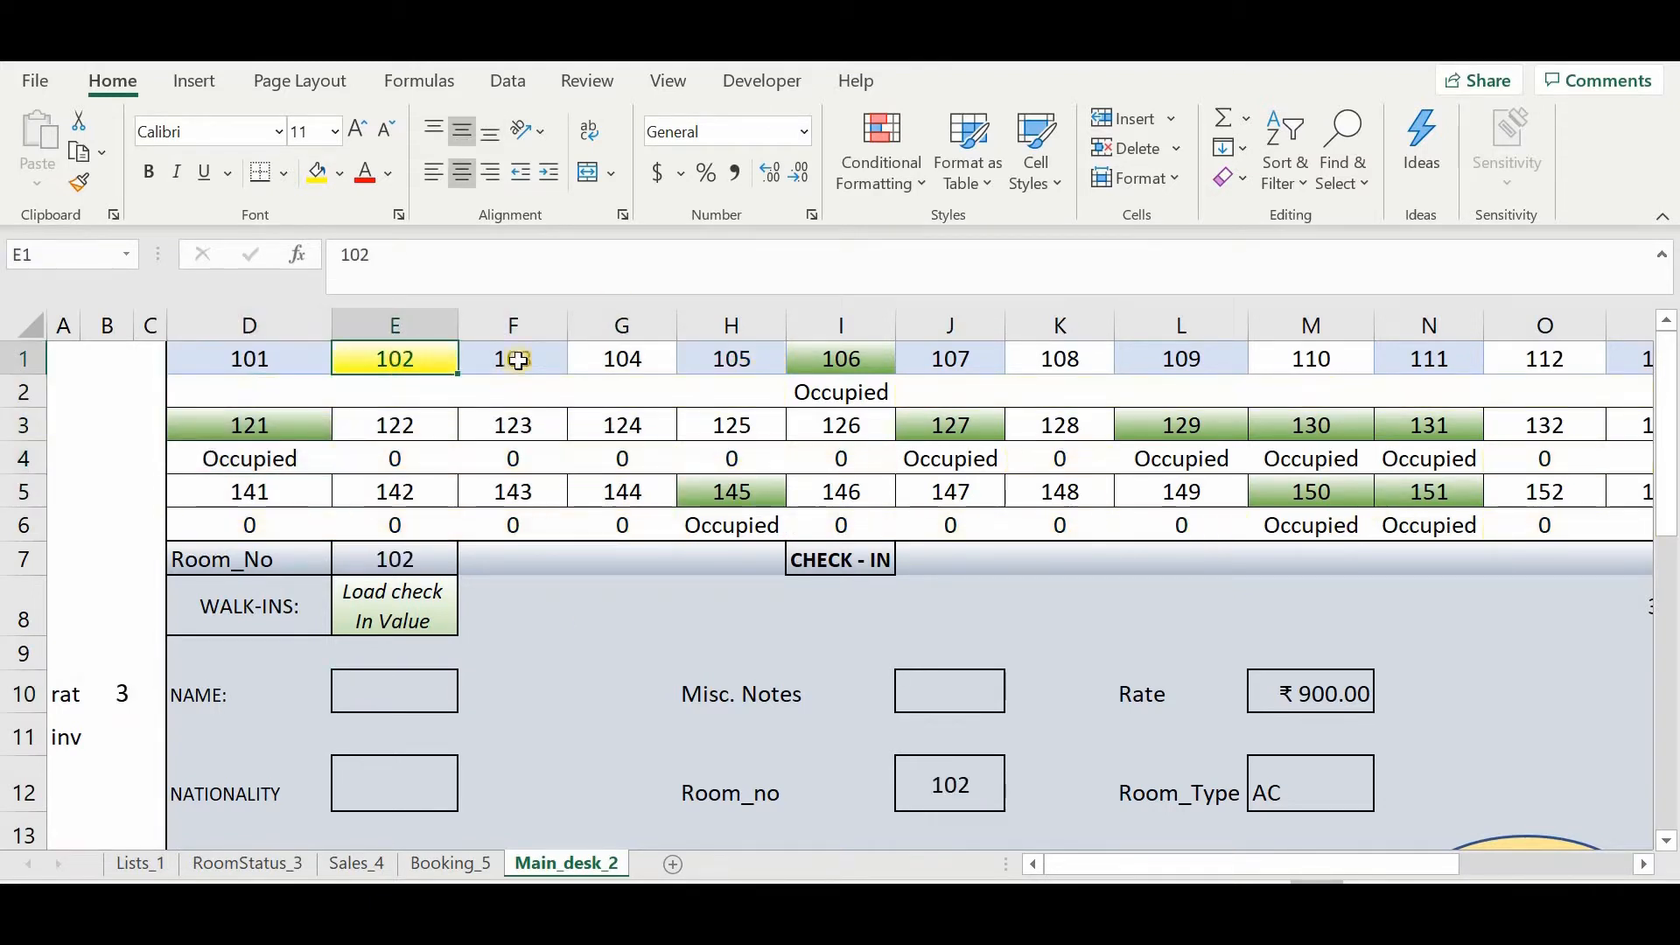
click(644, 361)
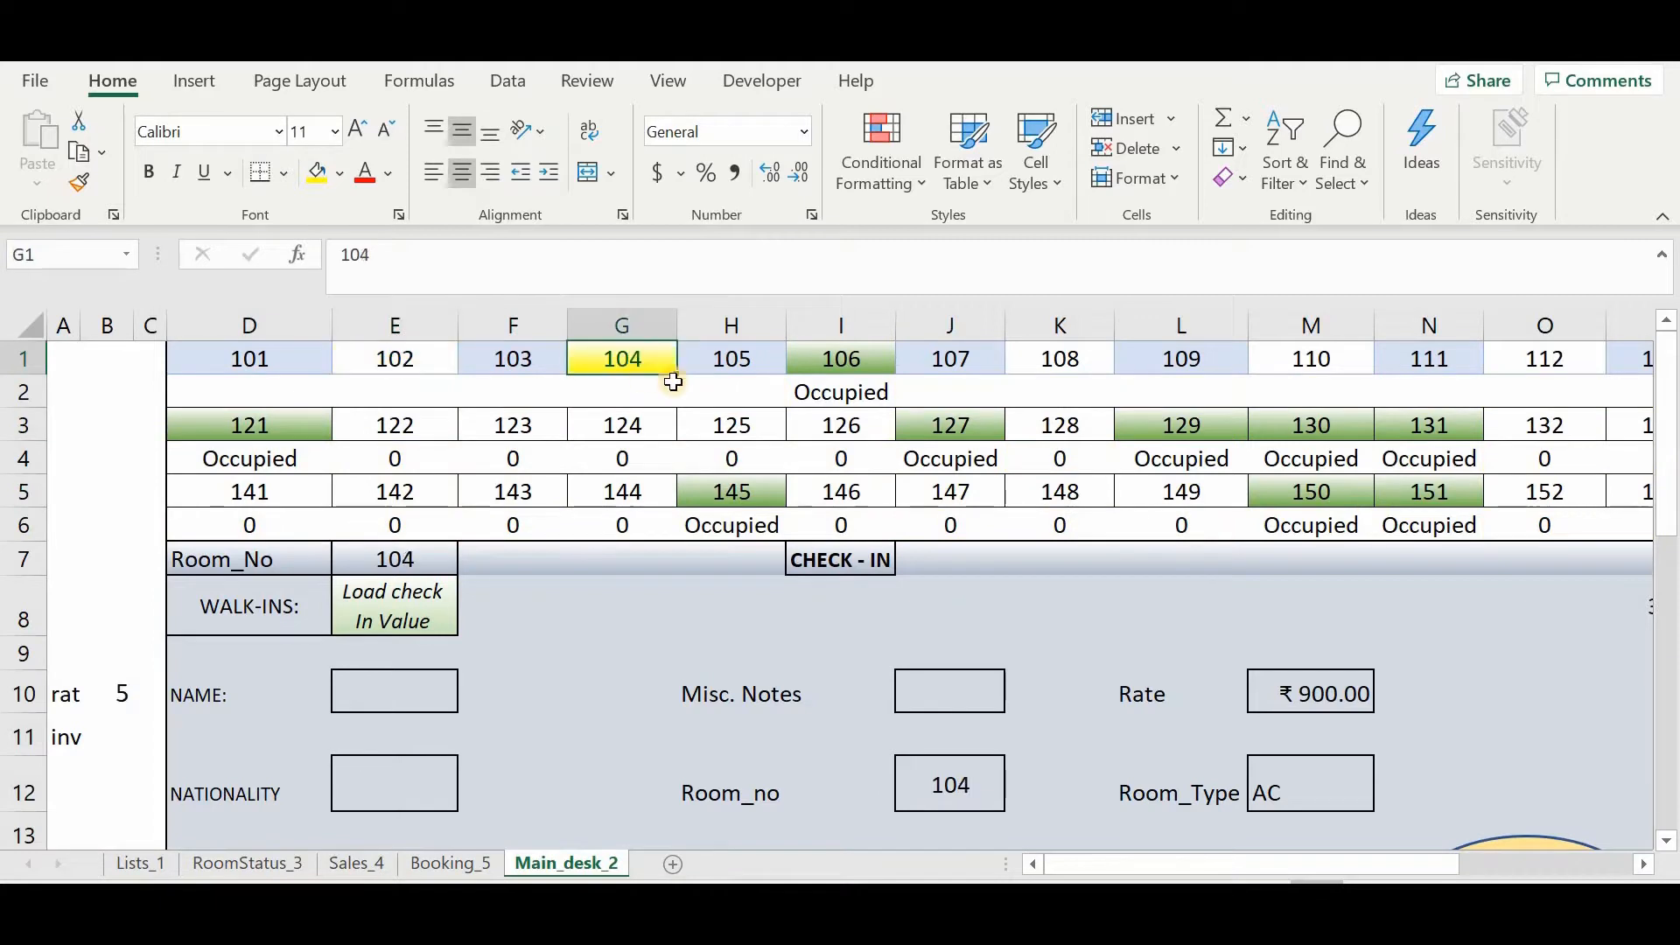
click(747, 426)
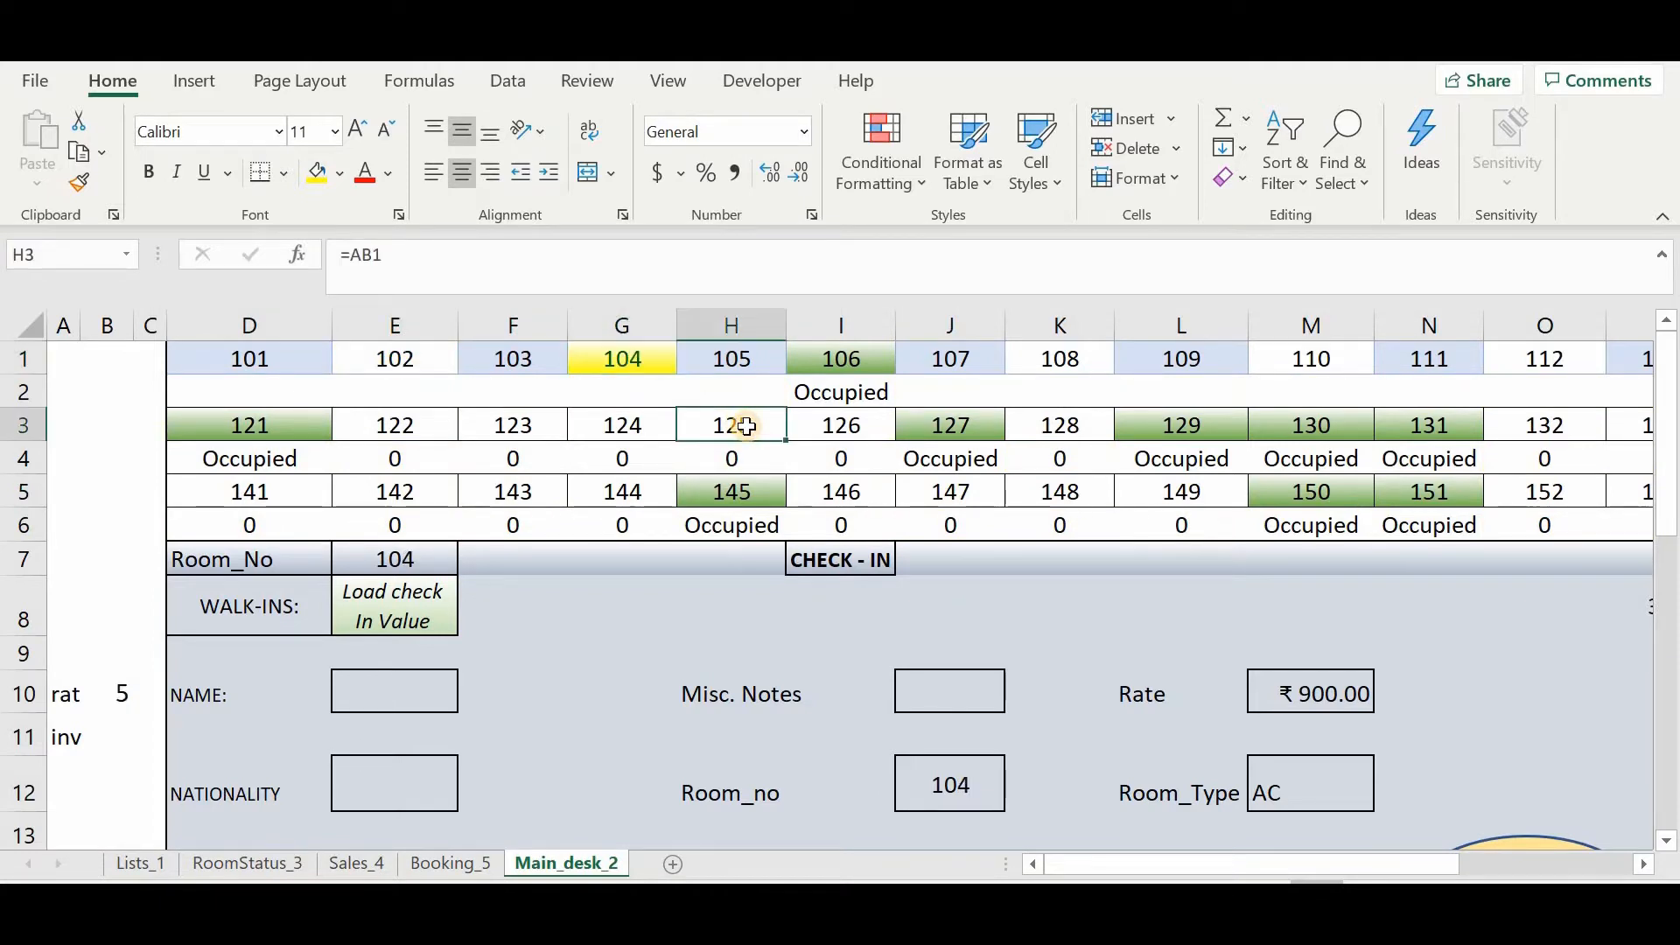
click(836, 361)
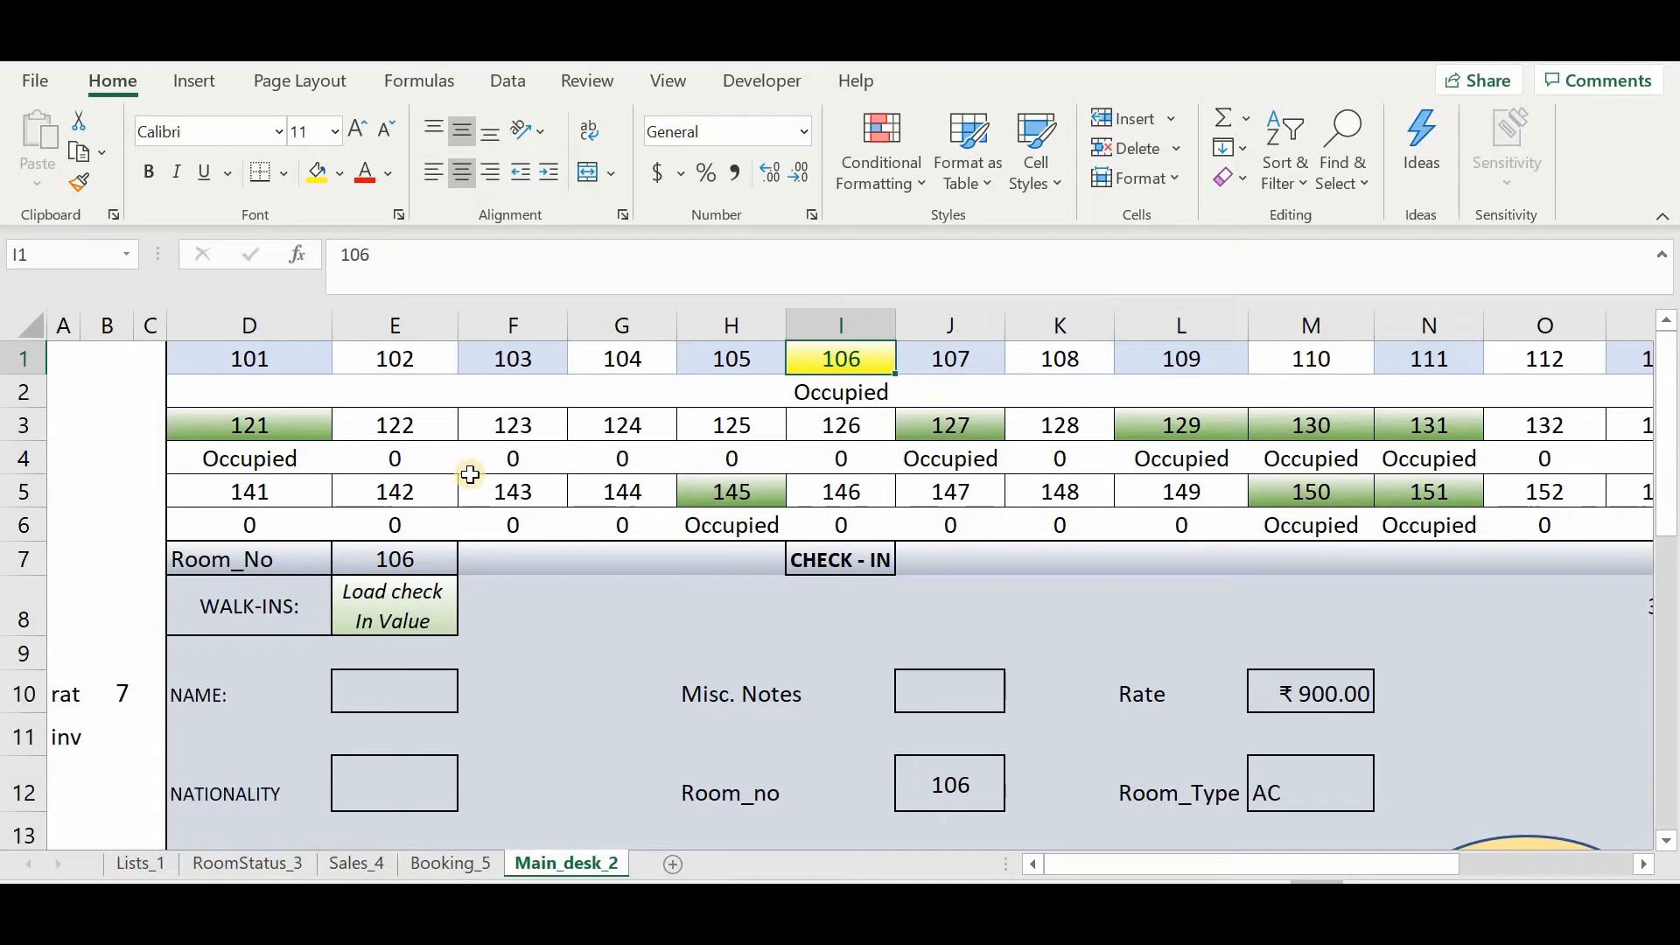
Select room 123 in the room grid and load its values into the walk-in check-in form
click(509, 429)
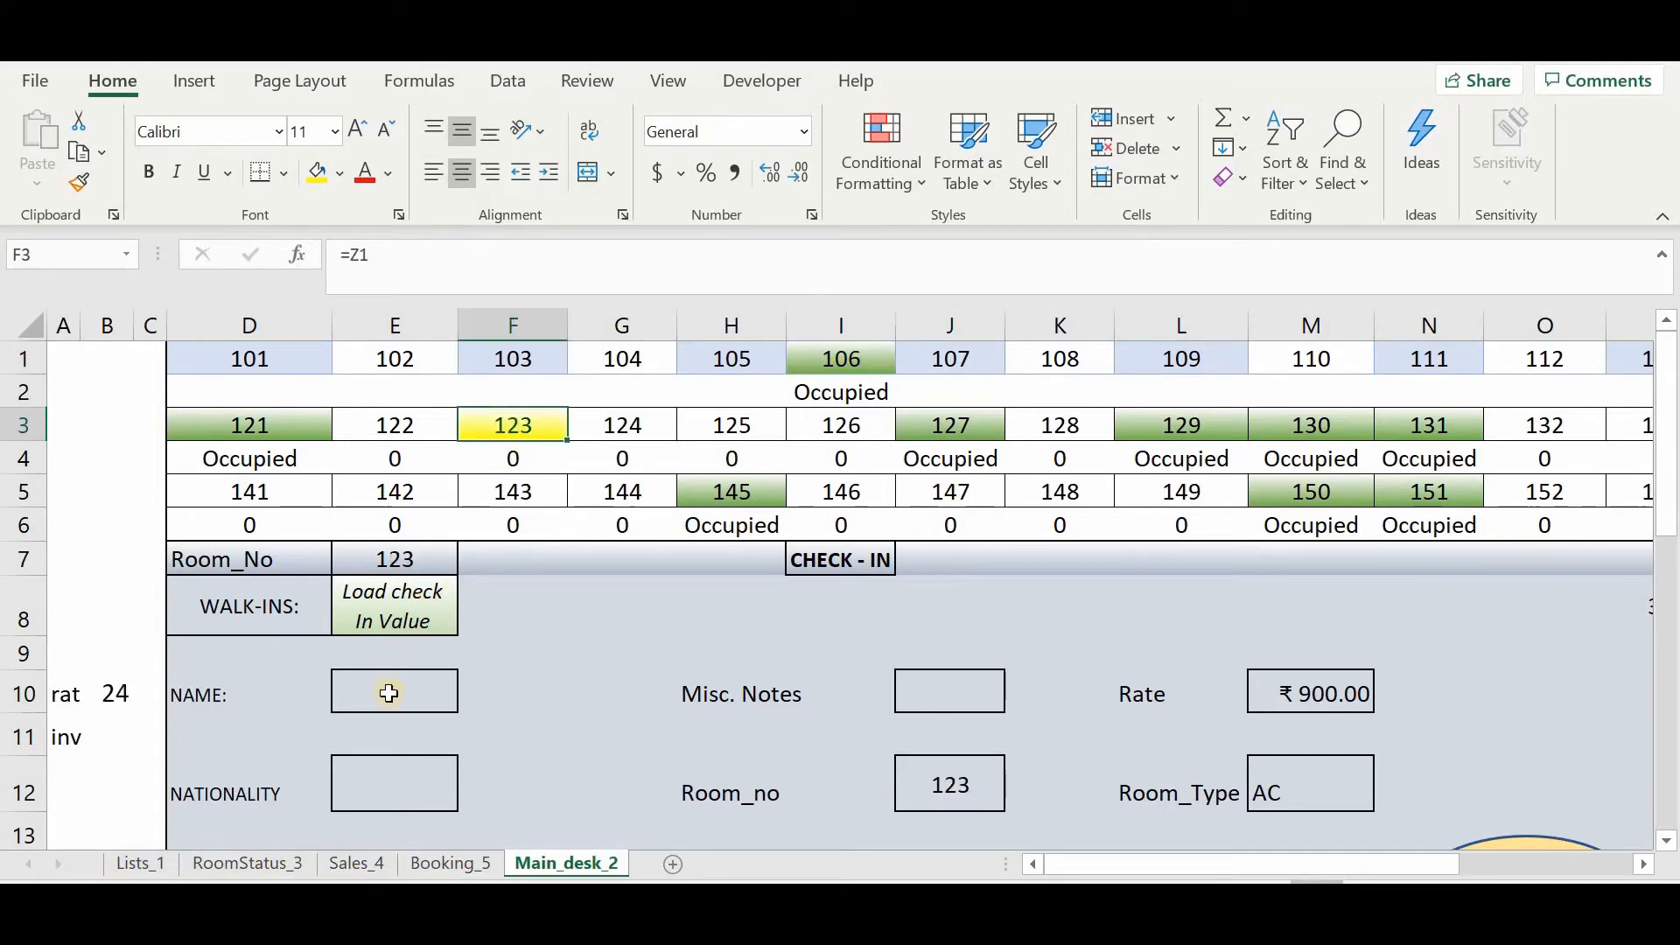
click(388, 626)
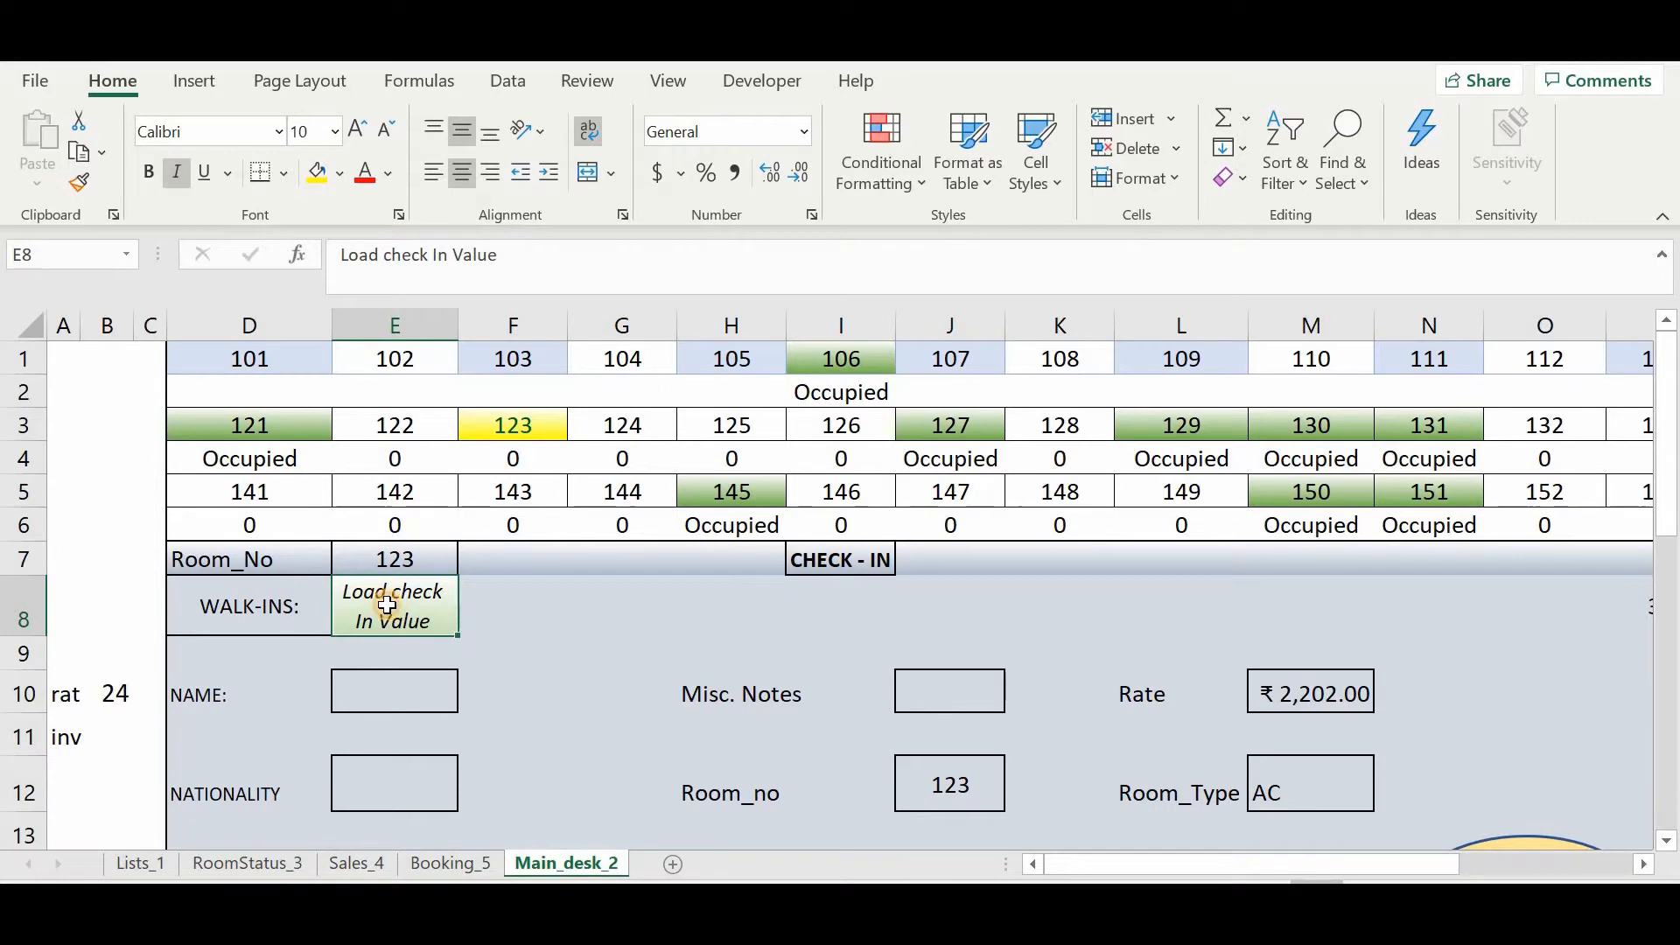
scroll(642, 665, down, 1)
scroll(642, 665, right, 3)
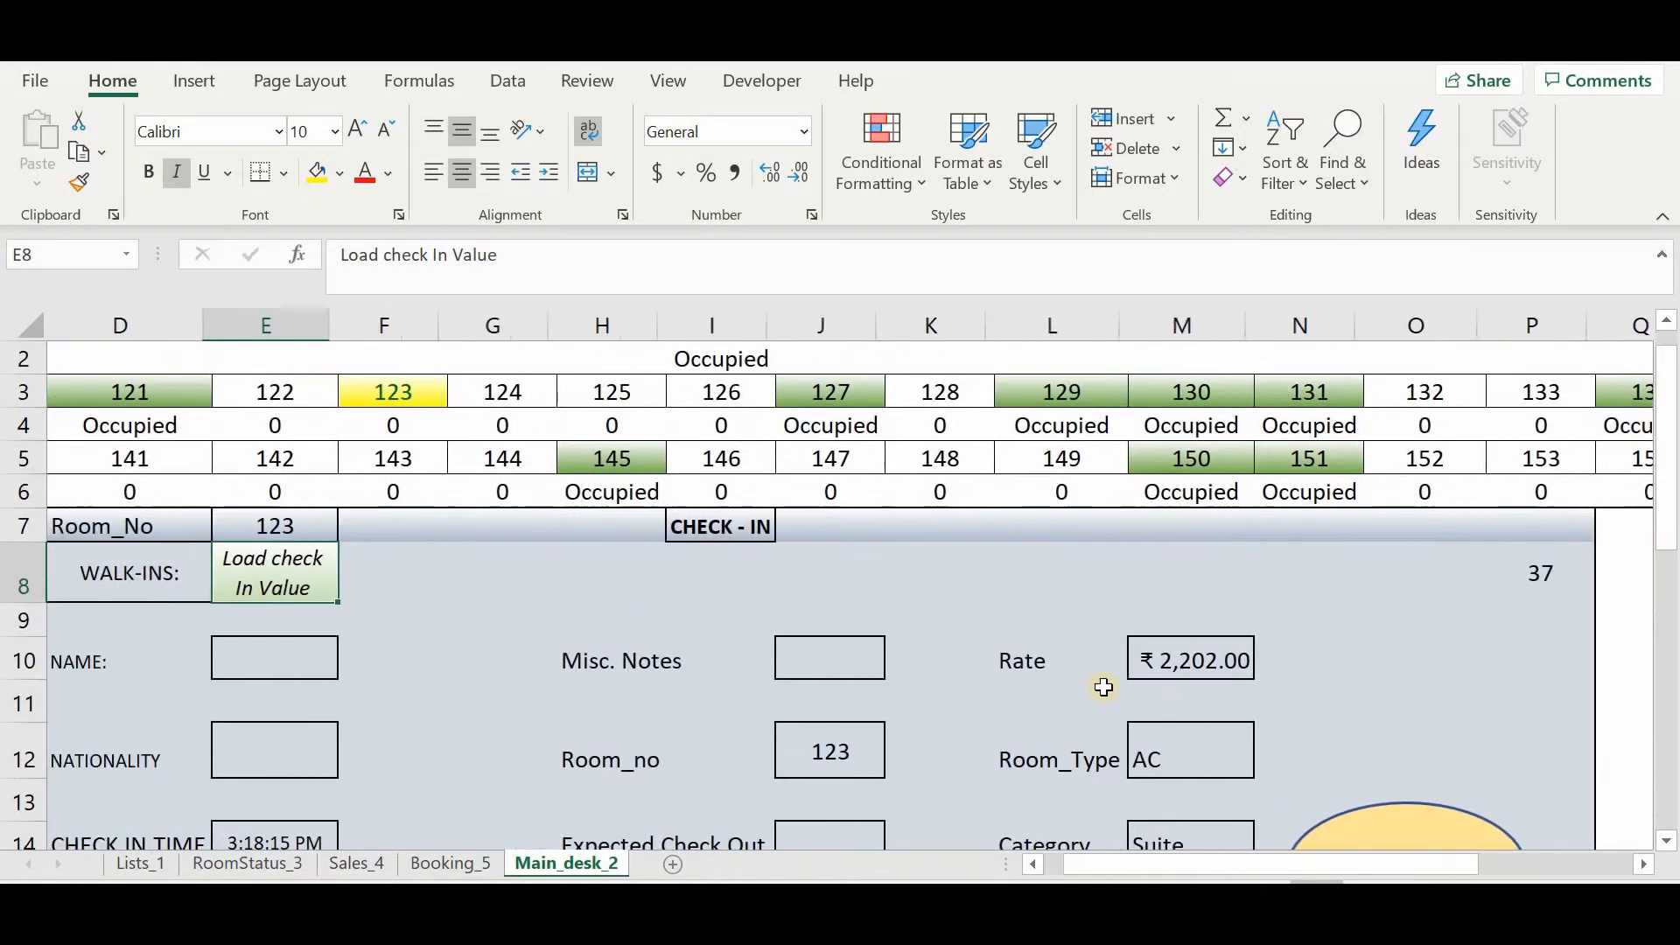
Enter the guest's title and name in the check-in form and set the nationality to Indian
click(257, 666)
text(Mr.)
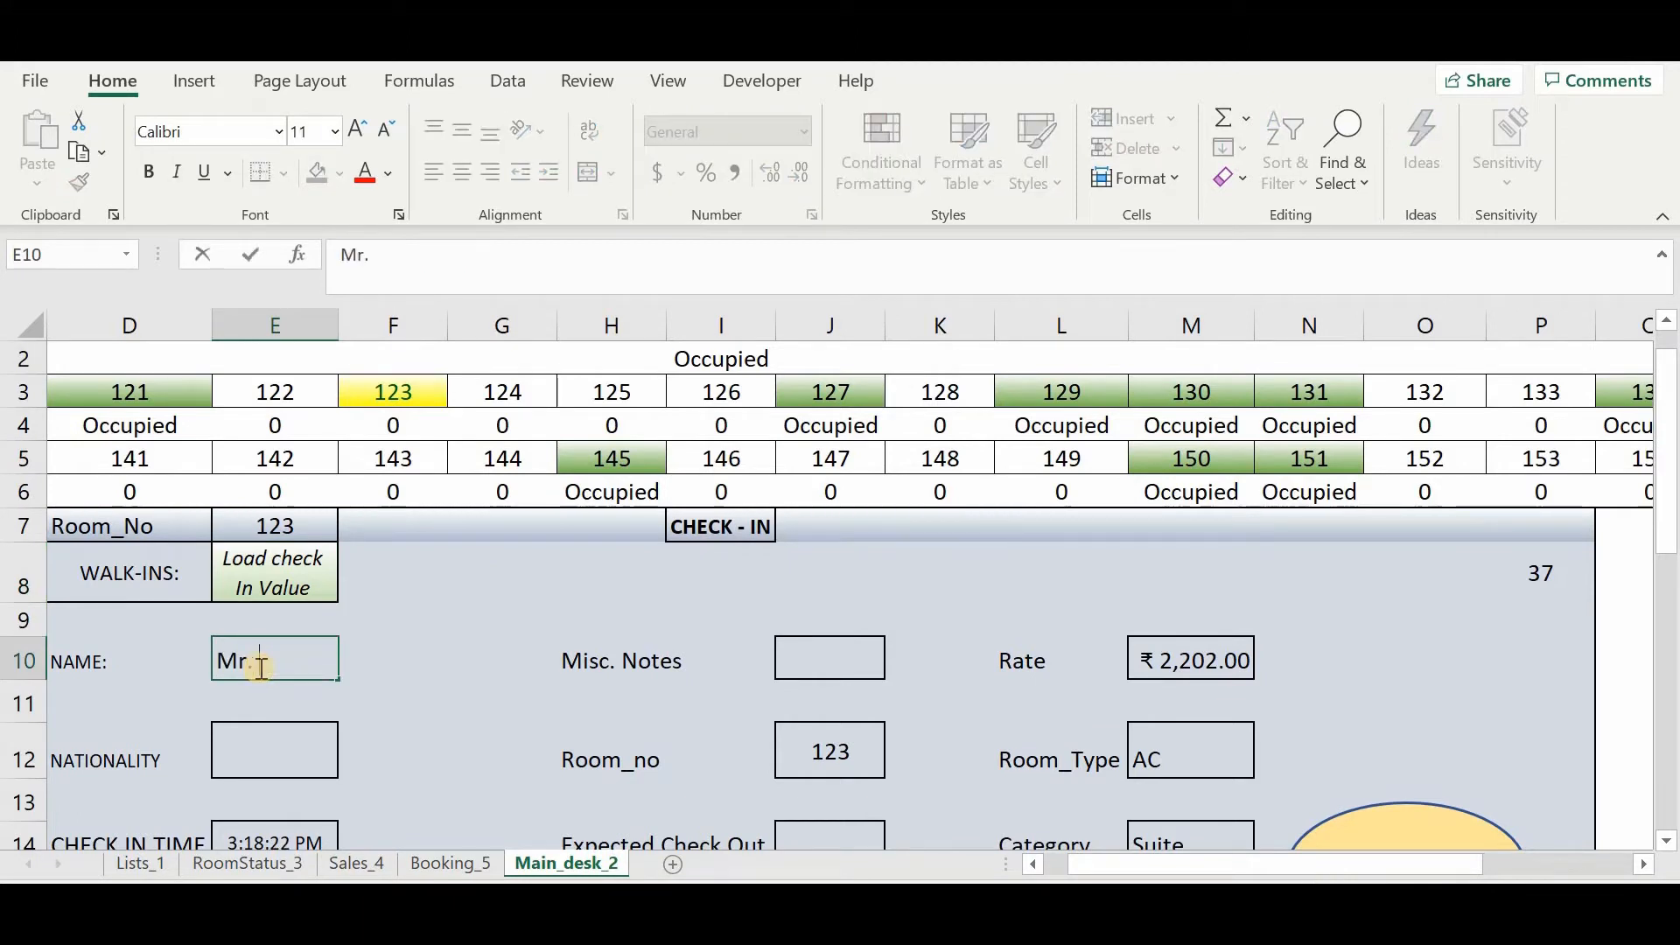
text( KK Menon)
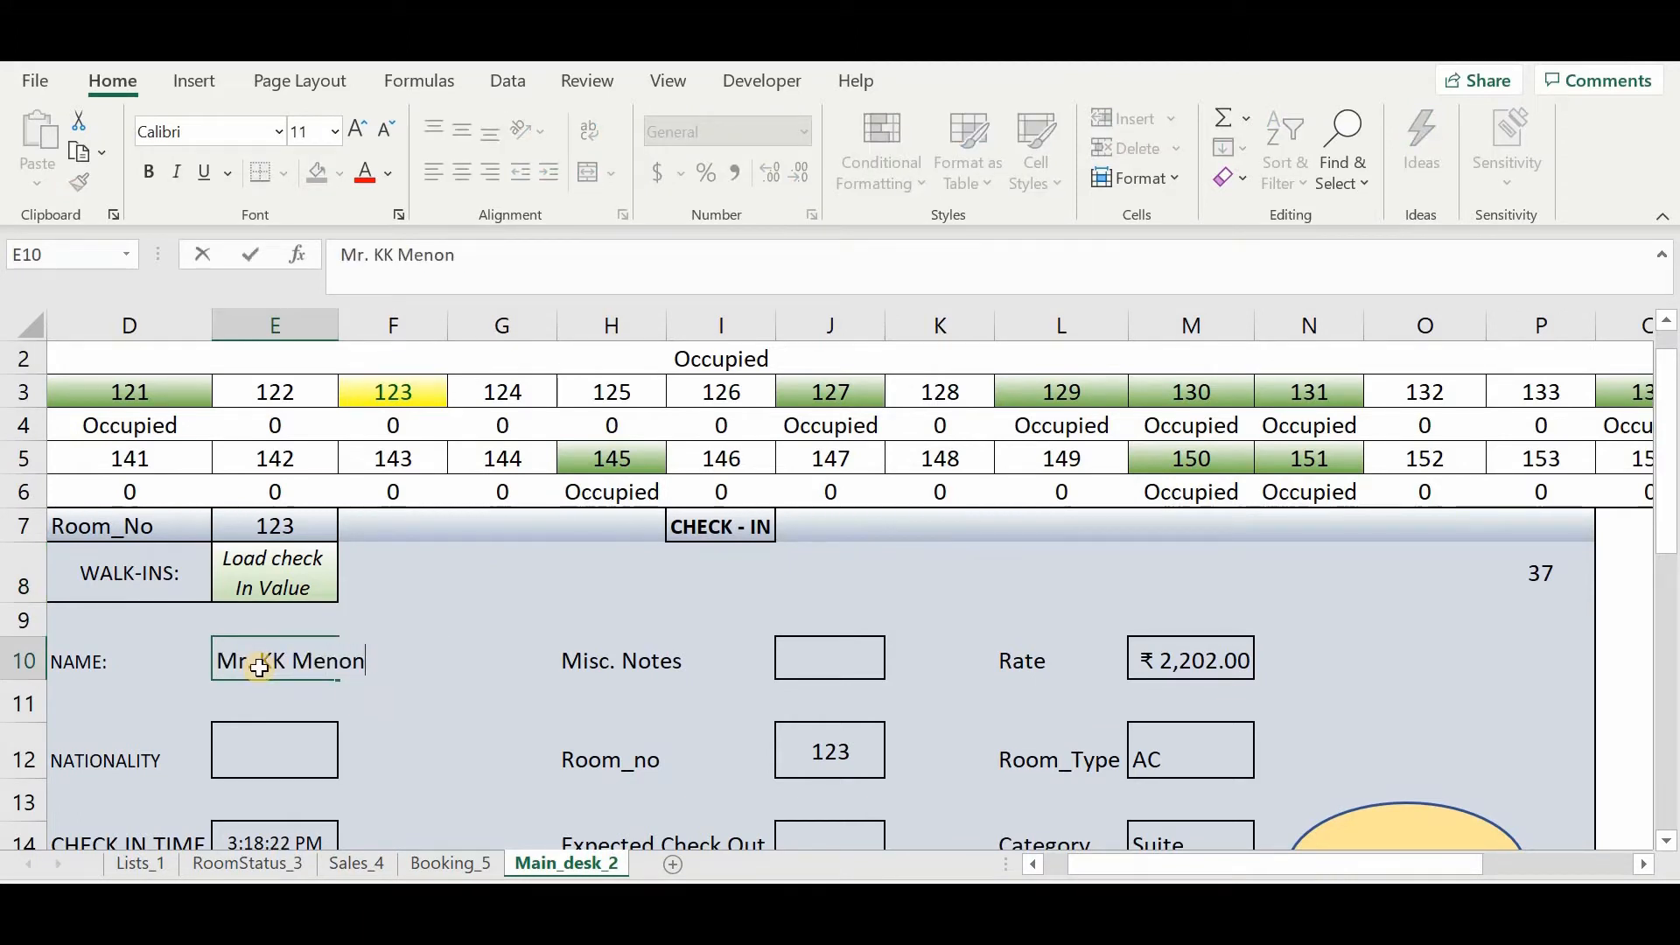
key(Return)
key(Return)
text(Indian)
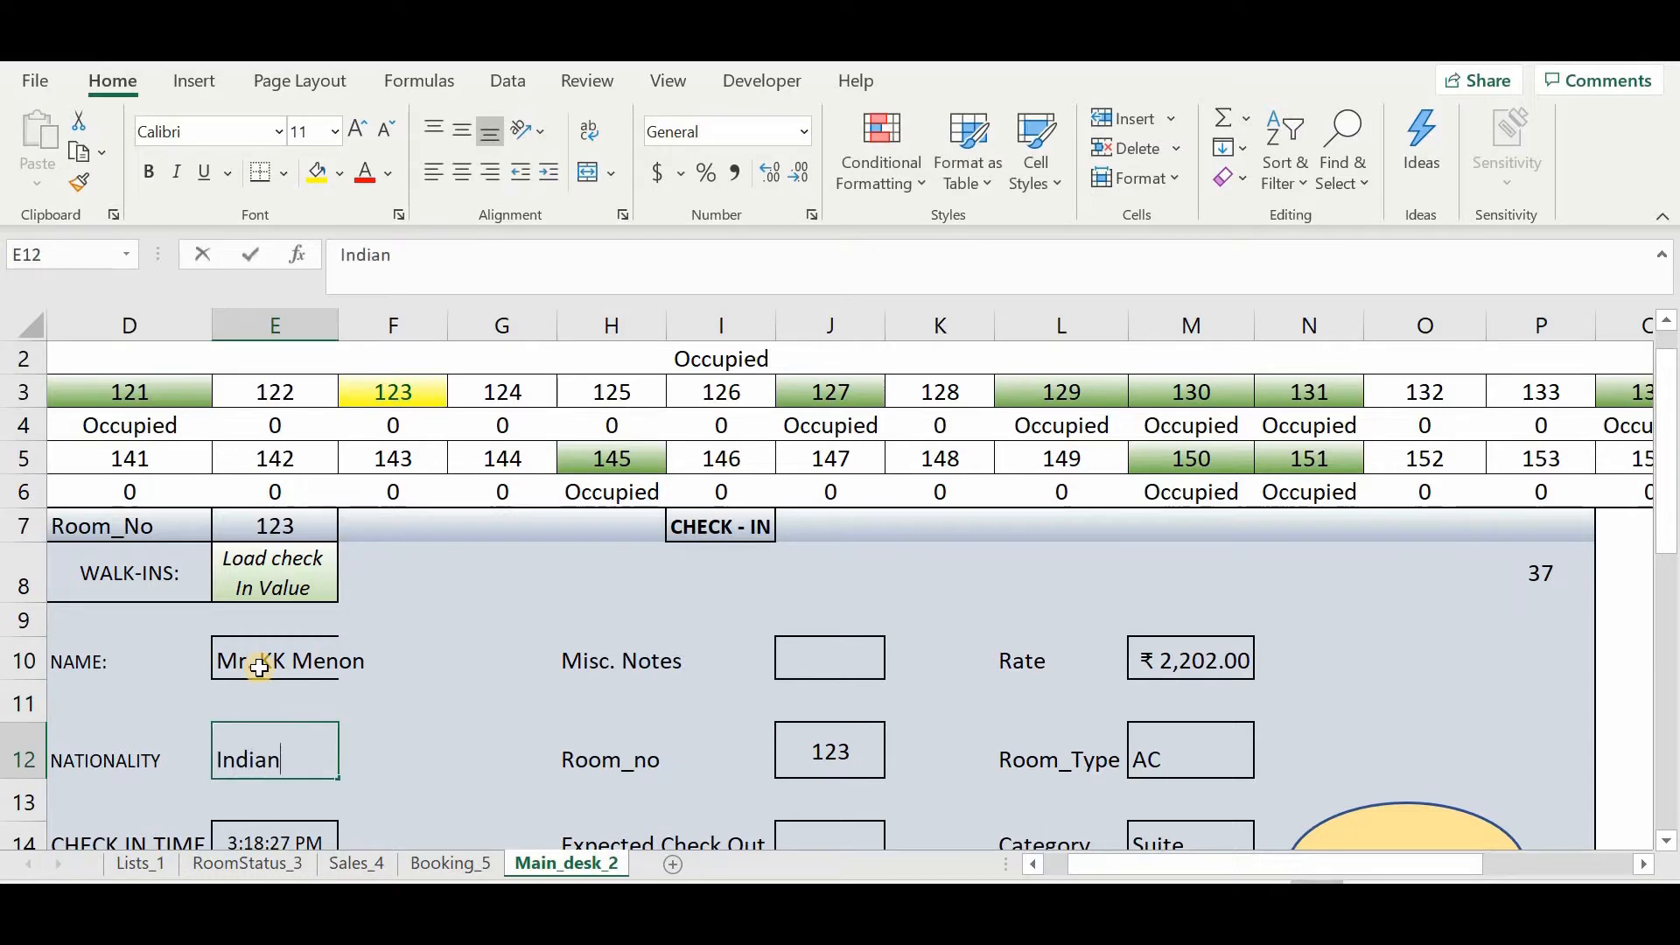
key(Return)
Enter Breakfast Included as the miscellaneous note and 02-10-20 as the expected check-out date for room 123
scroll(259, 668, down, 1)
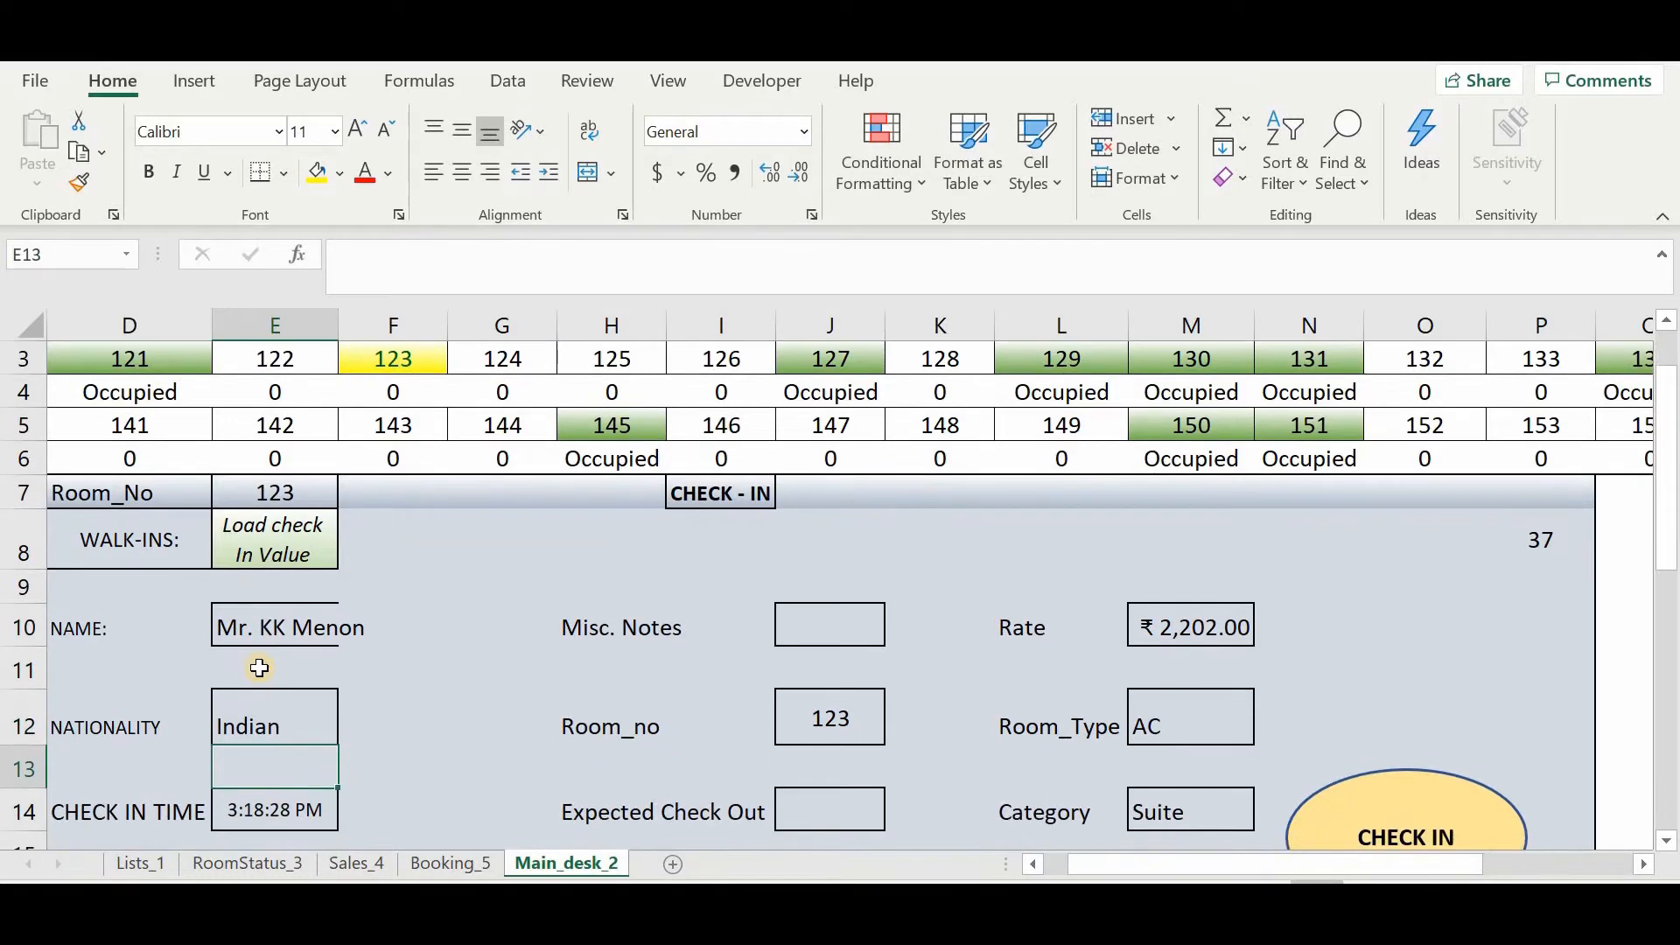
scroll(259, 668, down, 3)
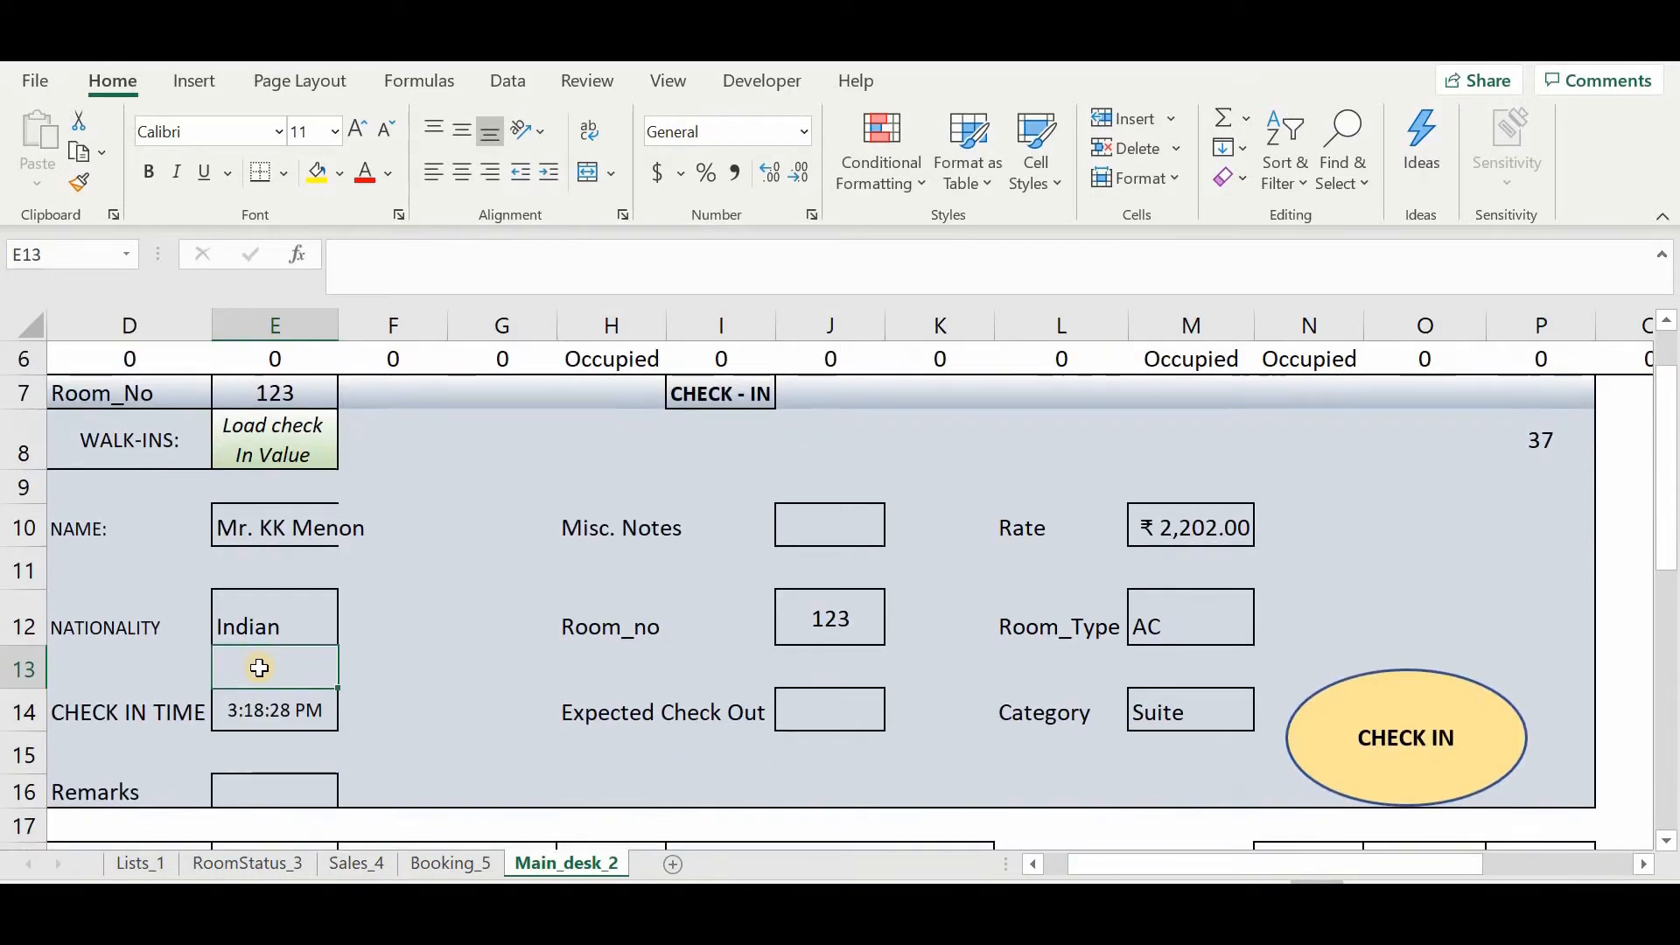
click(807, 522)
text(Break)
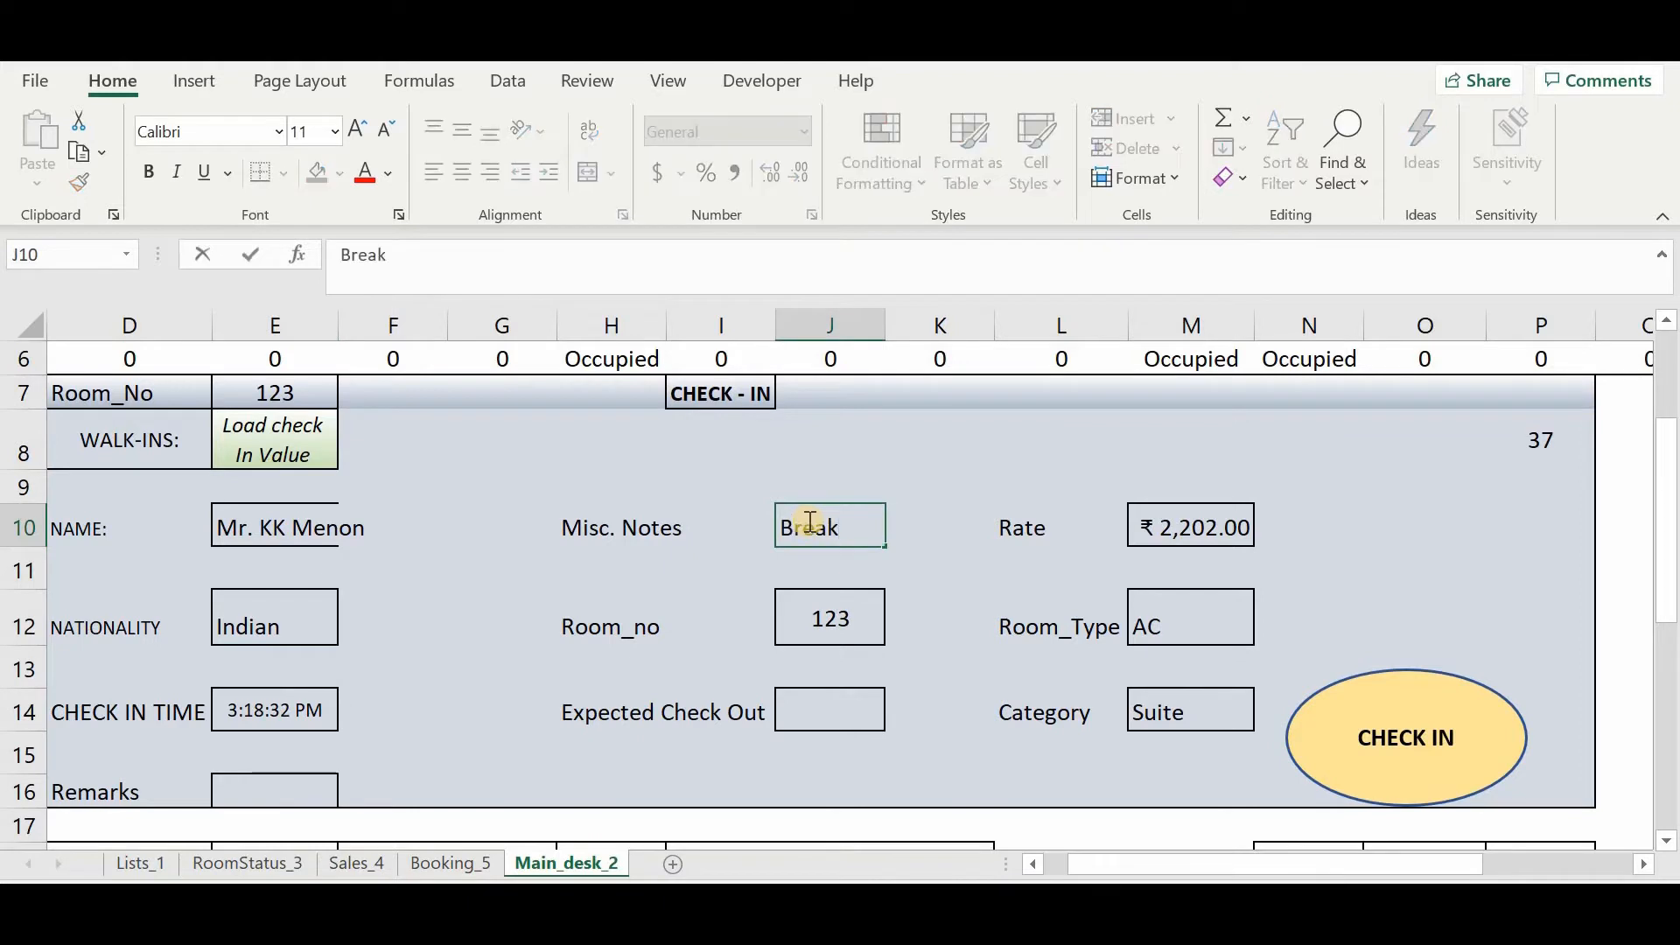
text(fast Inc)
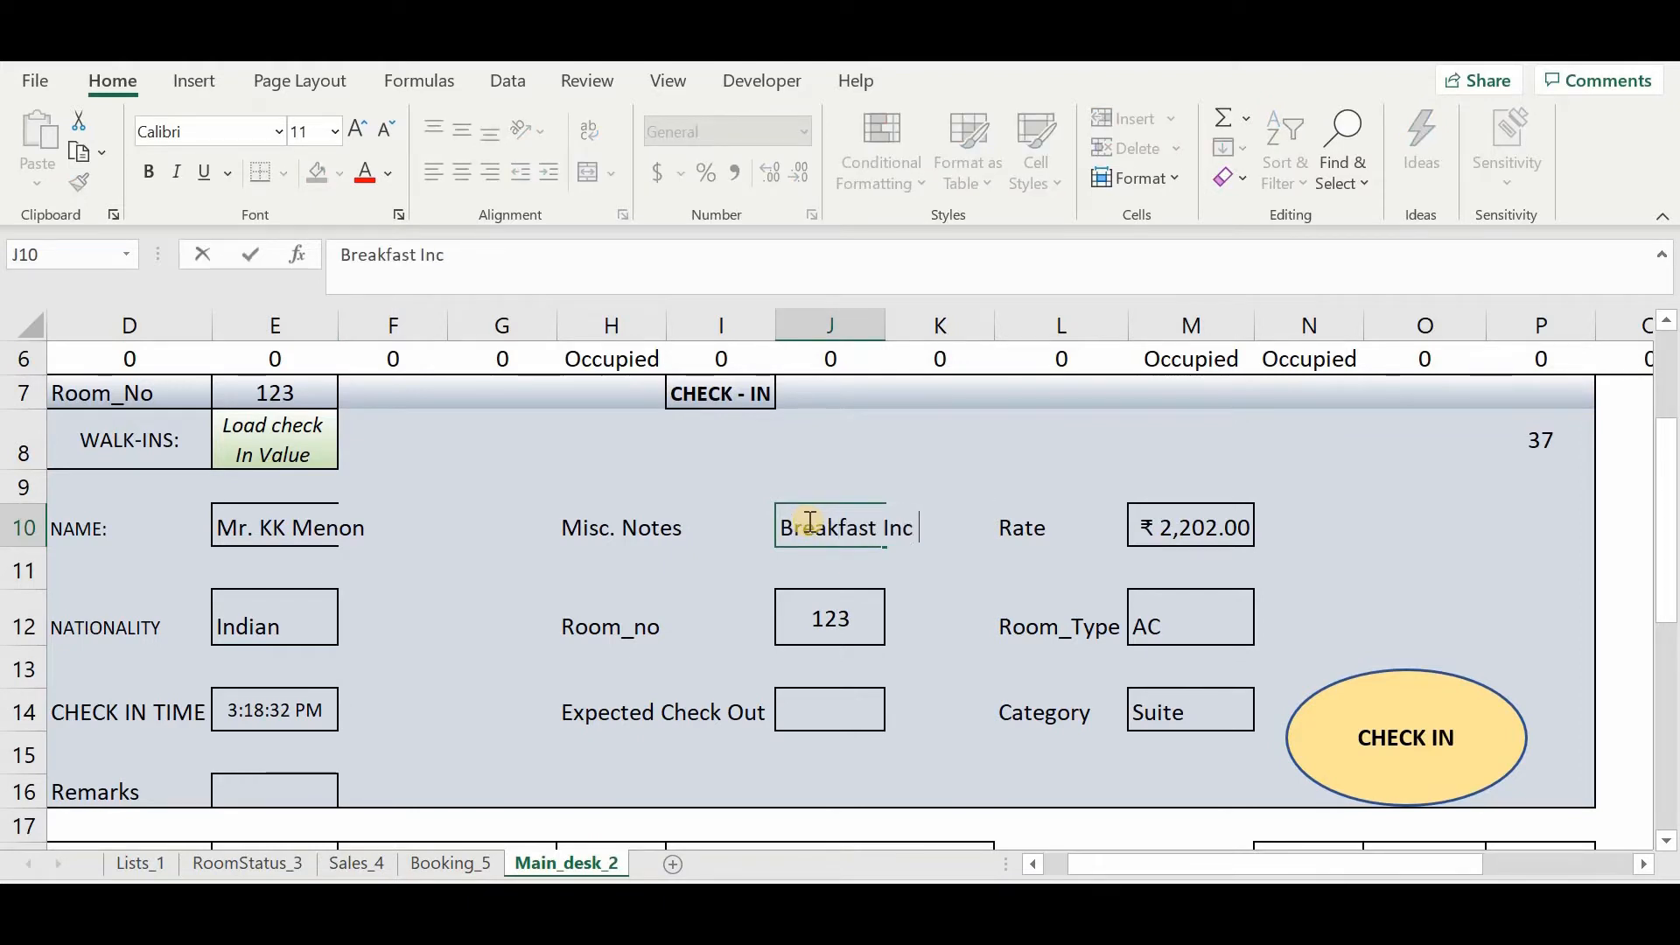
text(luded)
key(Return)
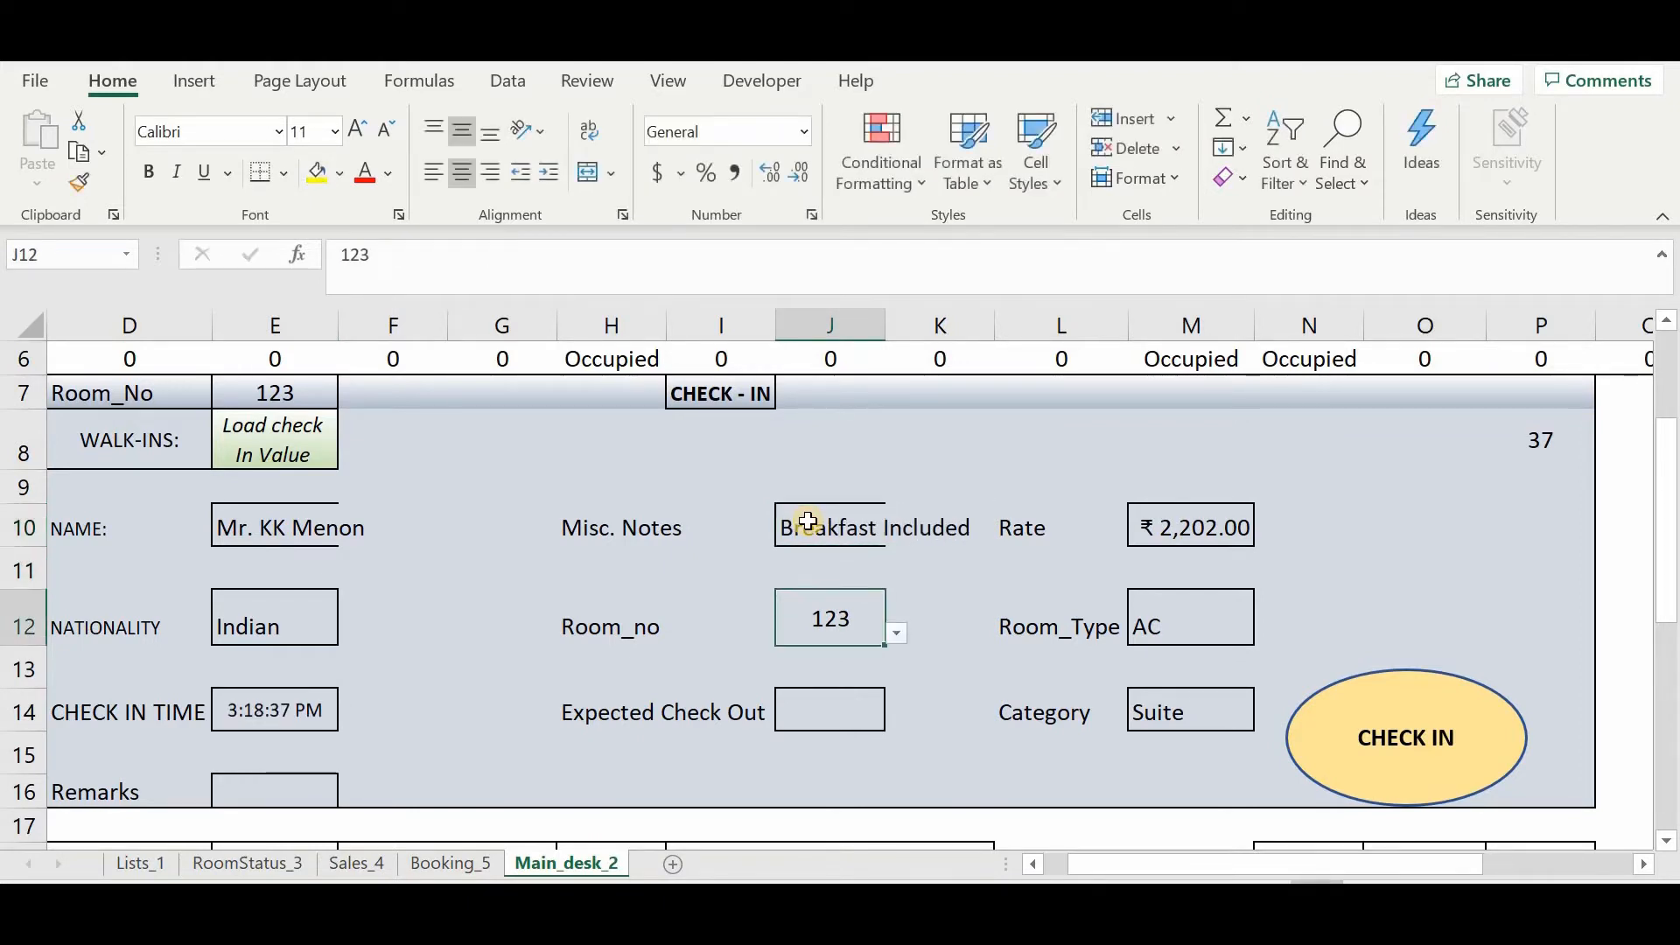
key(Return)
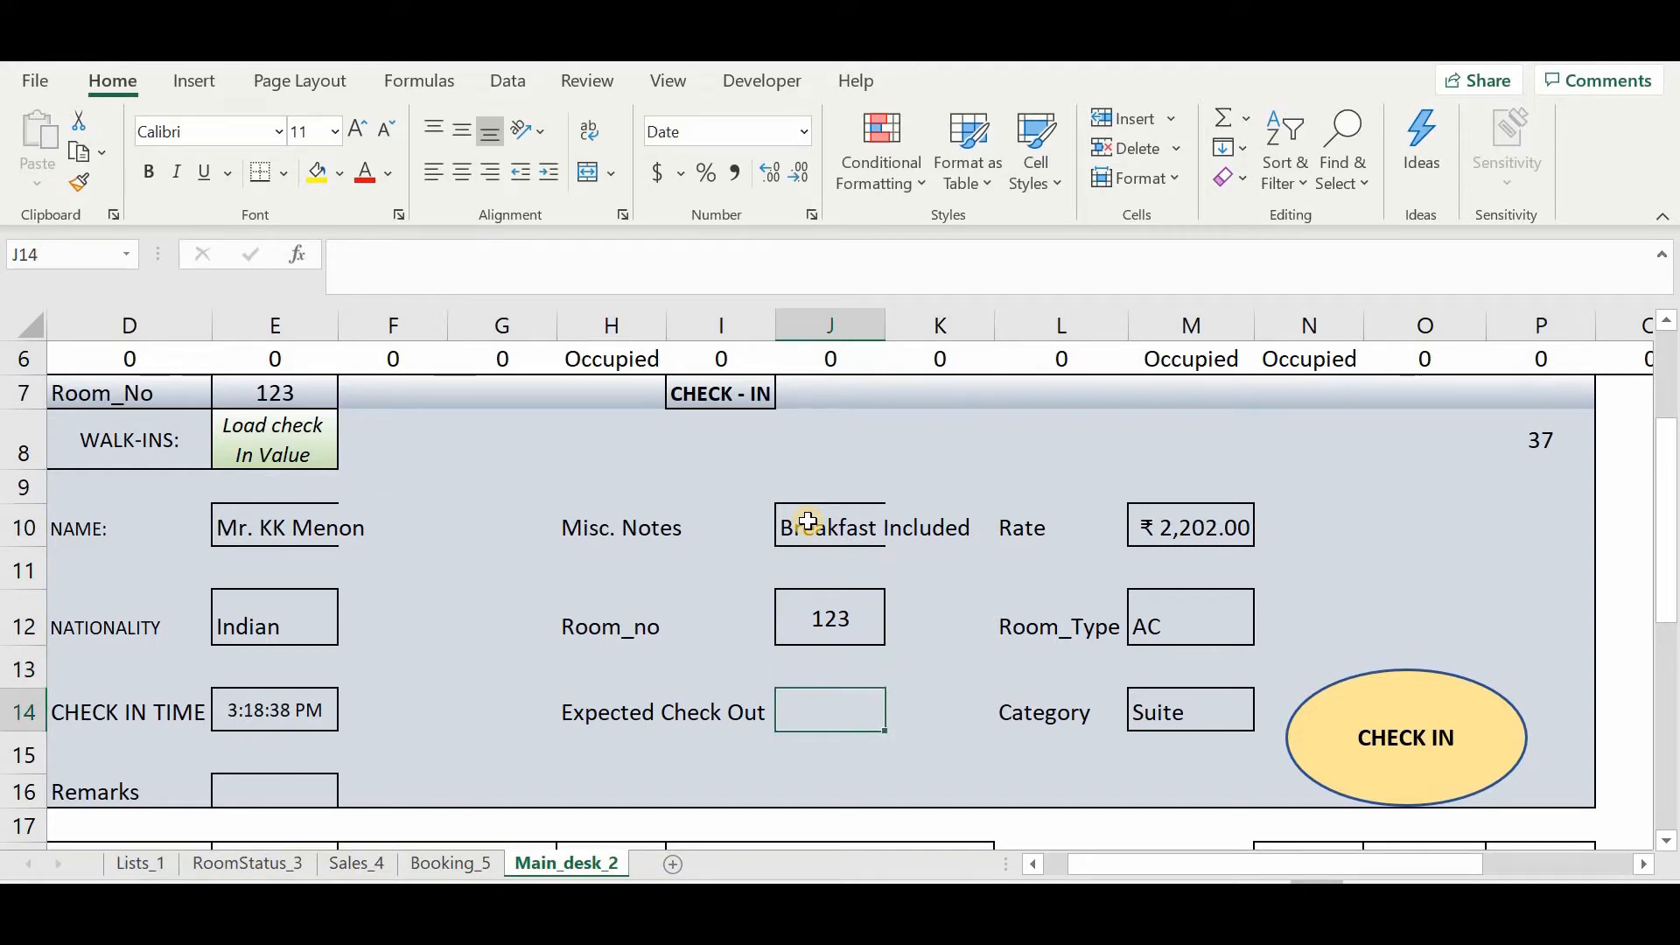
text(2-10-20)
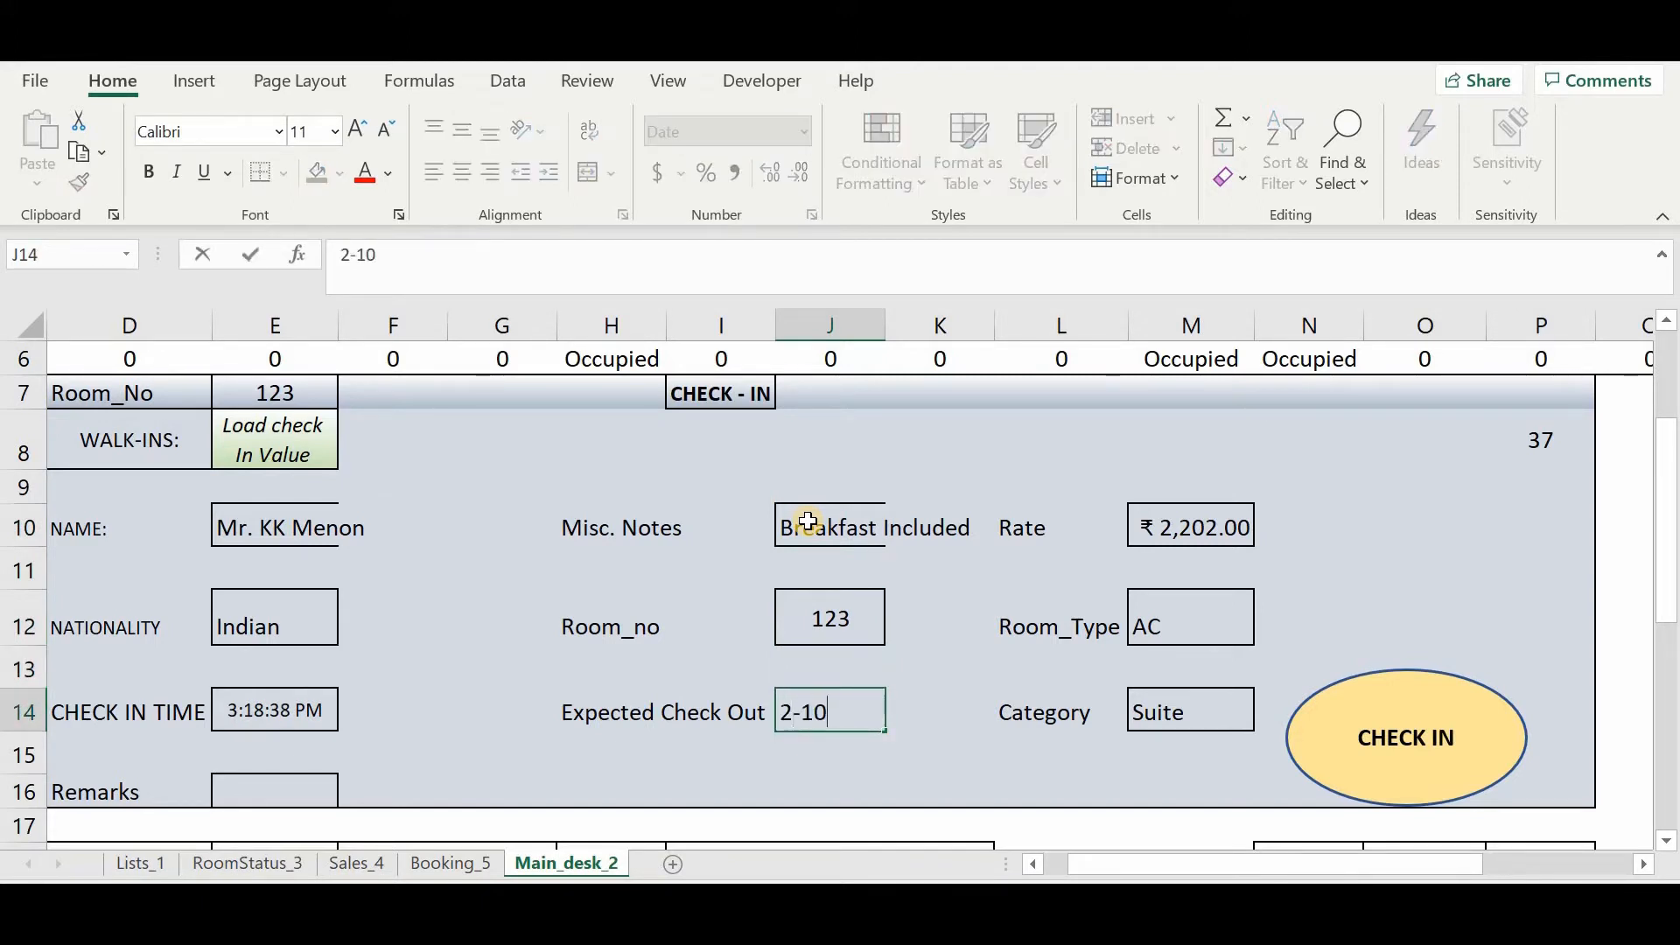
key(Return)
Set the rate to 2500 and check the guest in to room 123
click(1183, 531)
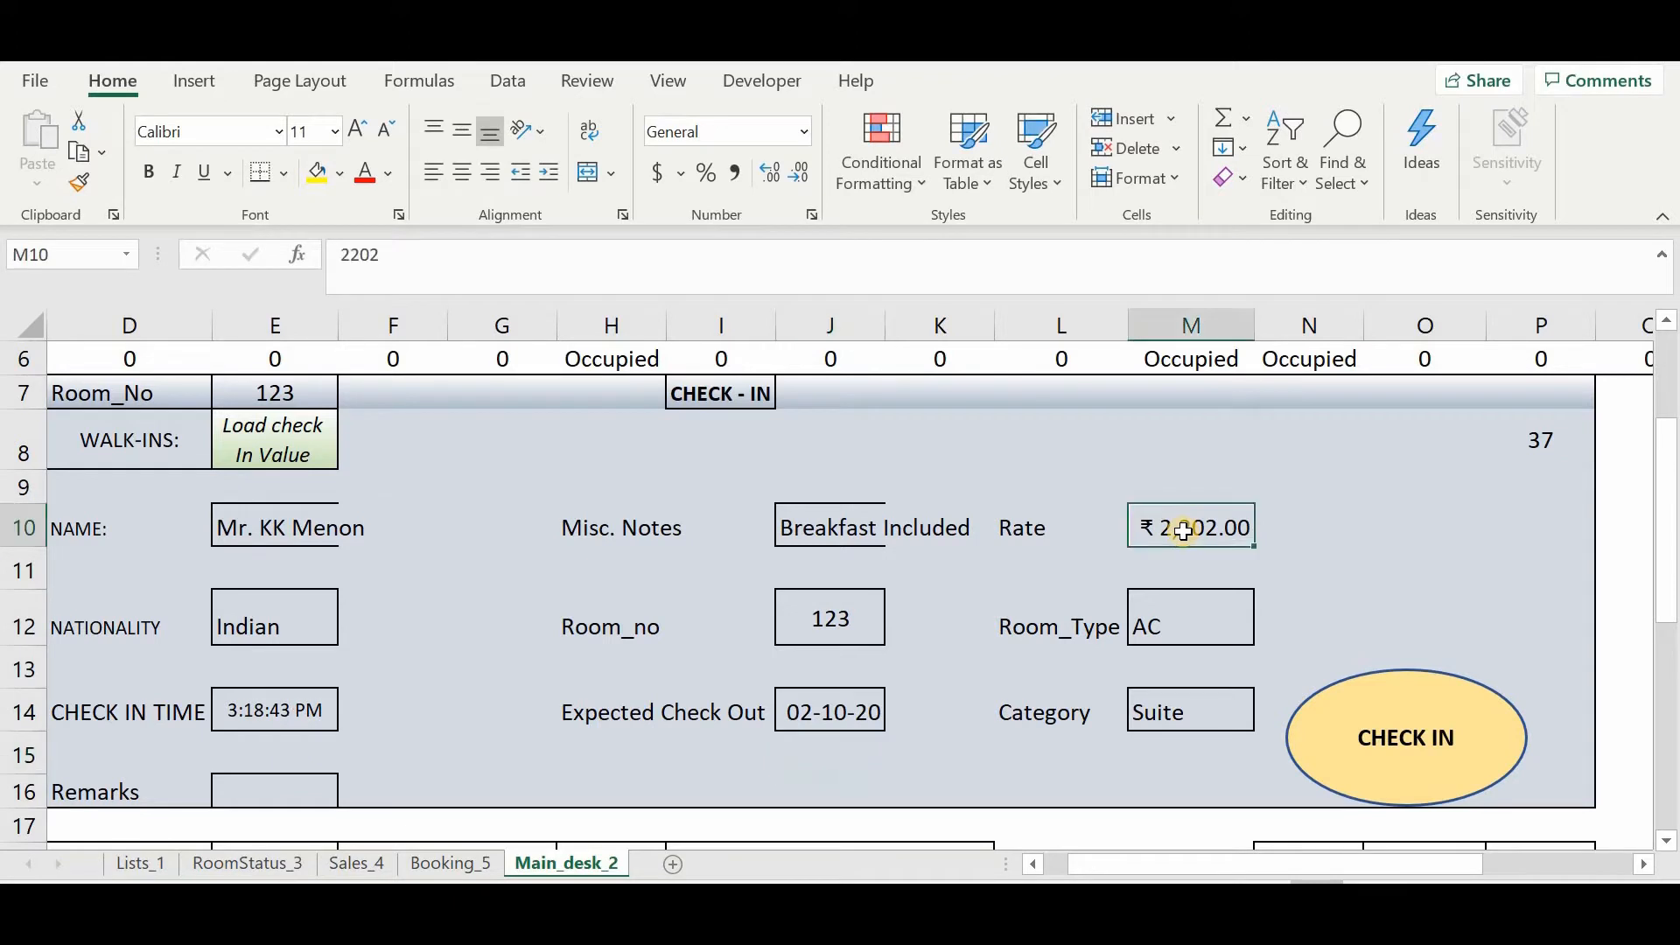
text(2500)
key(Return)
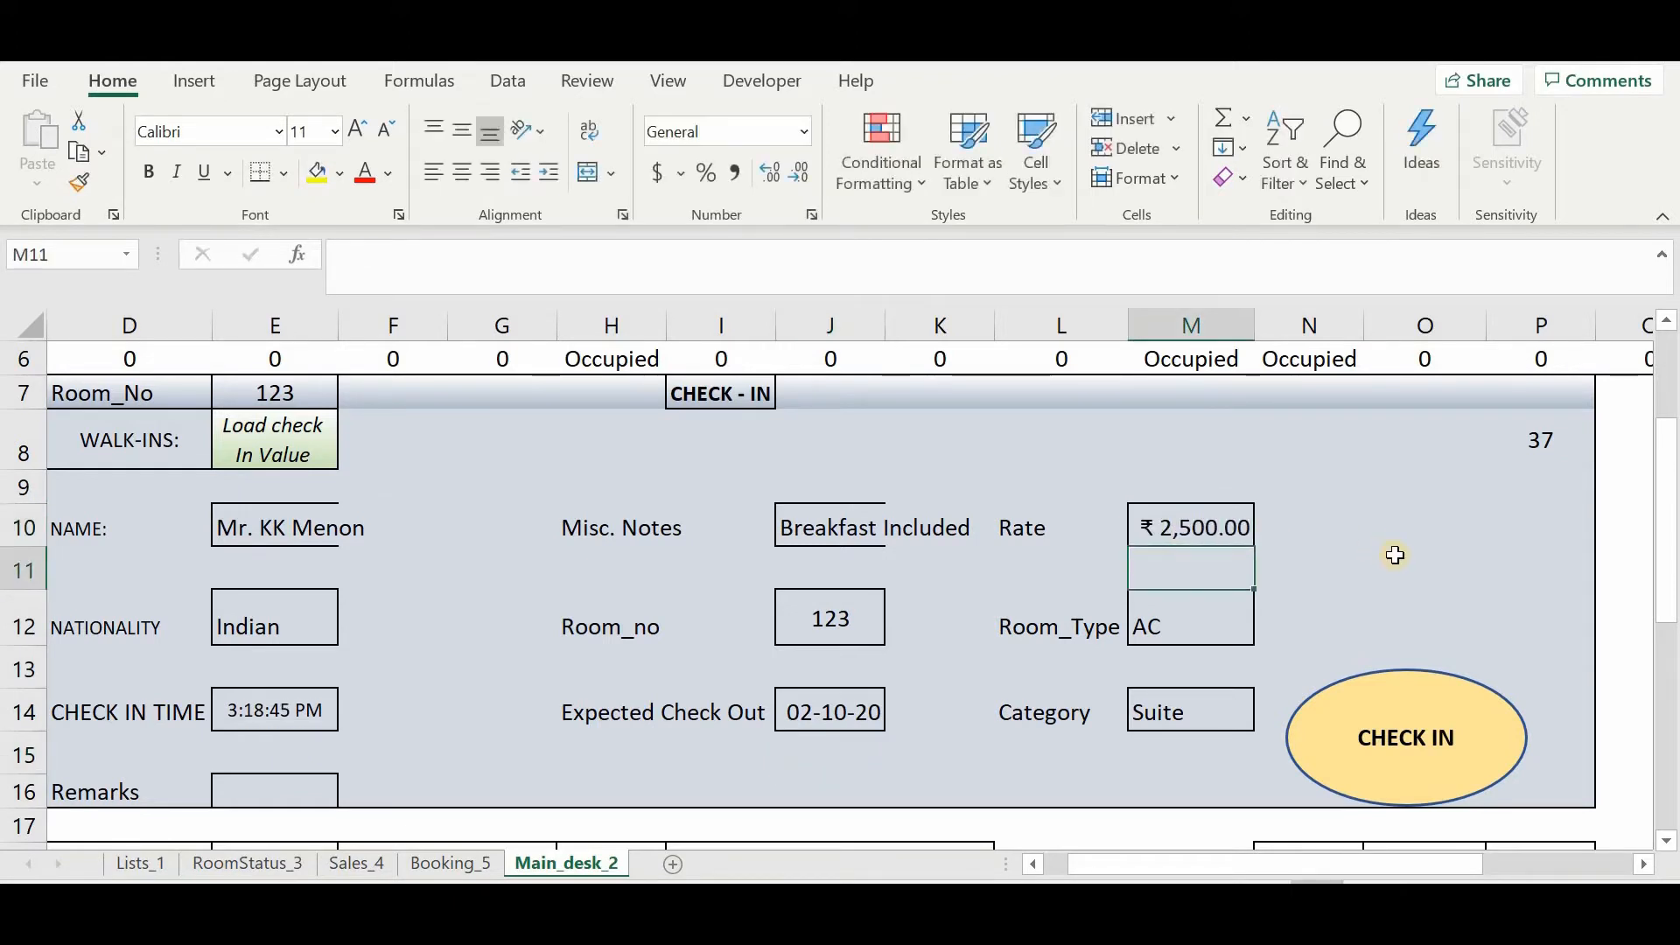
click(1390, 711)
click(1394, 573)
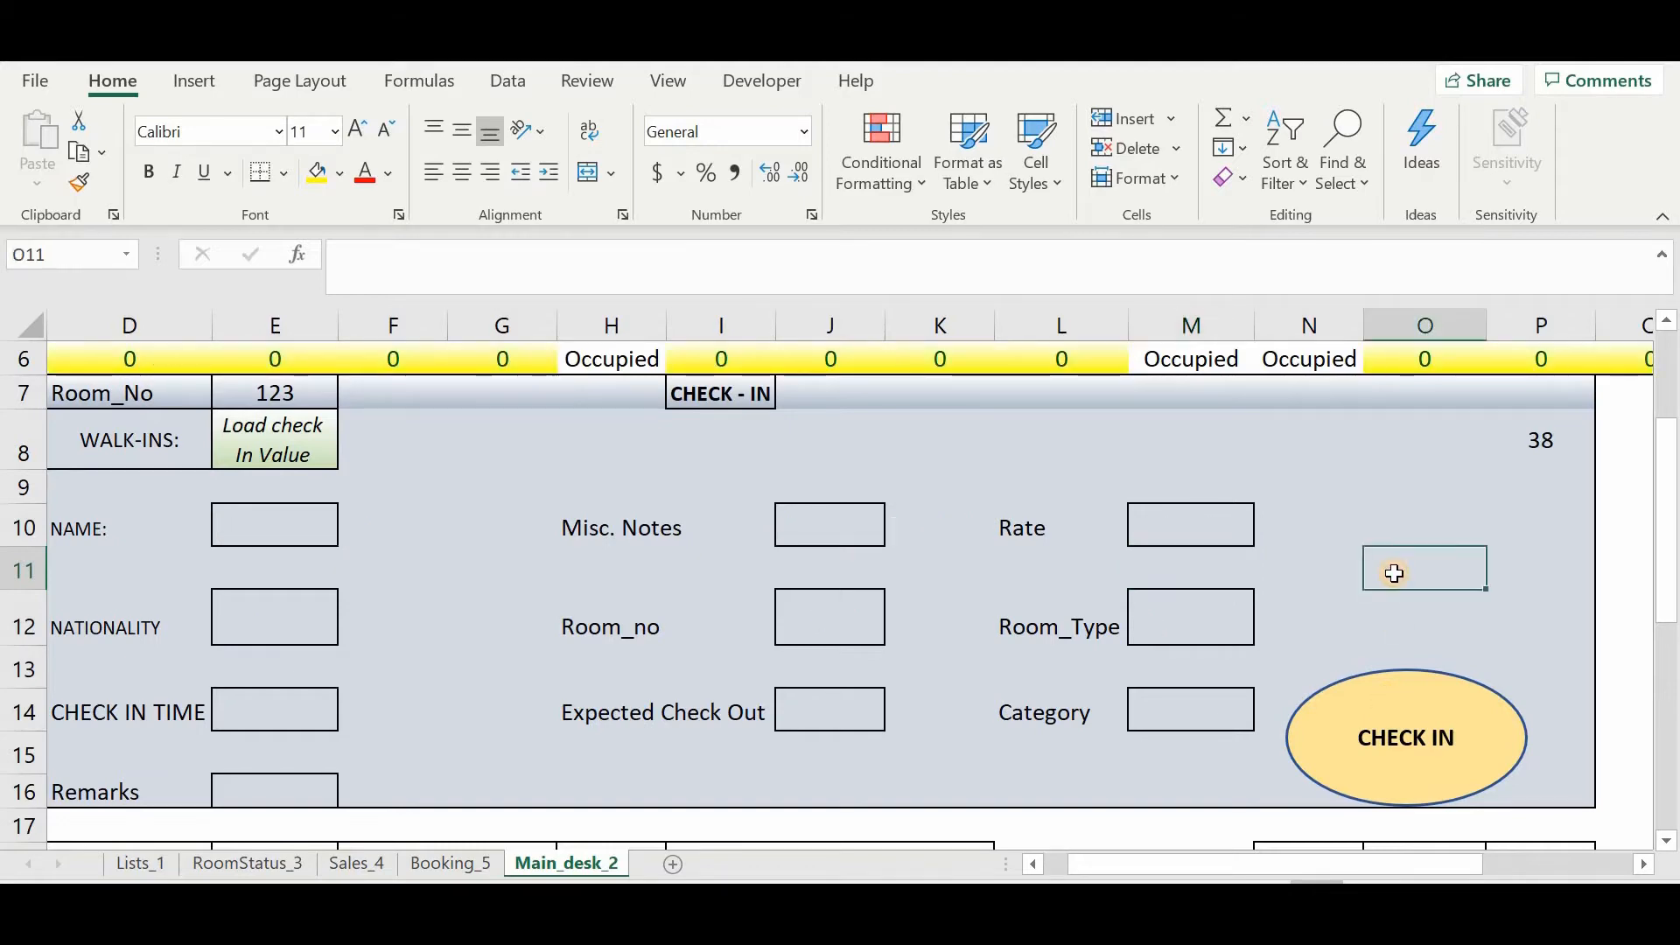
Select room 125 in the grid and load its check-in values to examine its rate, type and category
scroll(852, 431, up, 2)
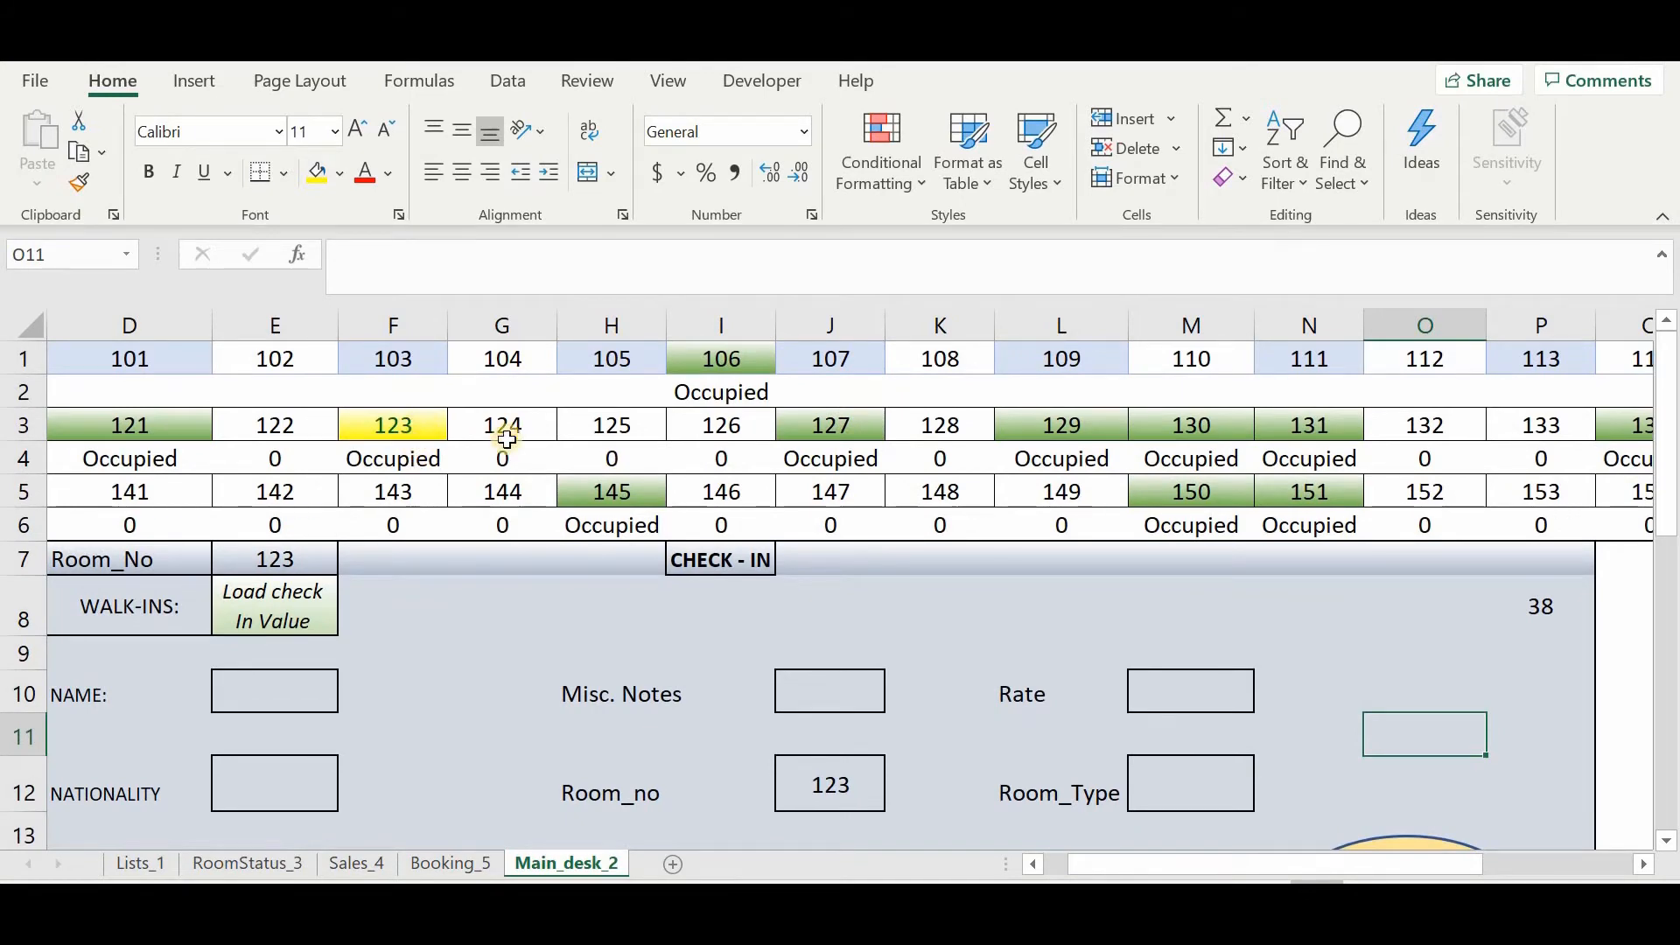
click(597, 427)
click(267, 611)
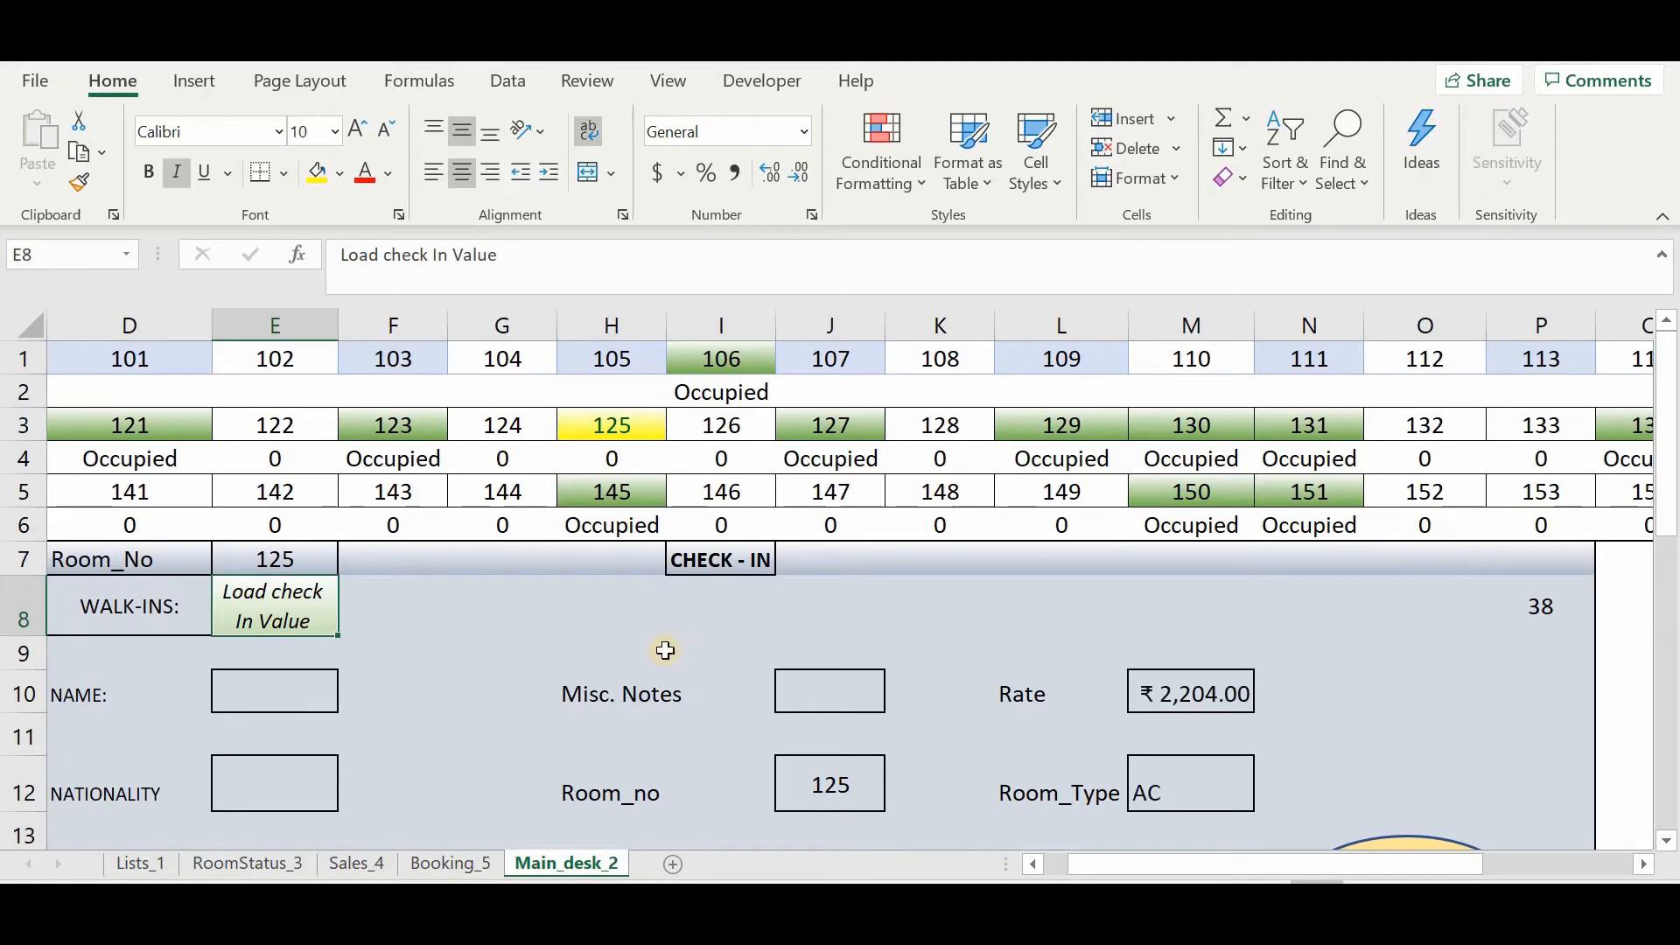
scroll(1061, 743, down, 1)
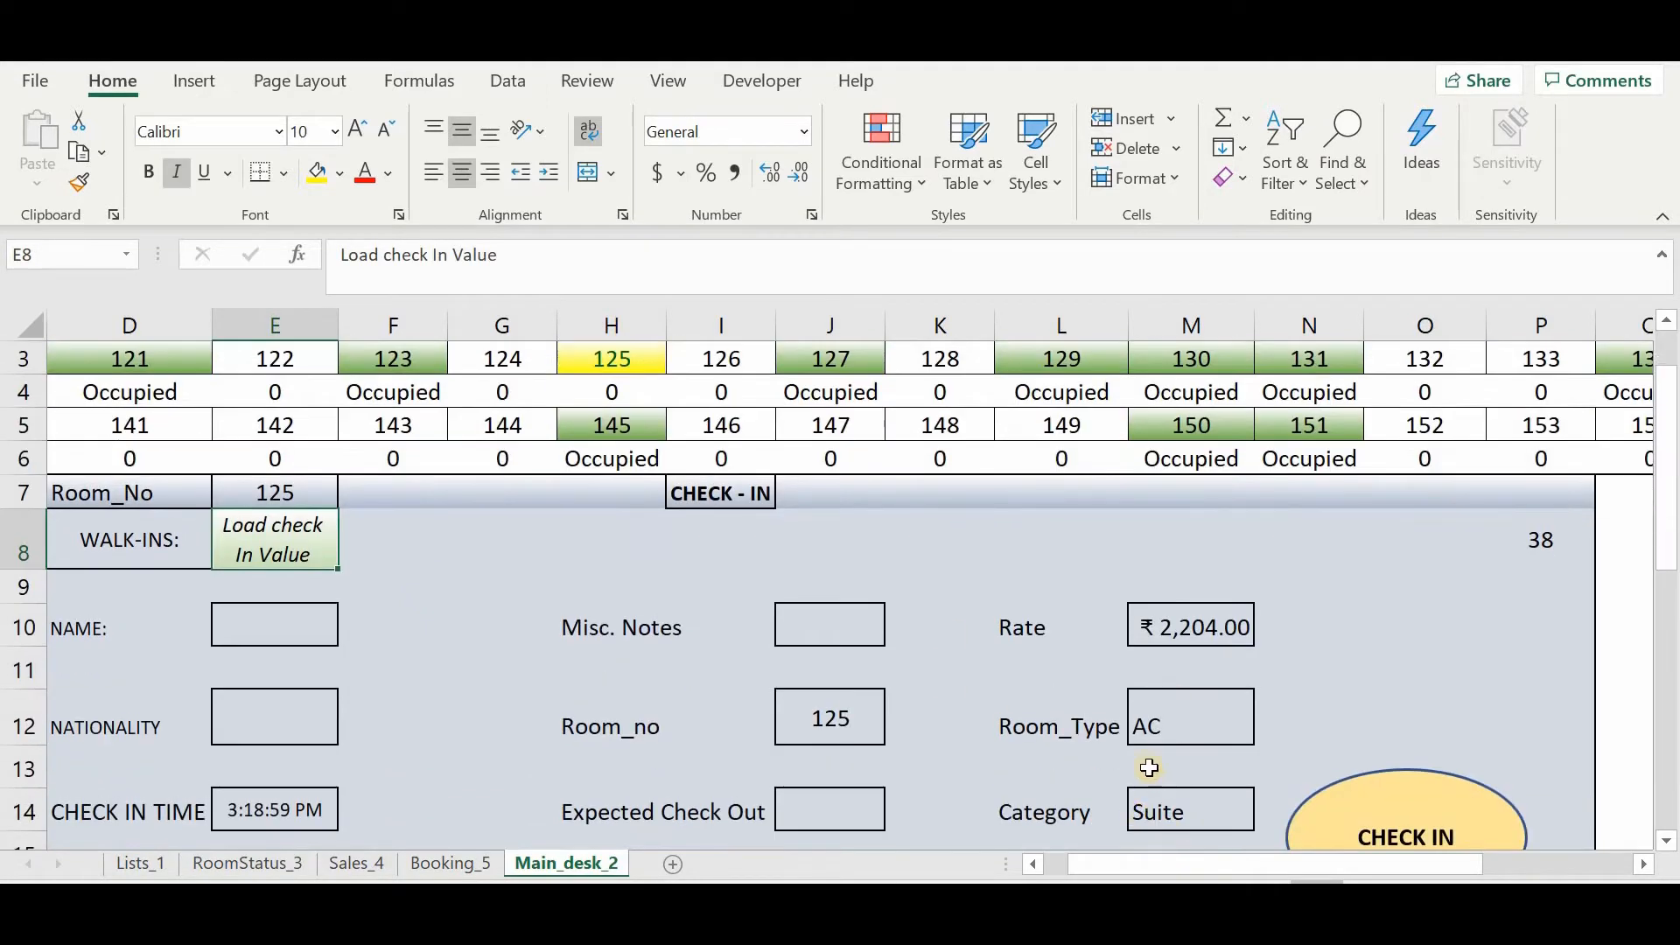
scroll(882, 464, up, 1)
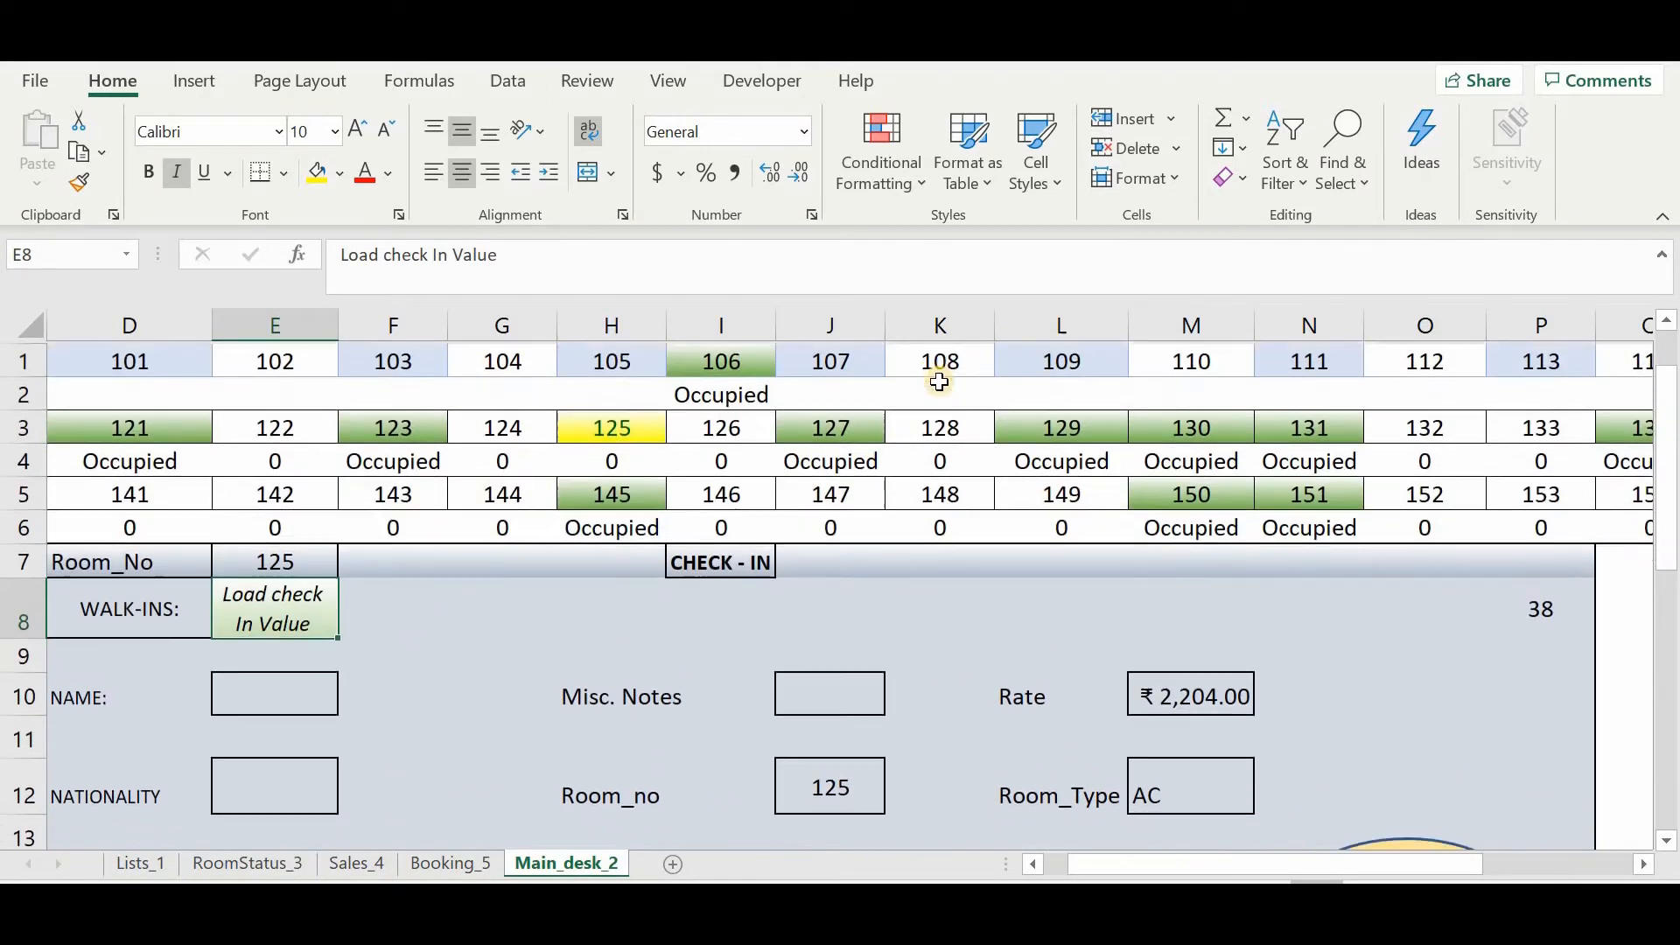
Select room 108 in the room grid and load its values into the check-in form
click(952, 358)
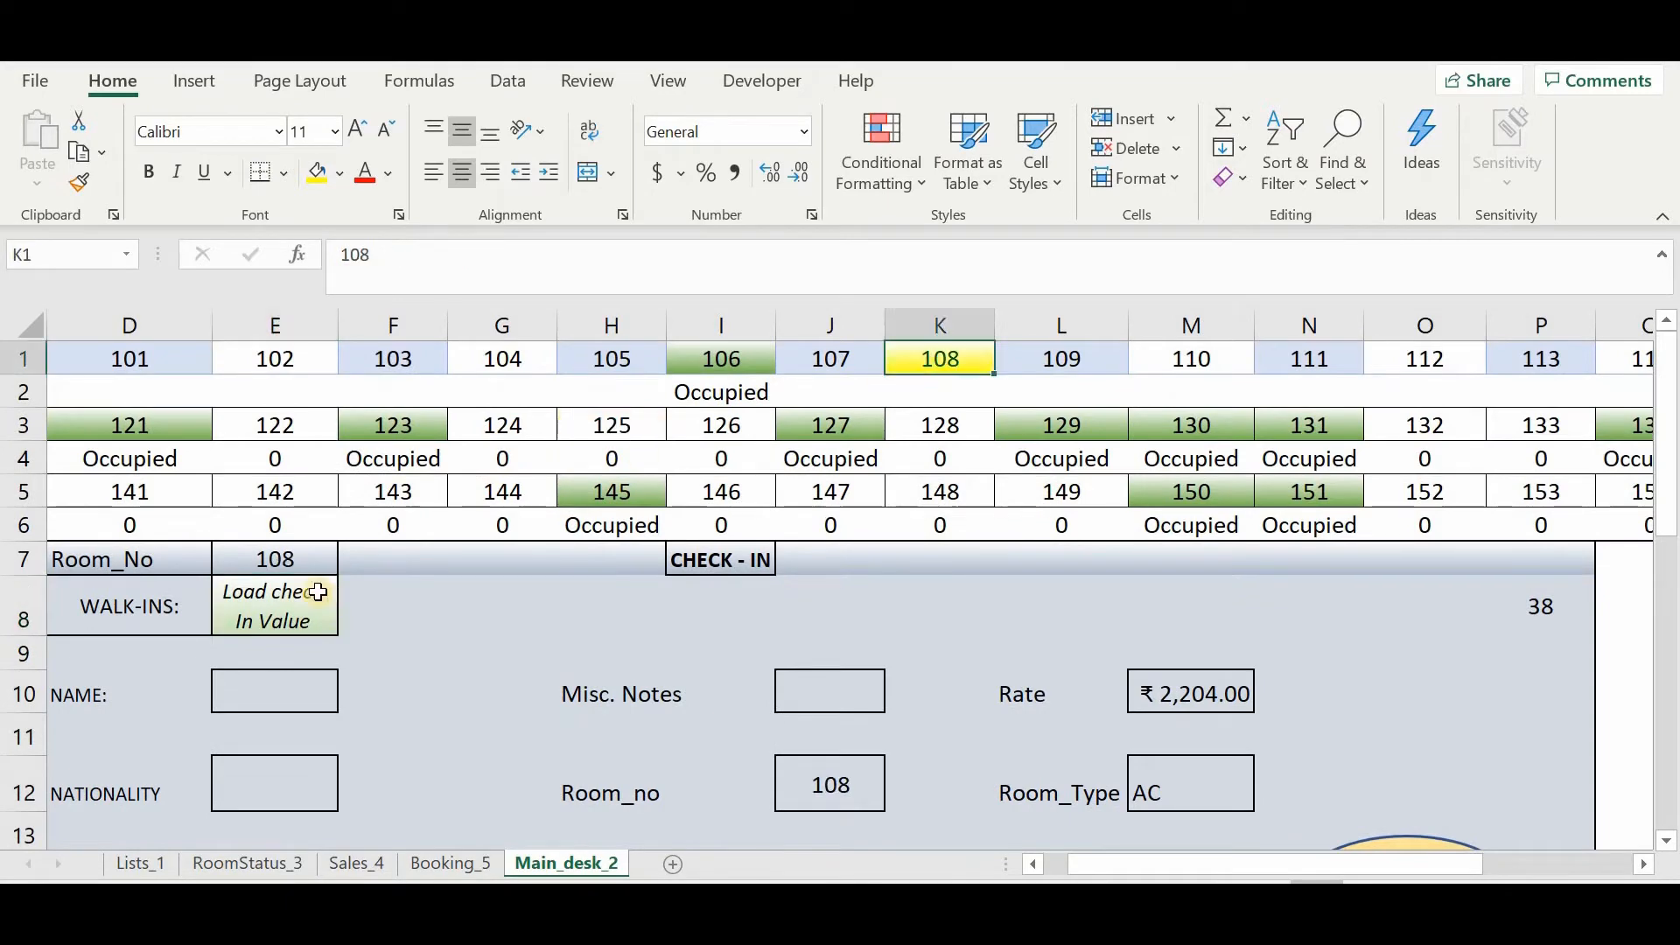
click(259, 604)
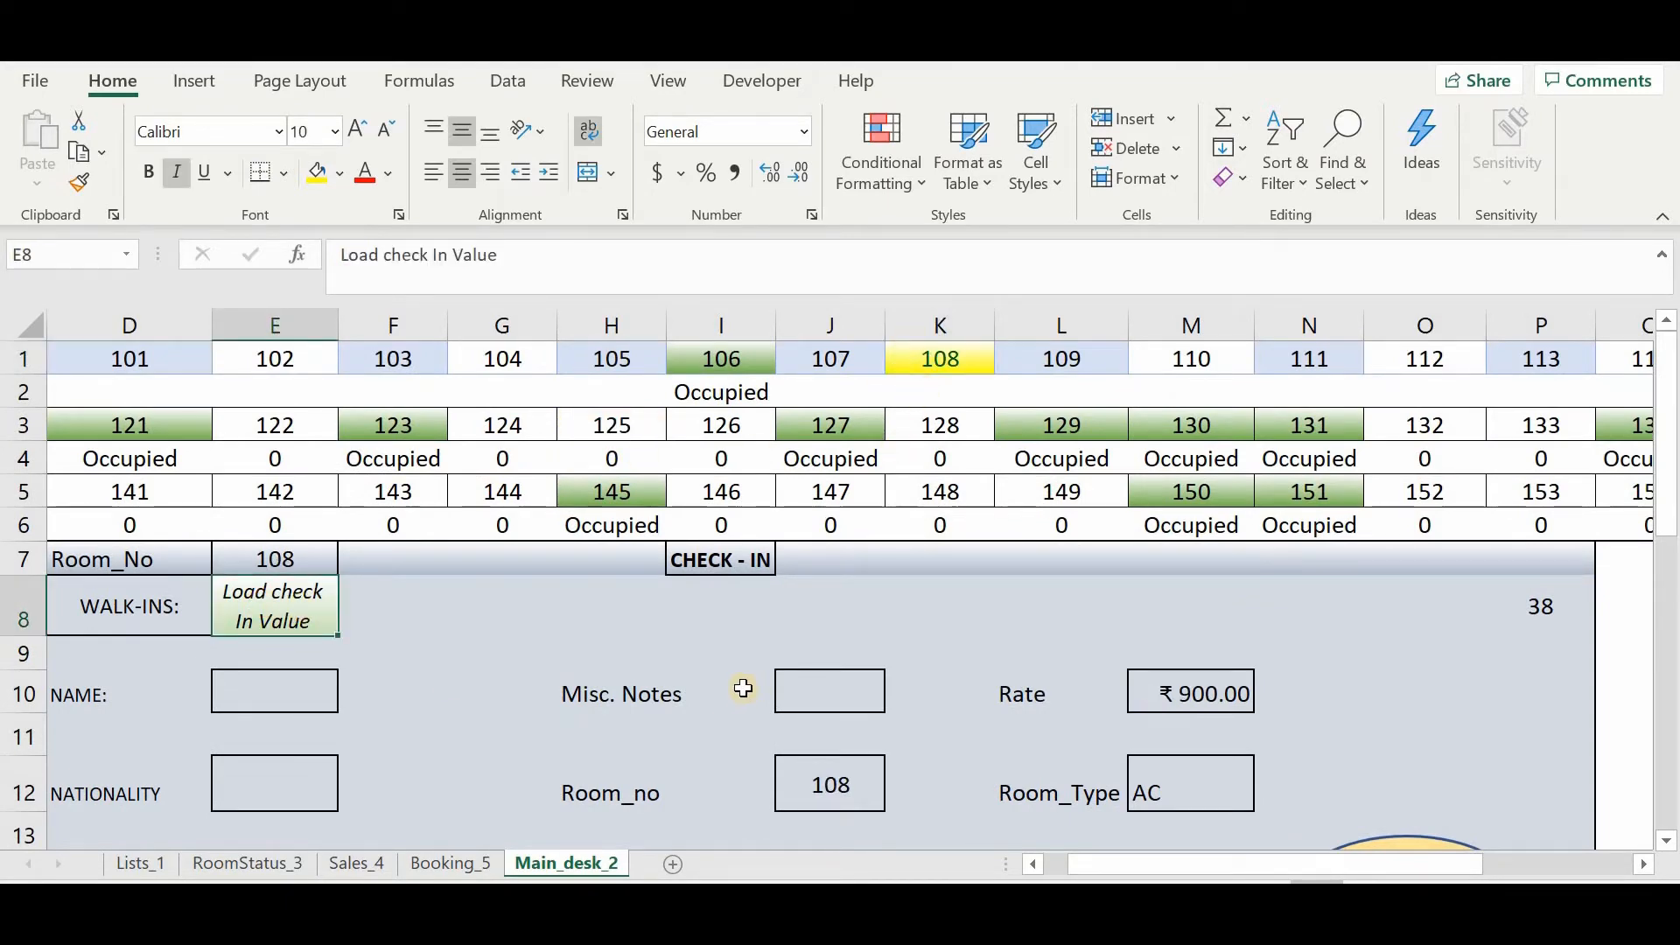
scroll(743, 689, down, 3)
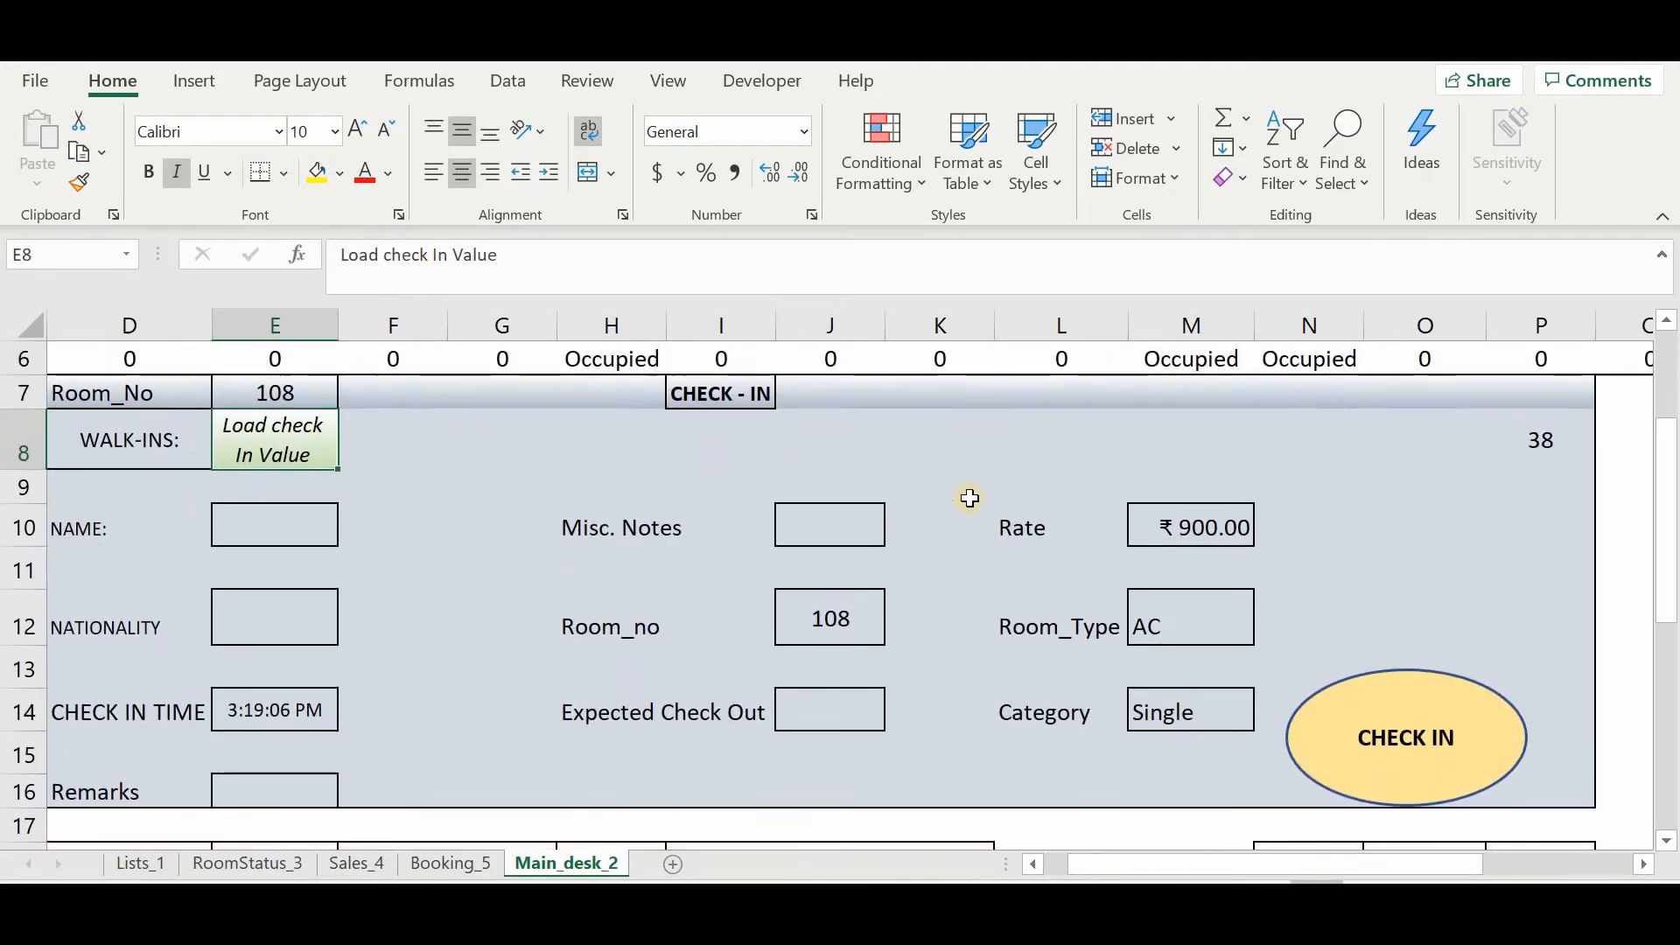
Enter the placeholder guest name Hello_12 and the nationality Indian in room 108's check-in form
click(264, 521)
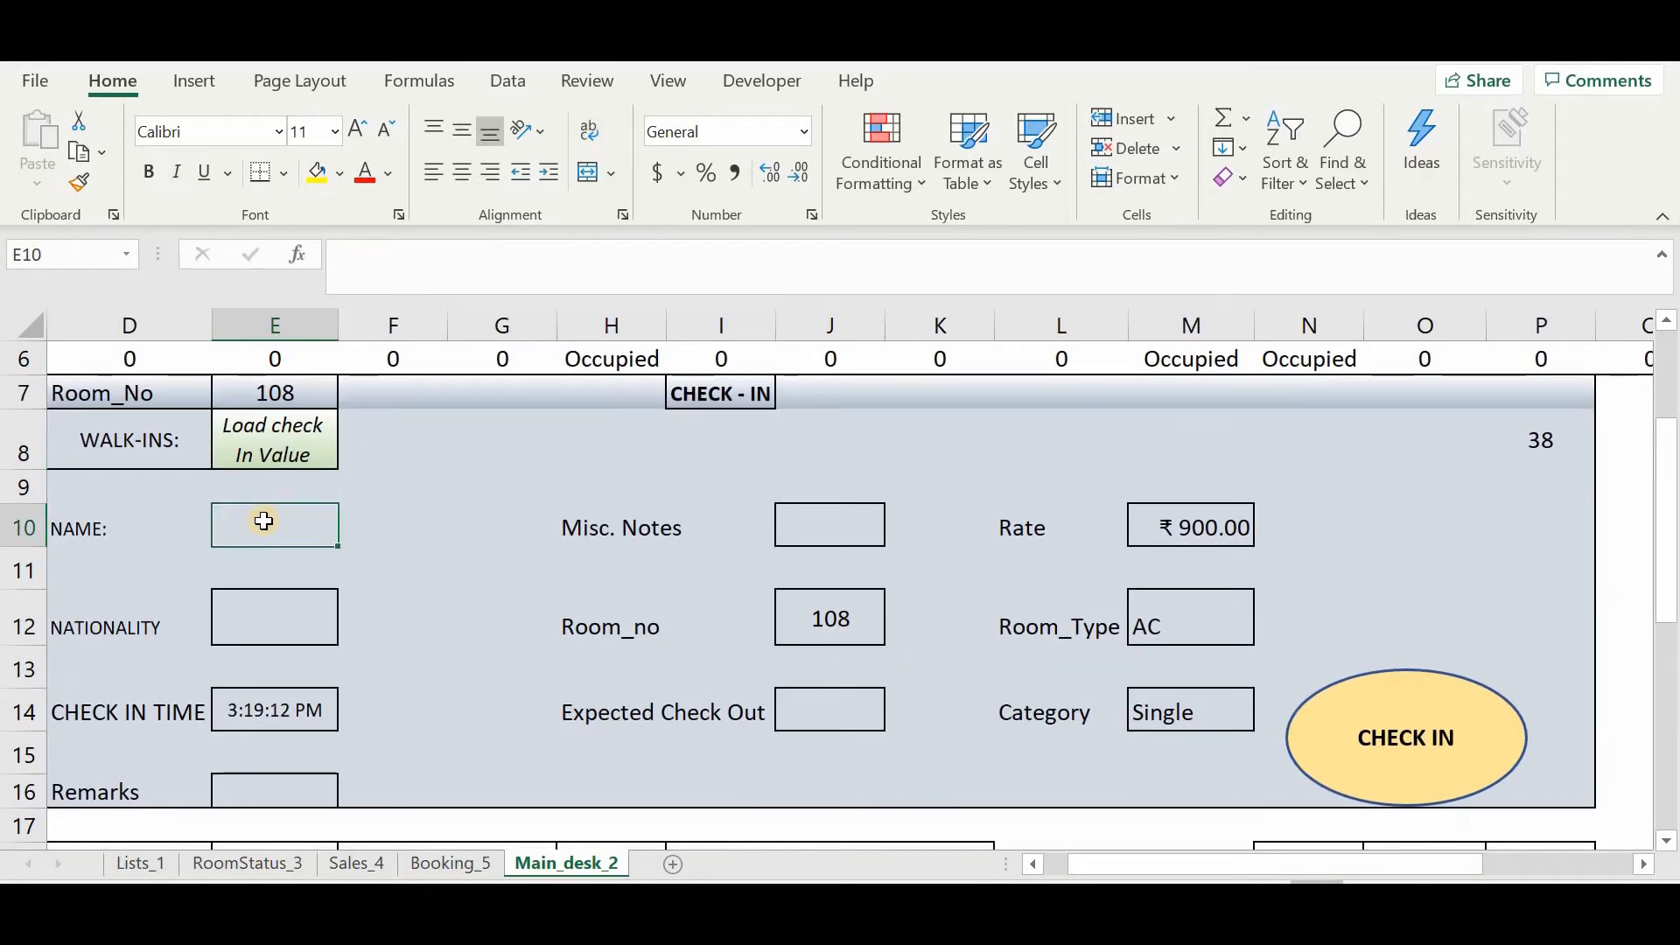
text(Hello_12)
click(233, 673)
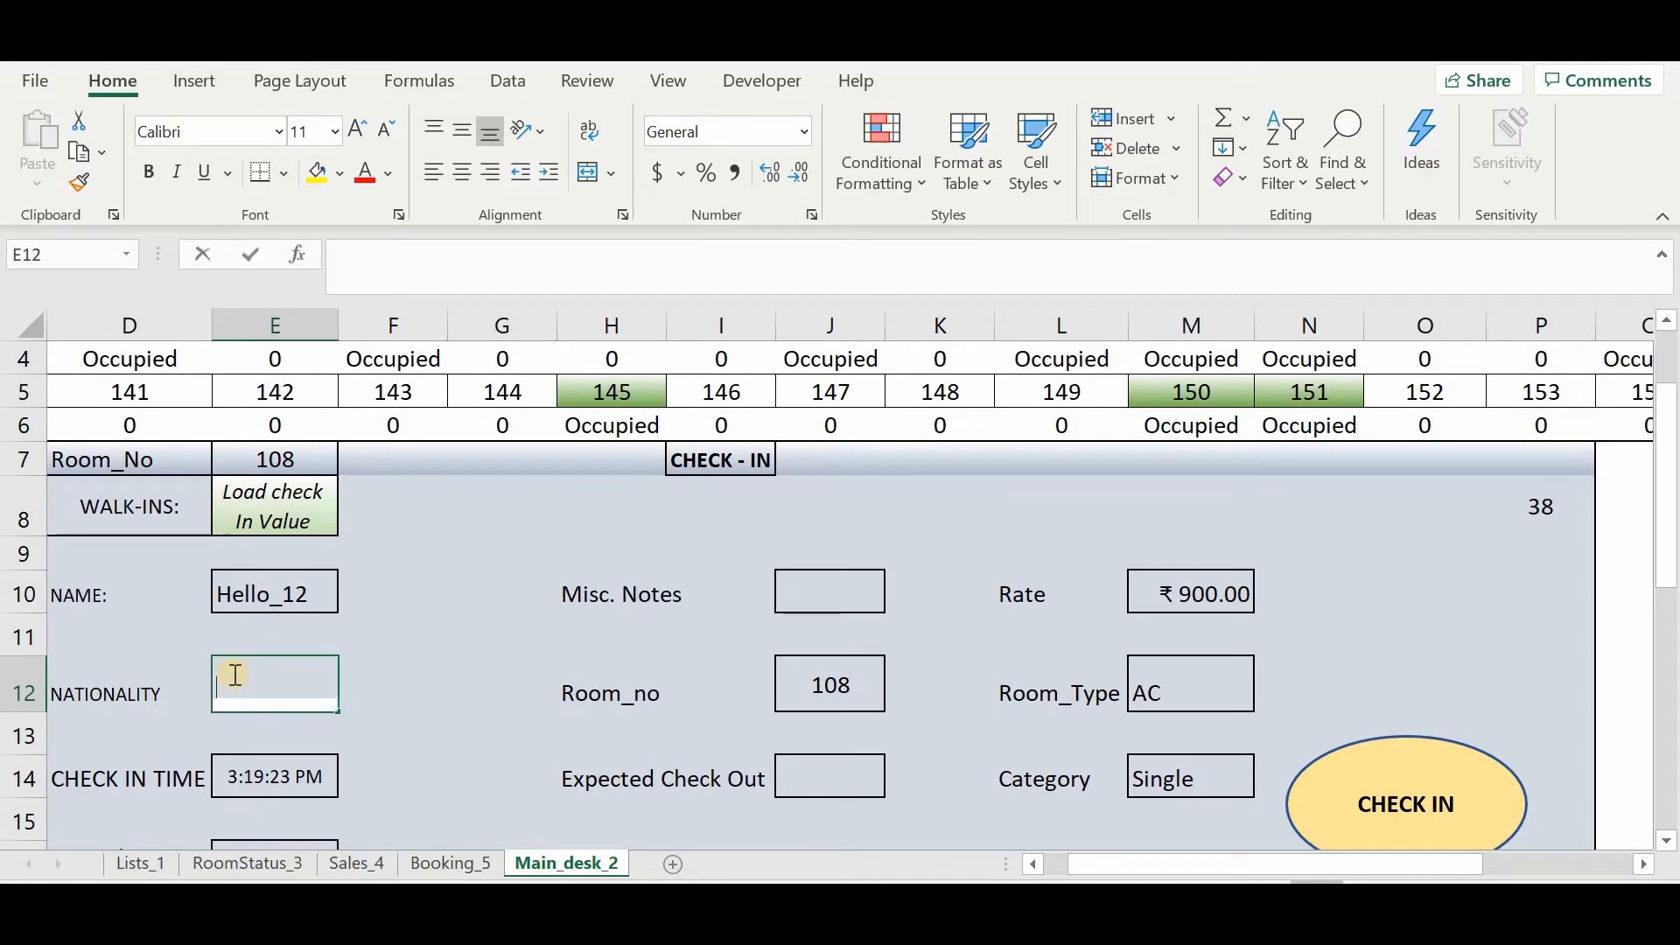
text(Indian)
key(Return)
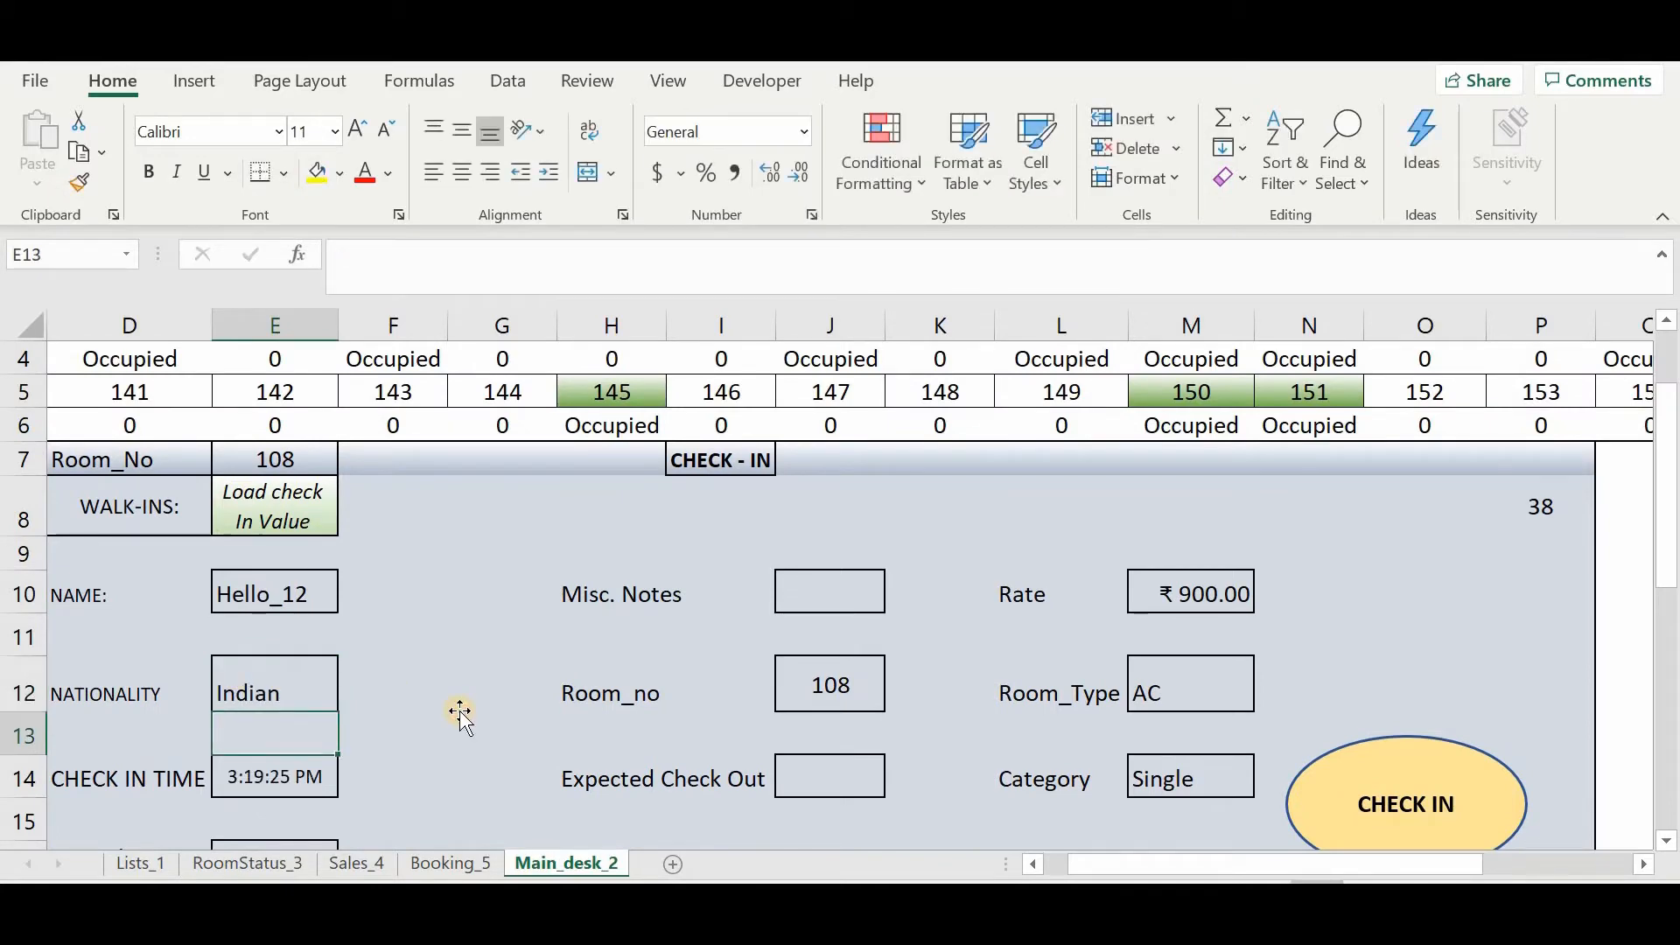
Enter No Breakfast as the miscellaneous note in room 108's check-in form
click(460, 710)
scroll(460, 711, down, 1)
click(859, 495)
text(No Breakfast)
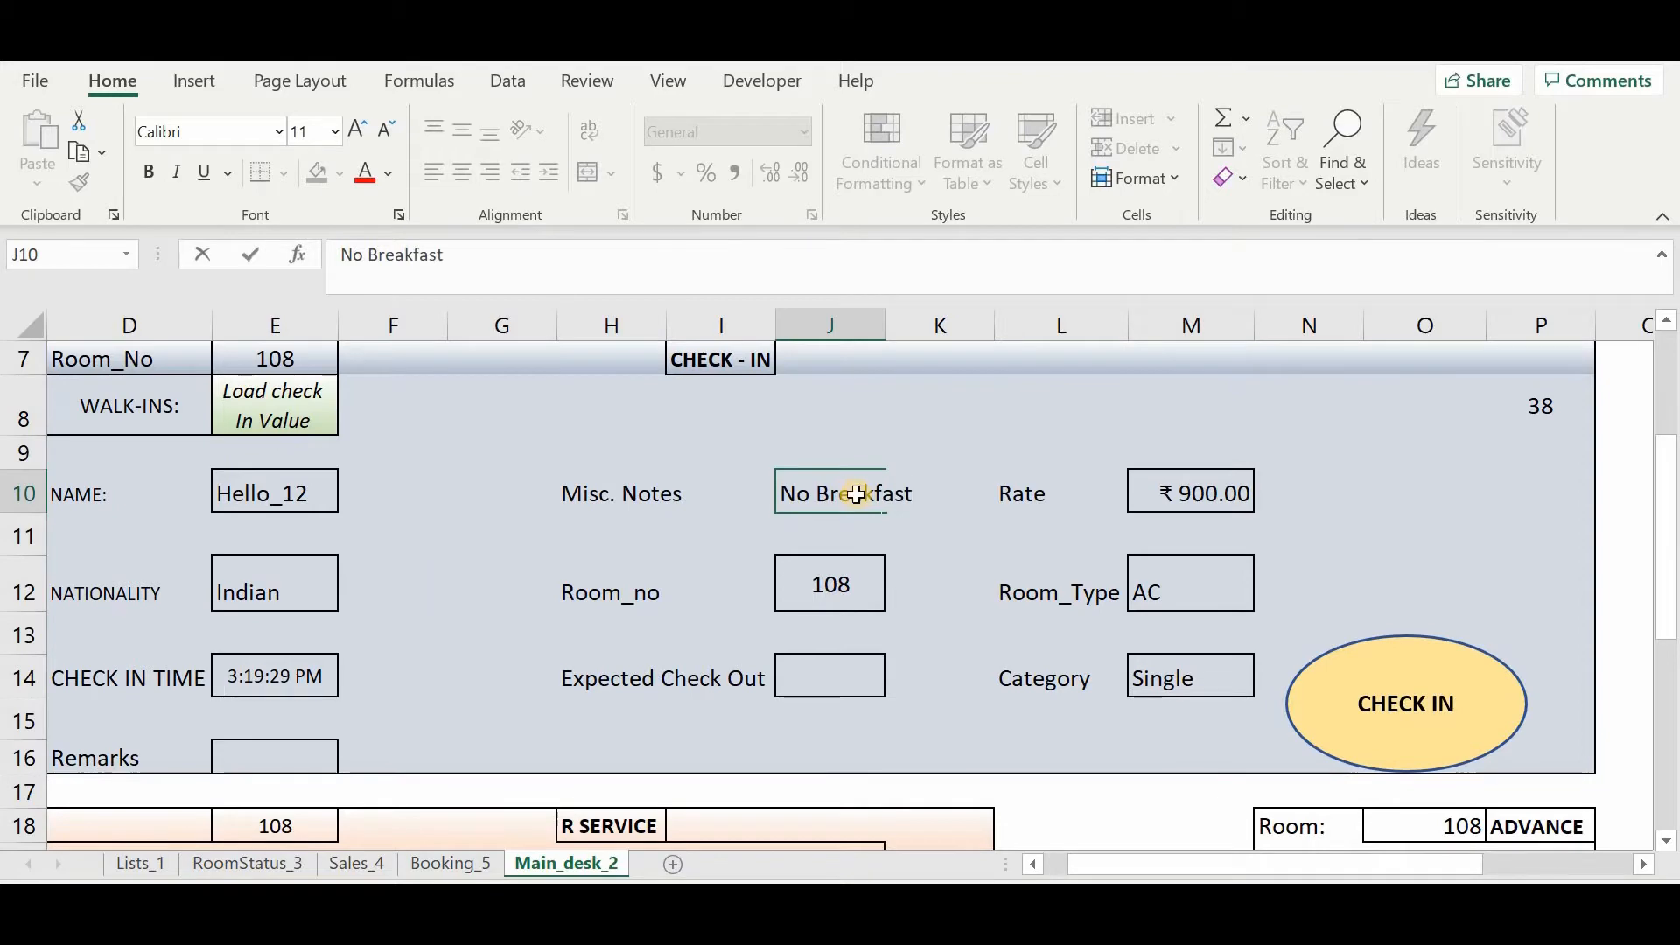
key(Return)
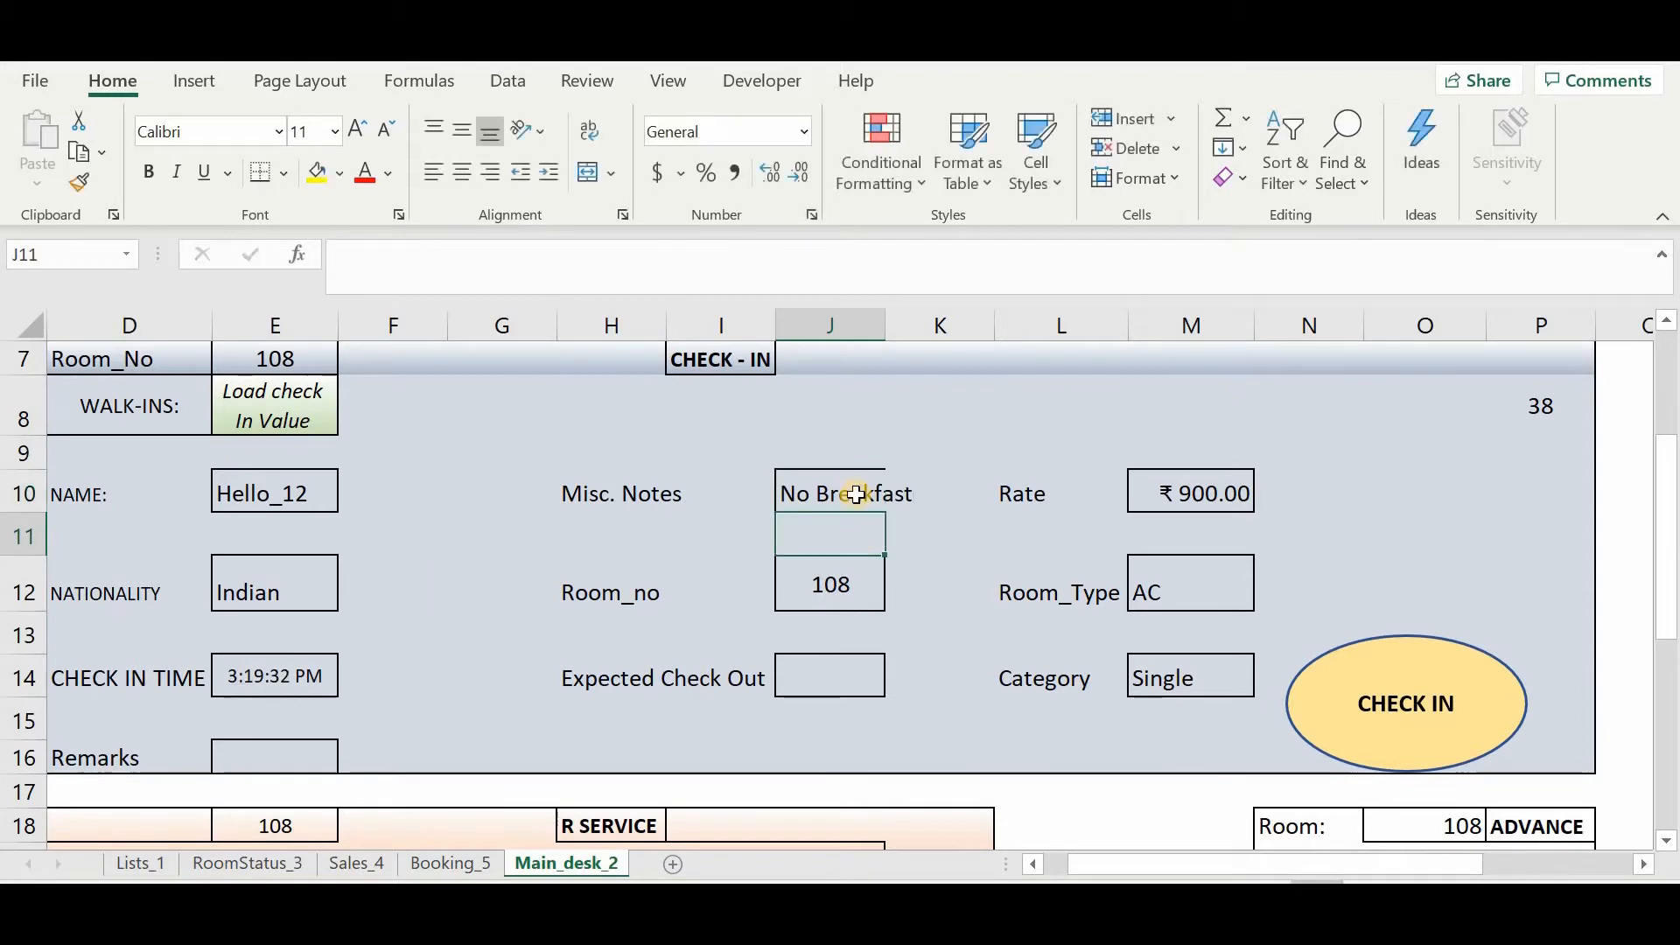
scroll(1343, 679, up, 2)
scroll(1374, 744, down, 1)
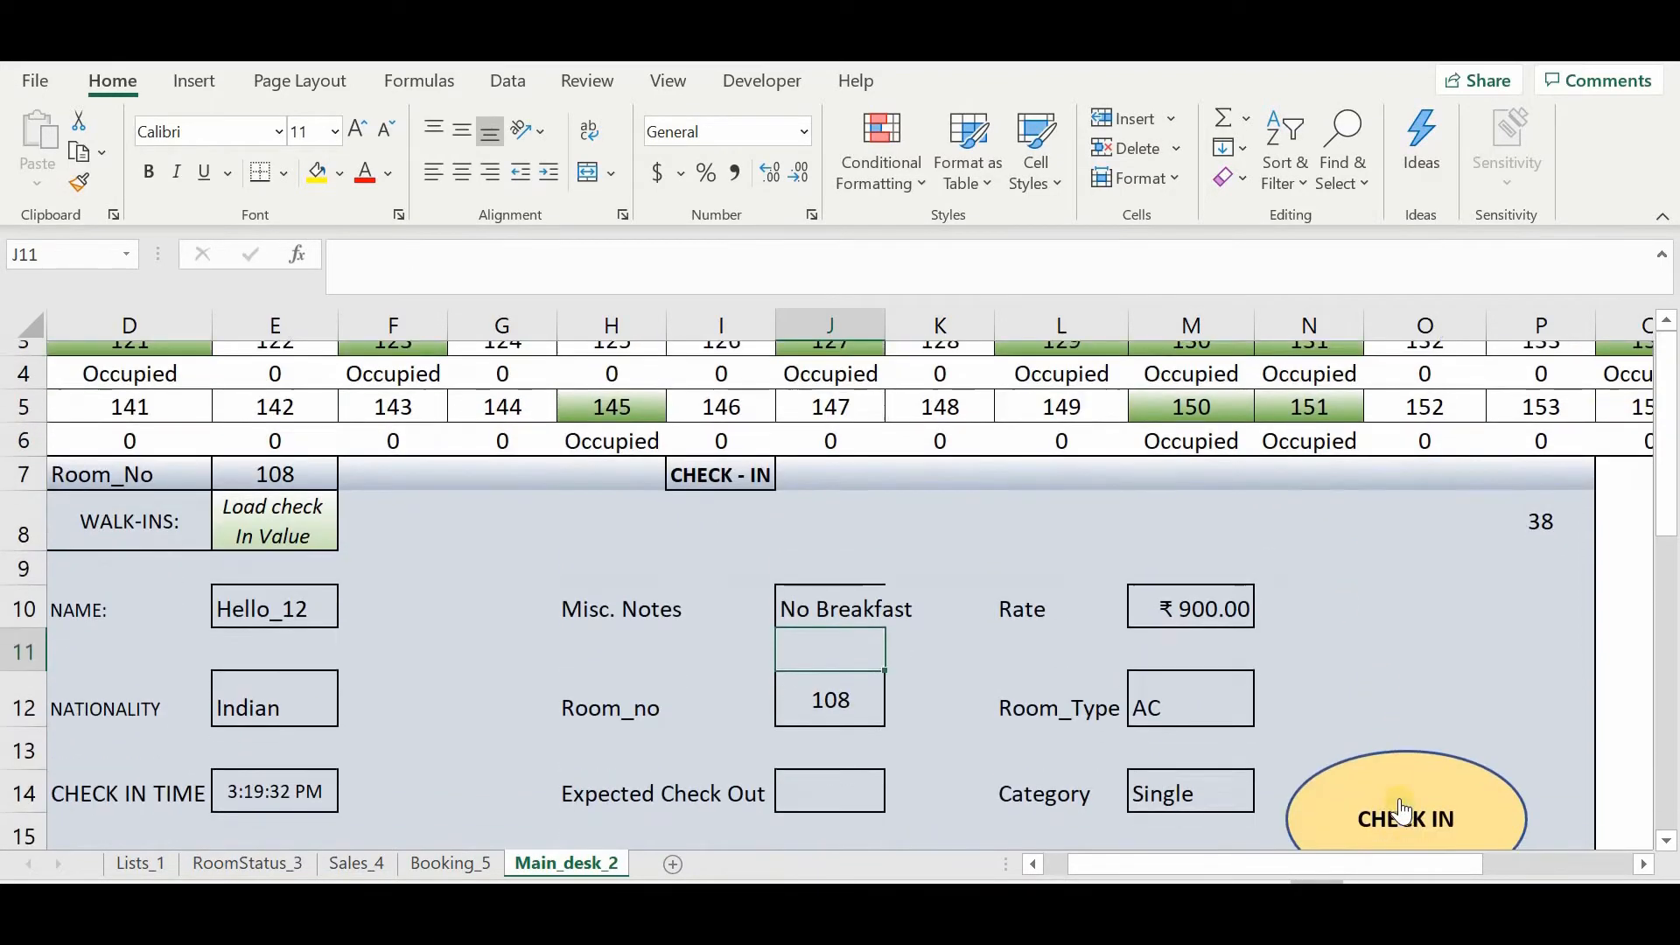
Submit the walk-in check-in for room 108 and review its status in the room grid
click(1402, 812)
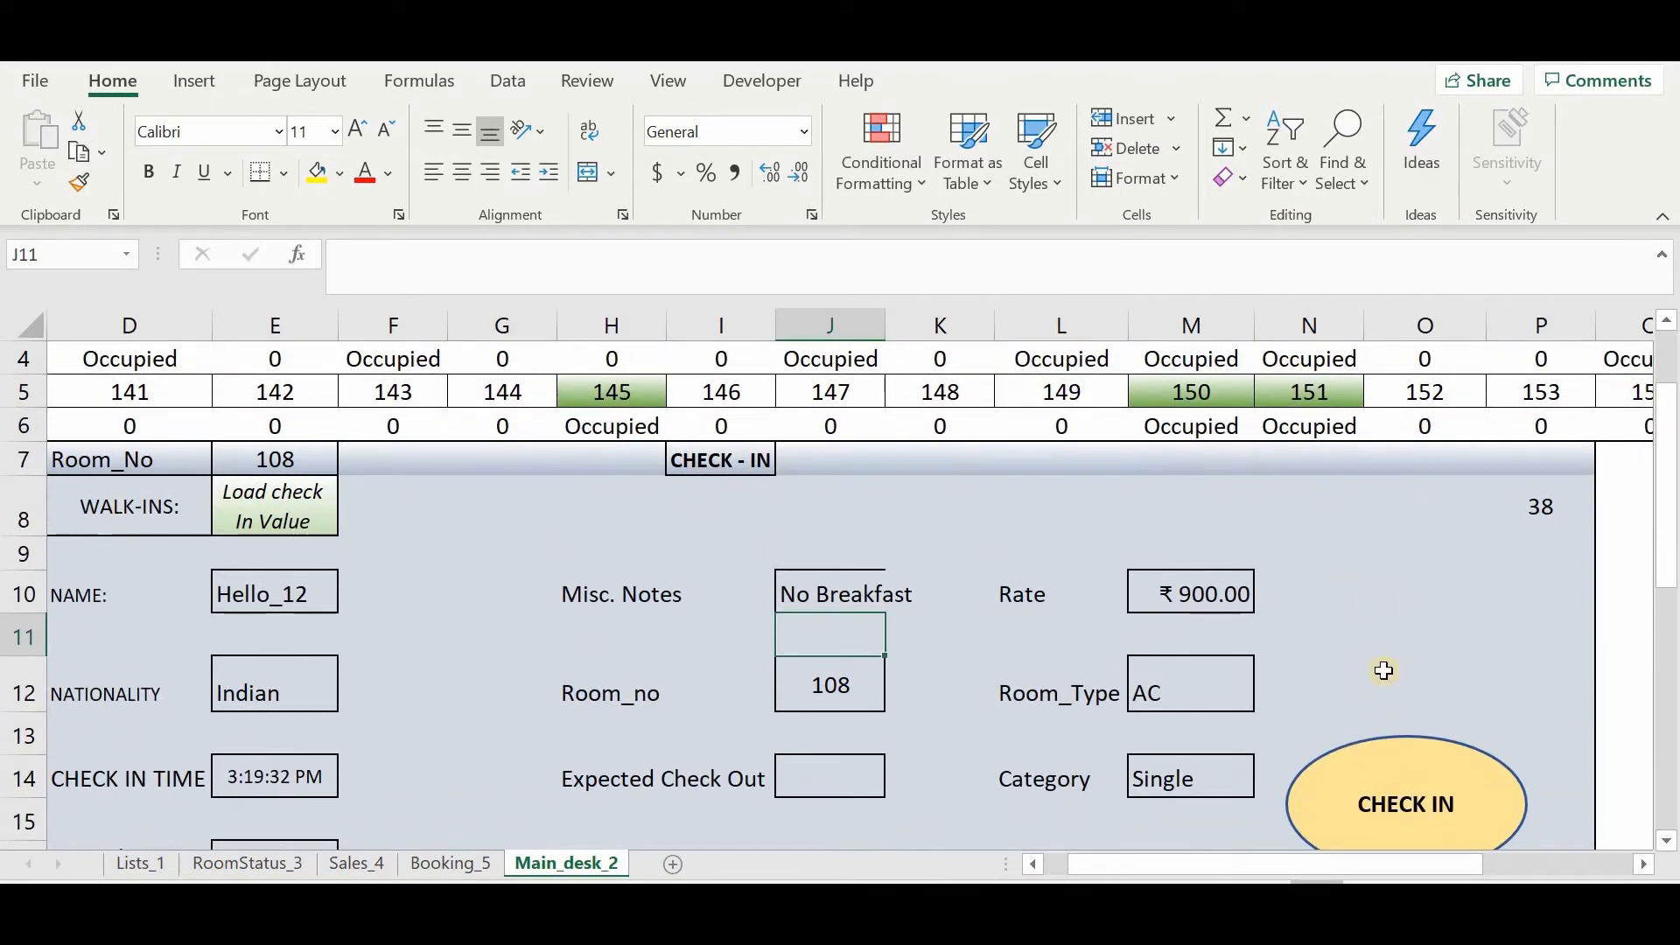
click(1381, 605)
scroll(912, 487, up, 1)
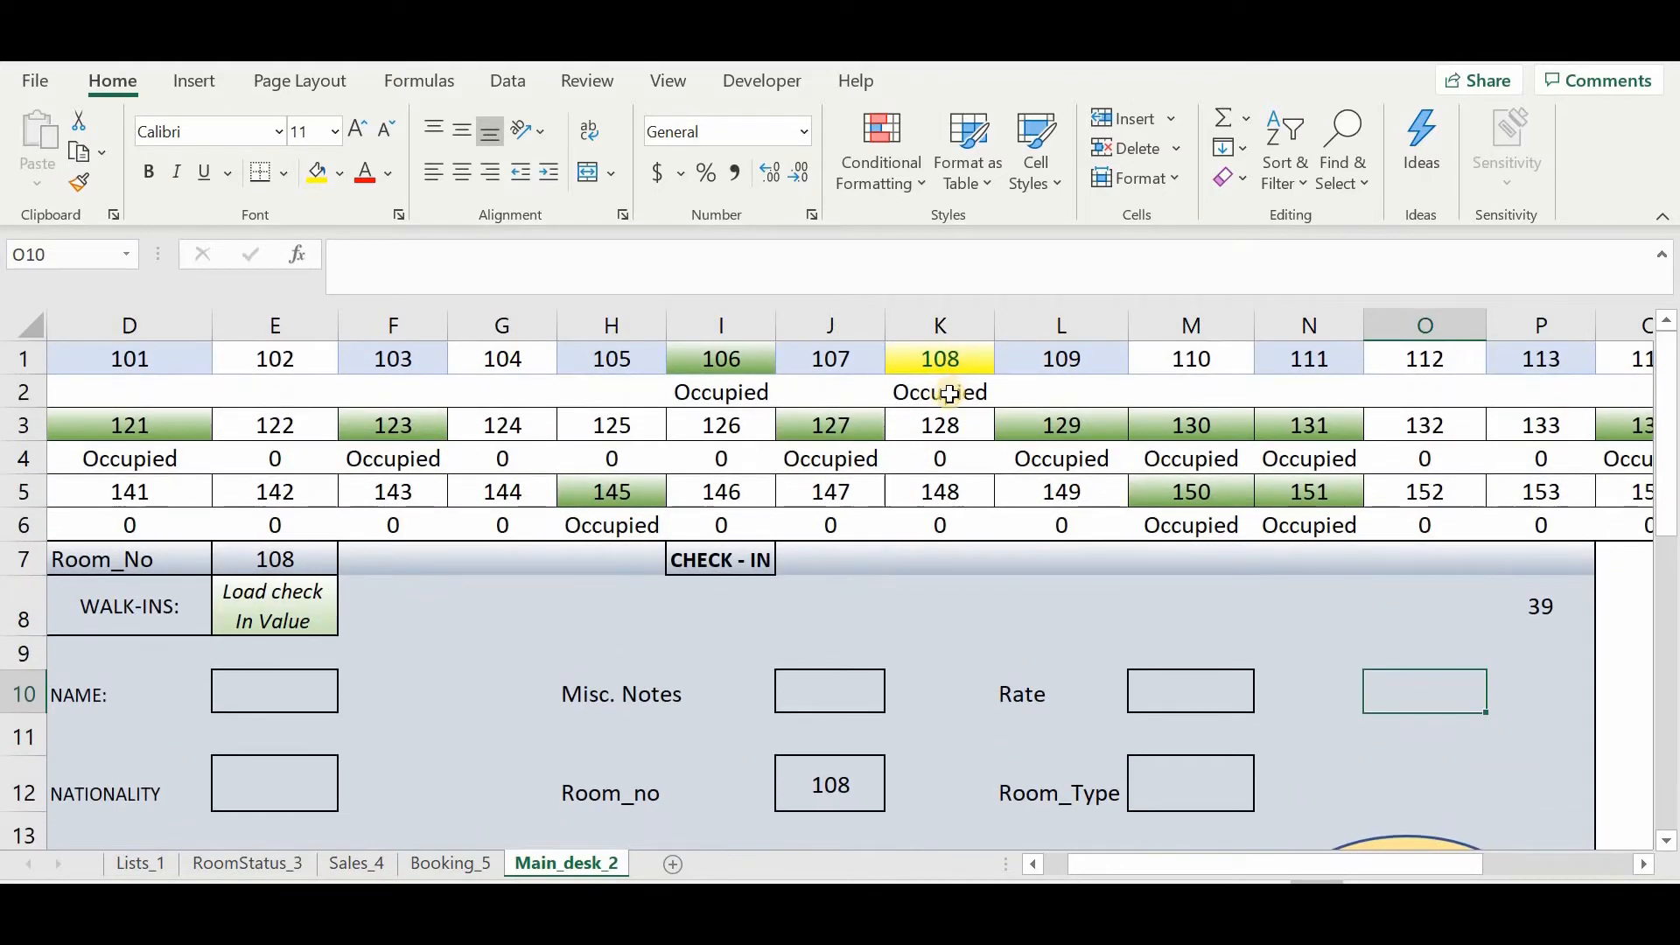
scroll(884, 582, down, 3)
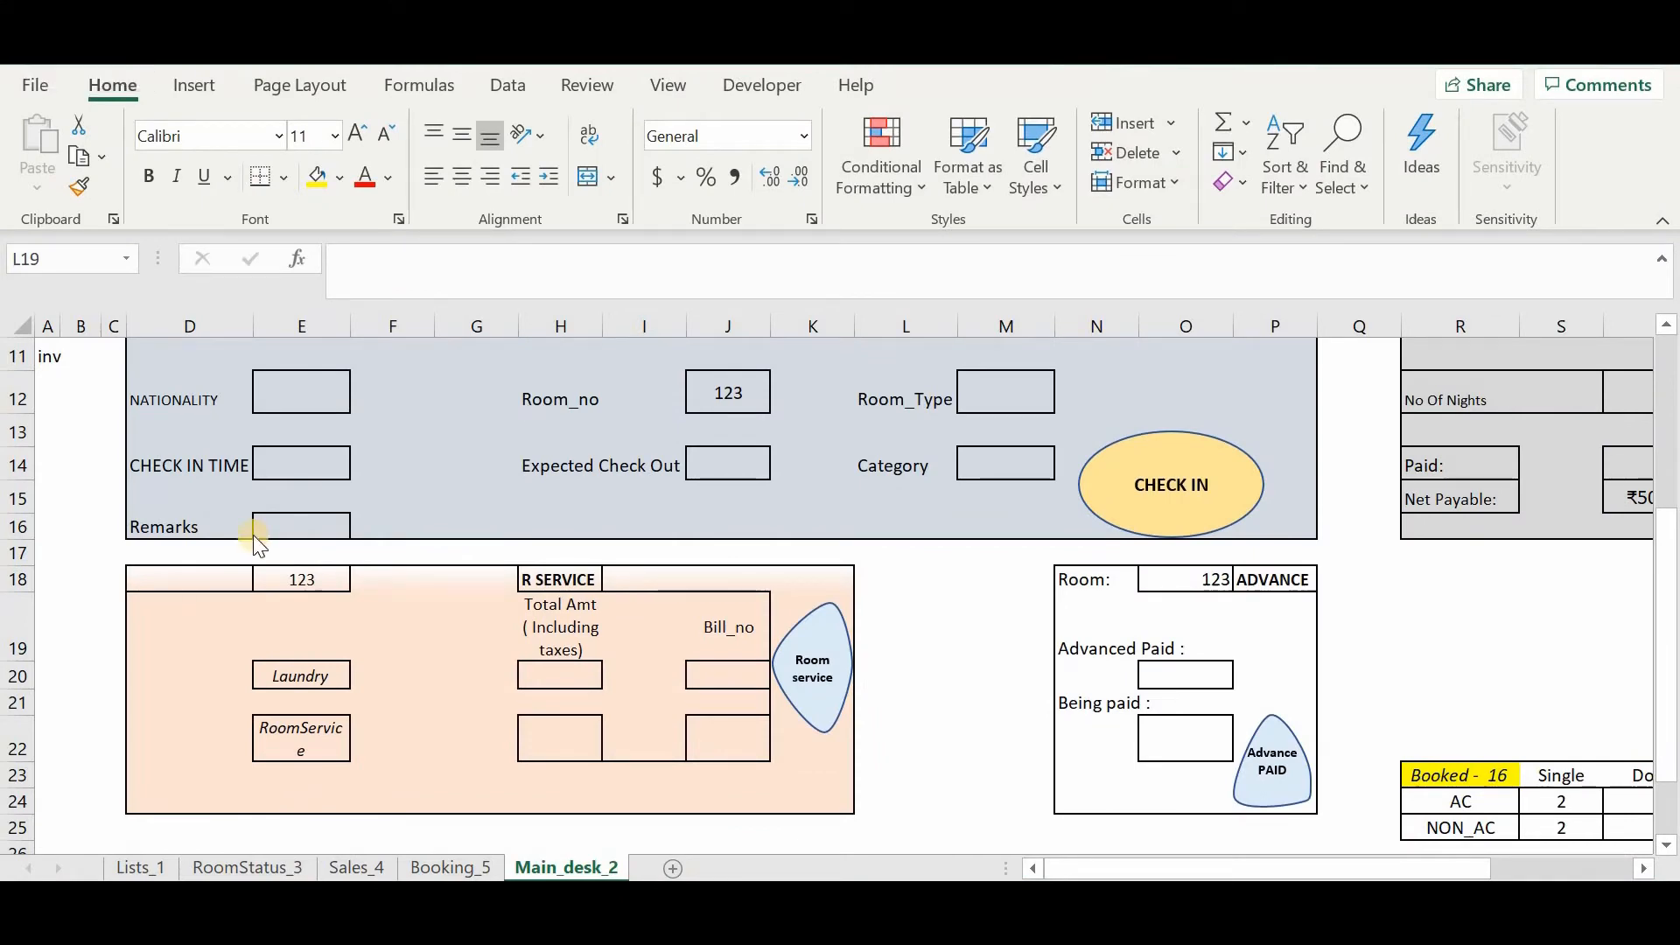
scroll(622, 481, up, 3)
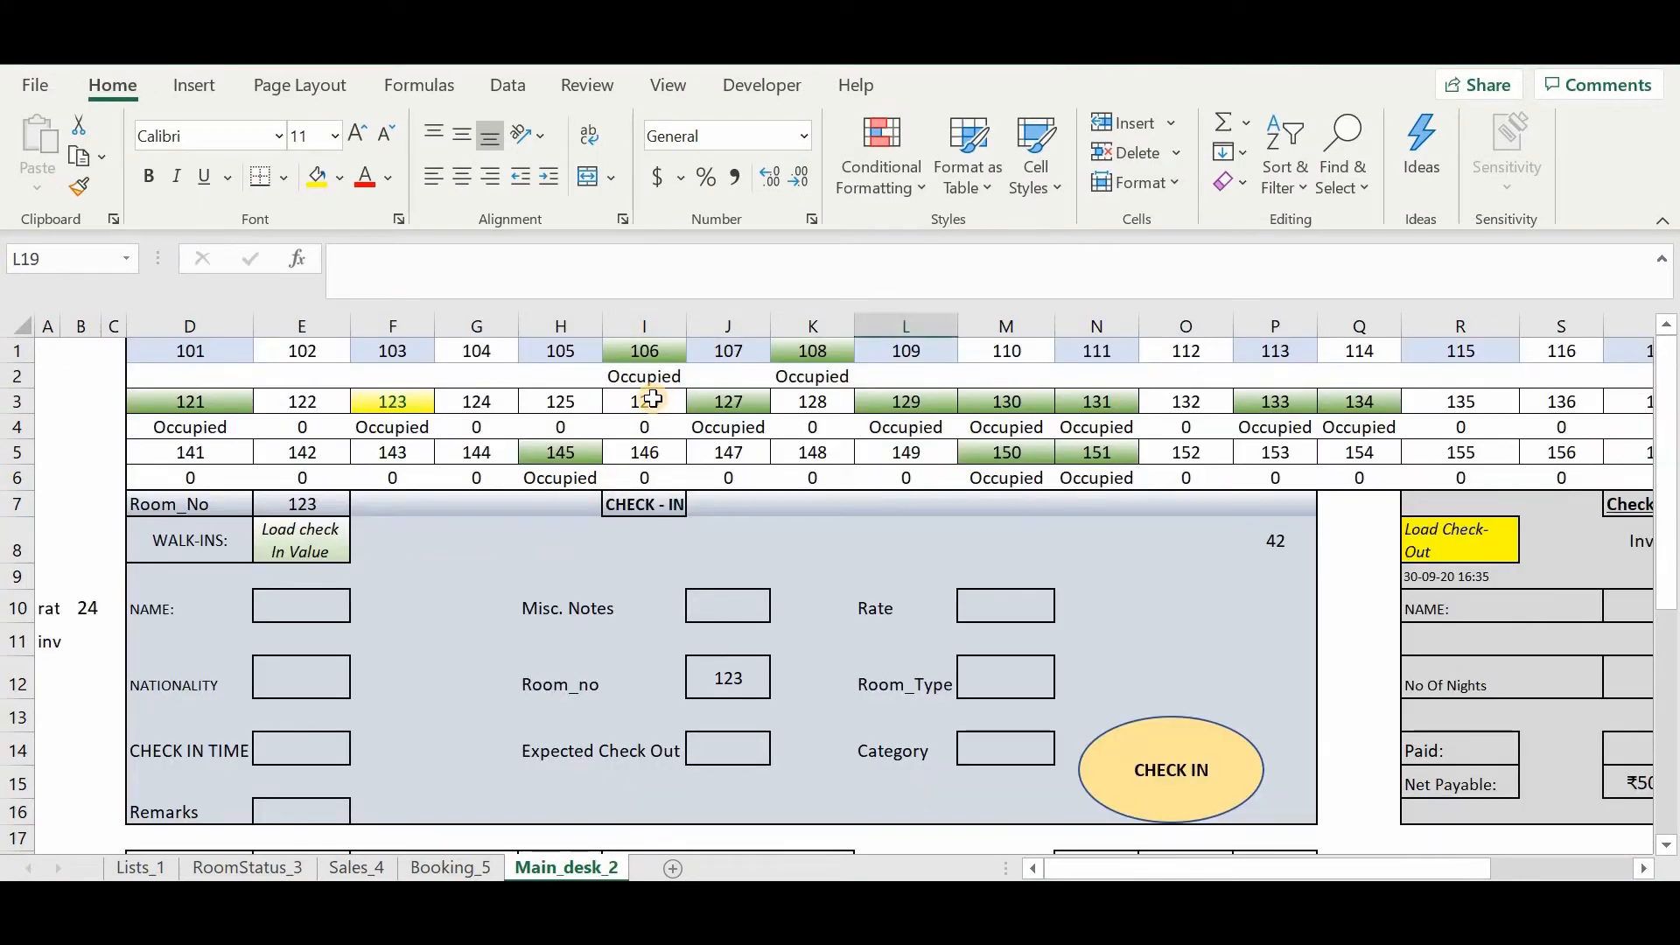
Select room 123 in the room grid and enter 375 as its RoomService total amount
click(652, 400)
click(403, 402)
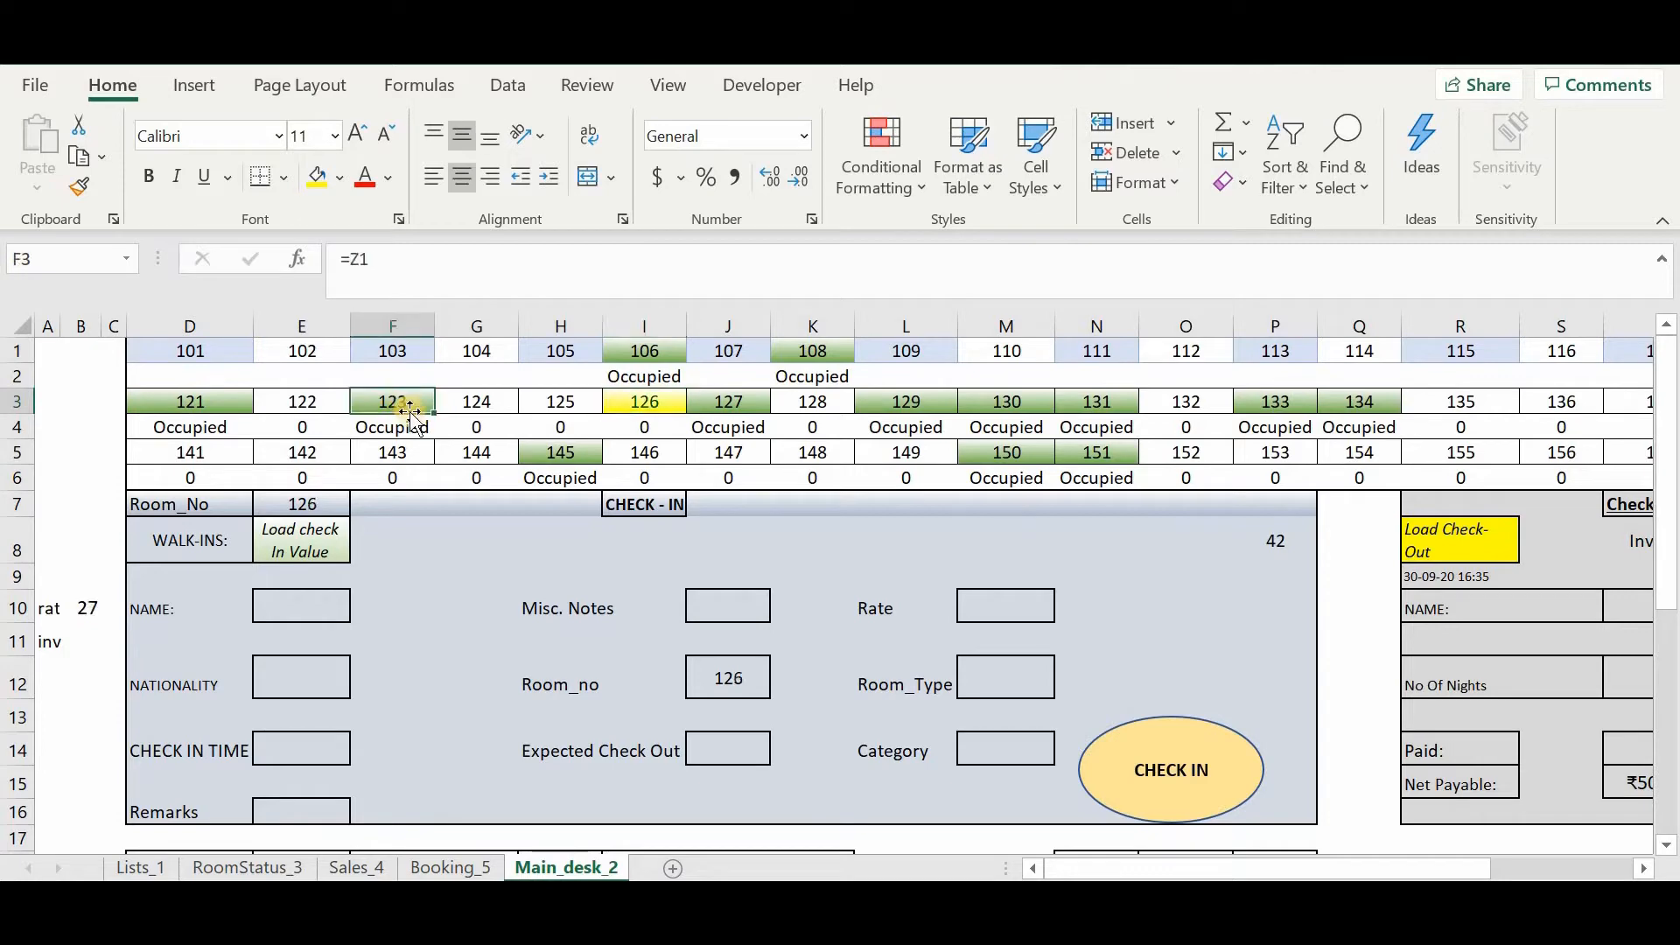
scroll(508, 662, down, 5)
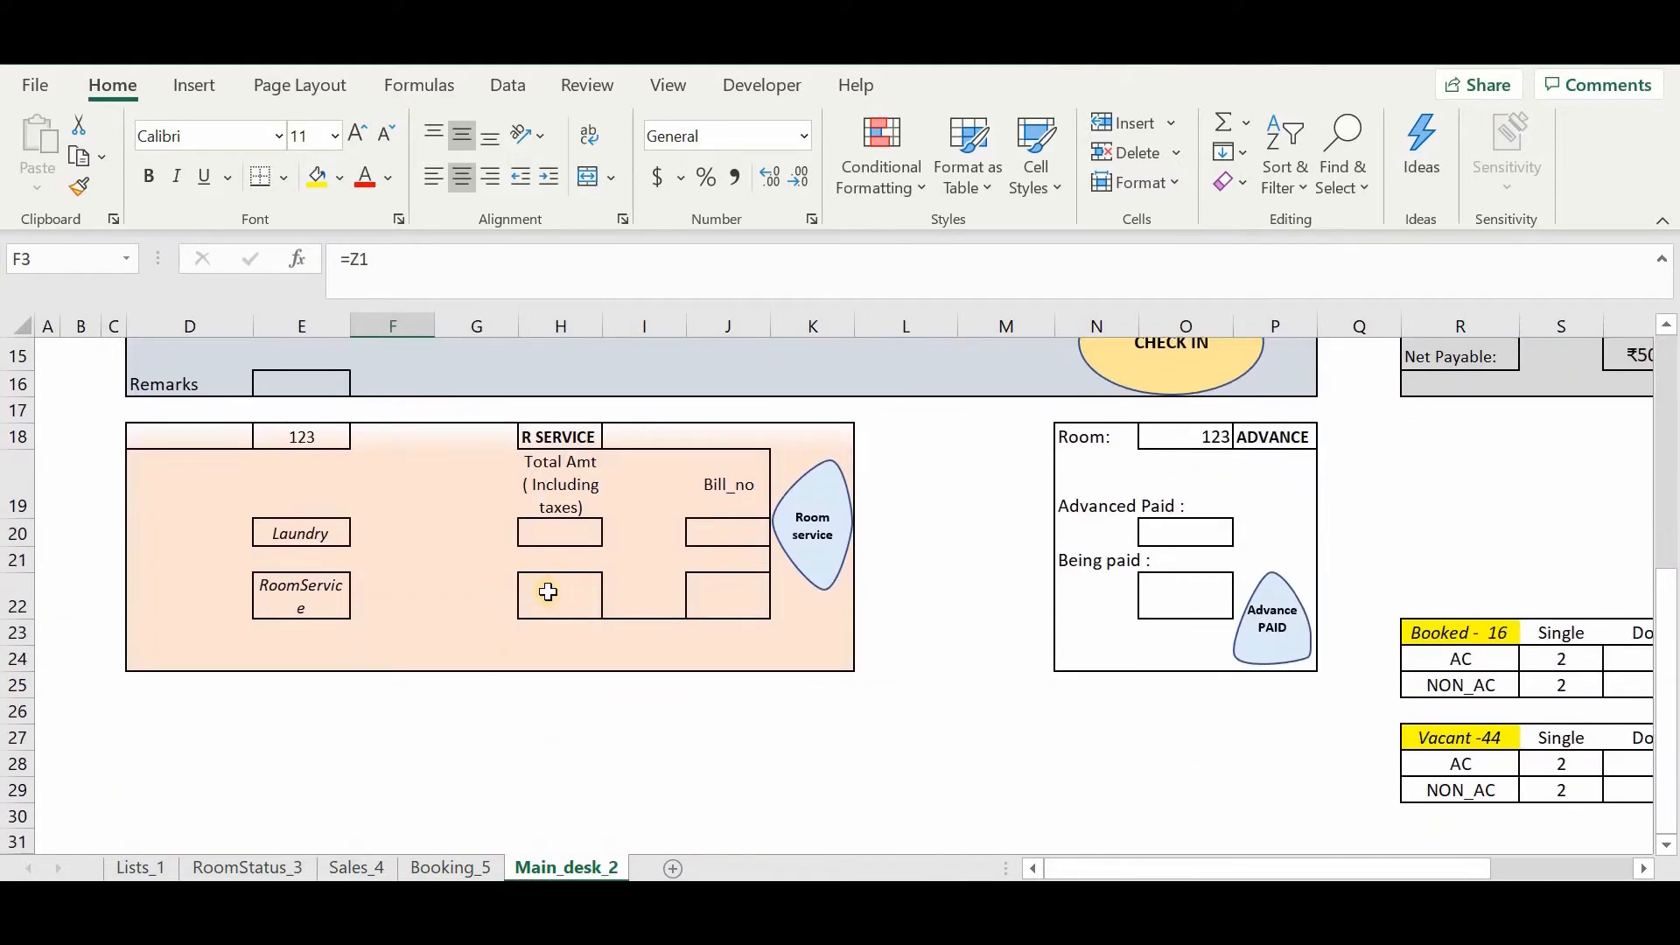
click(548, 592)
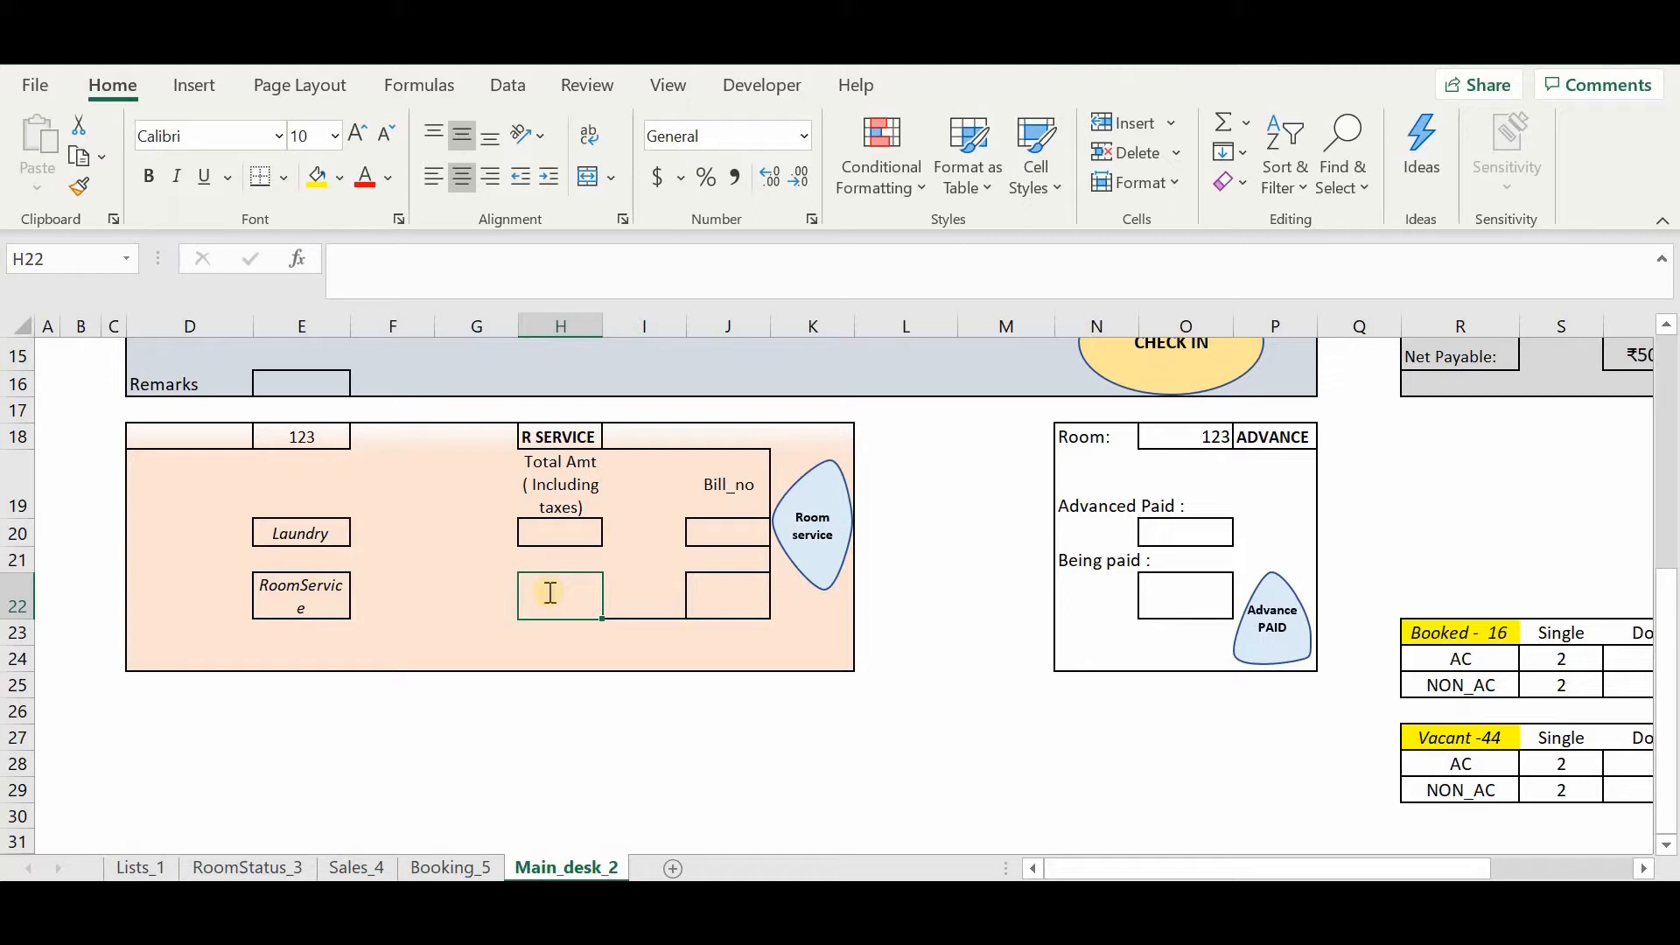
text(375)
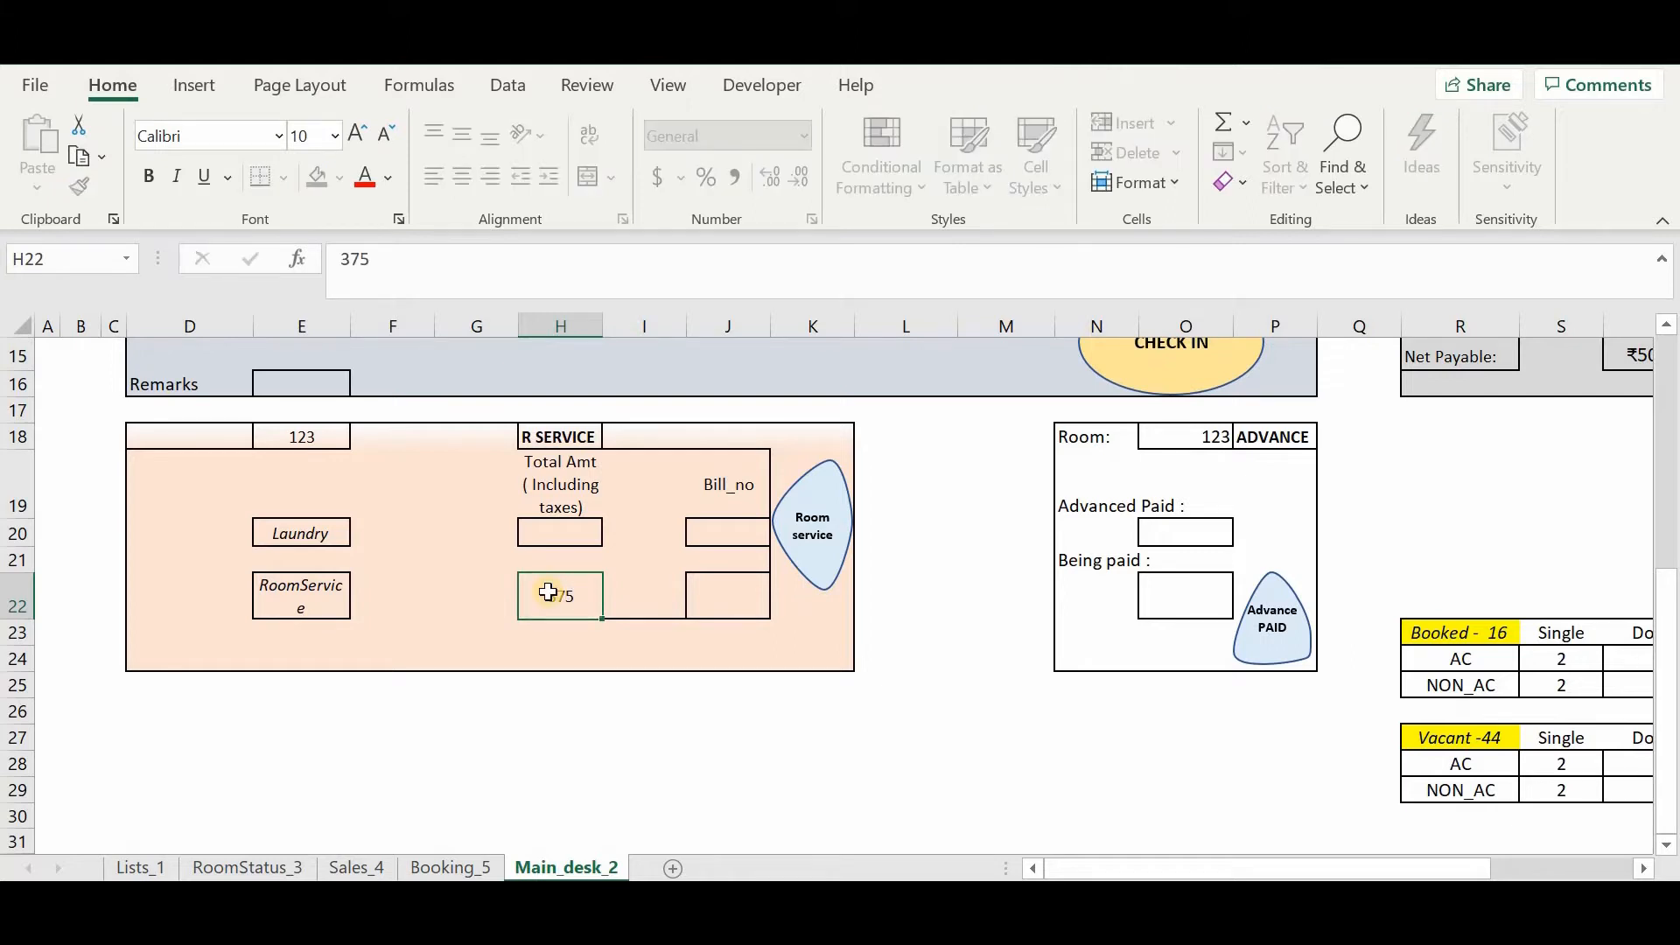
Enter #123_1 as the RoomService bill number for room 123 and record the room service charge
key(Tab)
key(Tab)
text(#)
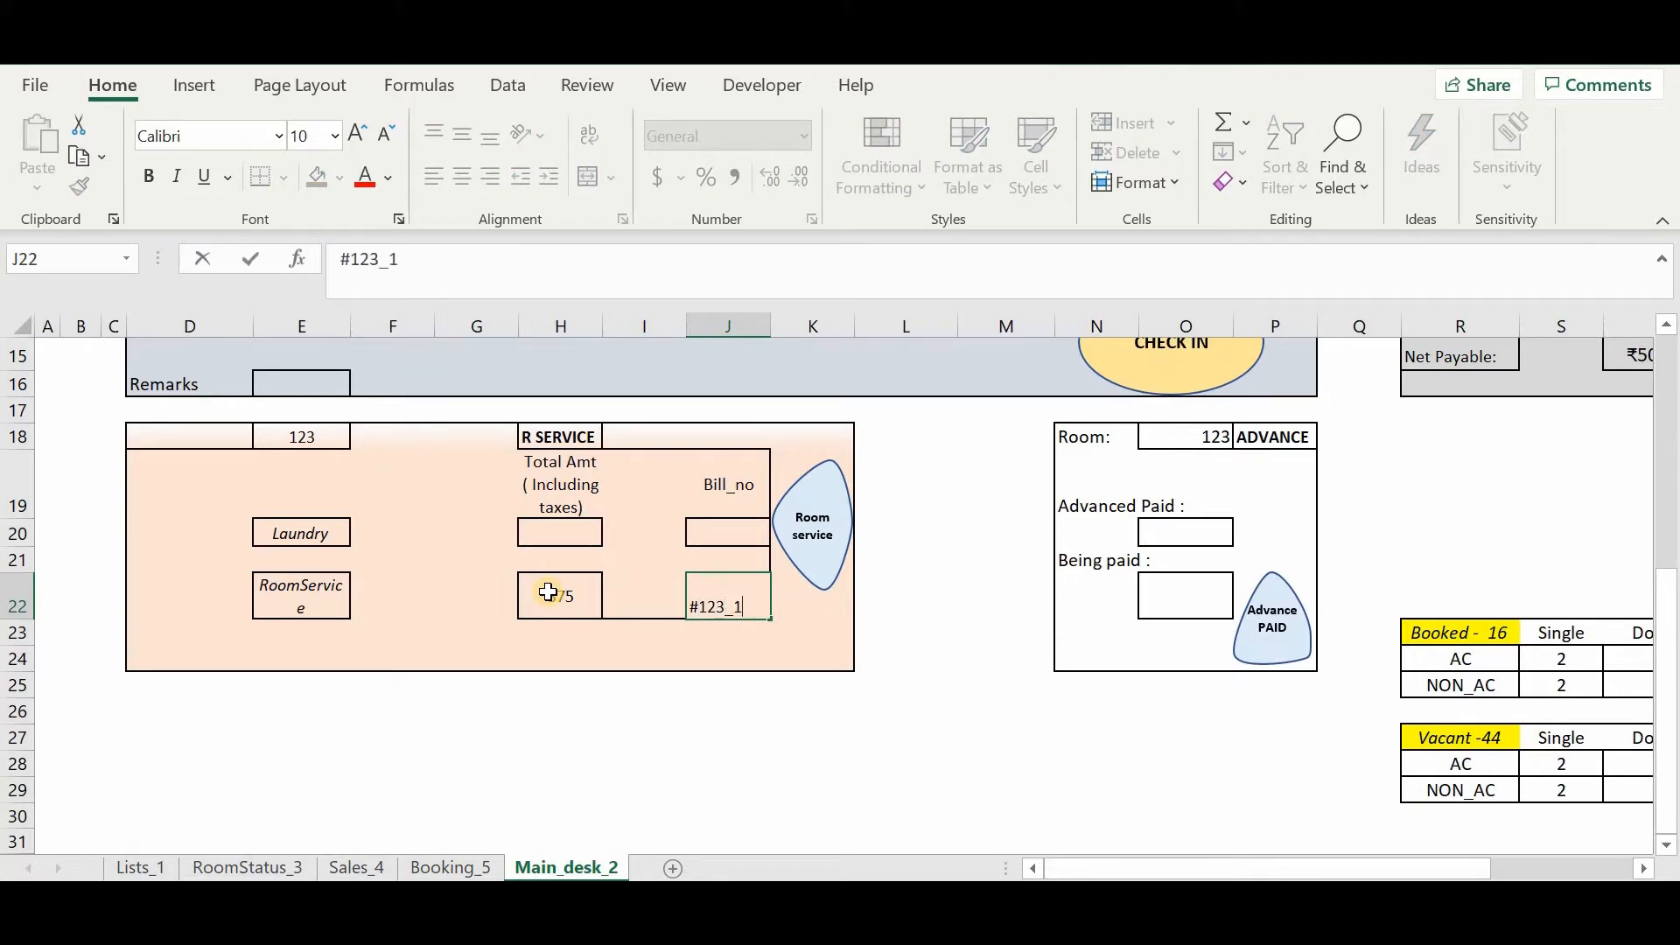
text(123_1)
key(Return)
click(725, 595)
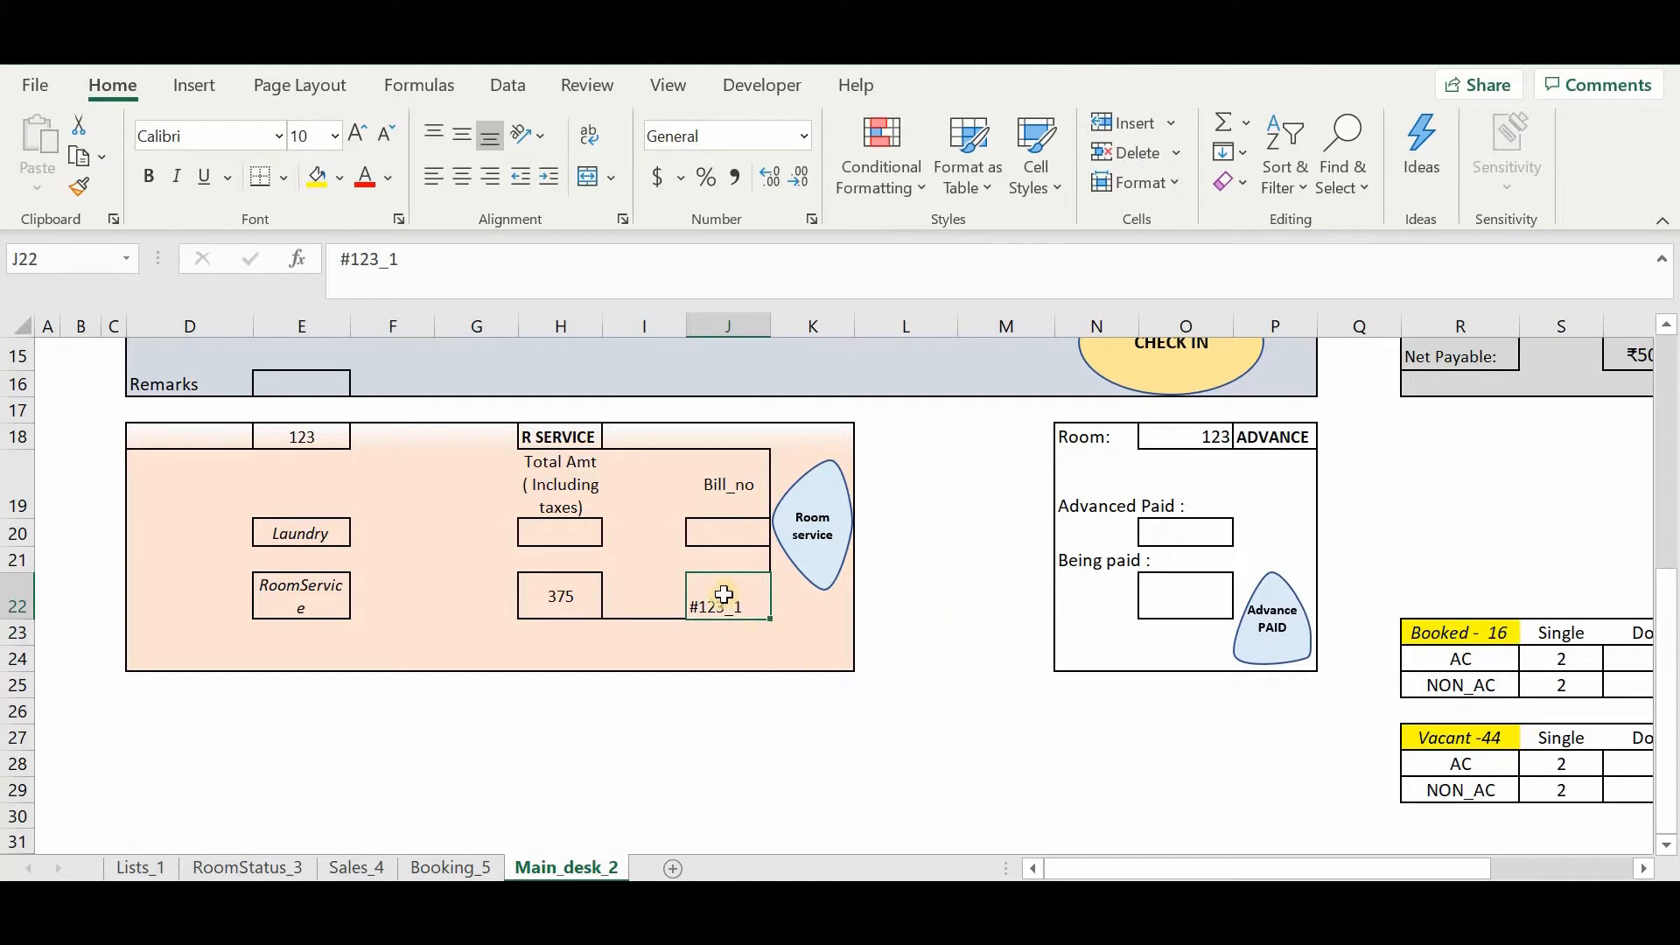
click(820, 540)
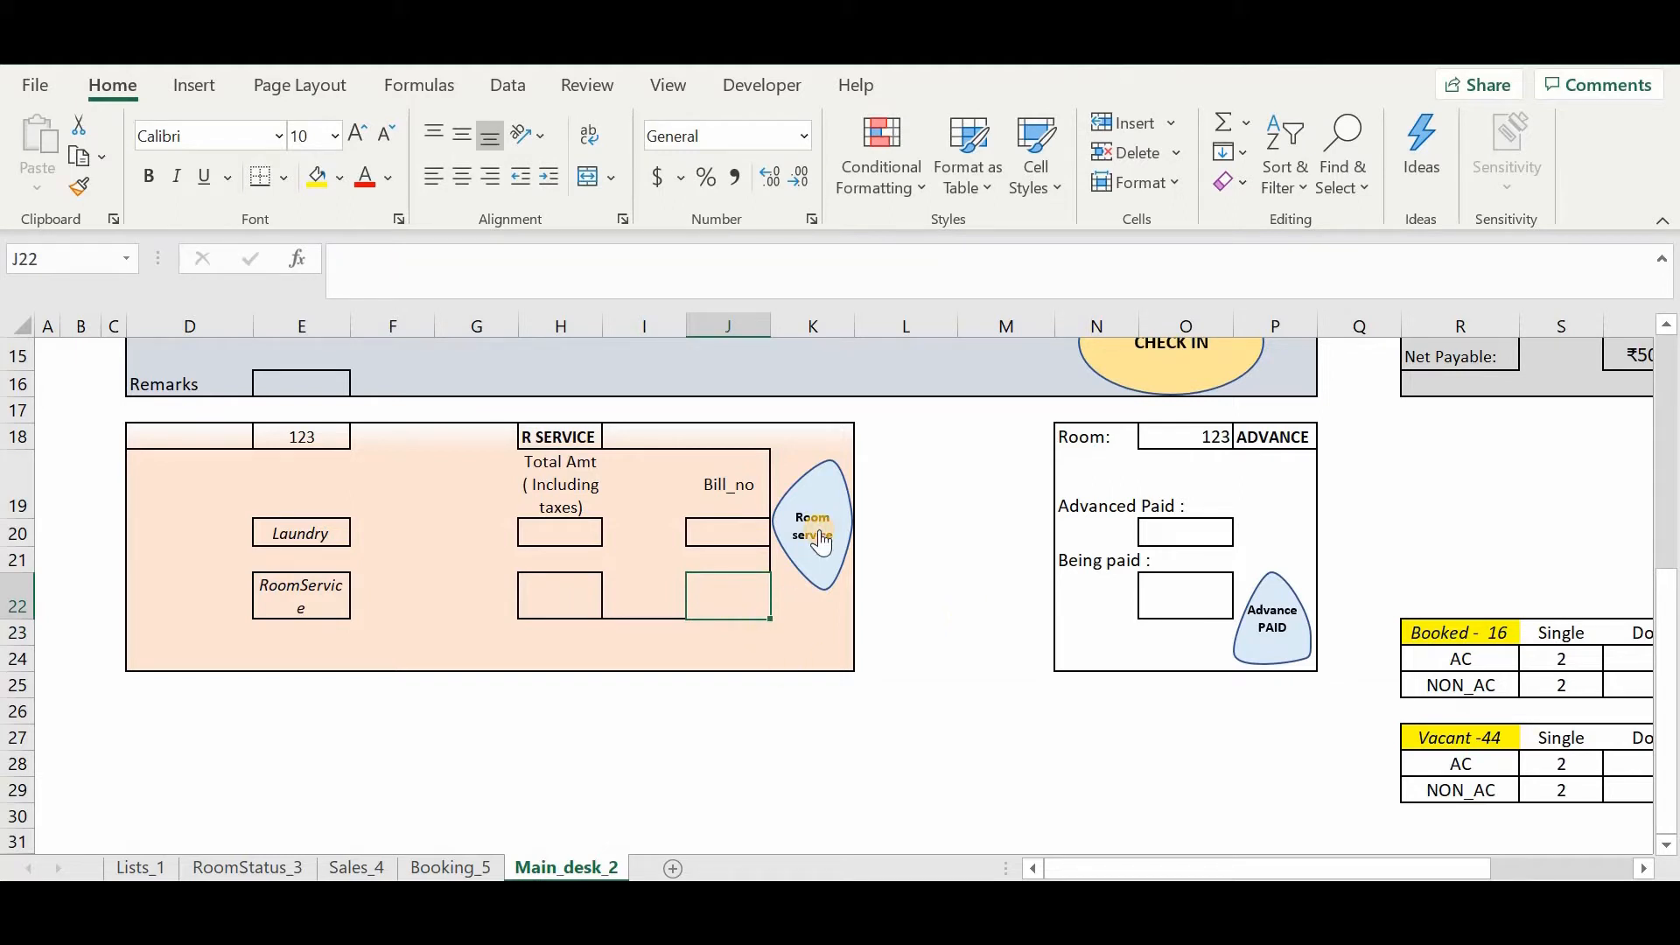
click(523, 536)
Select room 108 in the room grid and enter 100 as its Laundry total amount
scroll(638, 499, up, 5)
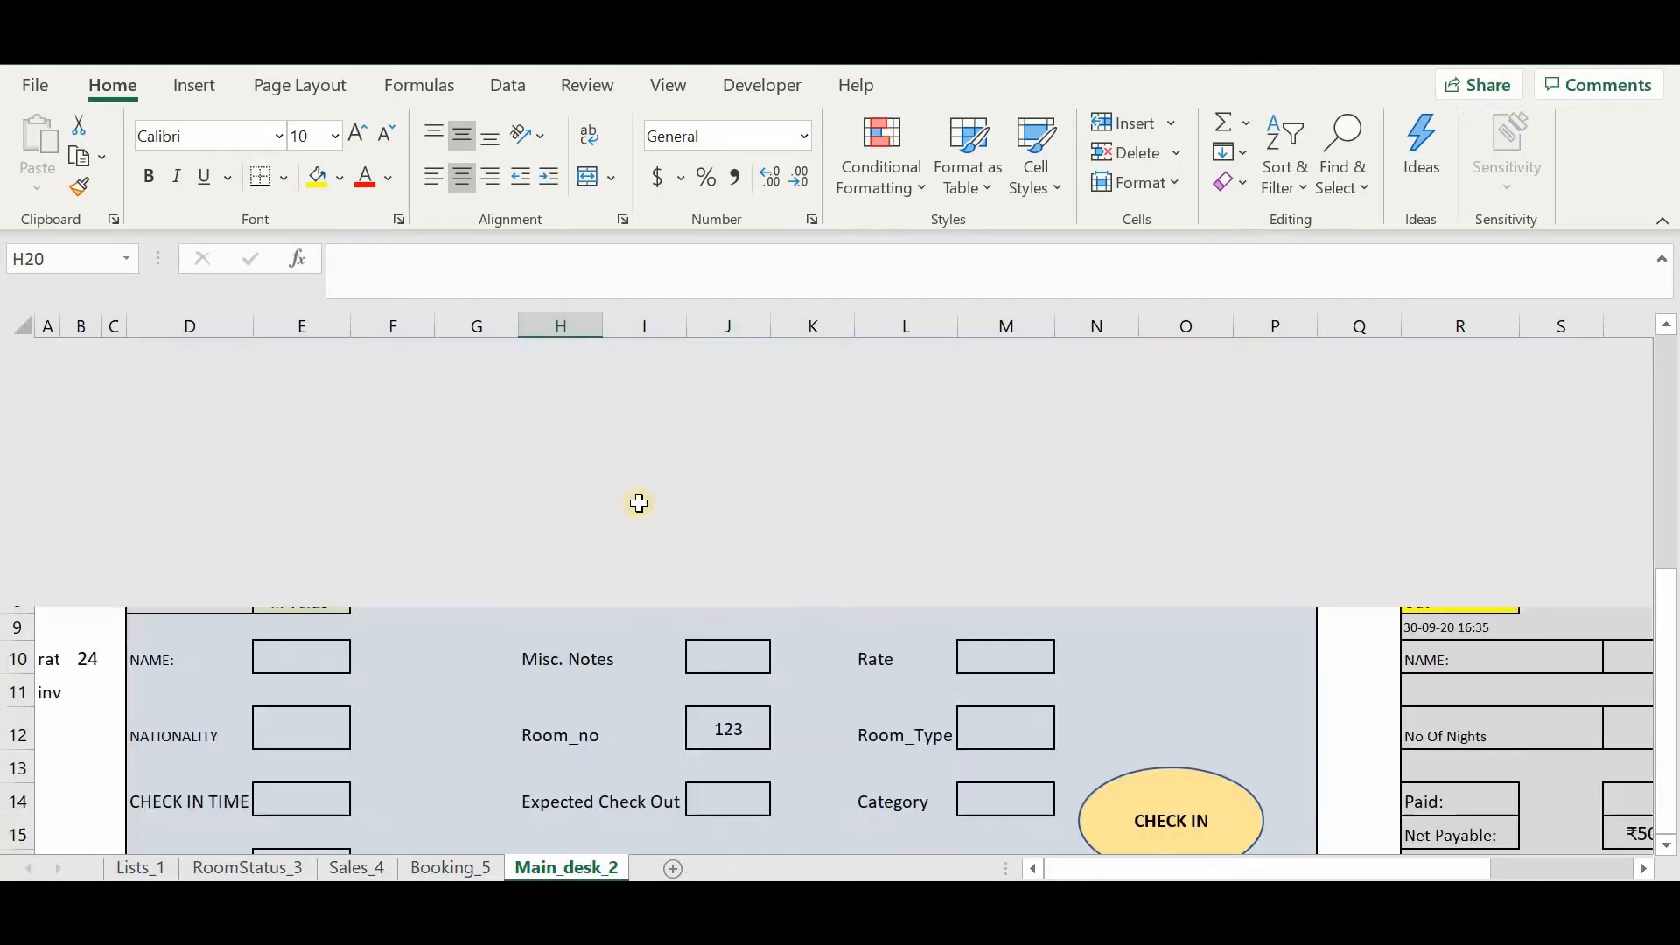
click(813, 353)
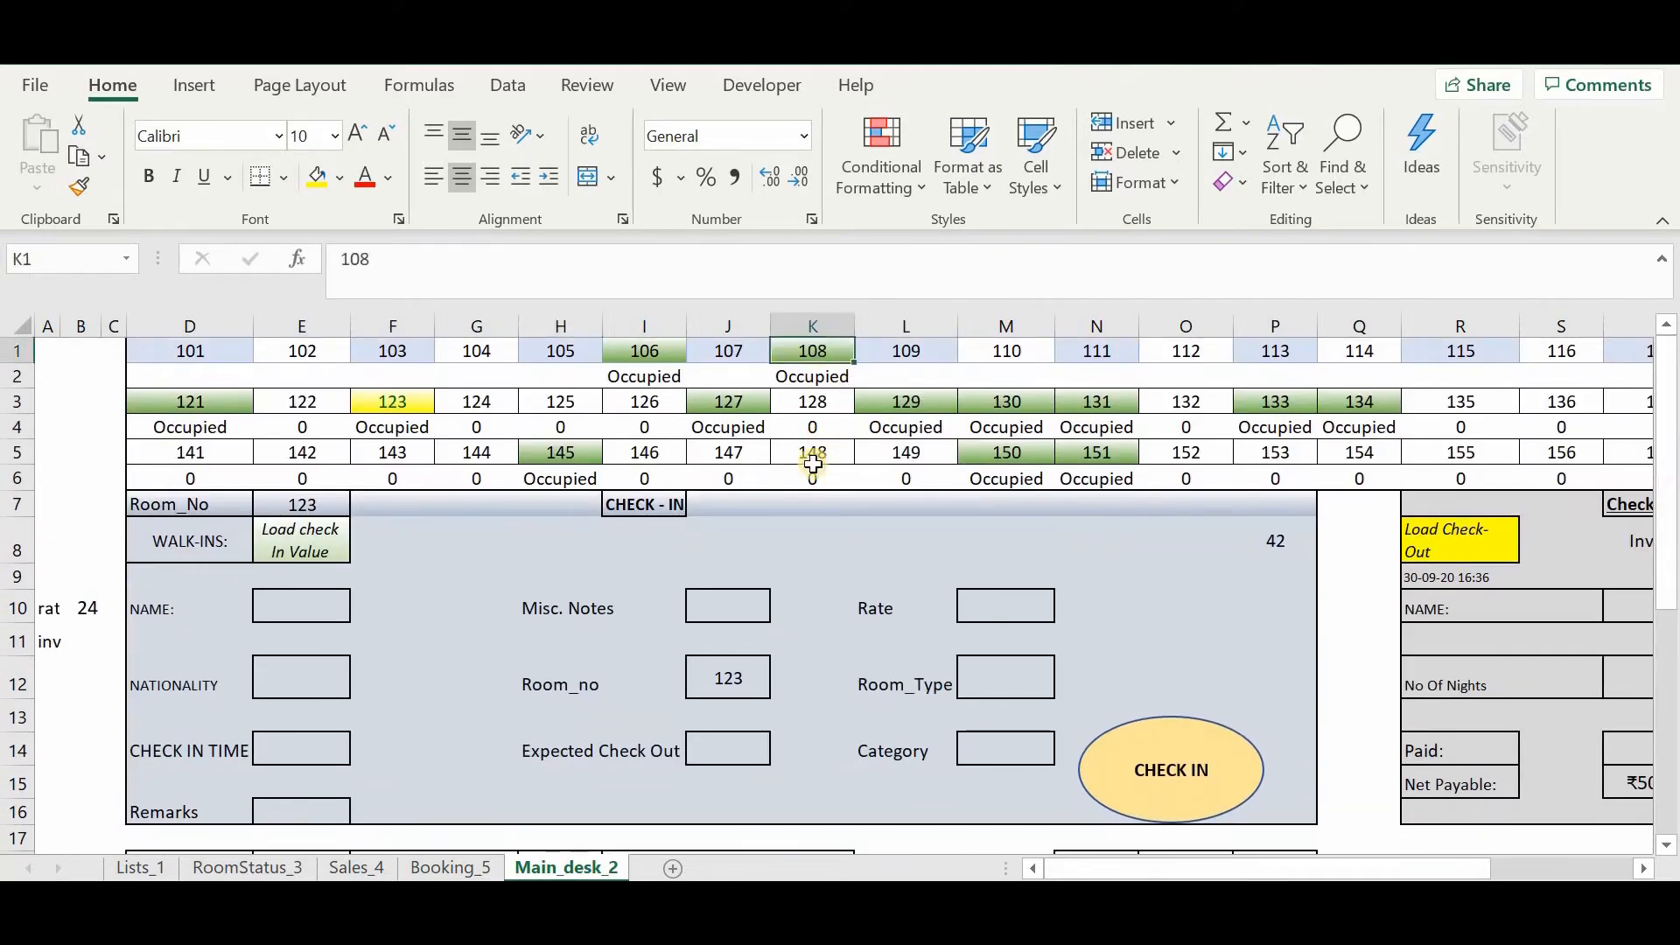
scroll(619, 580, down, 10)
scroll(619, 581, up, 8)
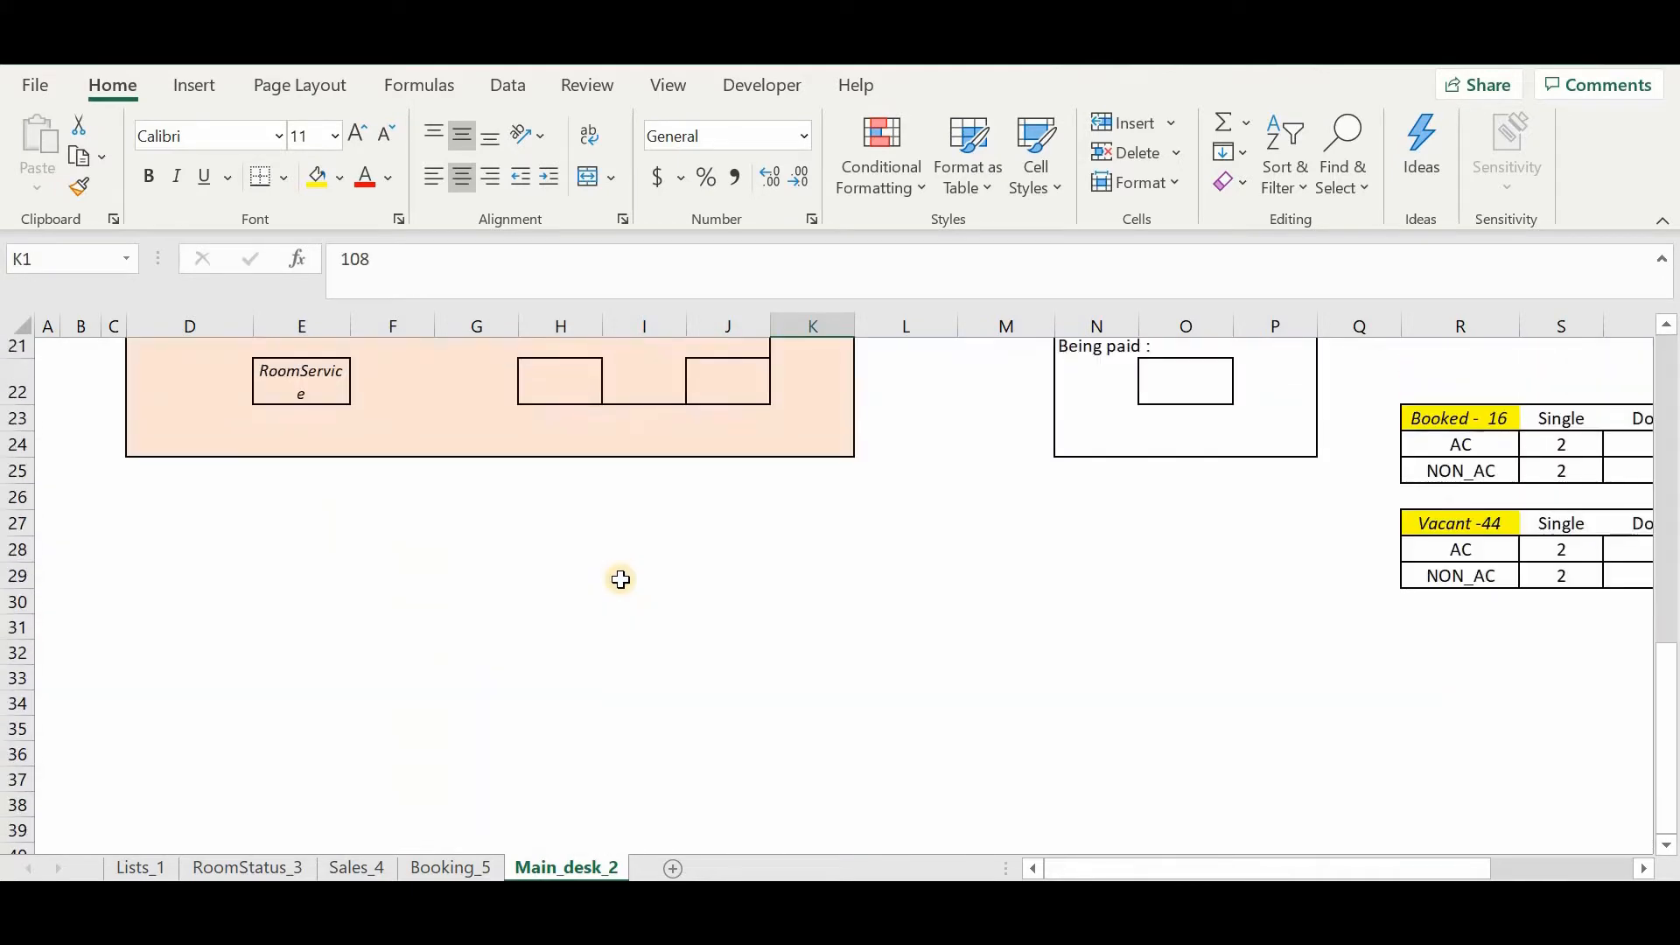
scroll(547, 626, down, 1)
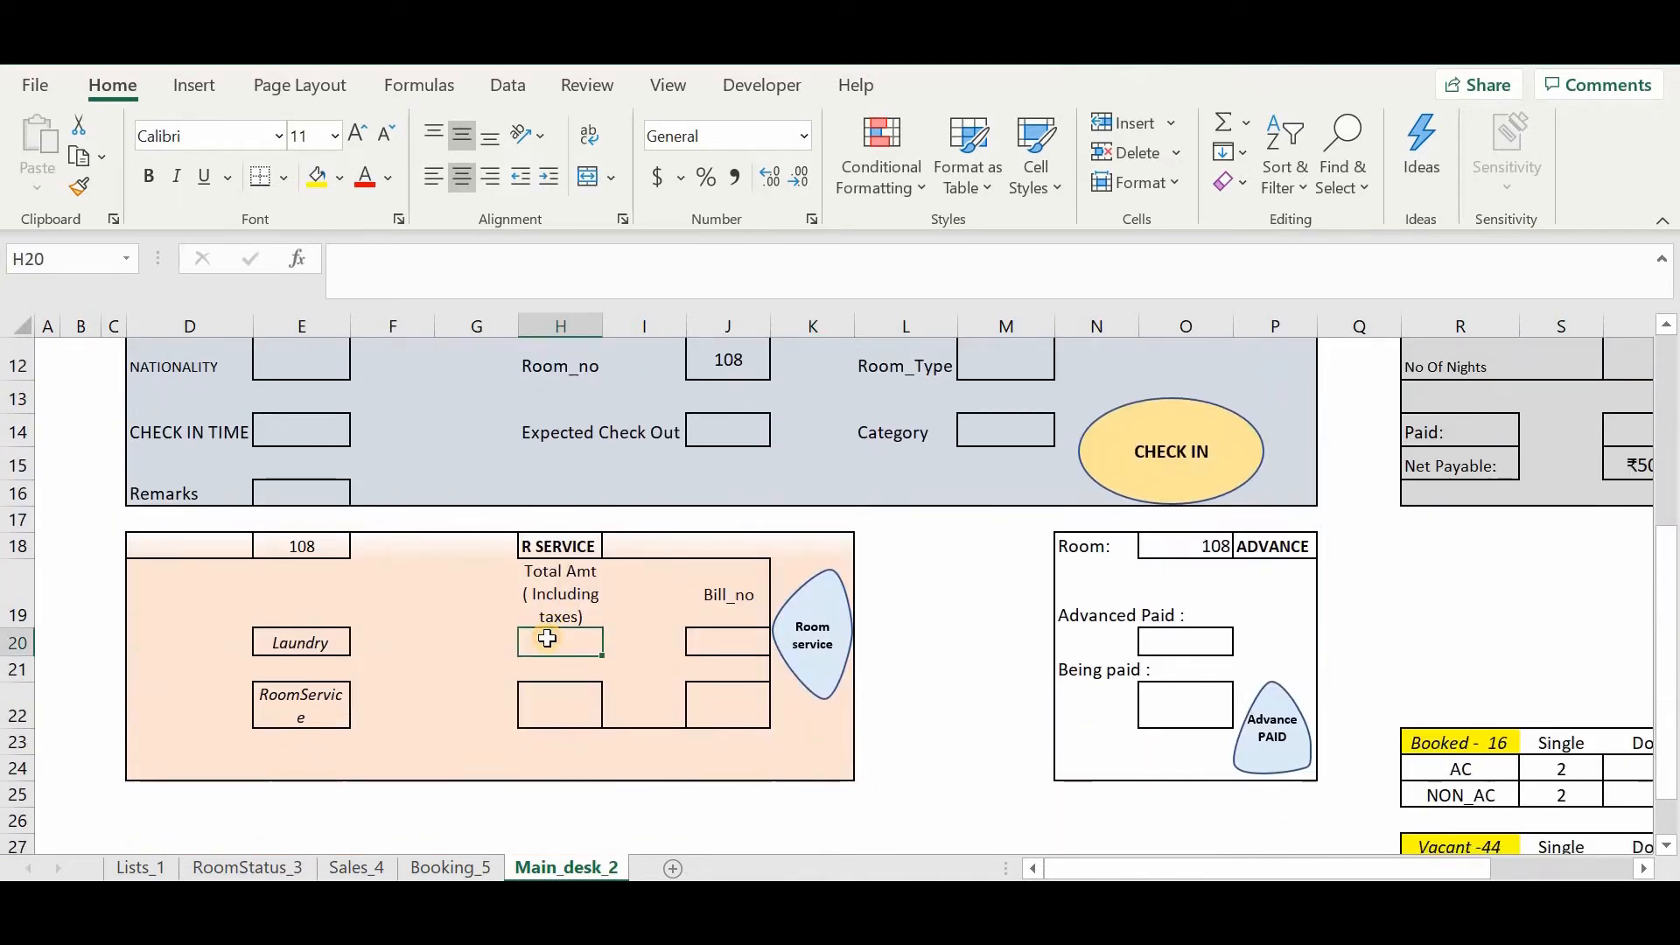
click(548, 639)
text(100)
Enter laundry_2 as the Laundry bill number for room 108 and record the charge
key(Tab)
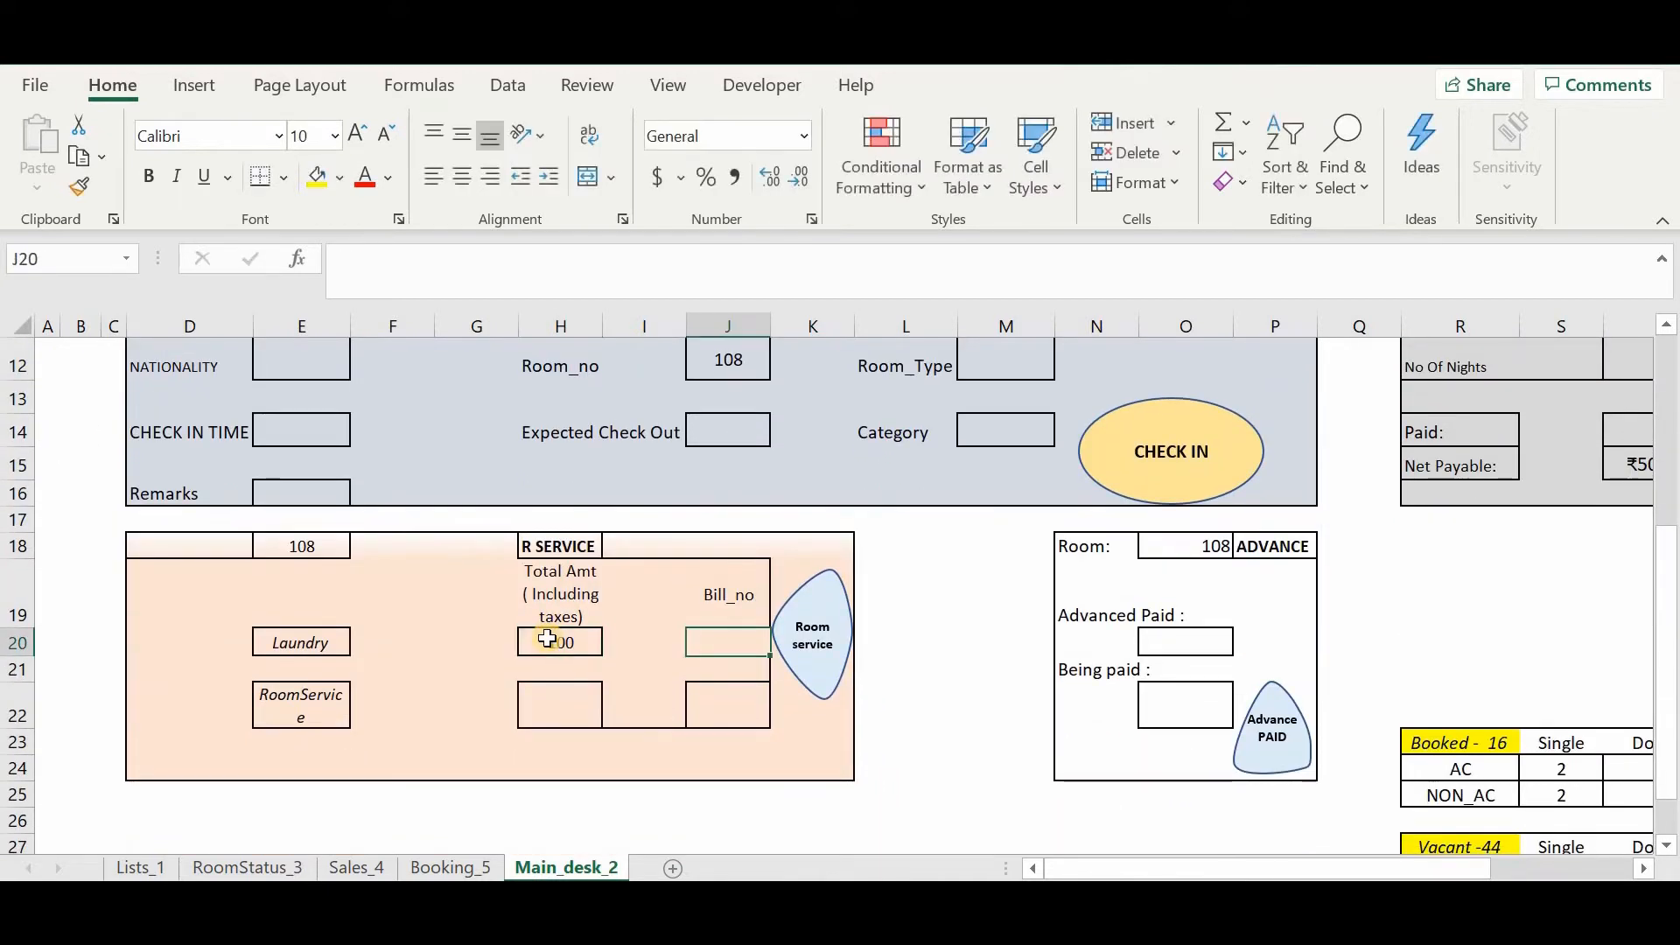
text(laundr)
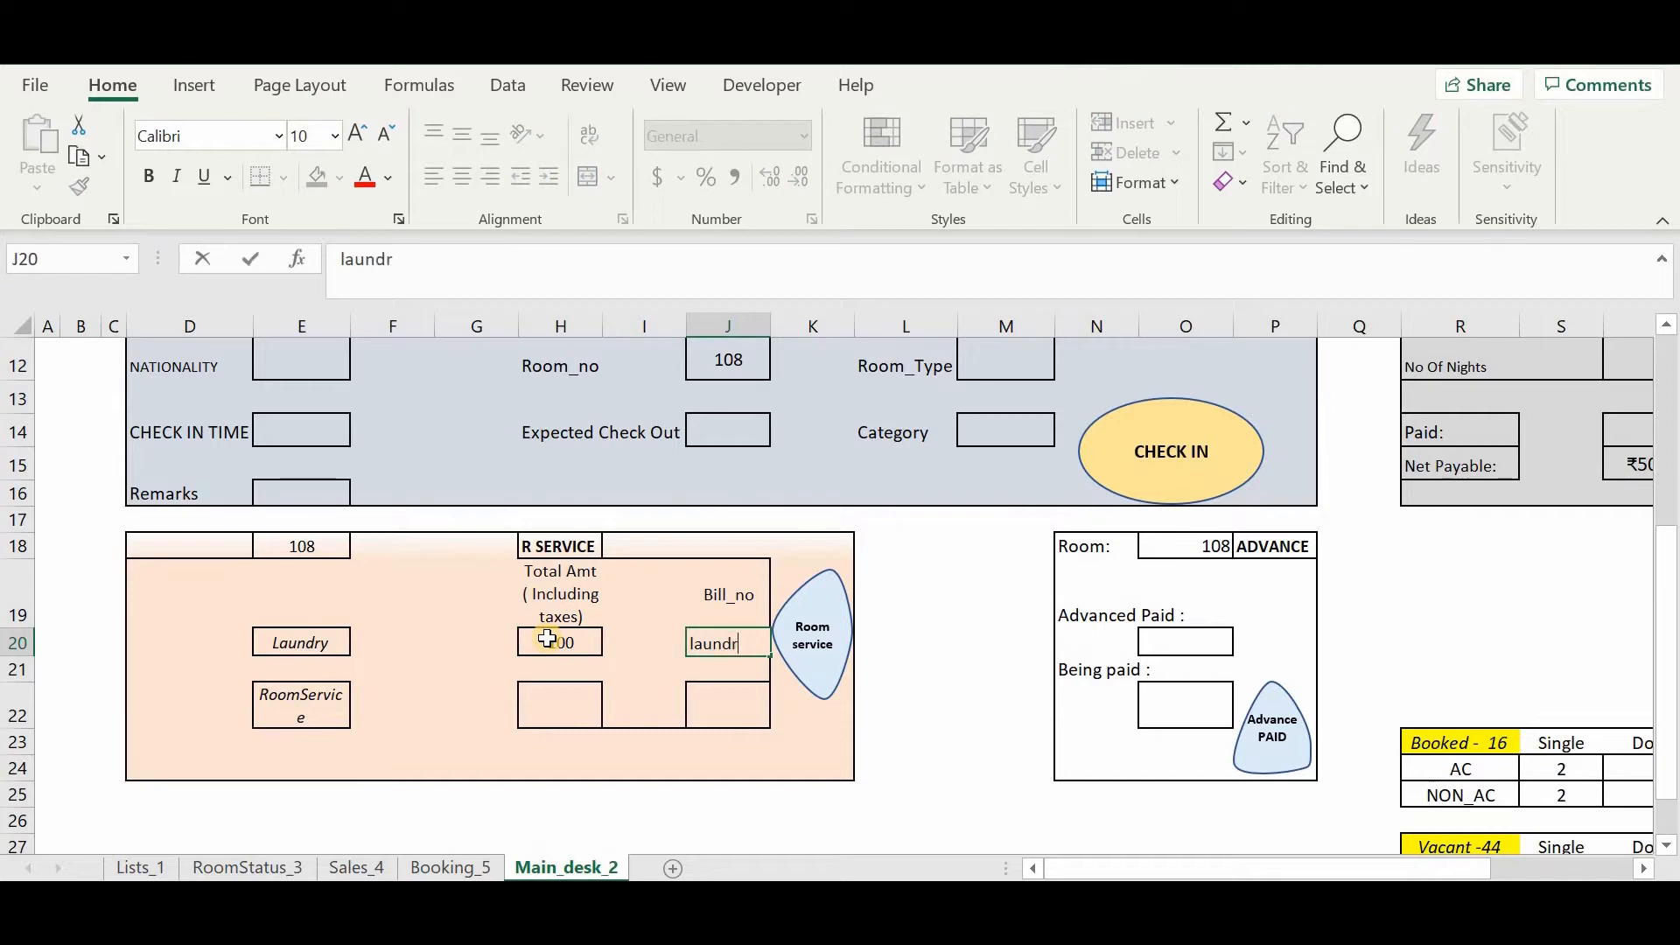
text(y_2)
key(Return)
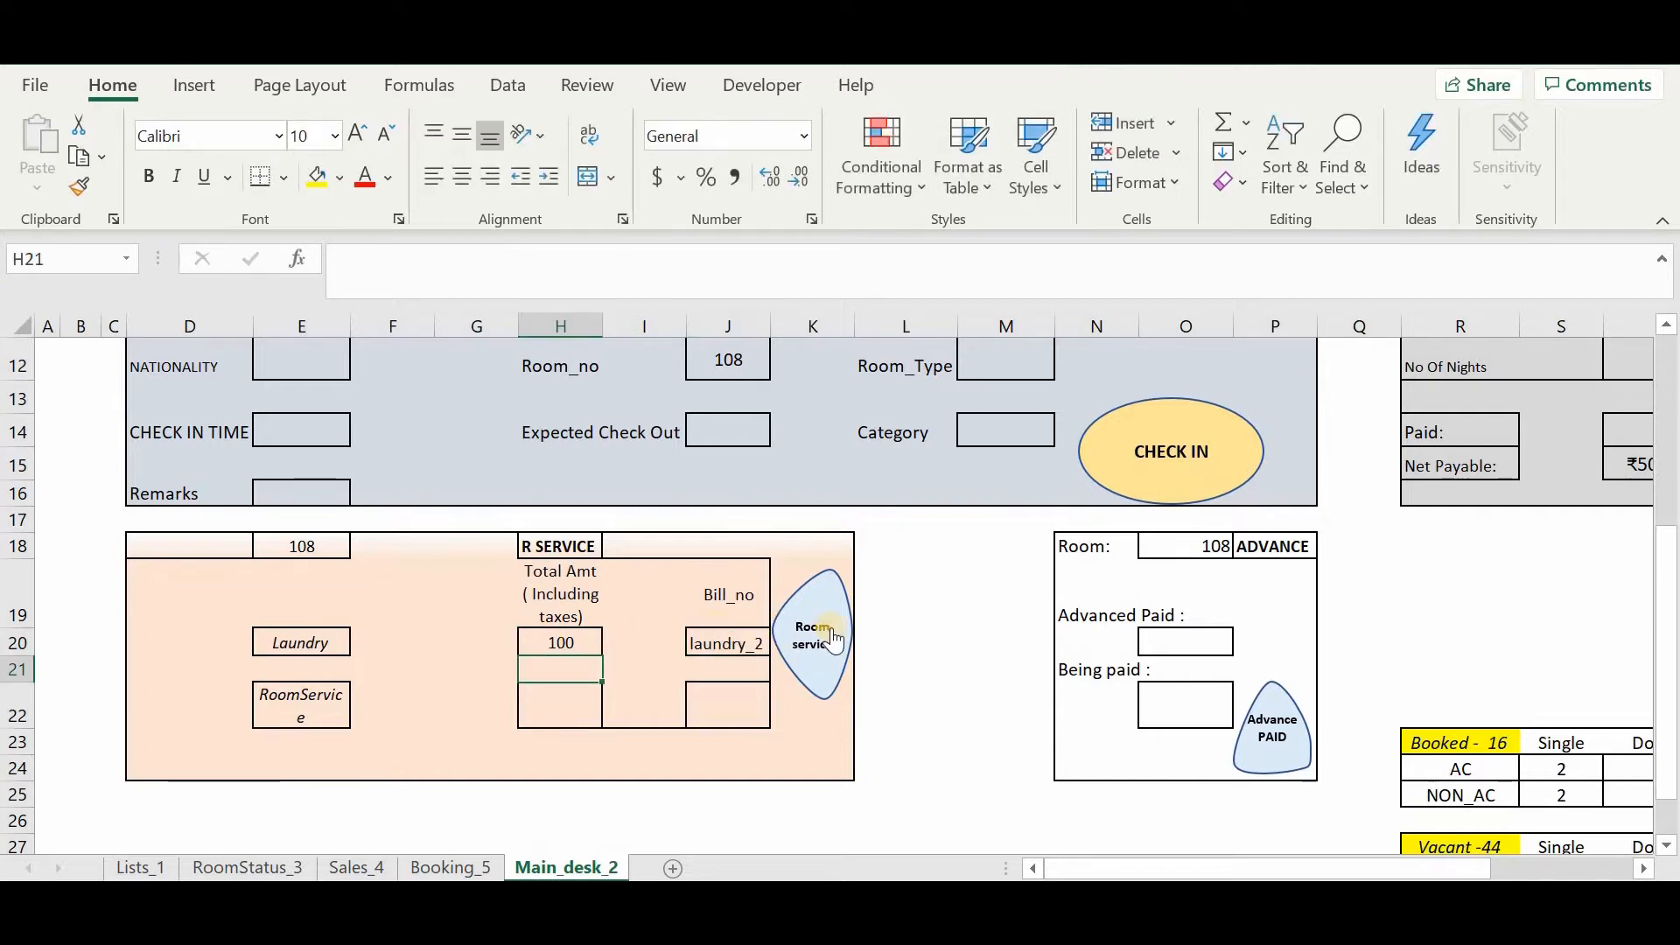
click(819, 637)
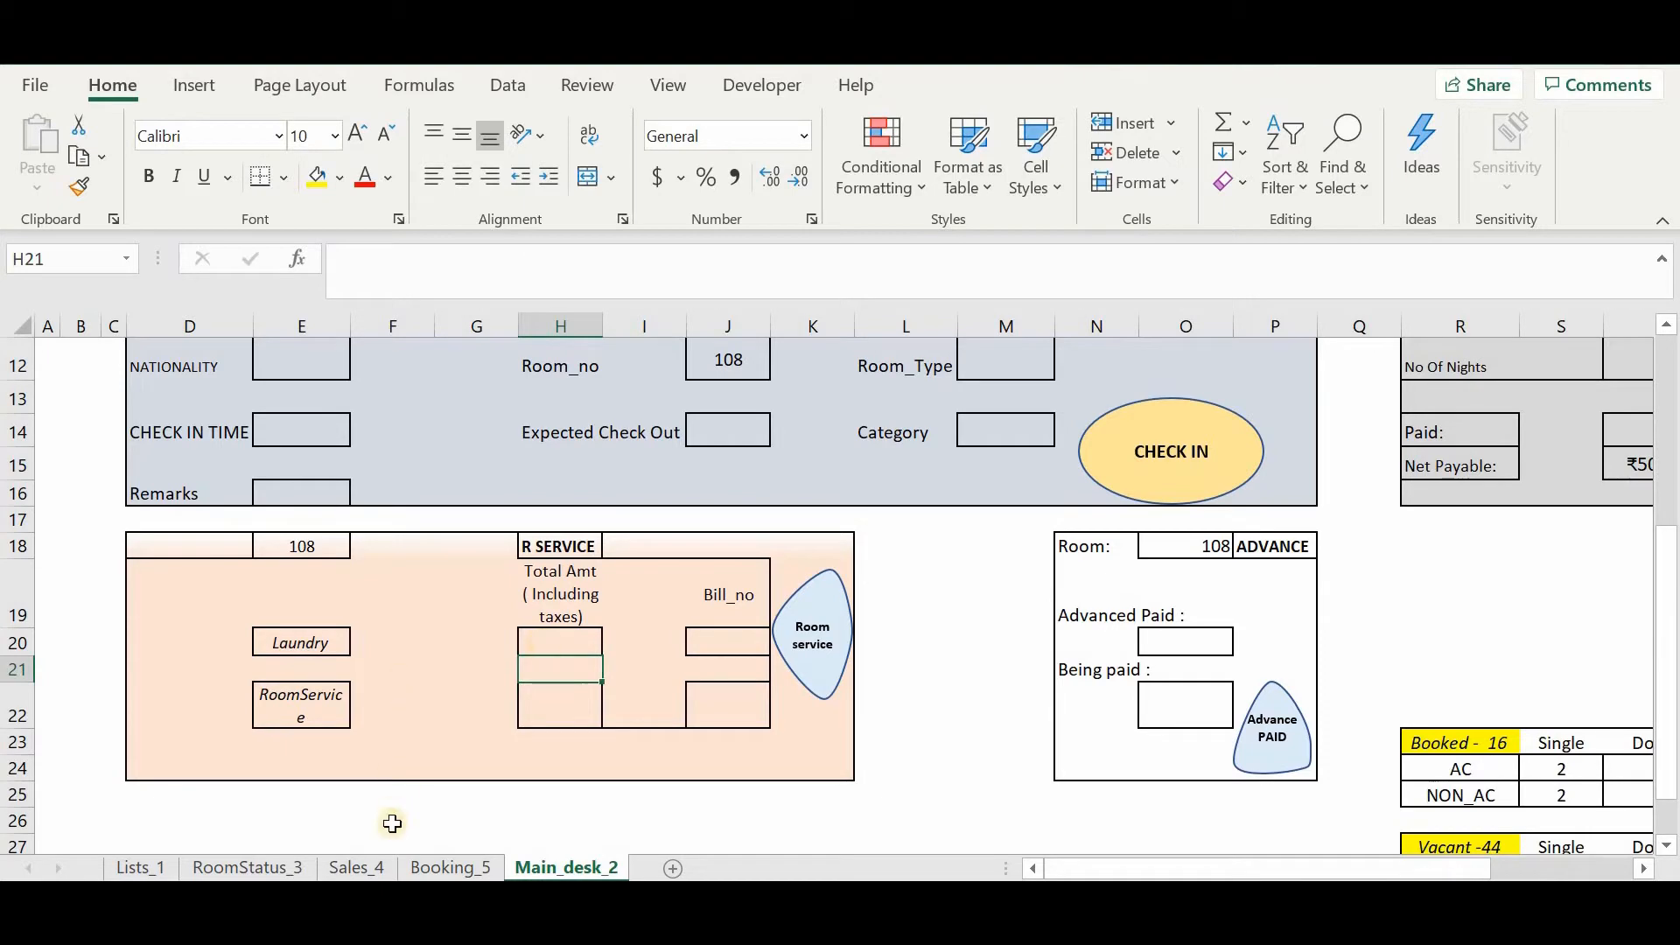
Open the RoomStatus_3 sheet and examine room 108's row, including its check-in details, laundry charge and bill number
click(272, 868)
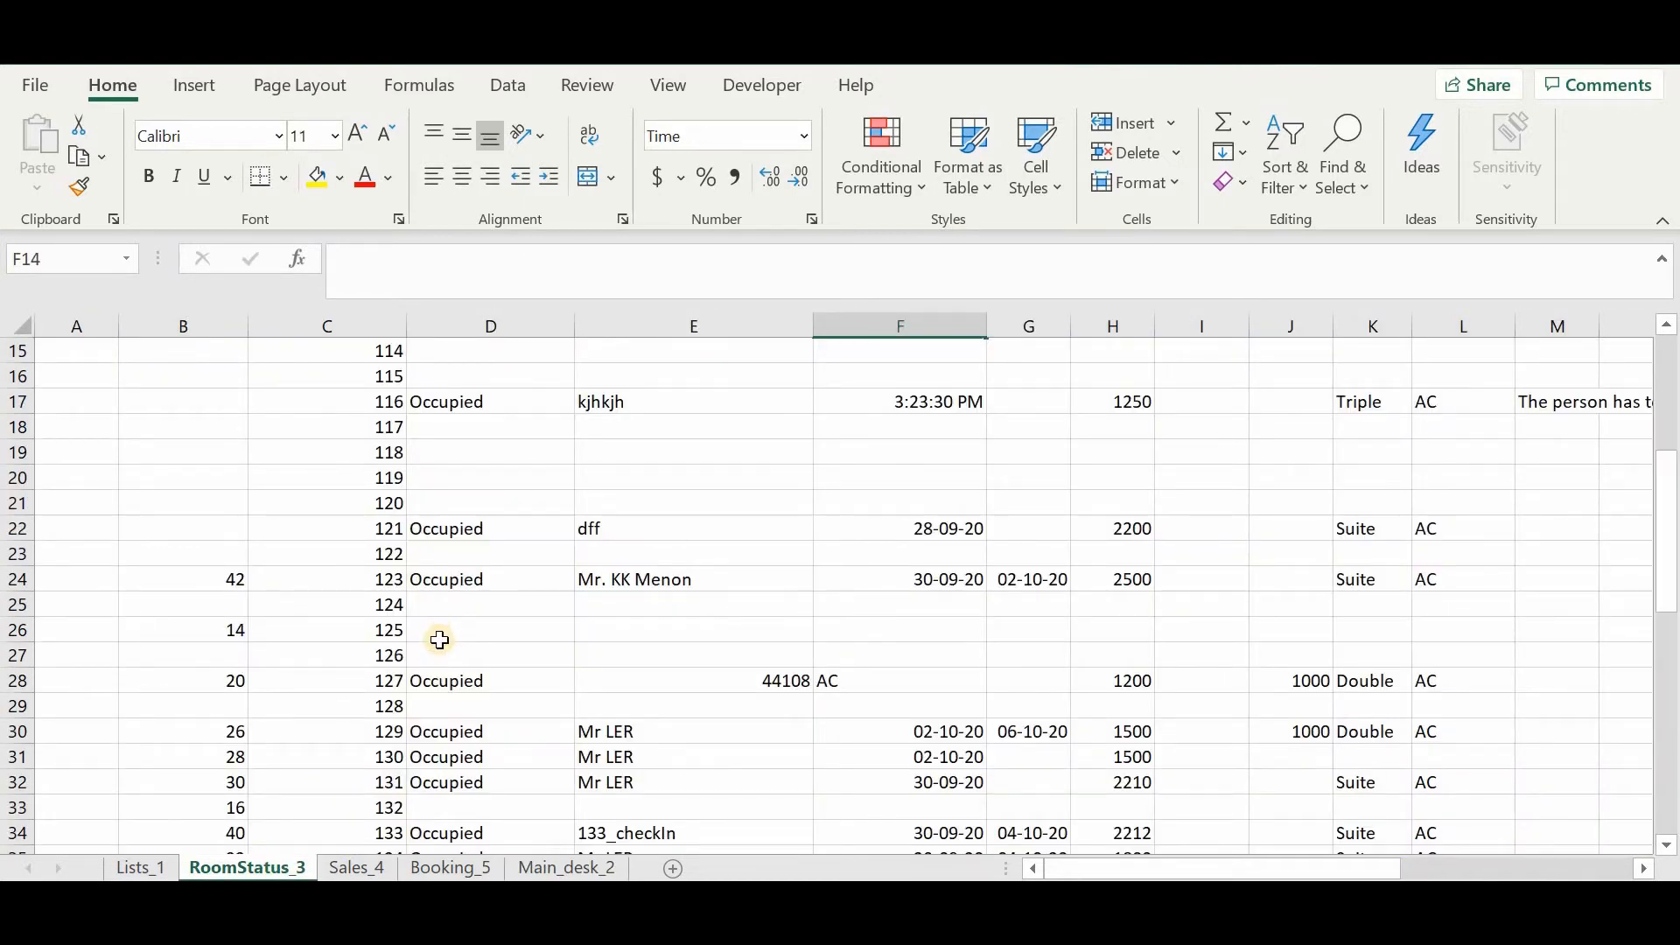
scroll(441, 640, up, 5)
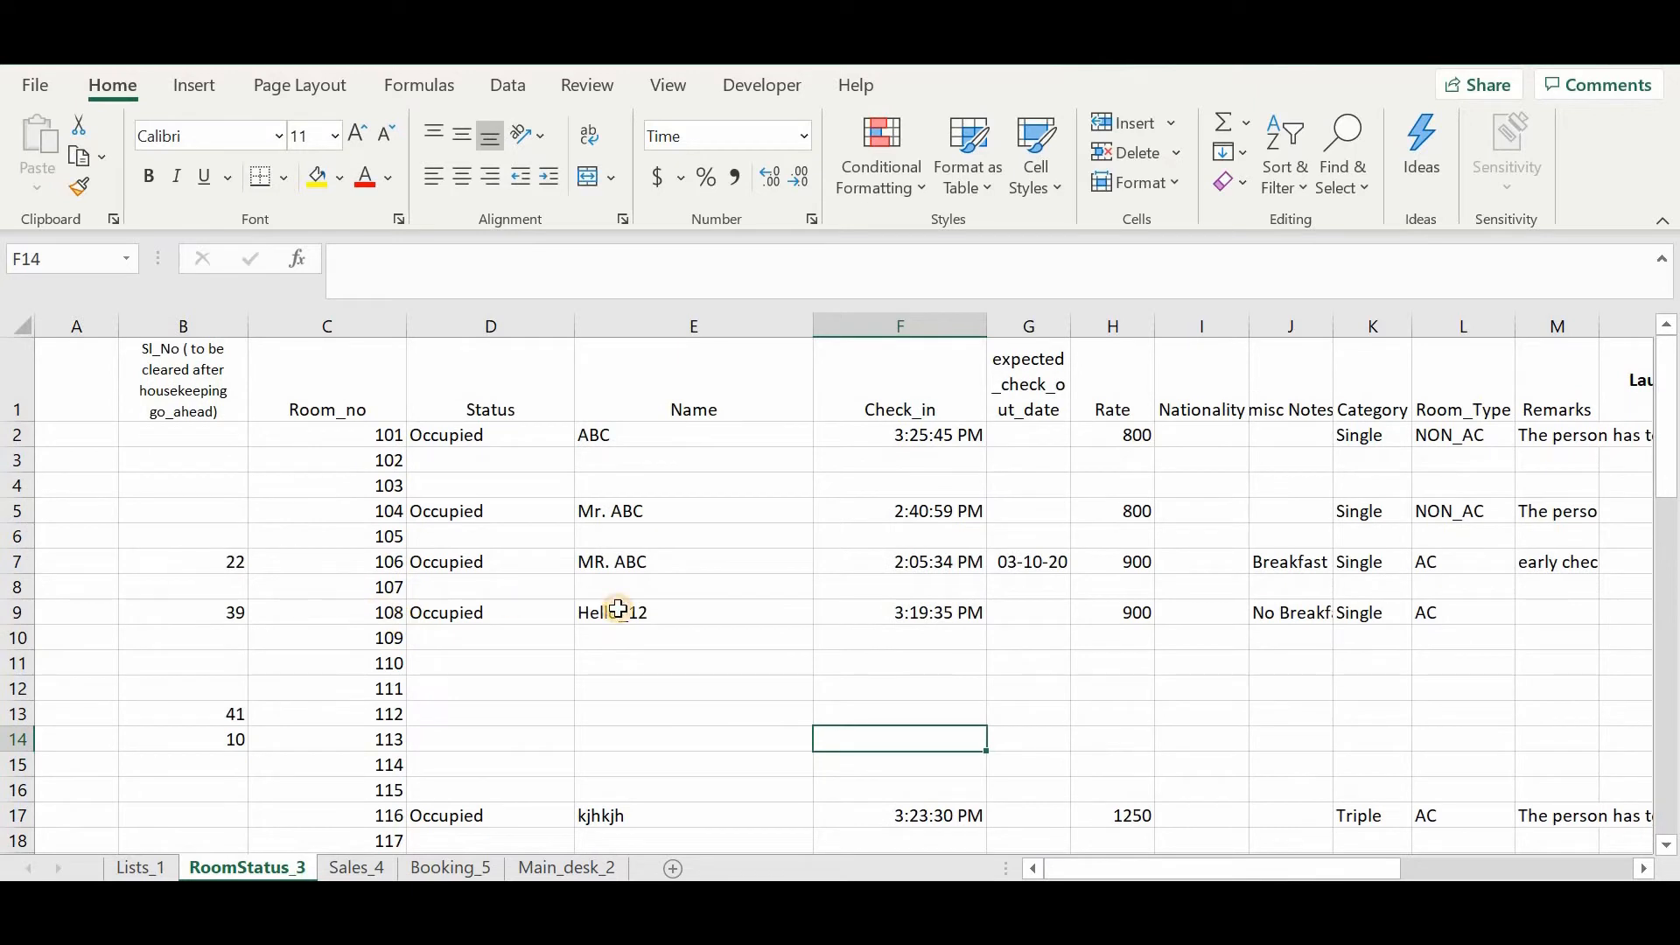
drag(386, 613, 1436, 610)
key(ctrl+shift+Right)
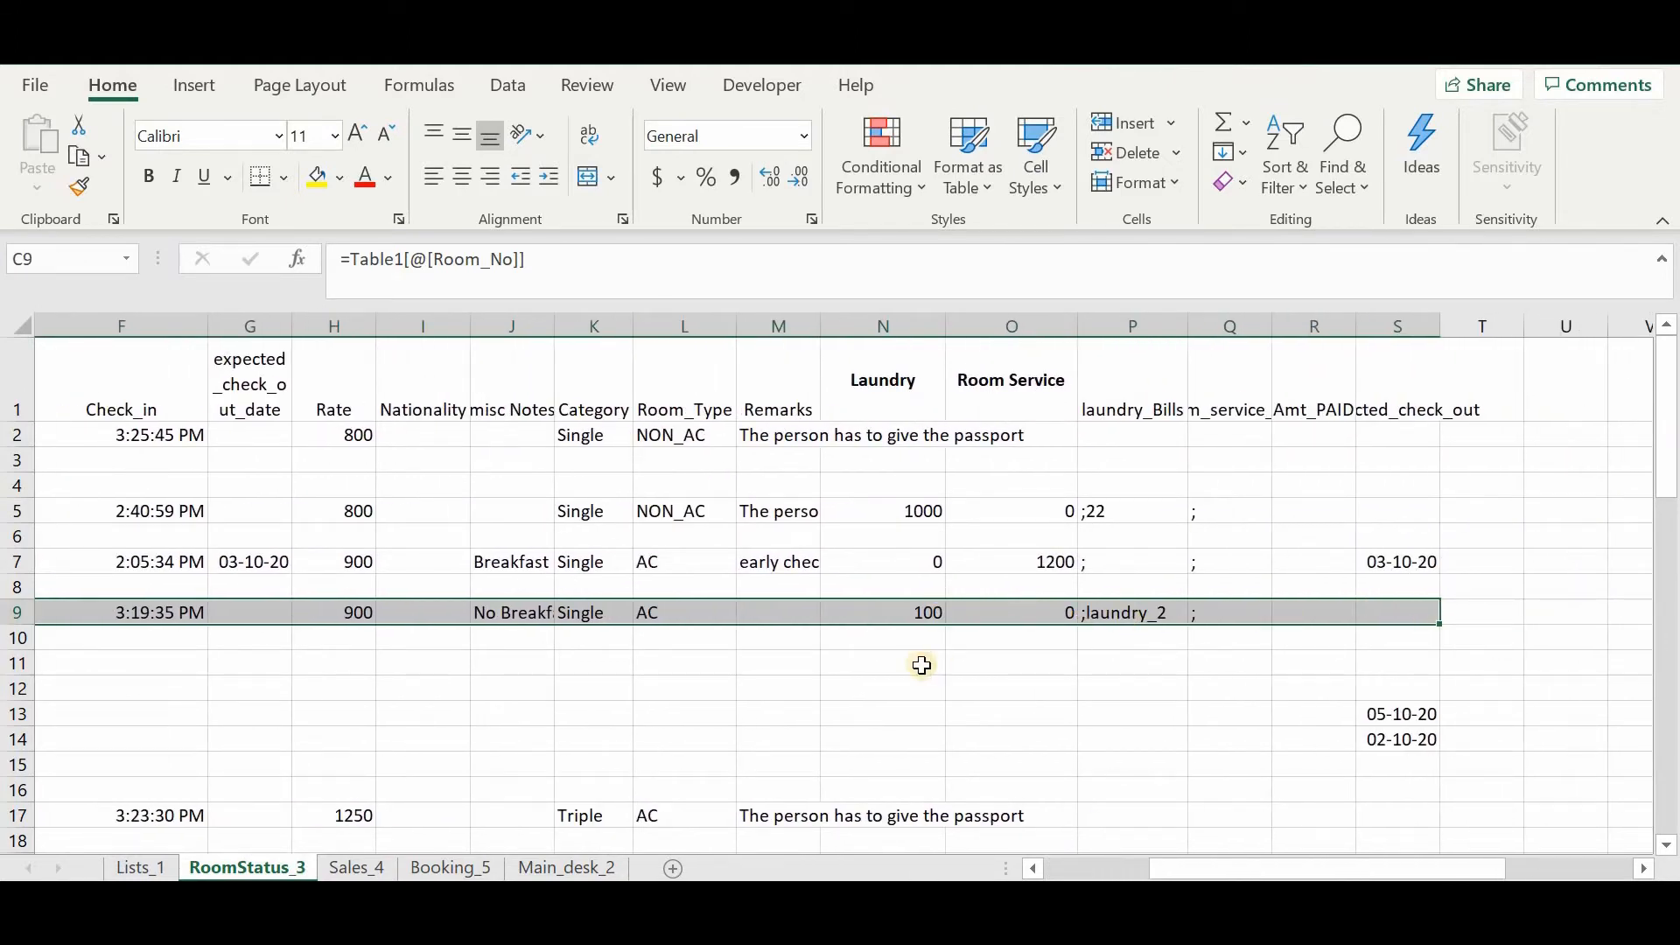
scroll(922, 665, left, 3)
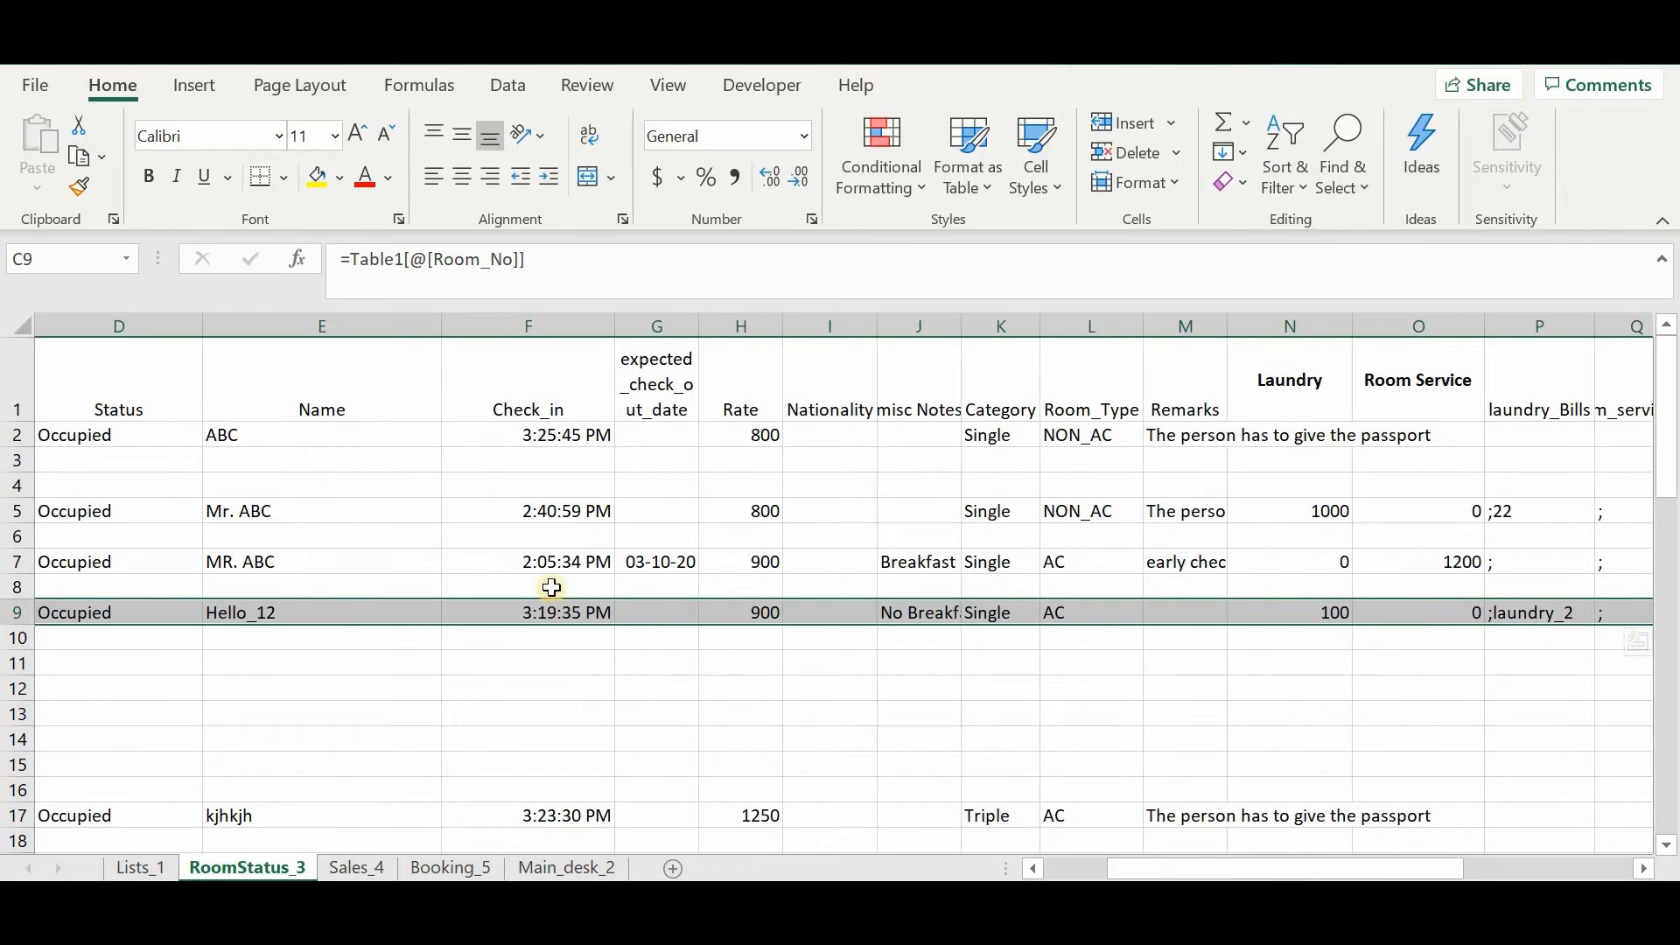
scroll(475, 632, left, 3)
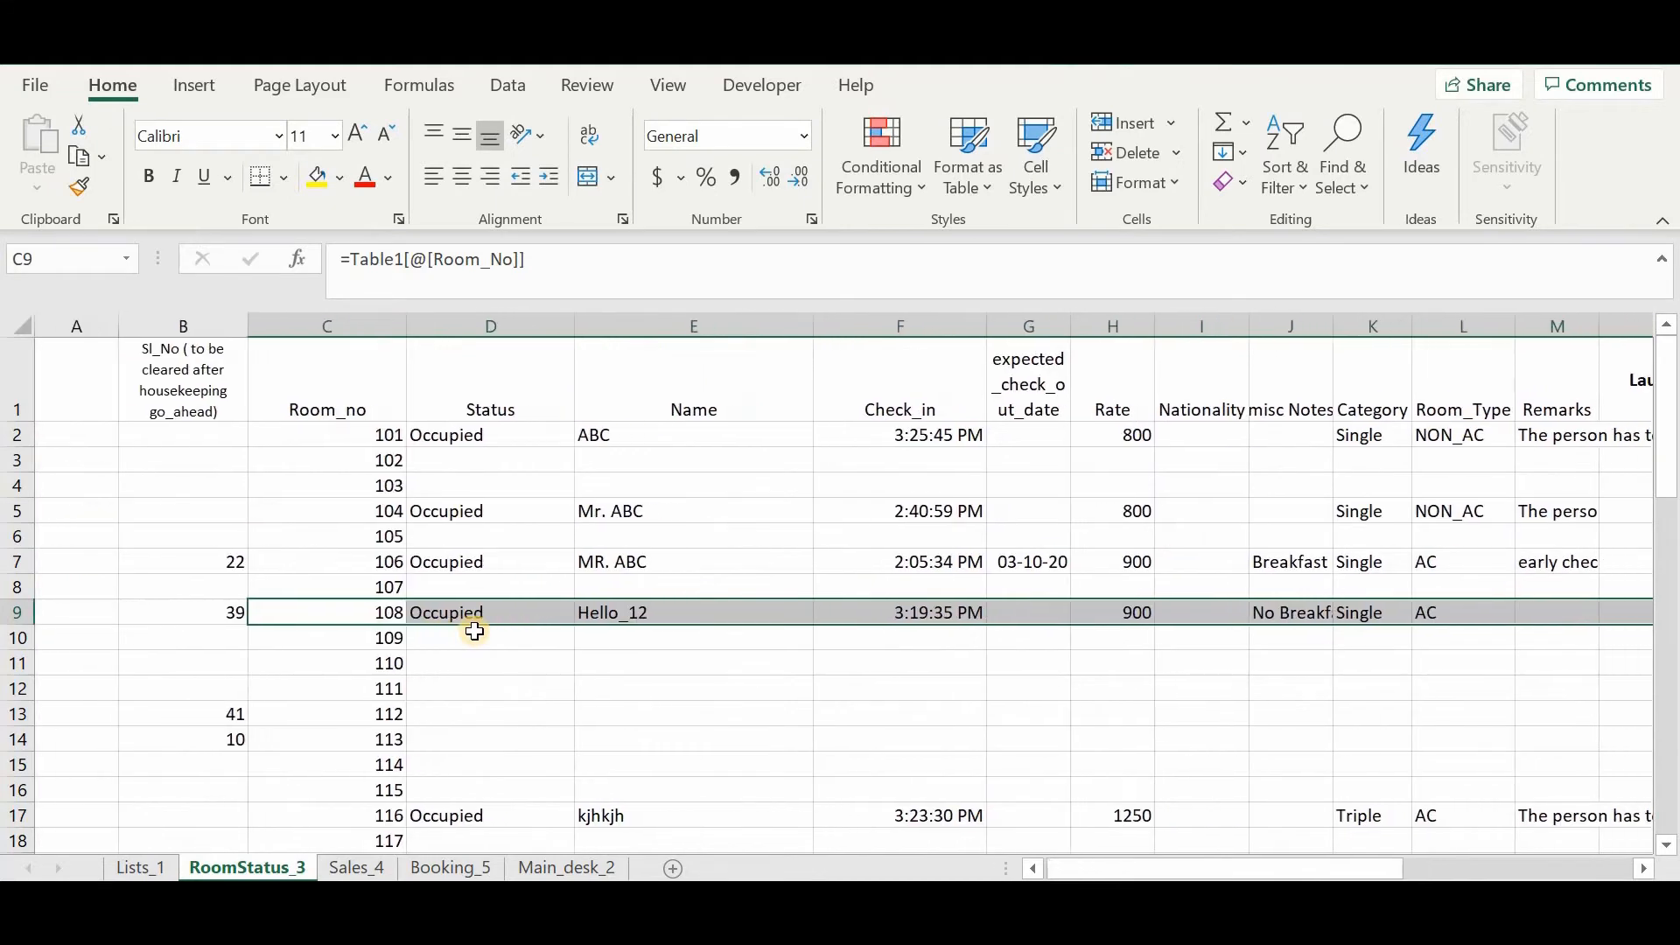
Examine room 123's row on the RoomStatus_3 sheet across its check-in details, room service charge and bill number
scroll(474, 632, down, 3)
drag(536, 727, 1292, 782)
drag(1572, 710, 1392, 732)
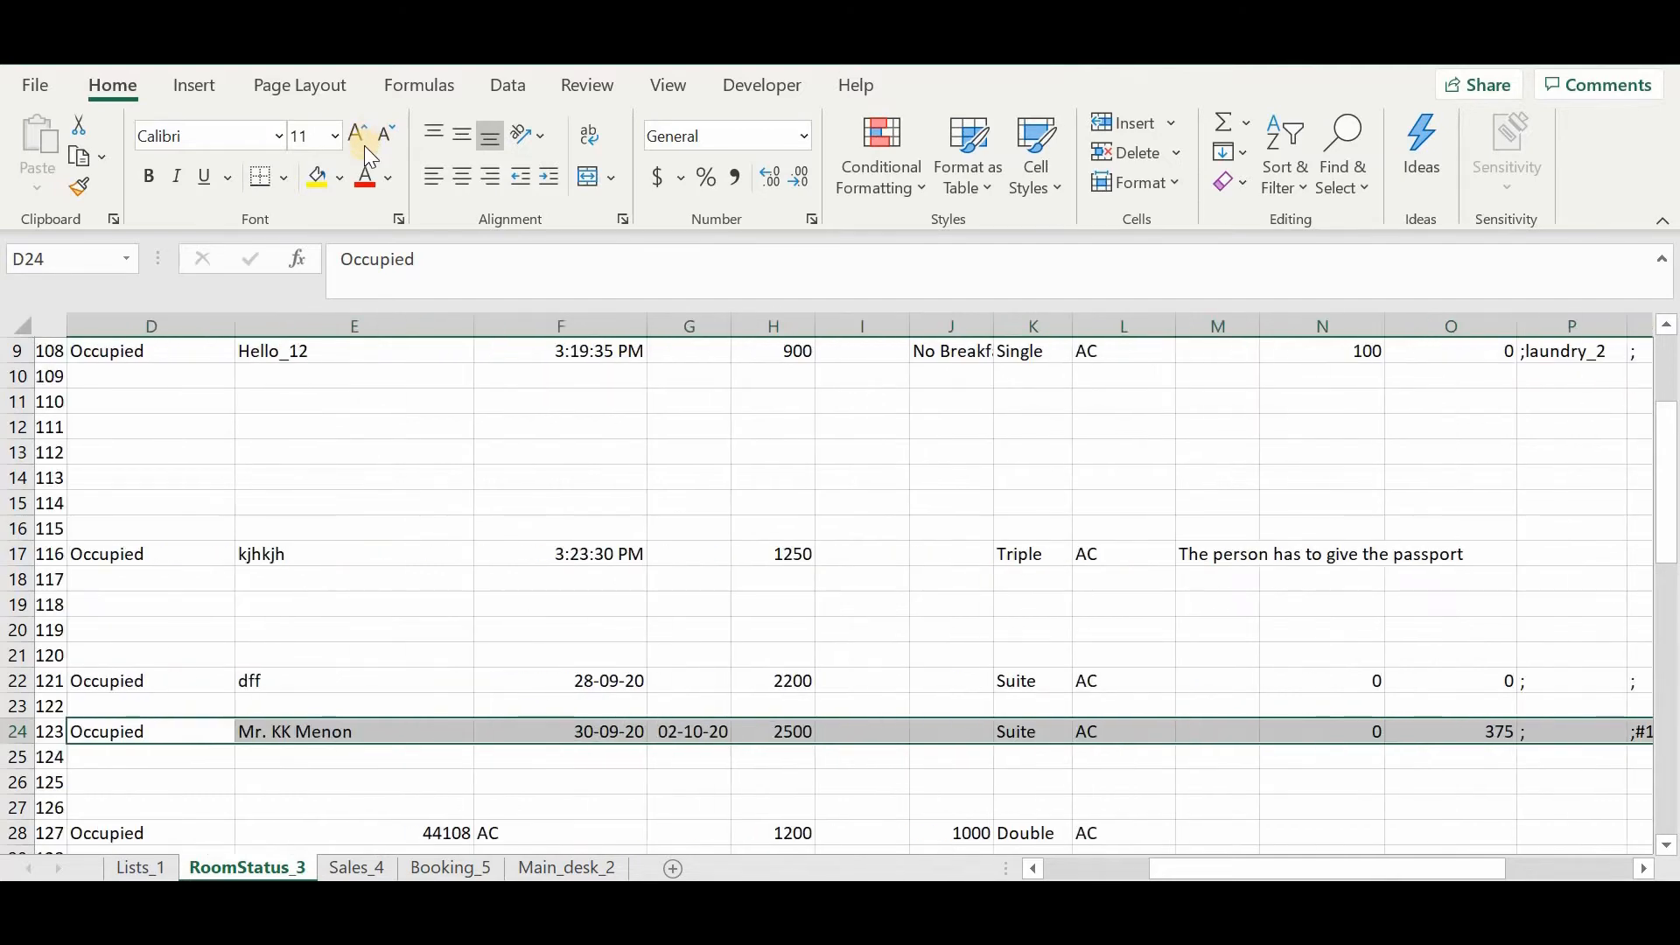
scroll(1080, 732, left, 3)
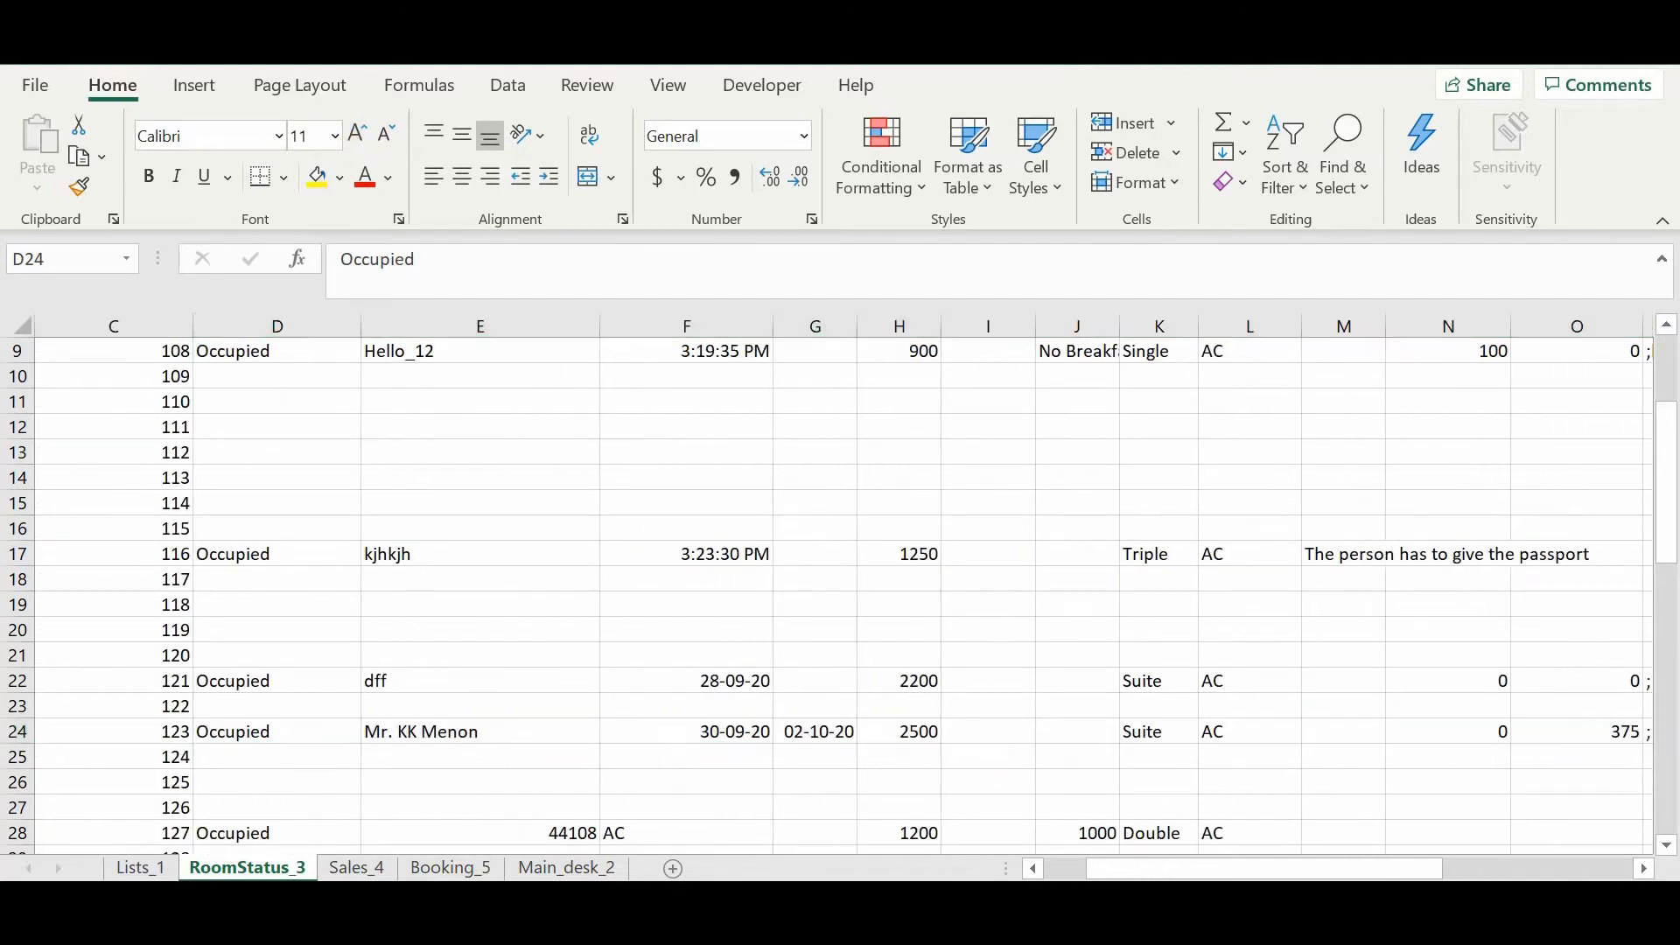
Return to the Main_desk_2 sheet and select room 123 in the room grid for an advance payment
click(567, 867)
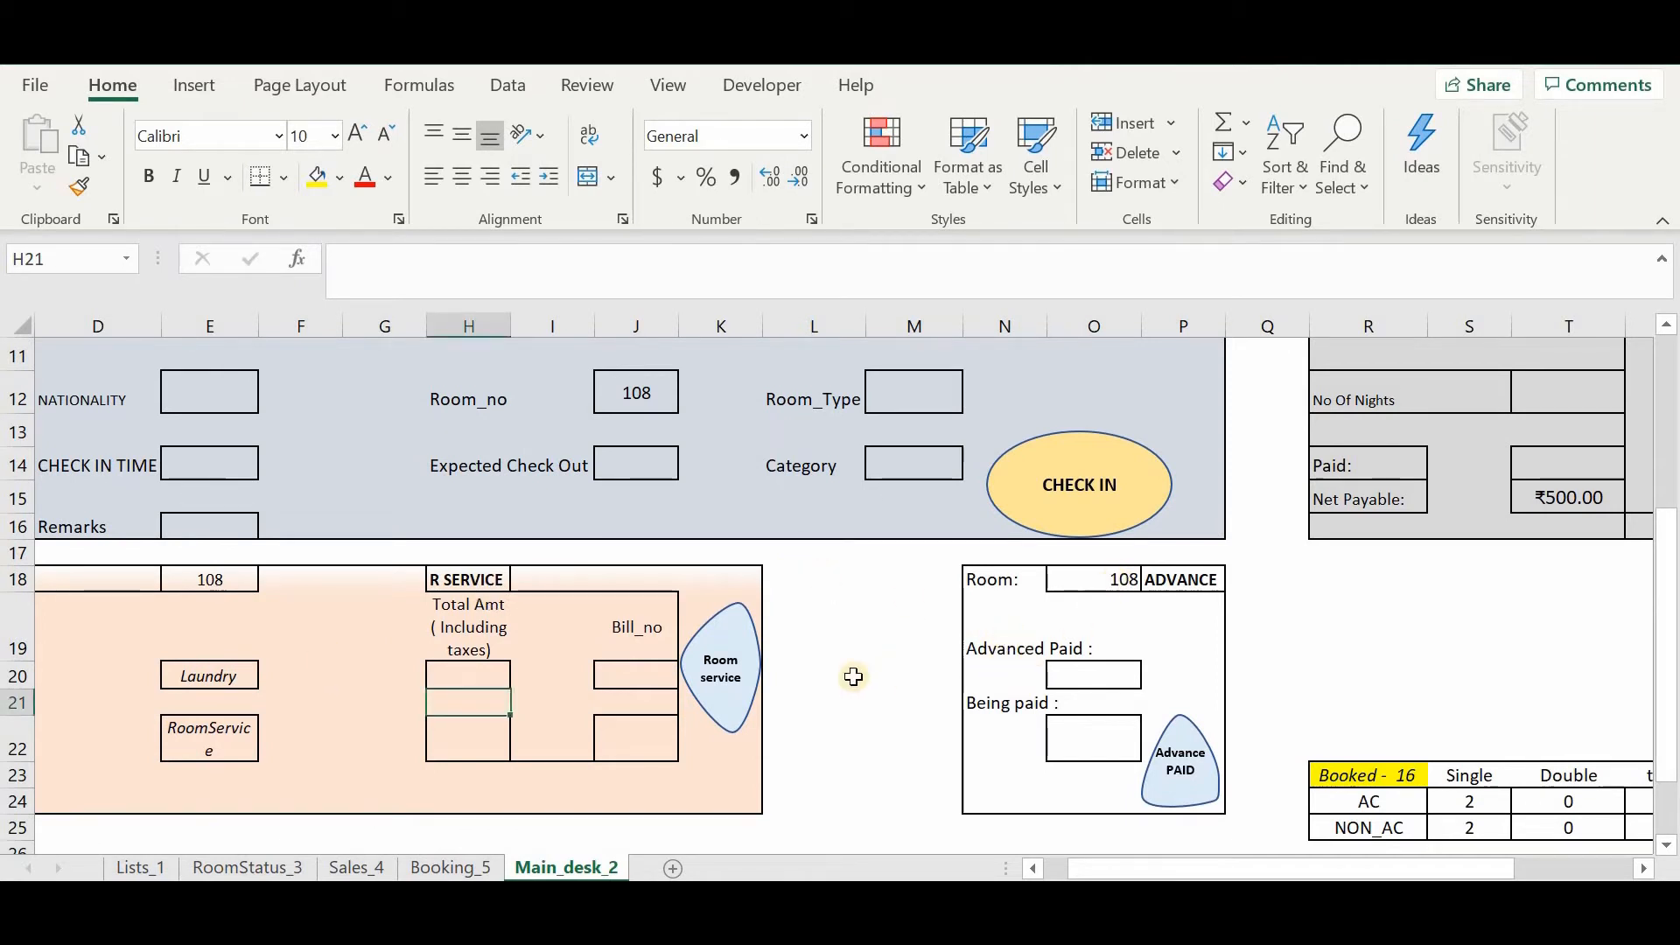
scroll(854, 677, up, 4)
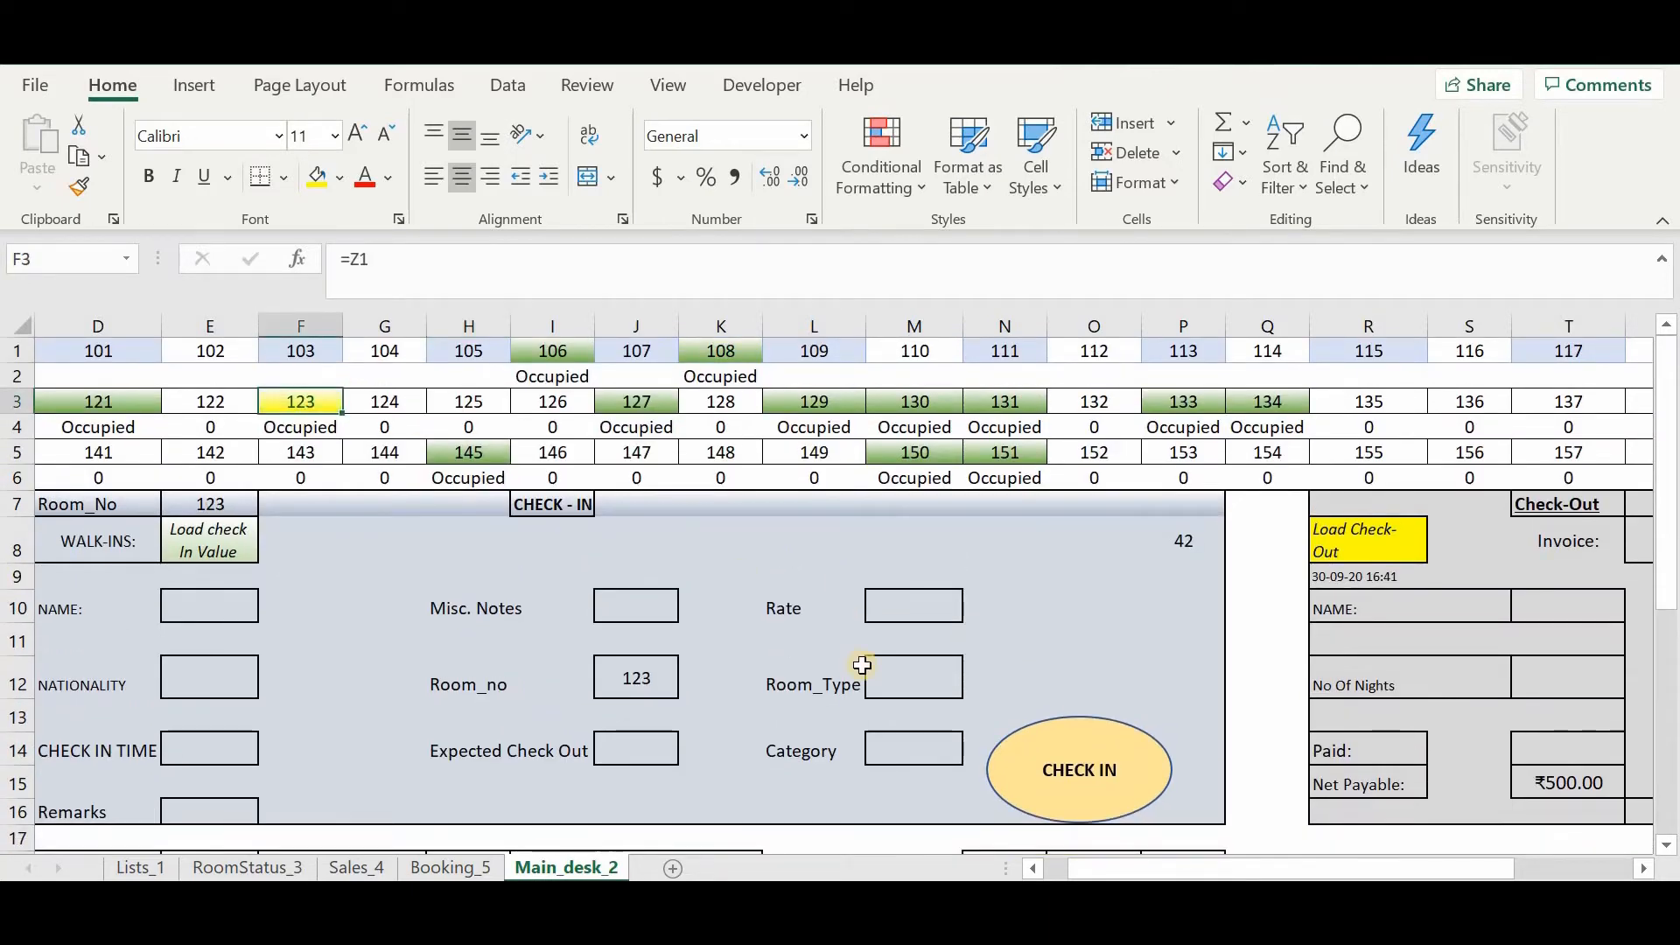
scroll(862, 665, down, 3)
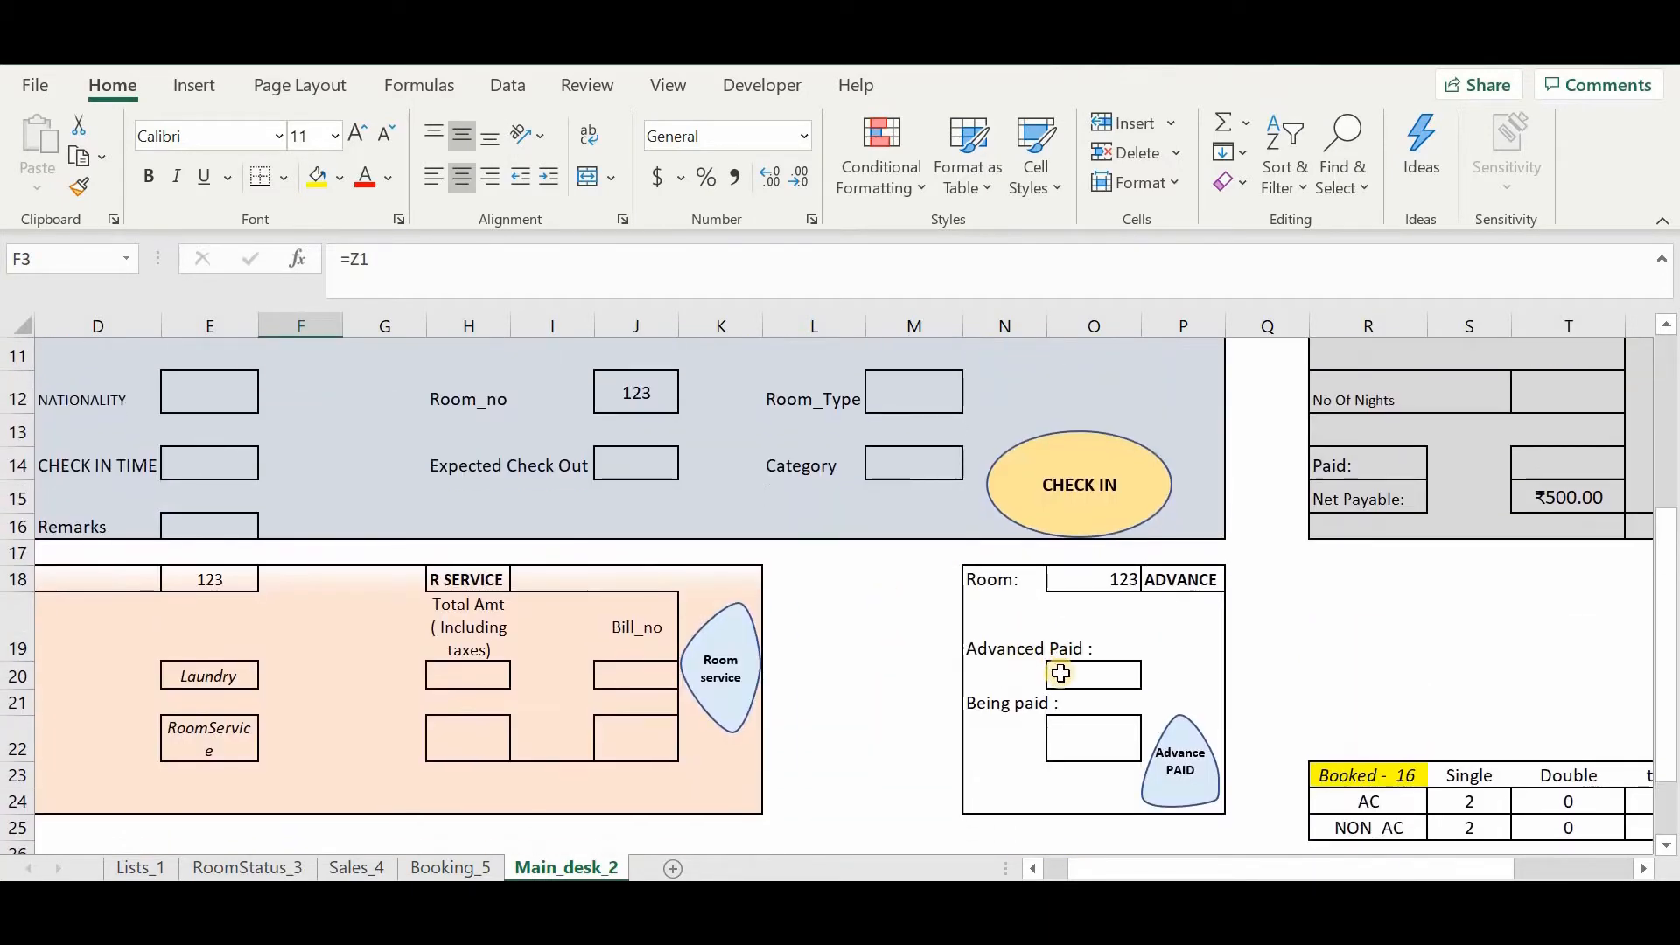
click(1061, 673)
text(1000)
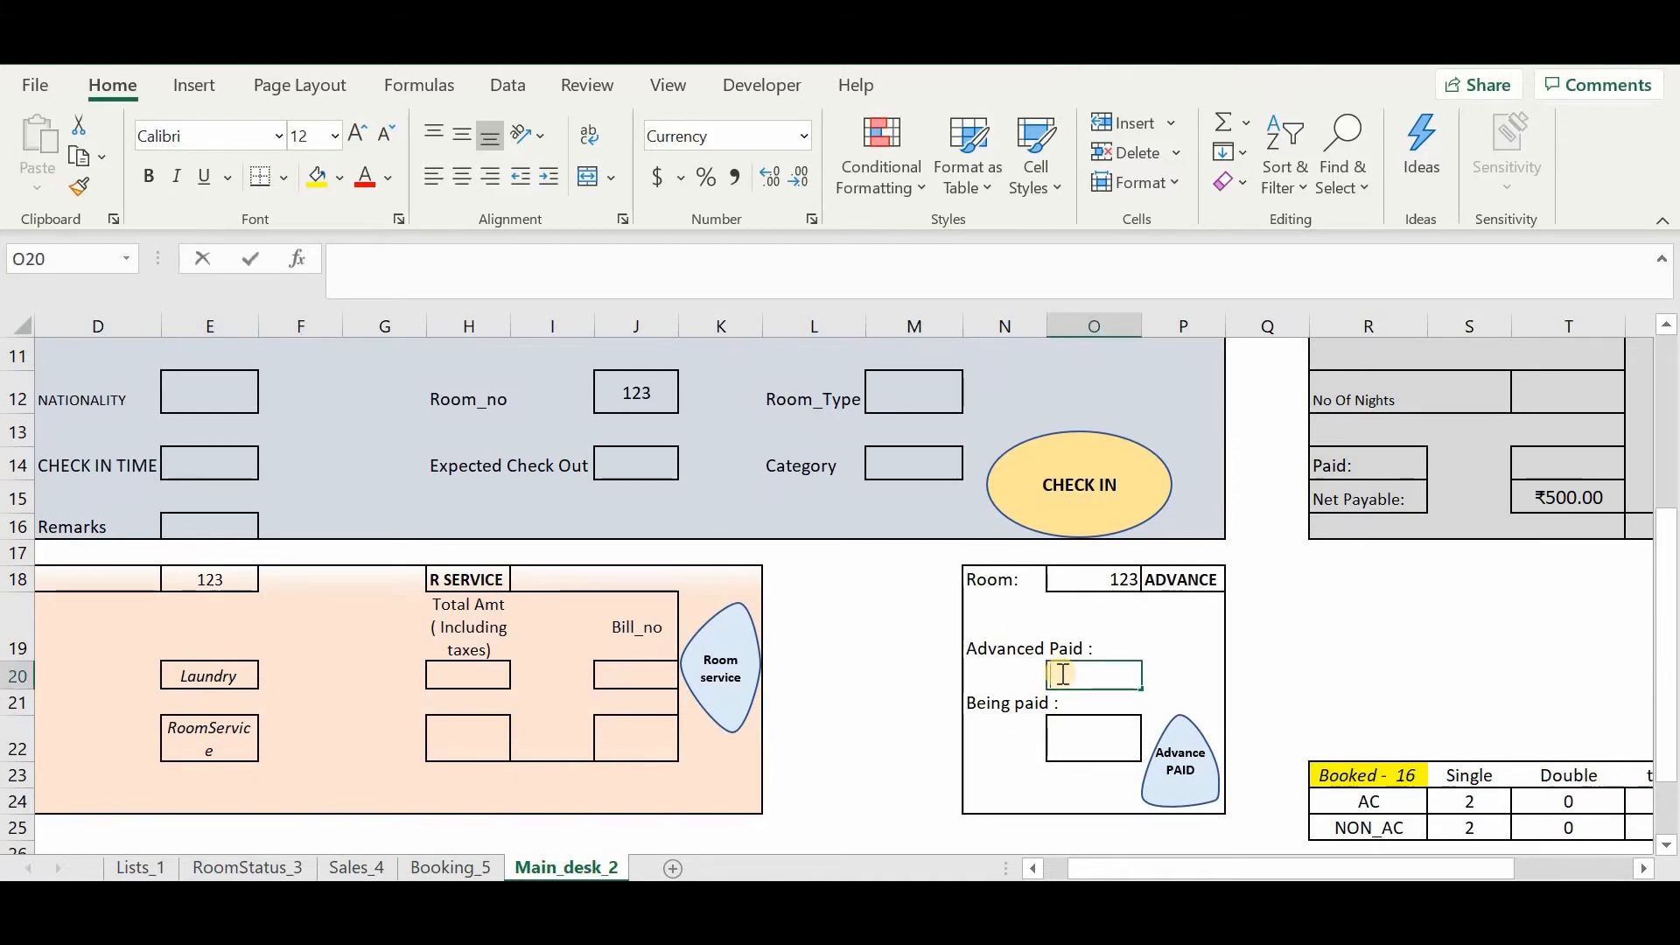
key(Escape)
Enter 1000 as the amount being paid for room 123 and record the advance payment
key(Down)
key(Down)
text(10)
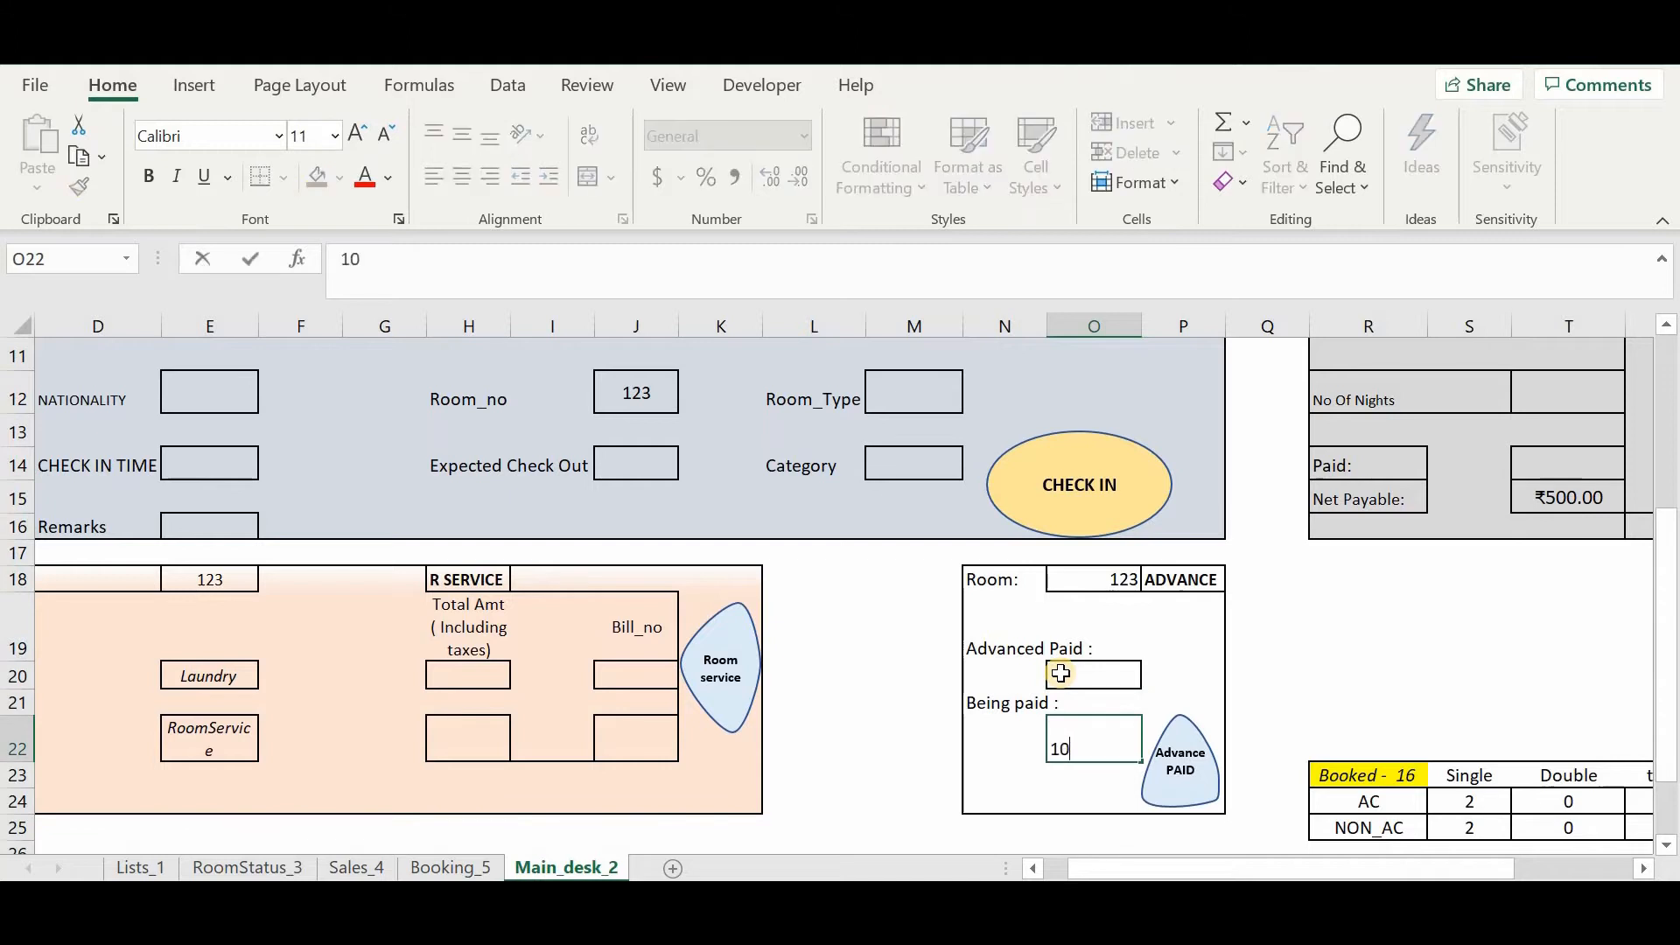
key(Return)
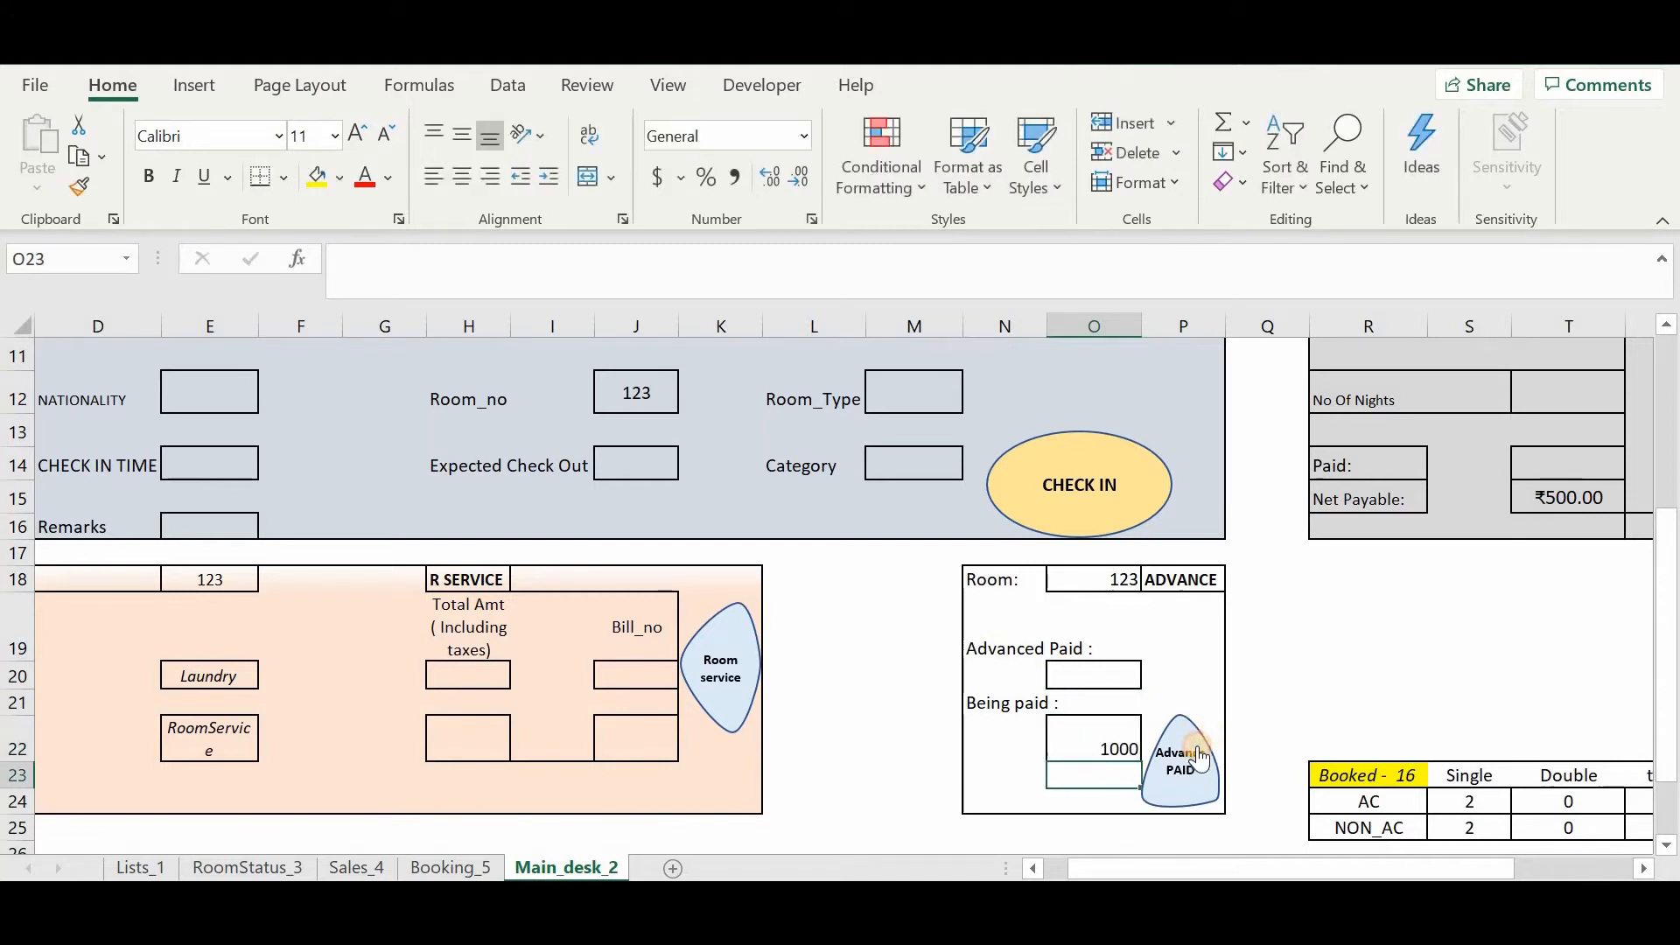
click(1199, 758)
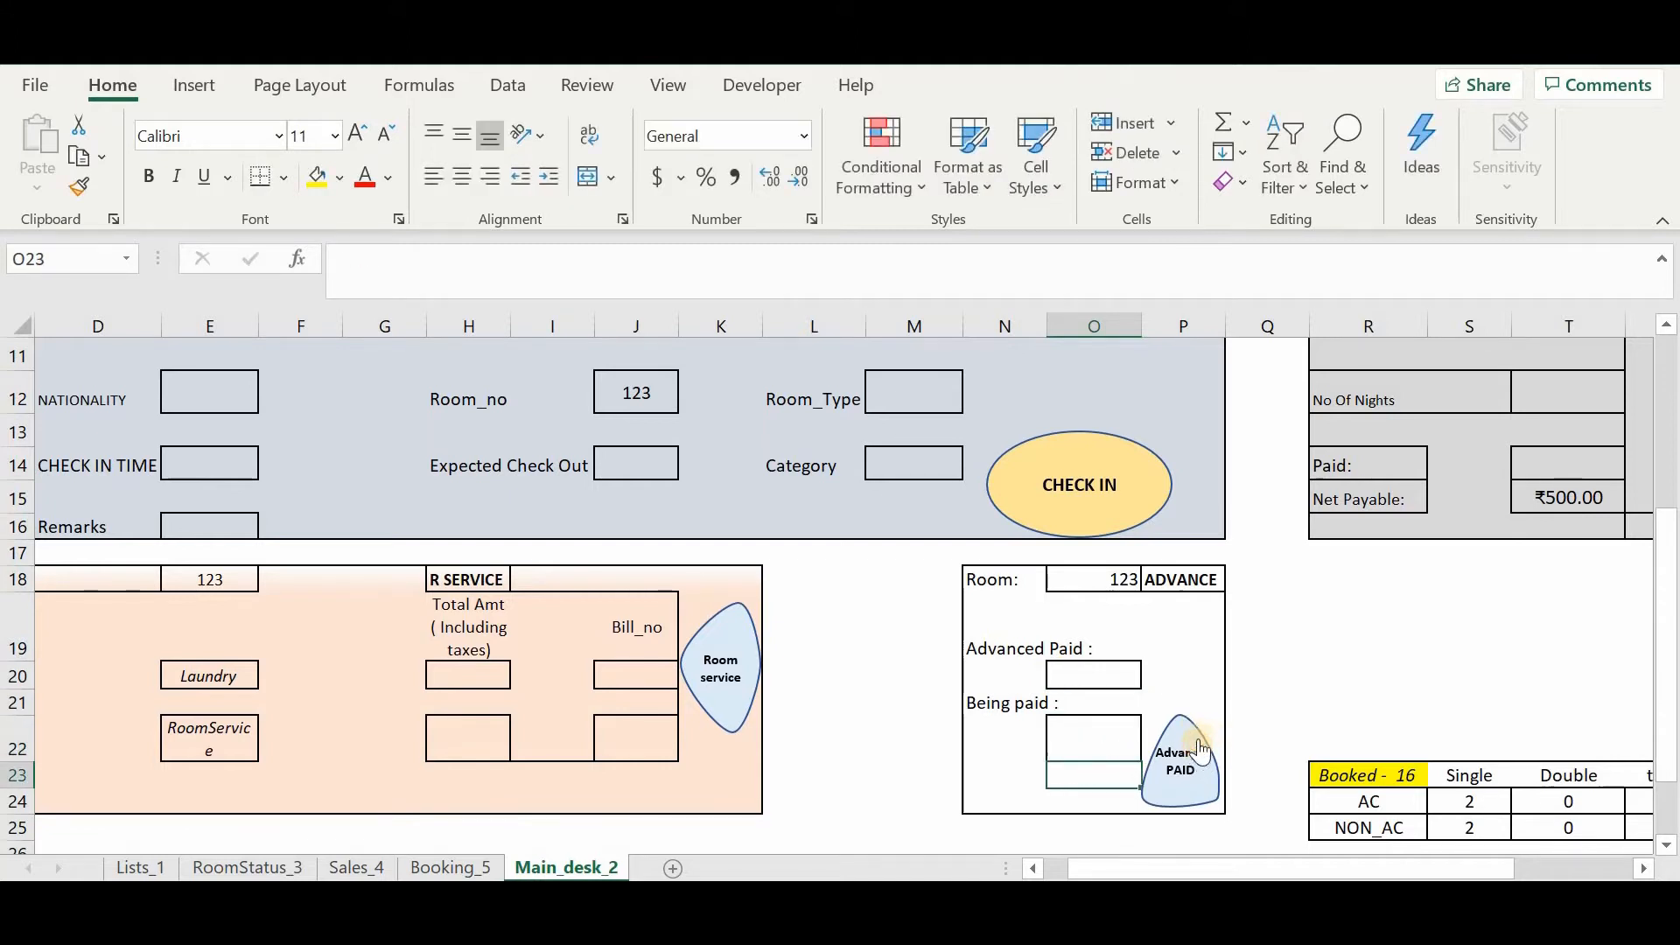
click(1249, 688)
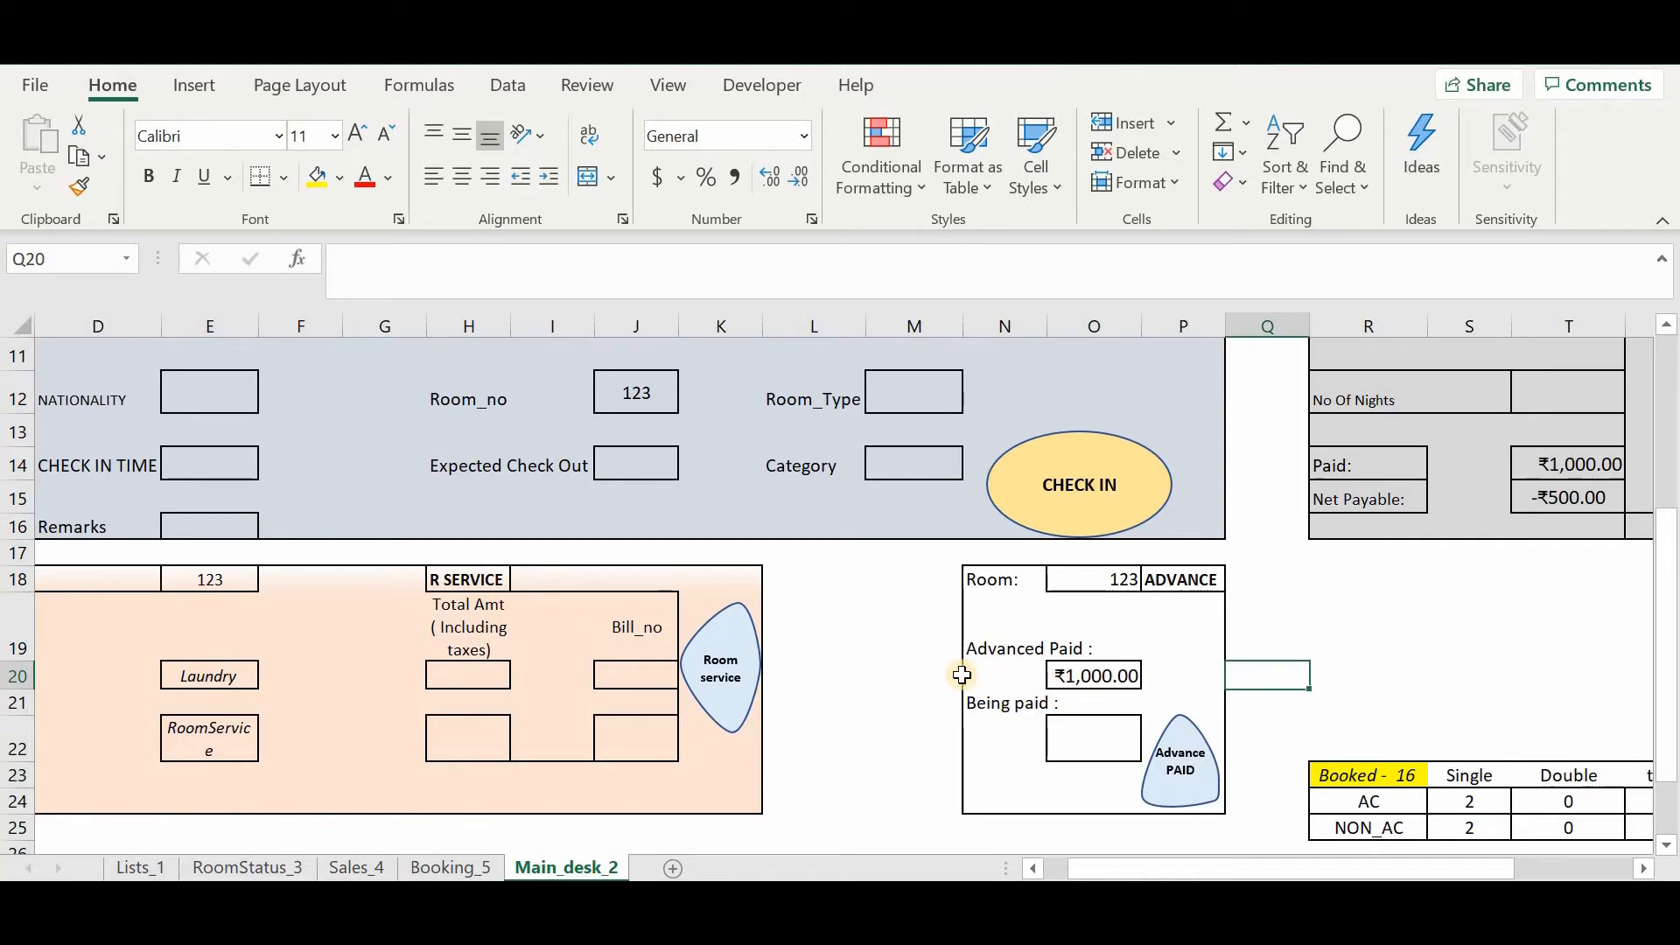
scroll(787, 502, up, 4)
scroll(551, 423, left, 2)
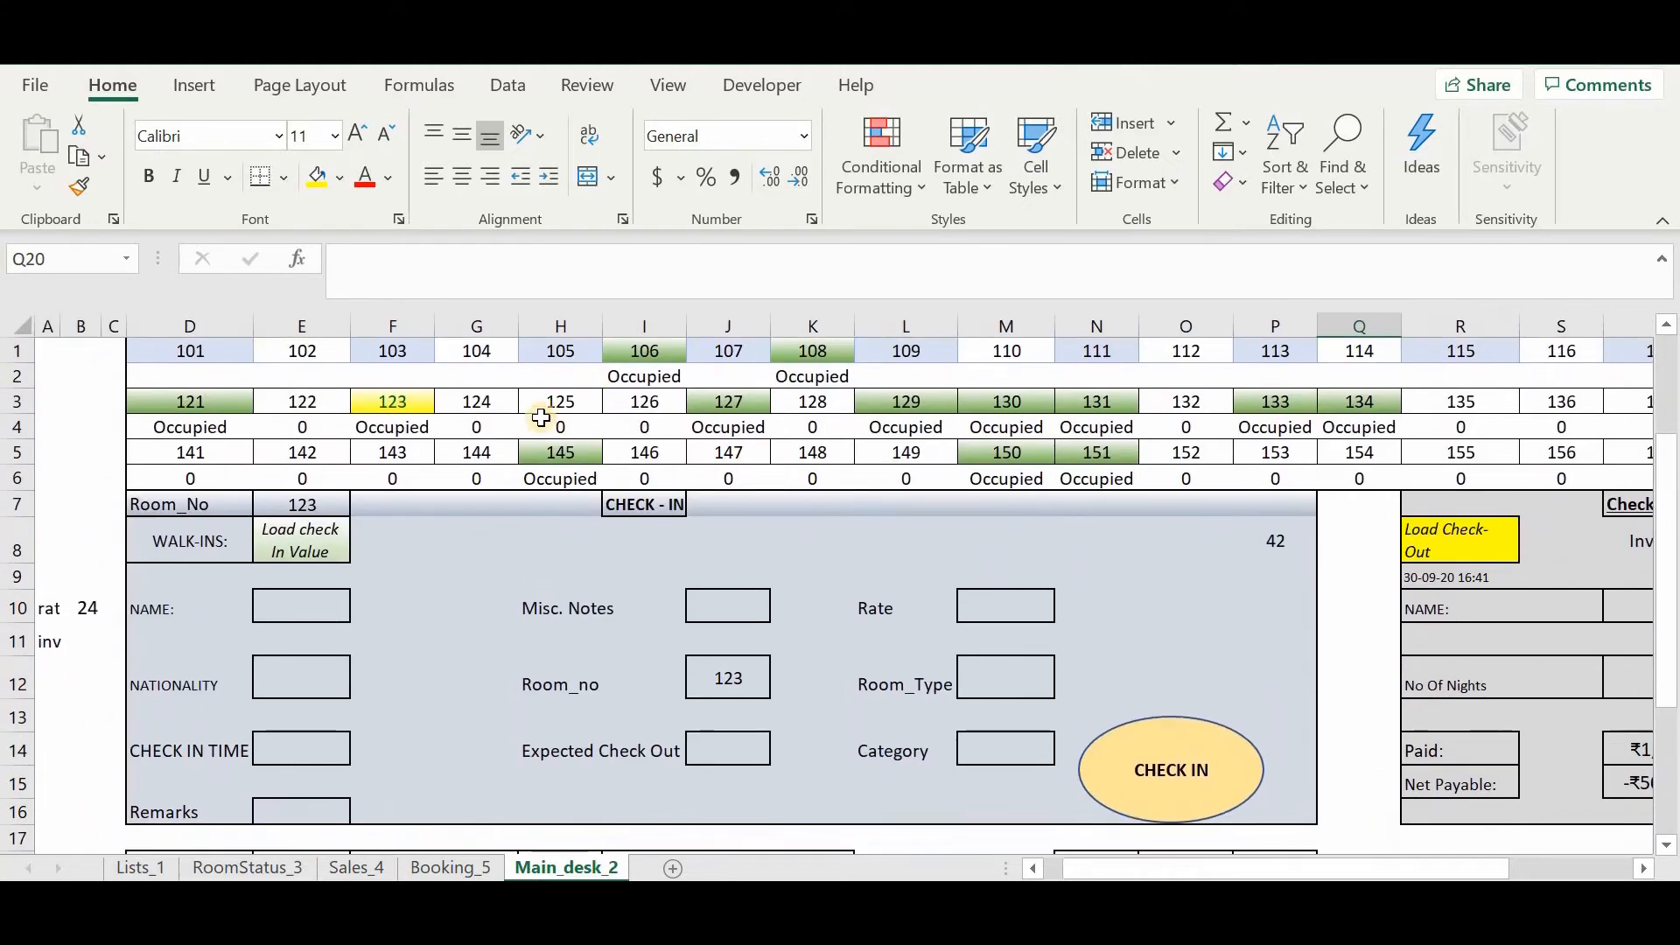
Select room 108 in the room grid for an advance payment
click(819, 353)
scroll(840, 622, down, 6)
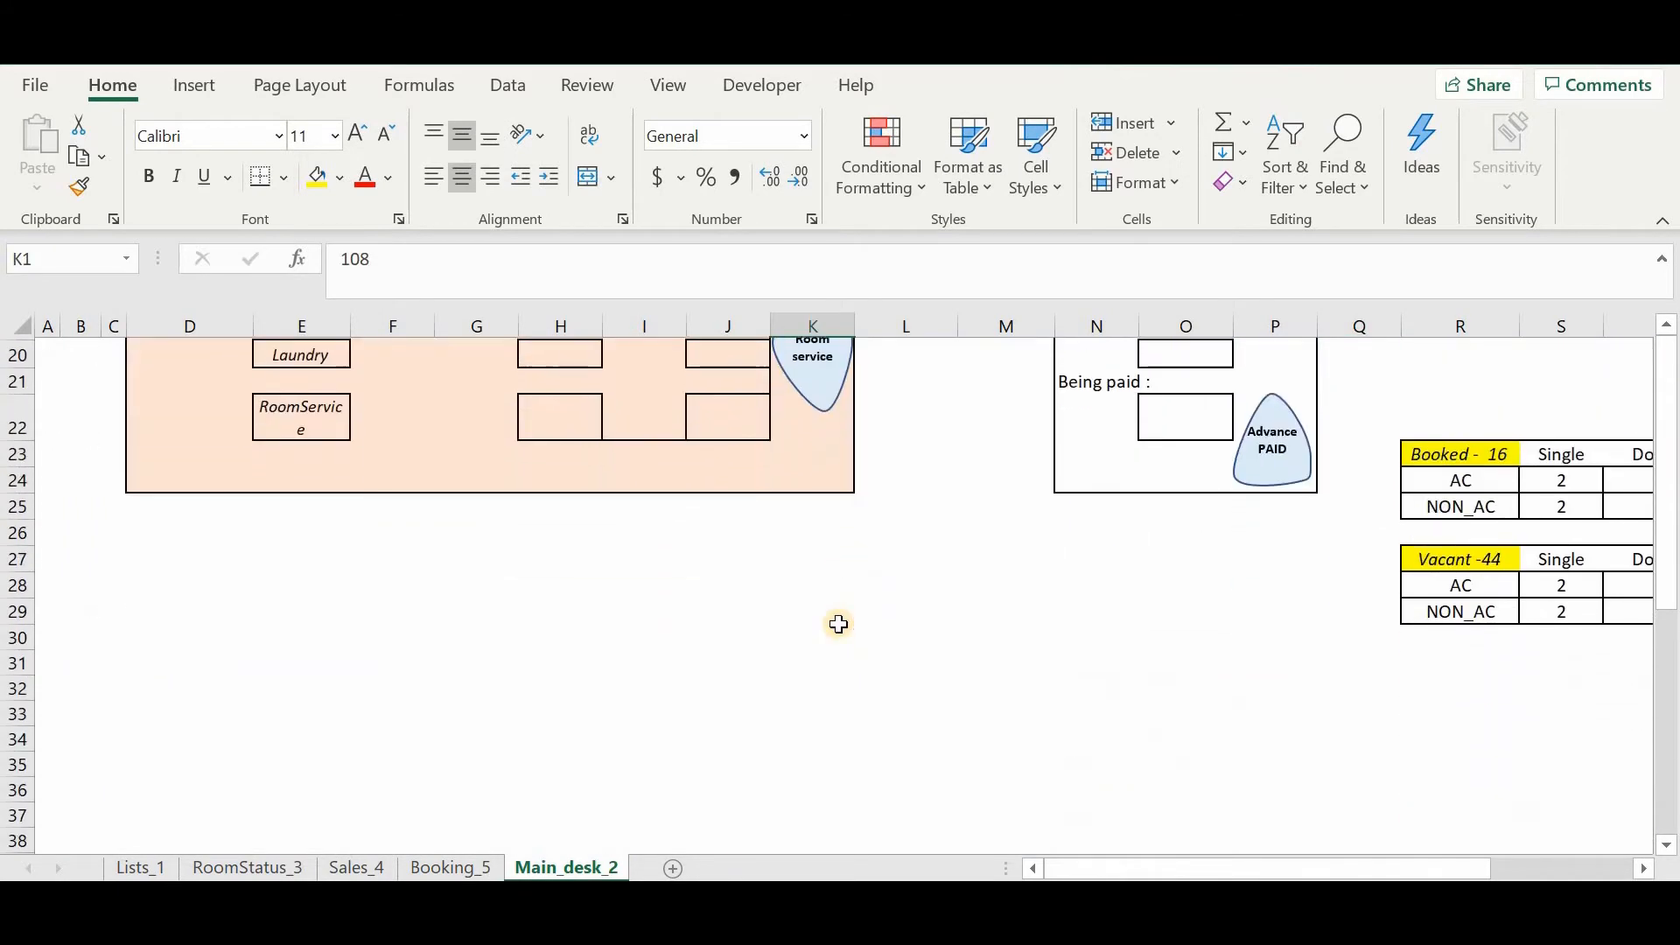
scroll(840, 623, up, 4)
scroll(1054, 654, up, 1)
scroll(1182, 779, down, 1)
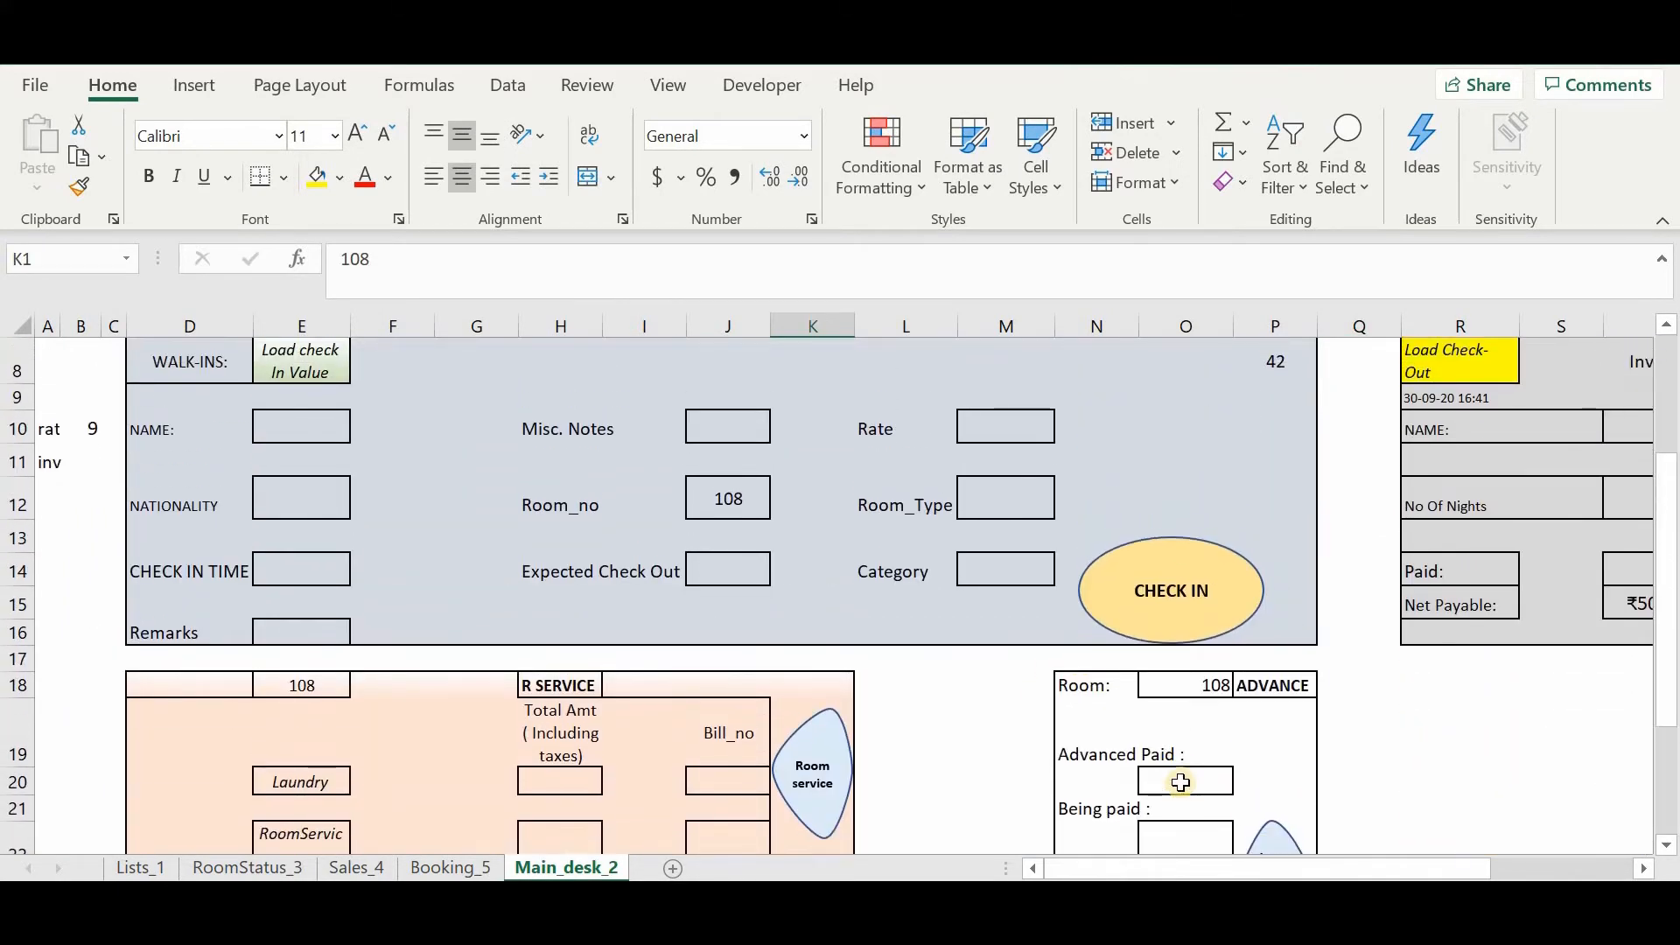
click(1182, 784)
text(300)
key(Return)
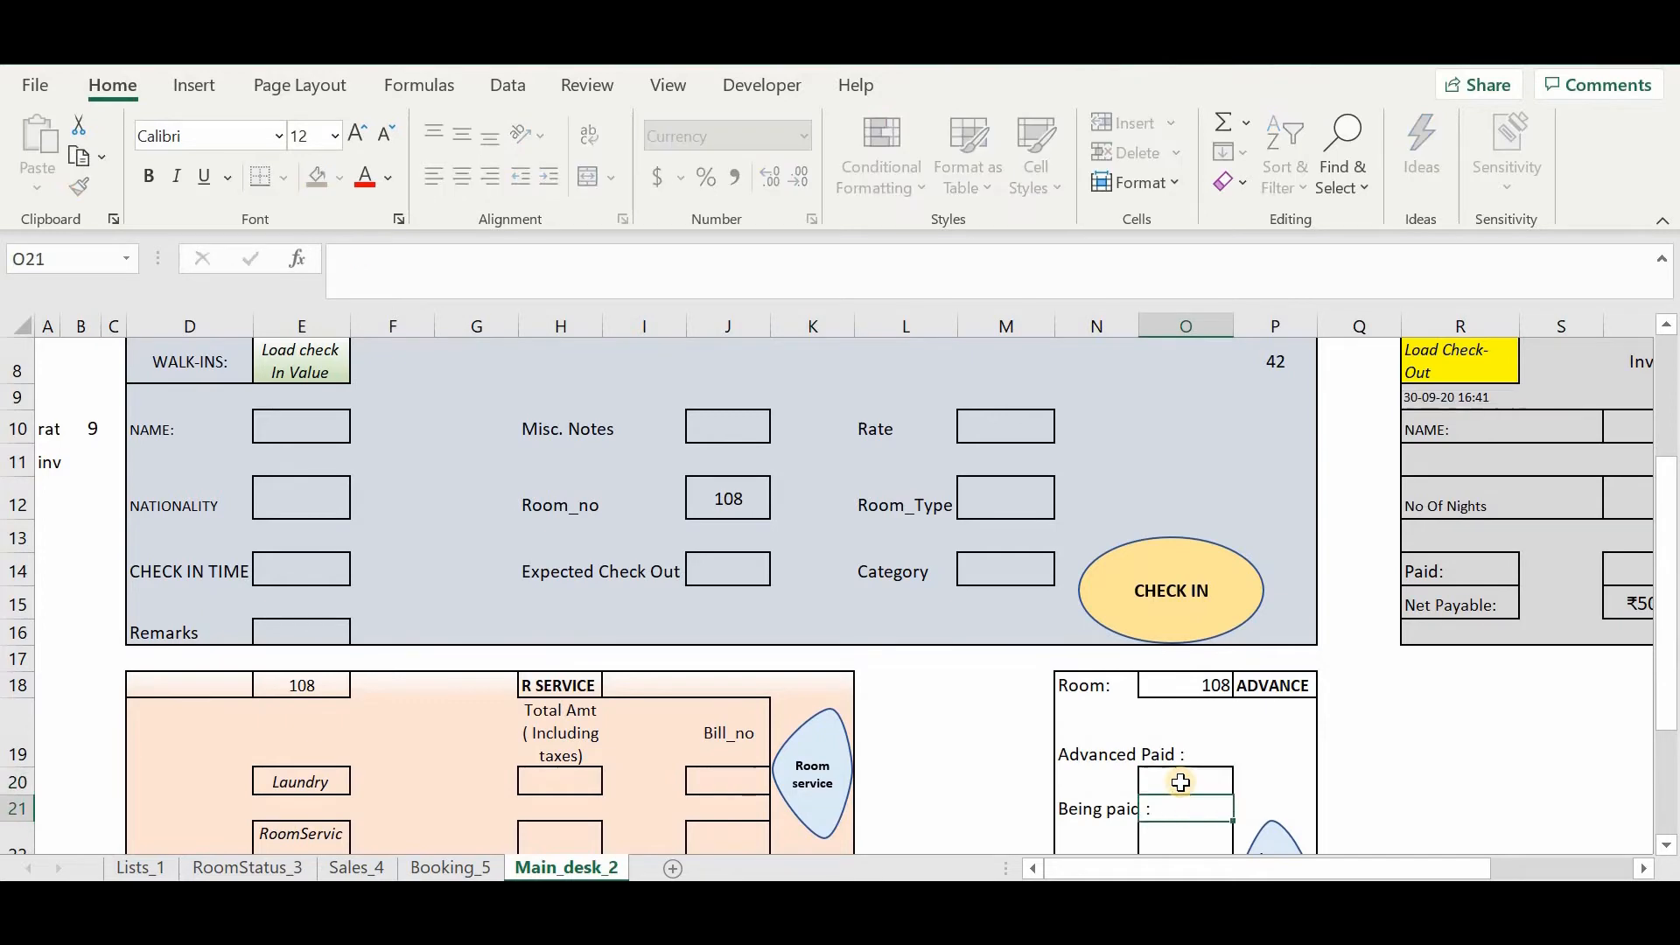
Enter 300 as the amount being paid for room 108 and record the advance payment
scroll(1172, 761, down, 1)
click(1160, 733)
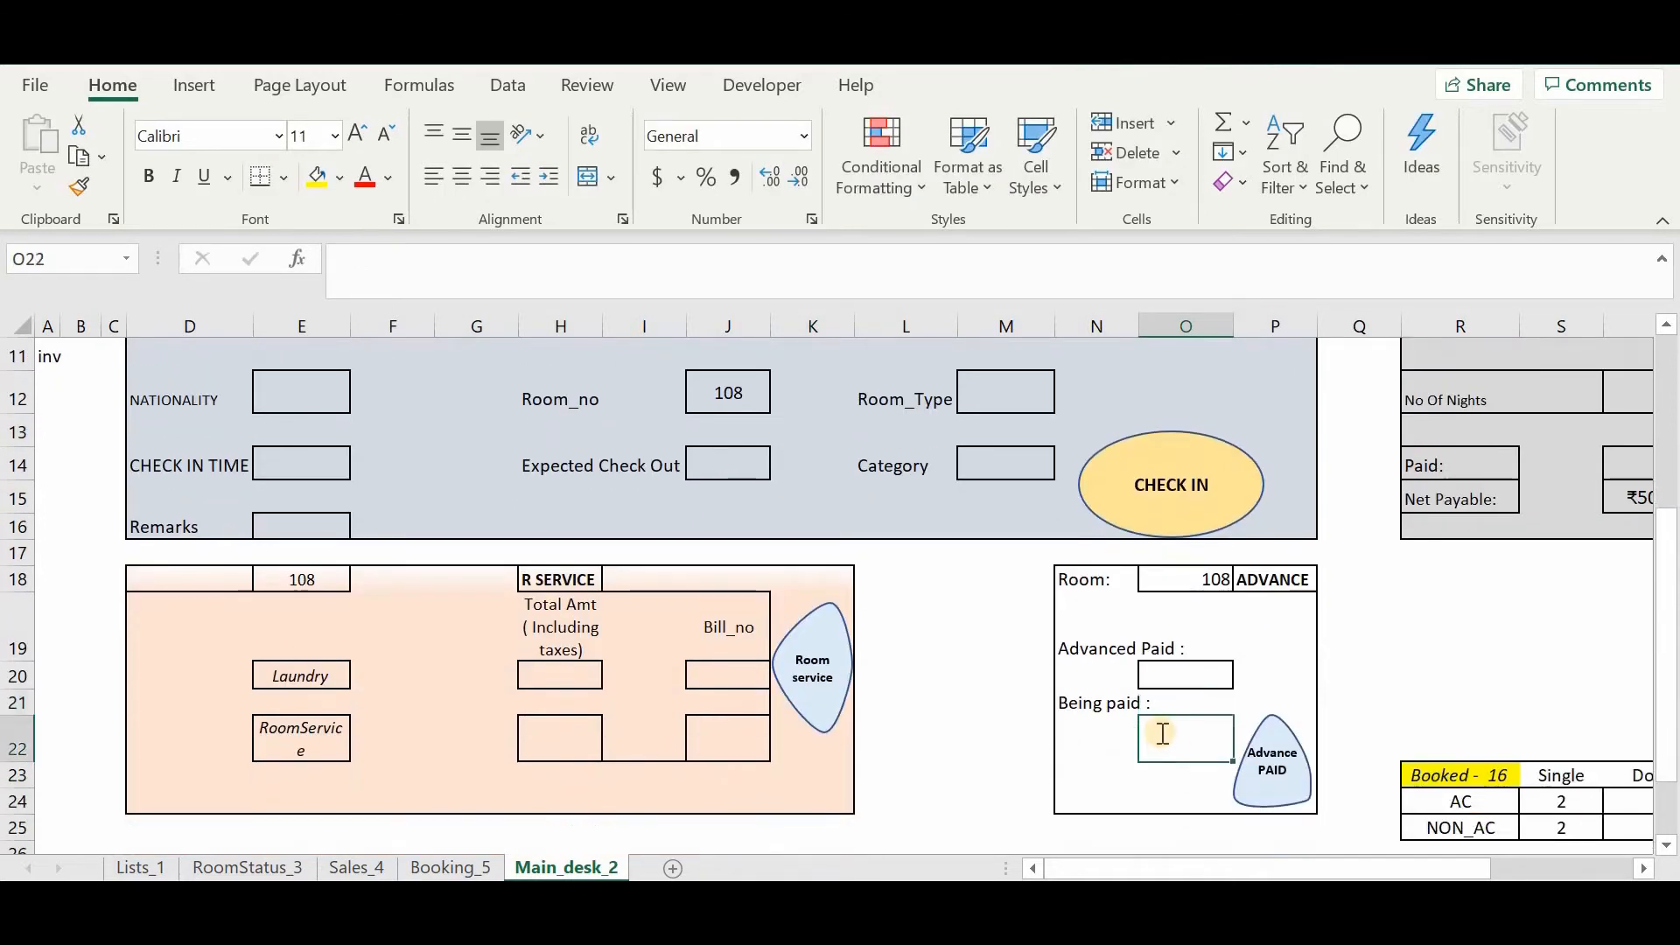
text(300)
key(Return)
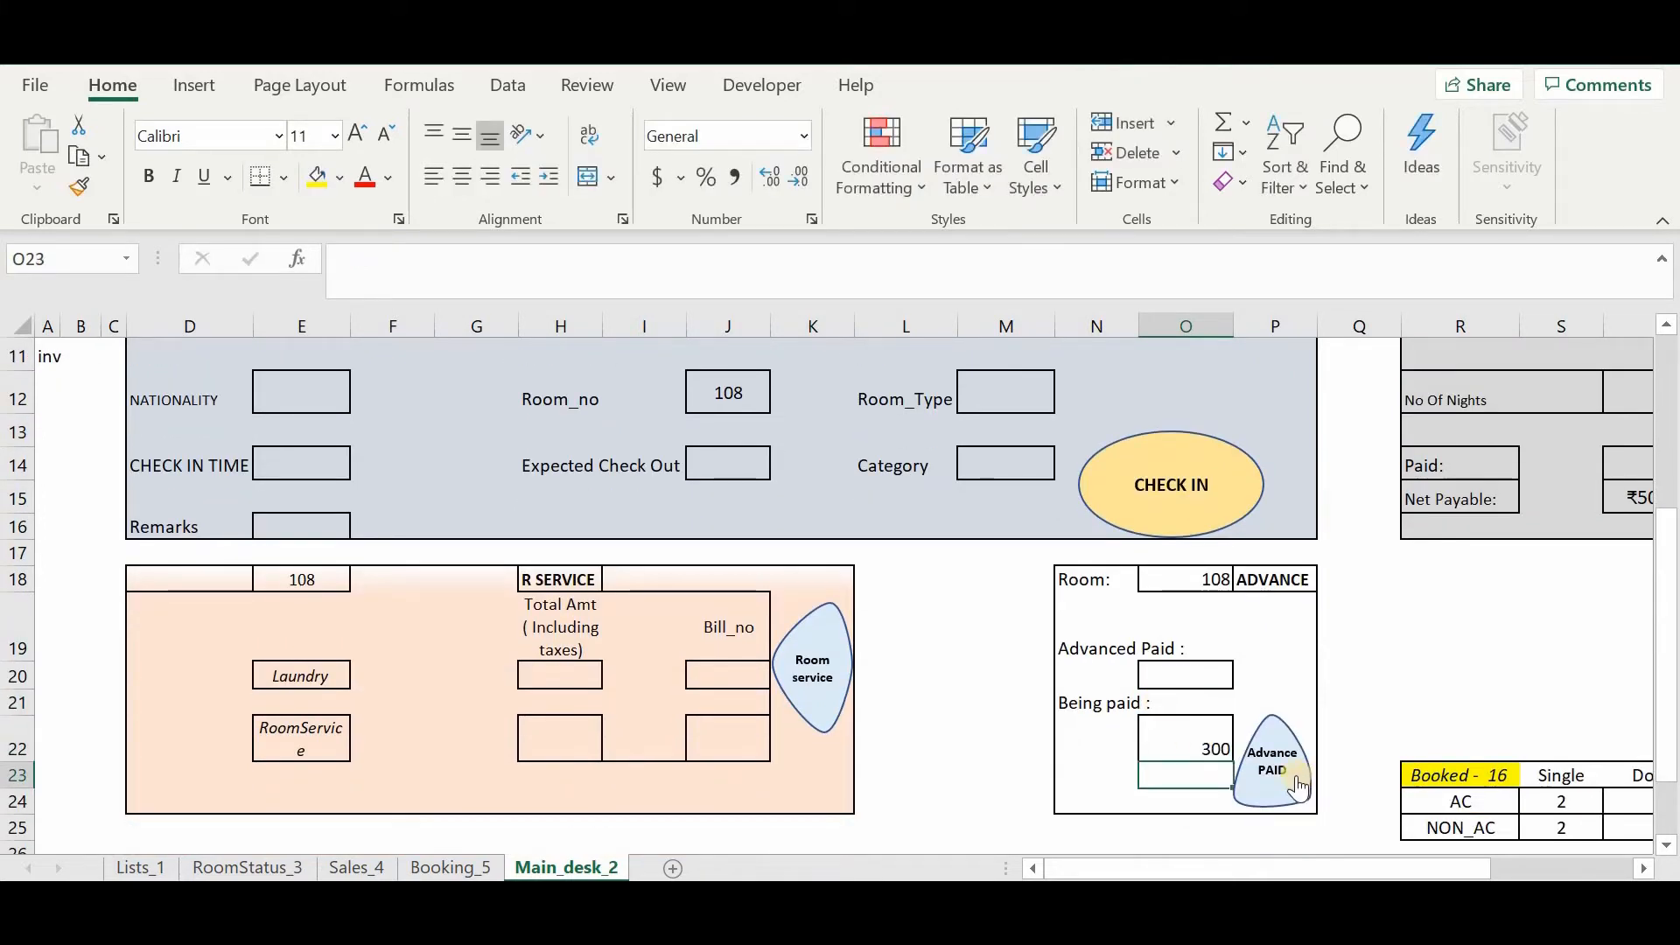
click(1298, 787)
click(1361, 719)
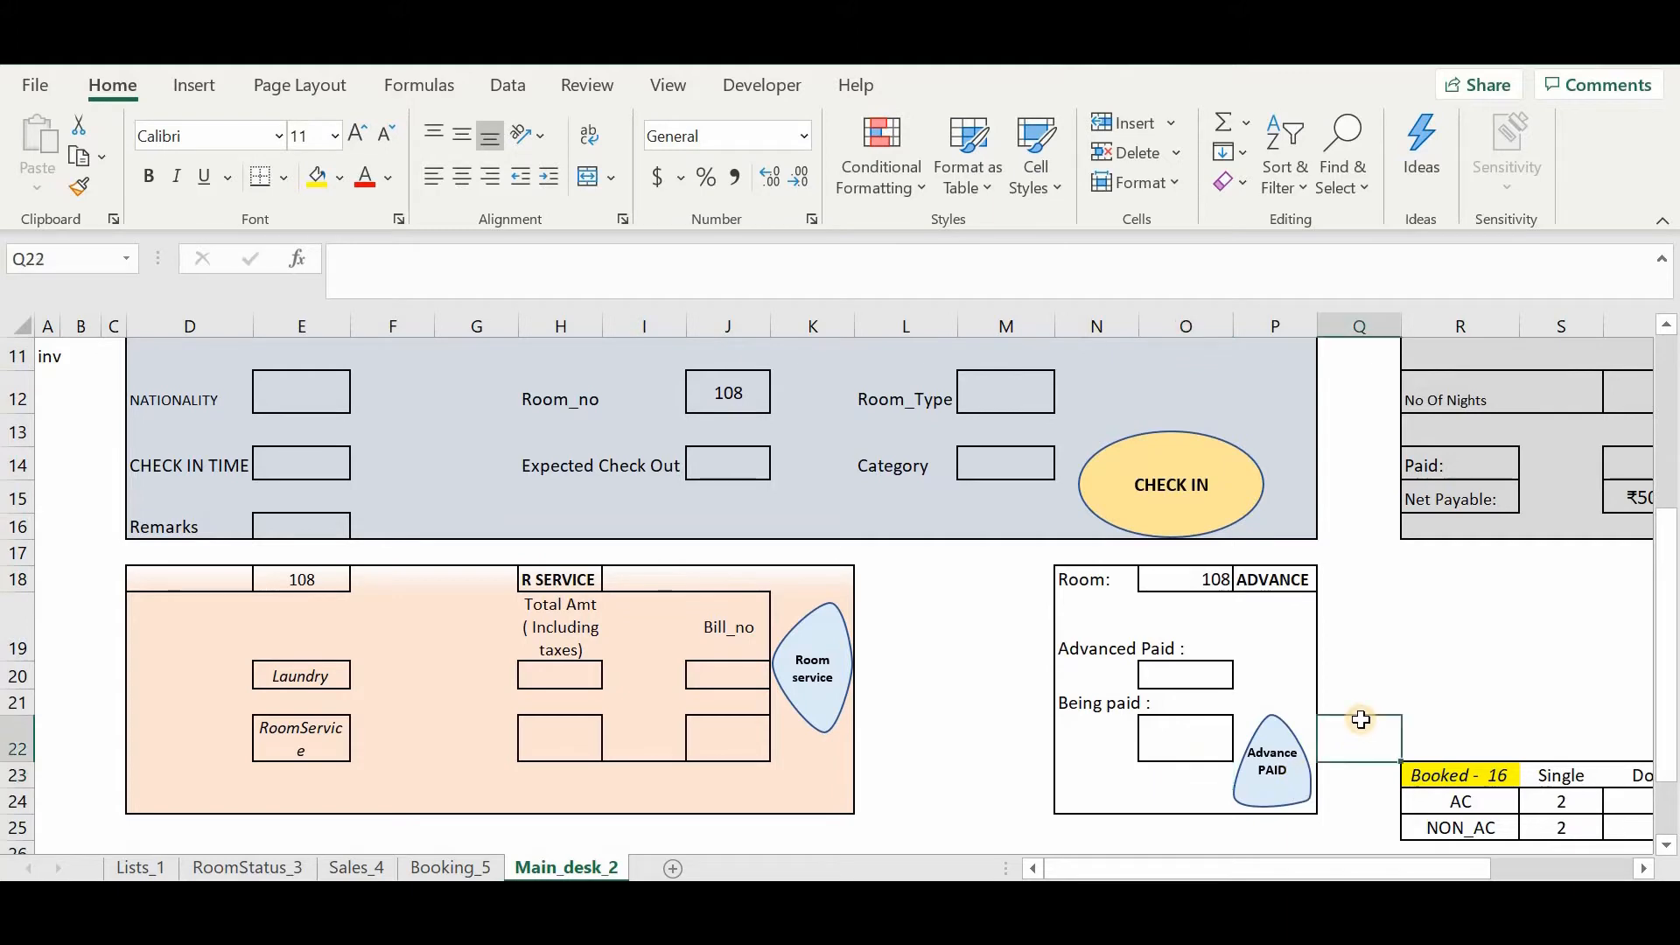
Select room 123 in the room grid again and check its recorded advance in the ADVANCE section
scroll(1361, 720, up, 3)
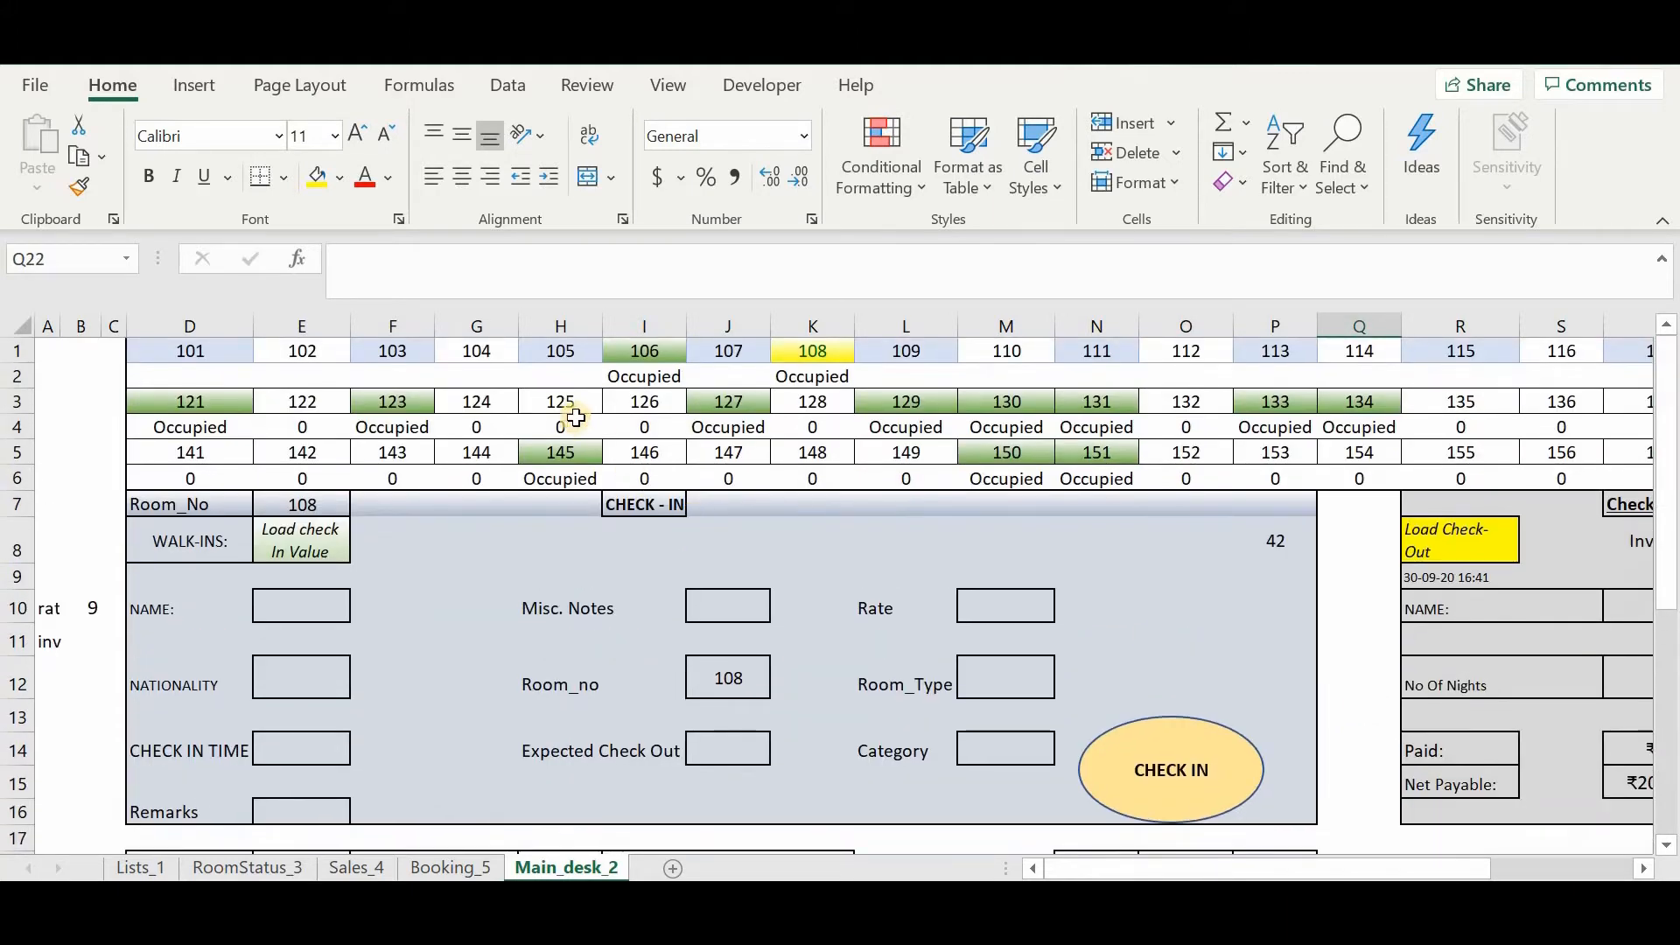
click(421, 408)
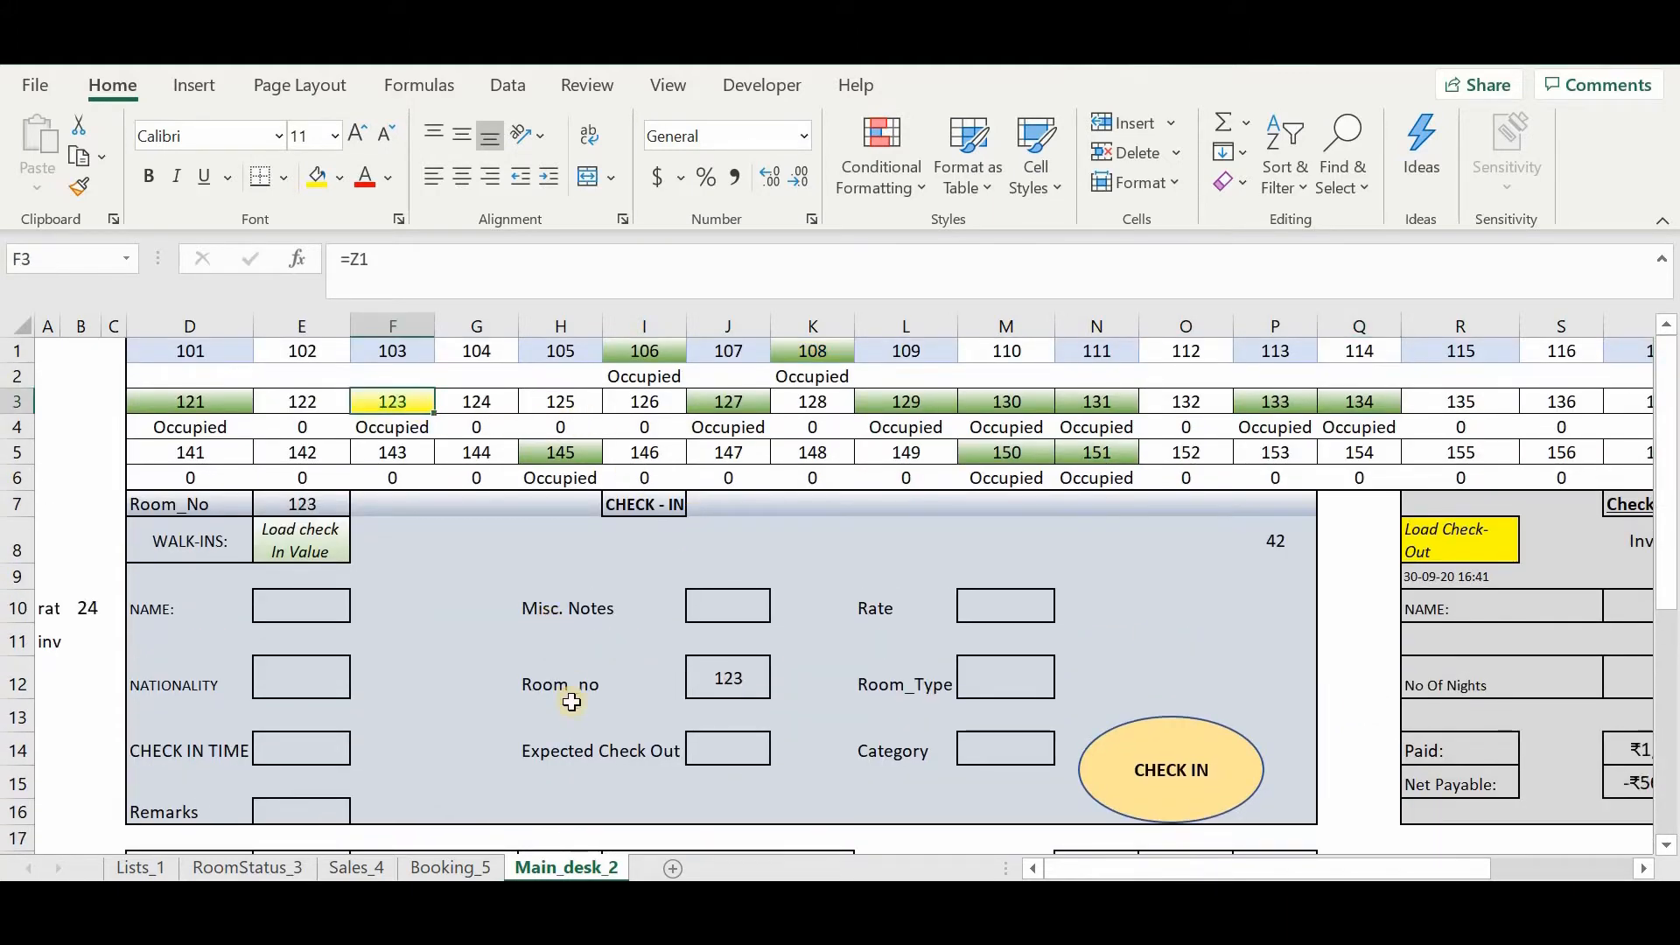
scroll(911, 627, down, 4)
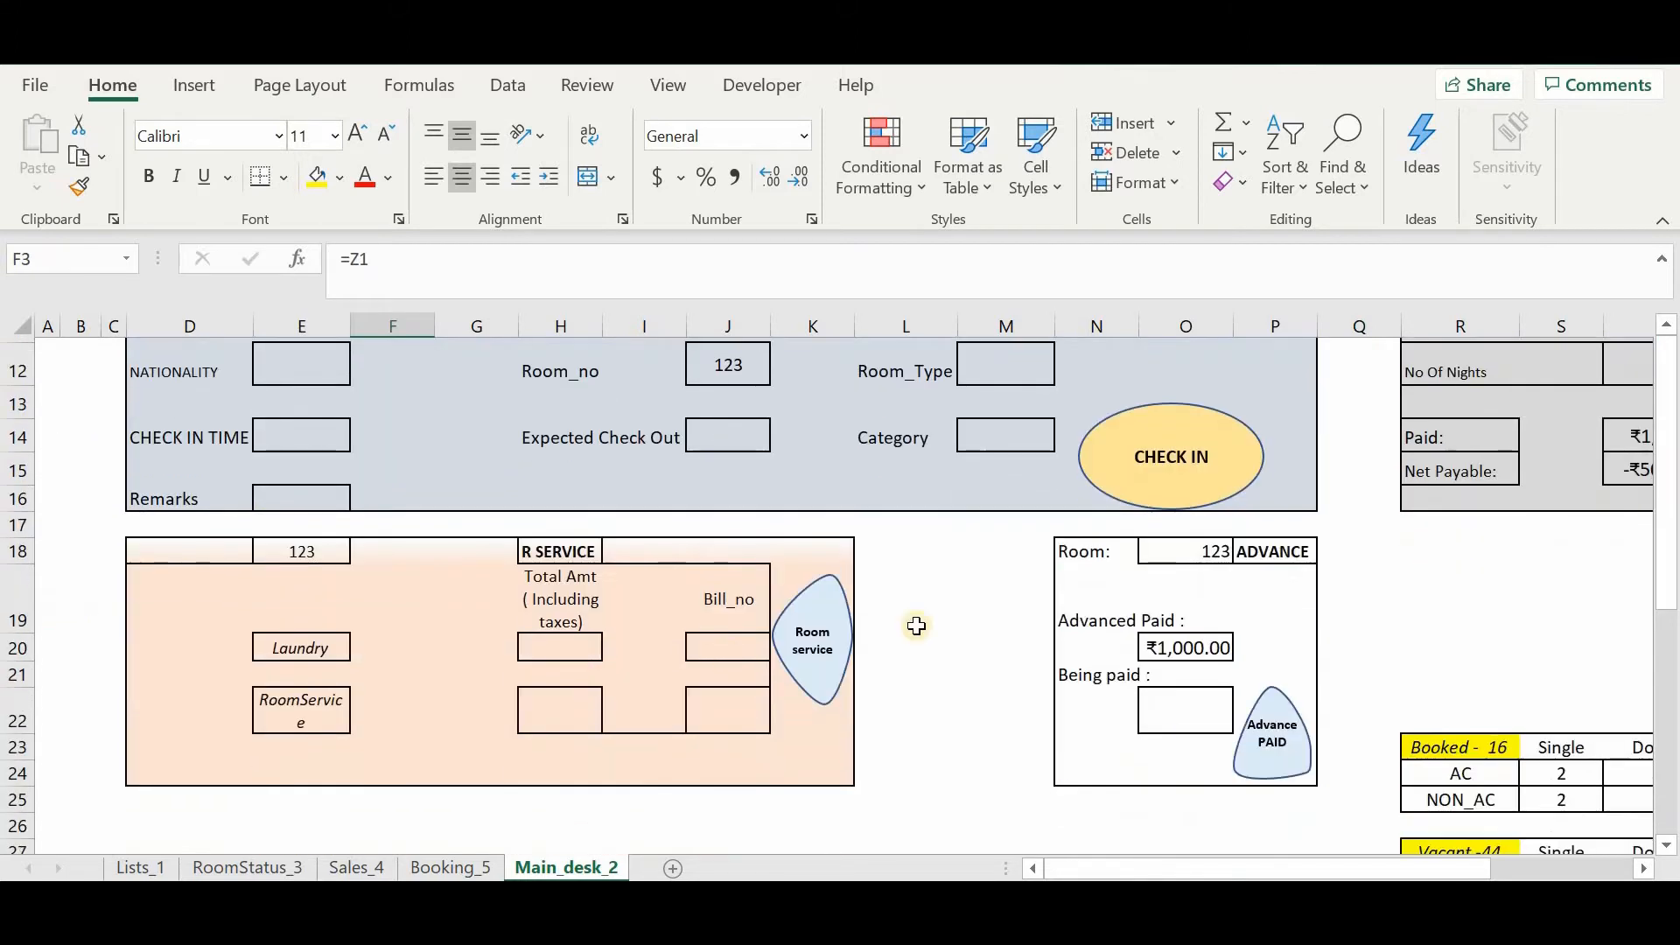
click(992, 617)
click(1338, 611)
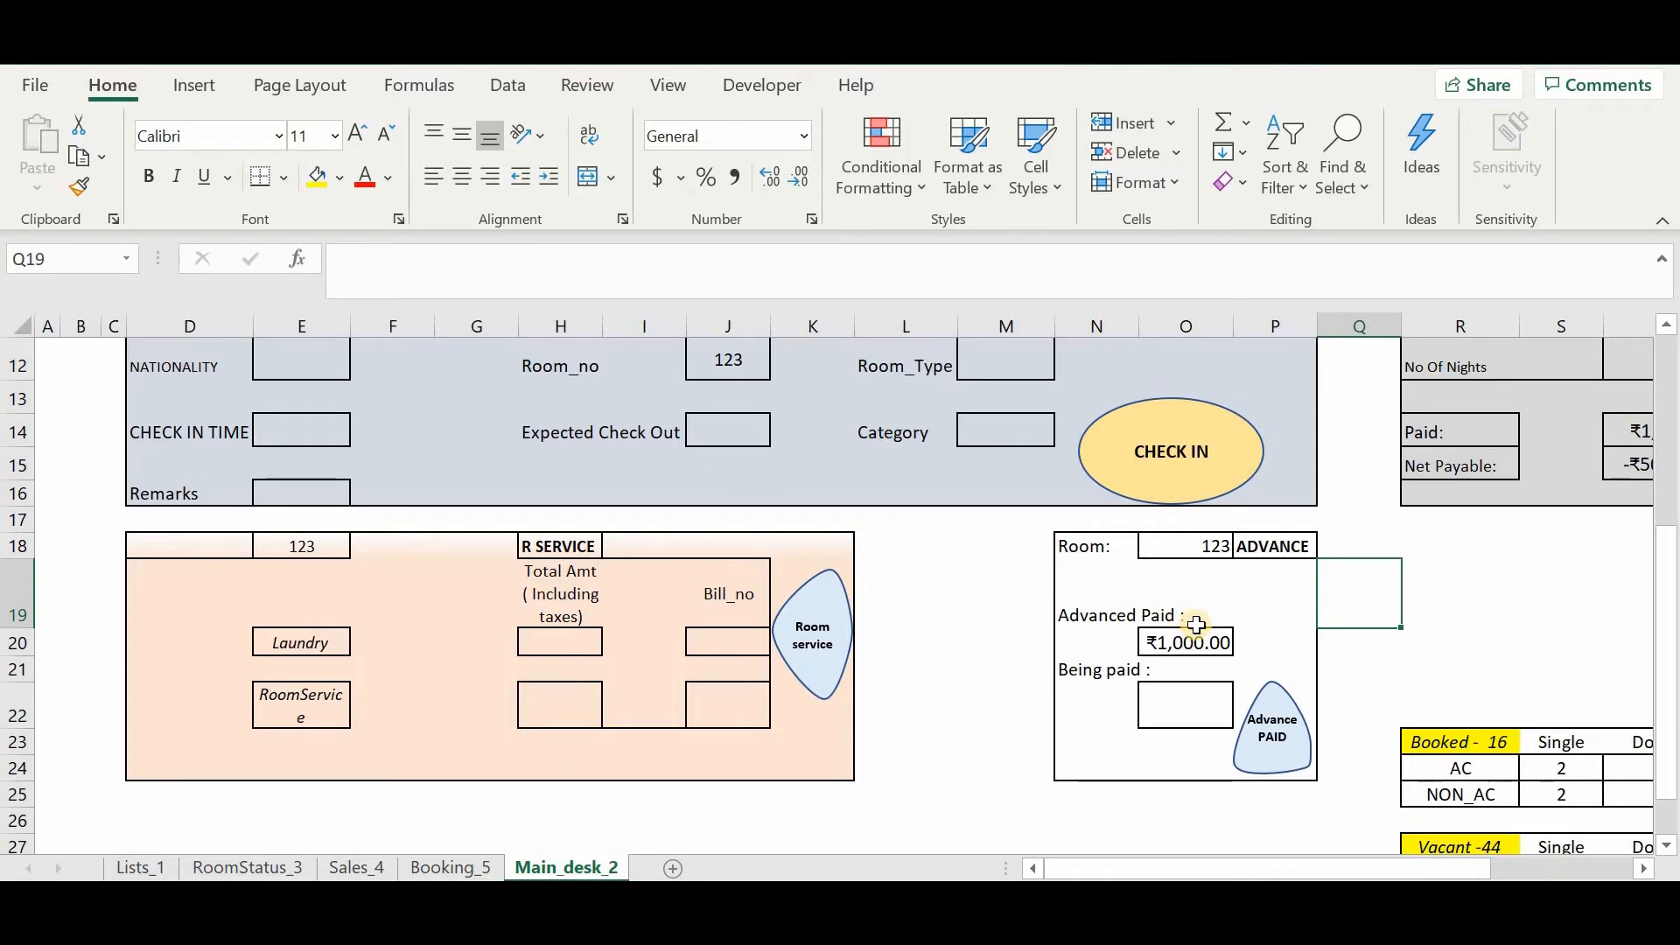
scroll(1068, 637, up, 4)
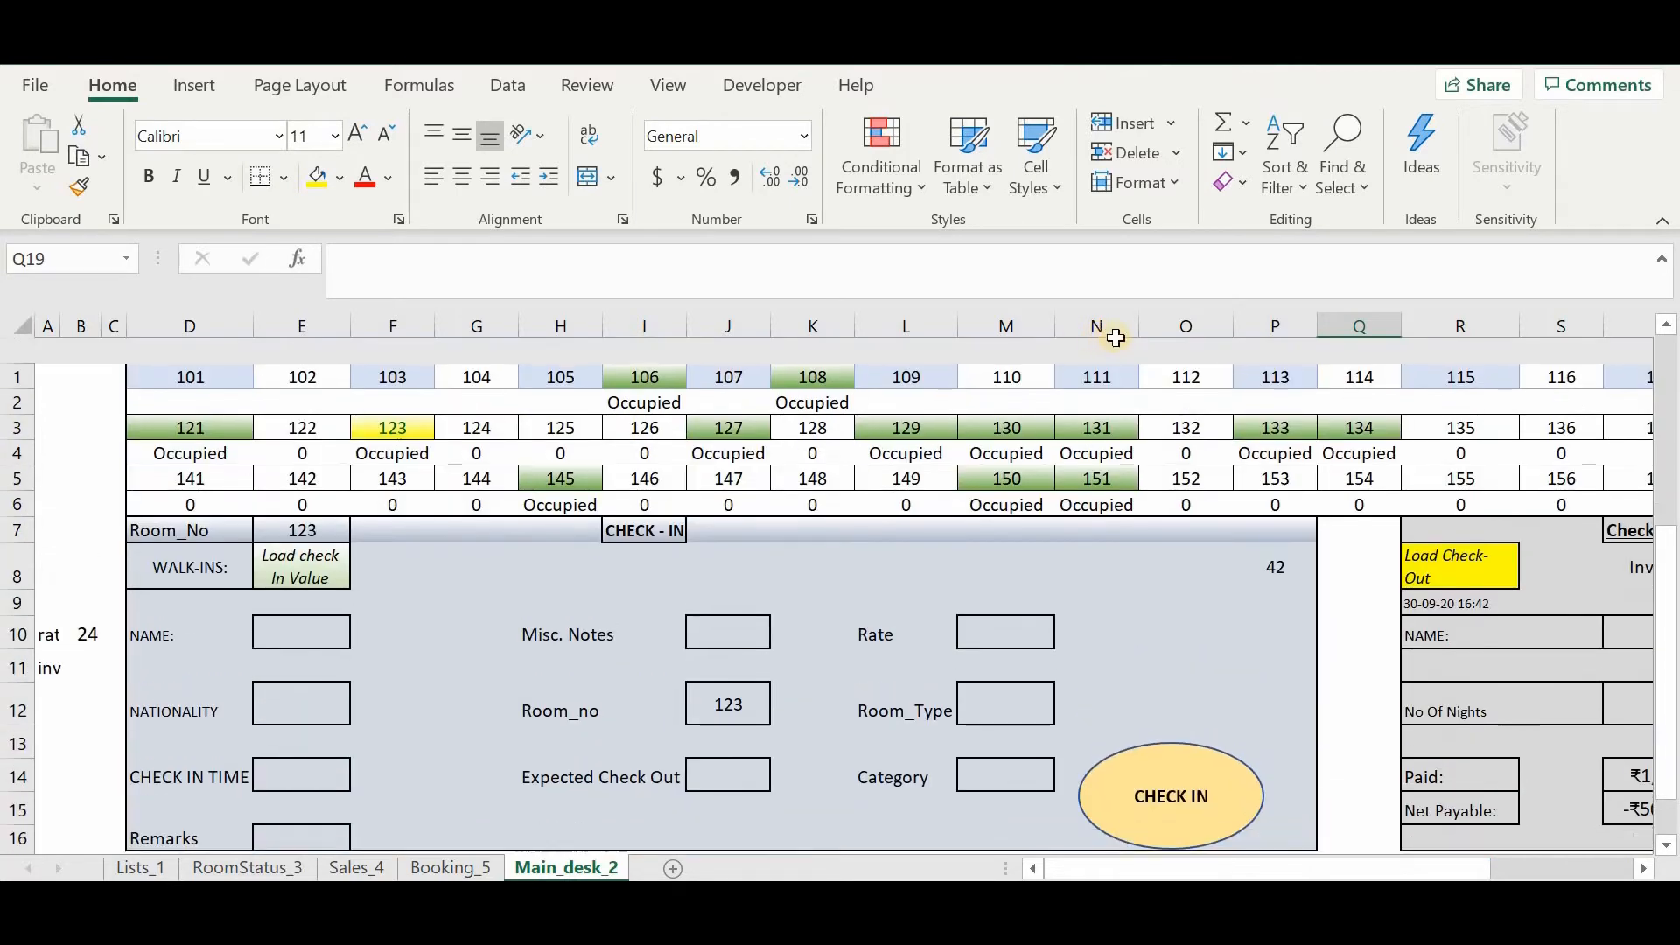
Select room 131 in the room grid, enter 500 as the amount being paid and record the advance payment
click(1095, 402)
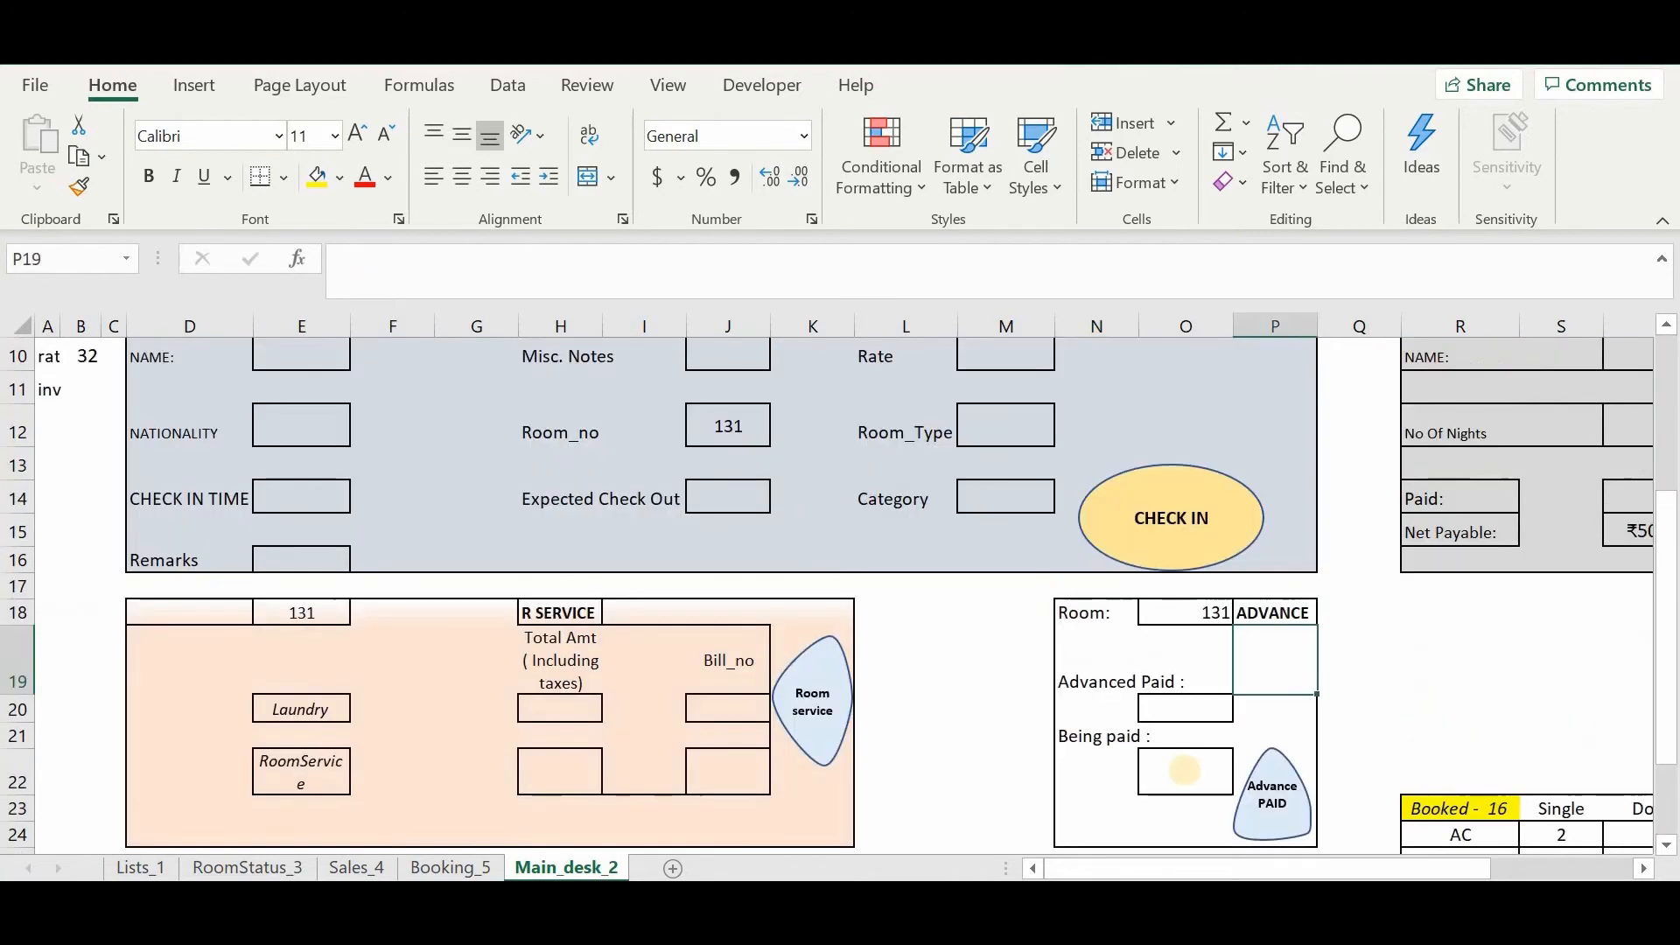
click(1185, 771)
text(500)
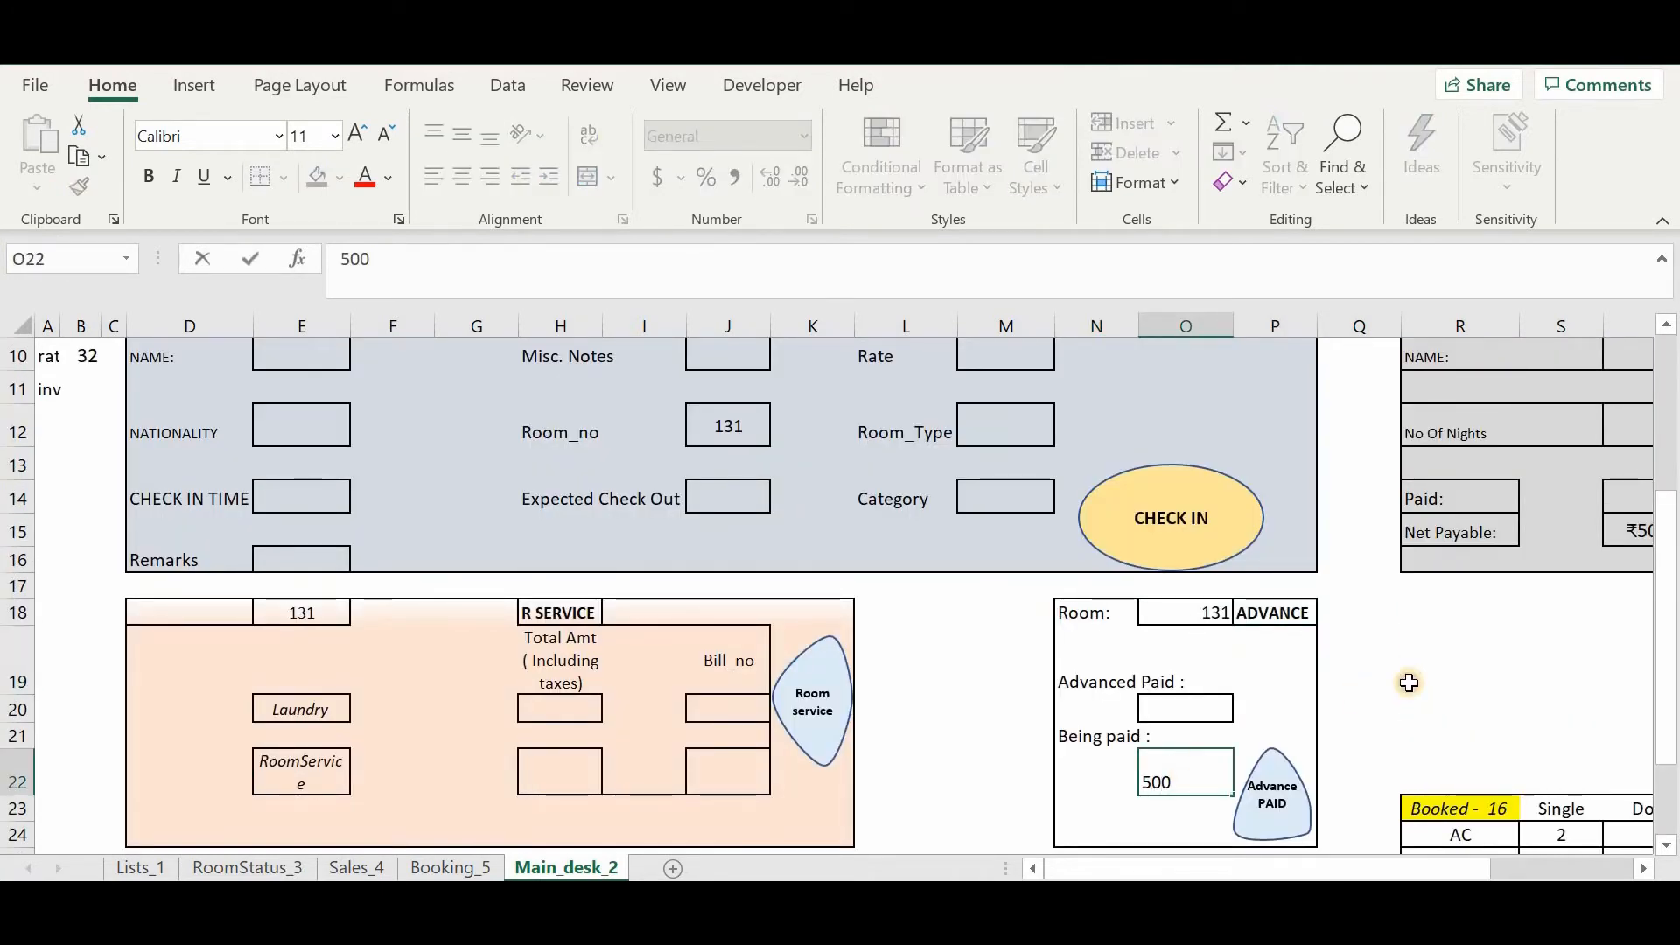
click(1296, 787)
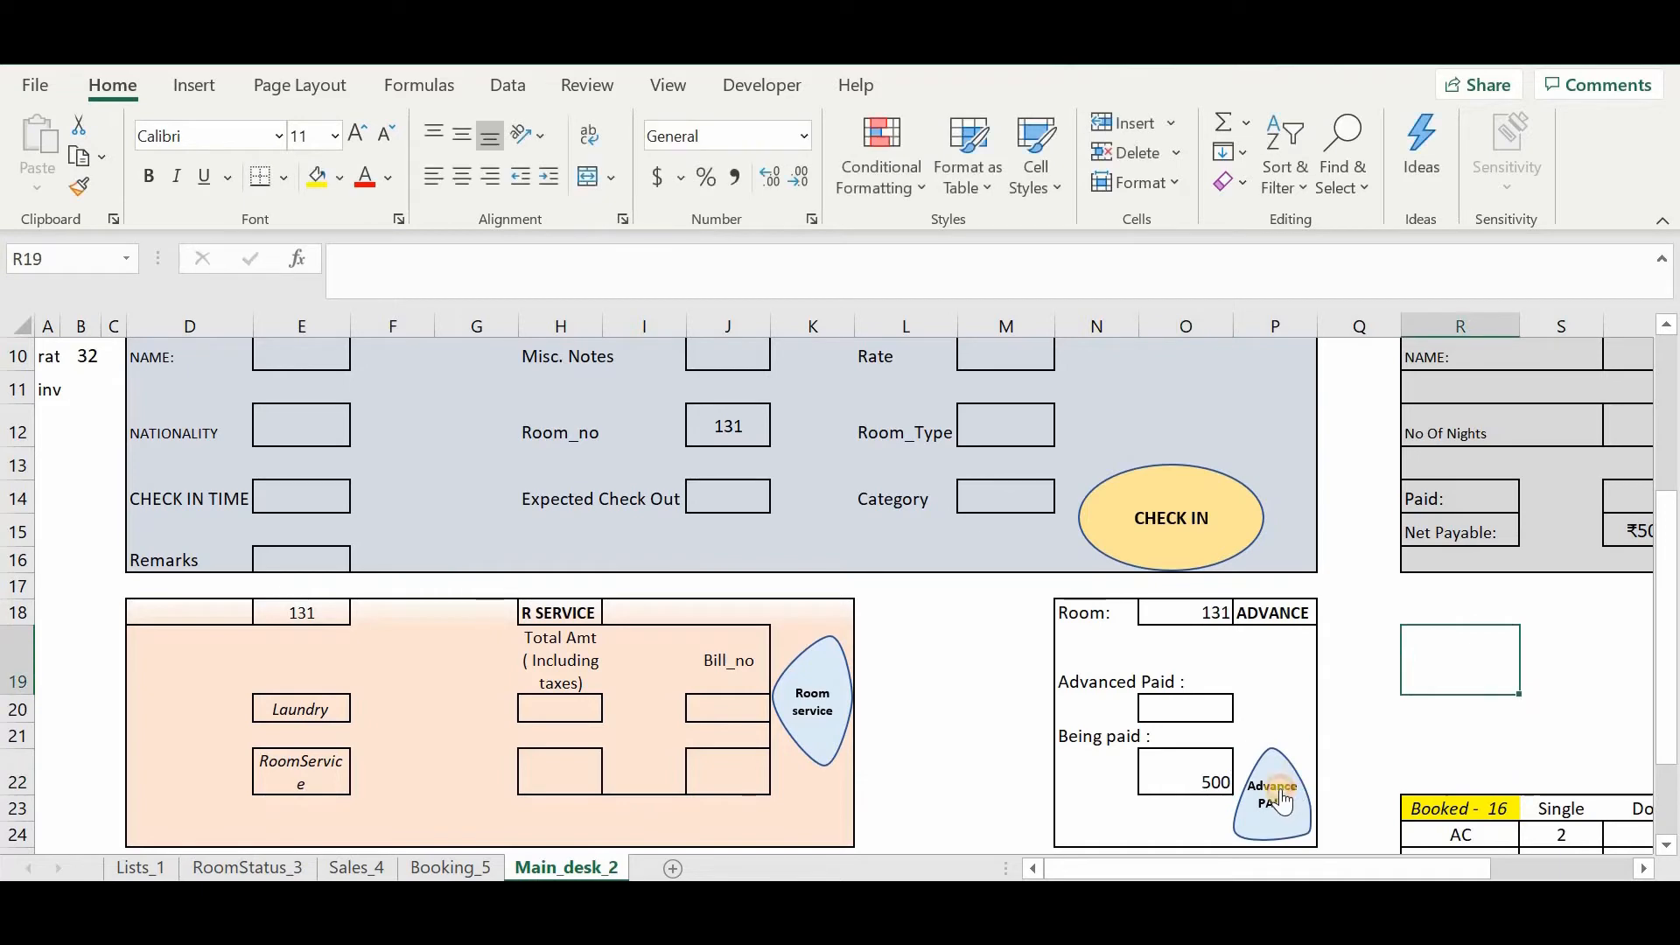
Open the RoomStatus_3 sheet and examine the Amt_PAID column for the recorded advance payments
click(246, 867)
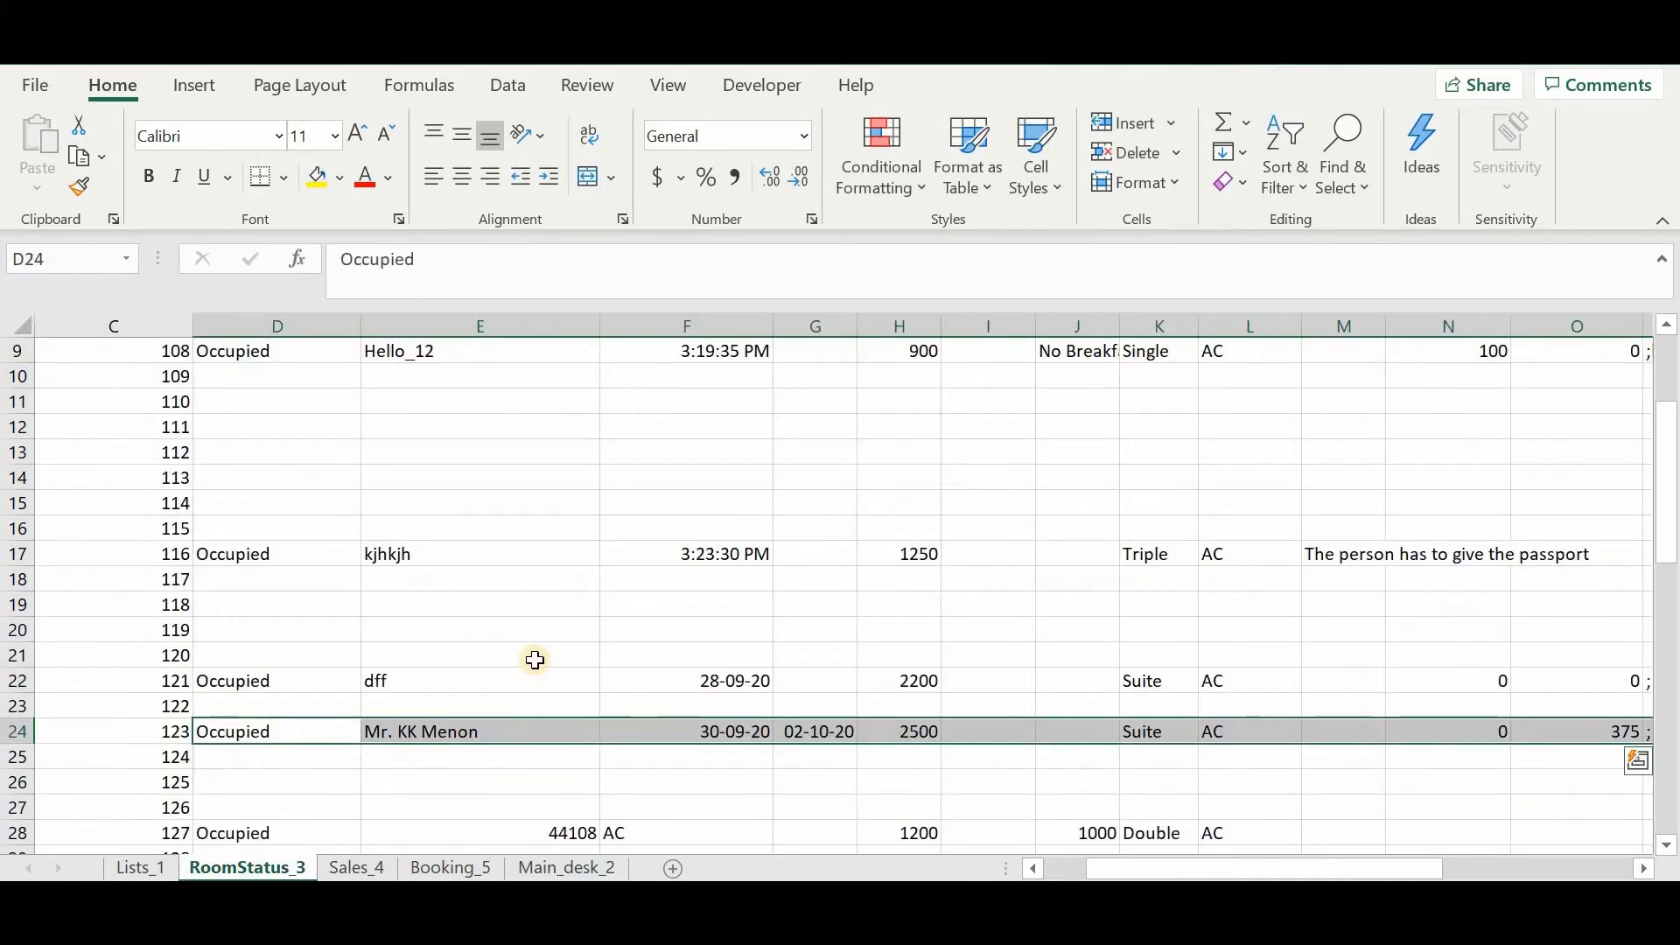
scroll(534, 660, right, 3)
scroll(536, 660, up, 3)
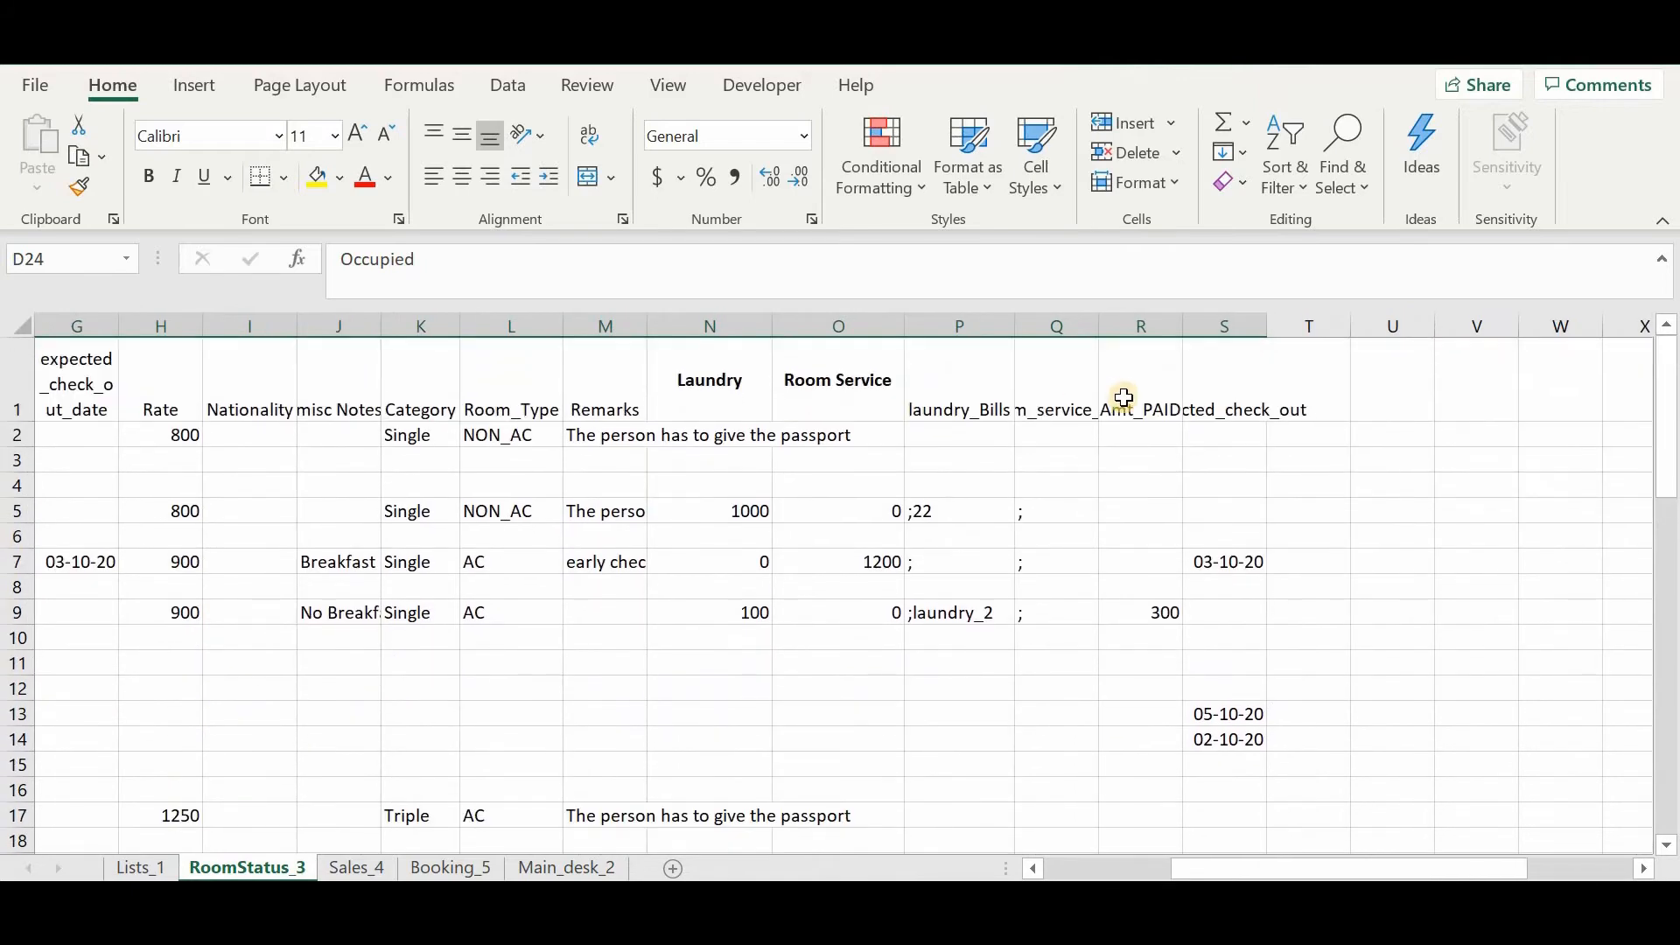
click(1125, 398)
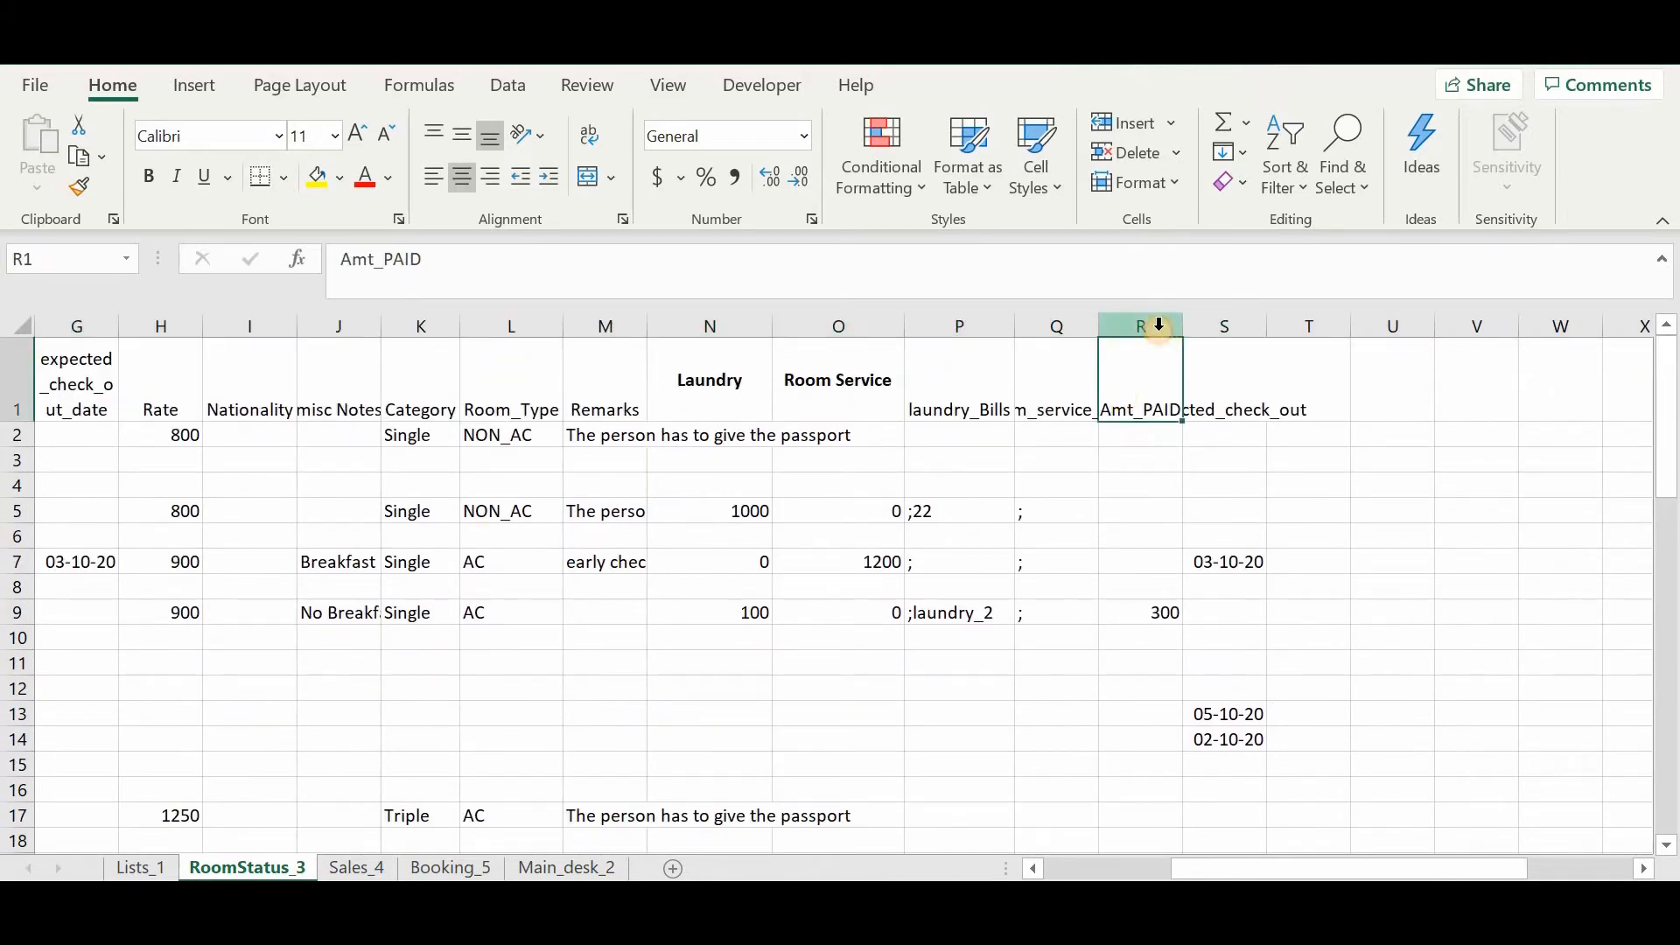
click(1153, 328)
scroll(1078, 605, down, 8)
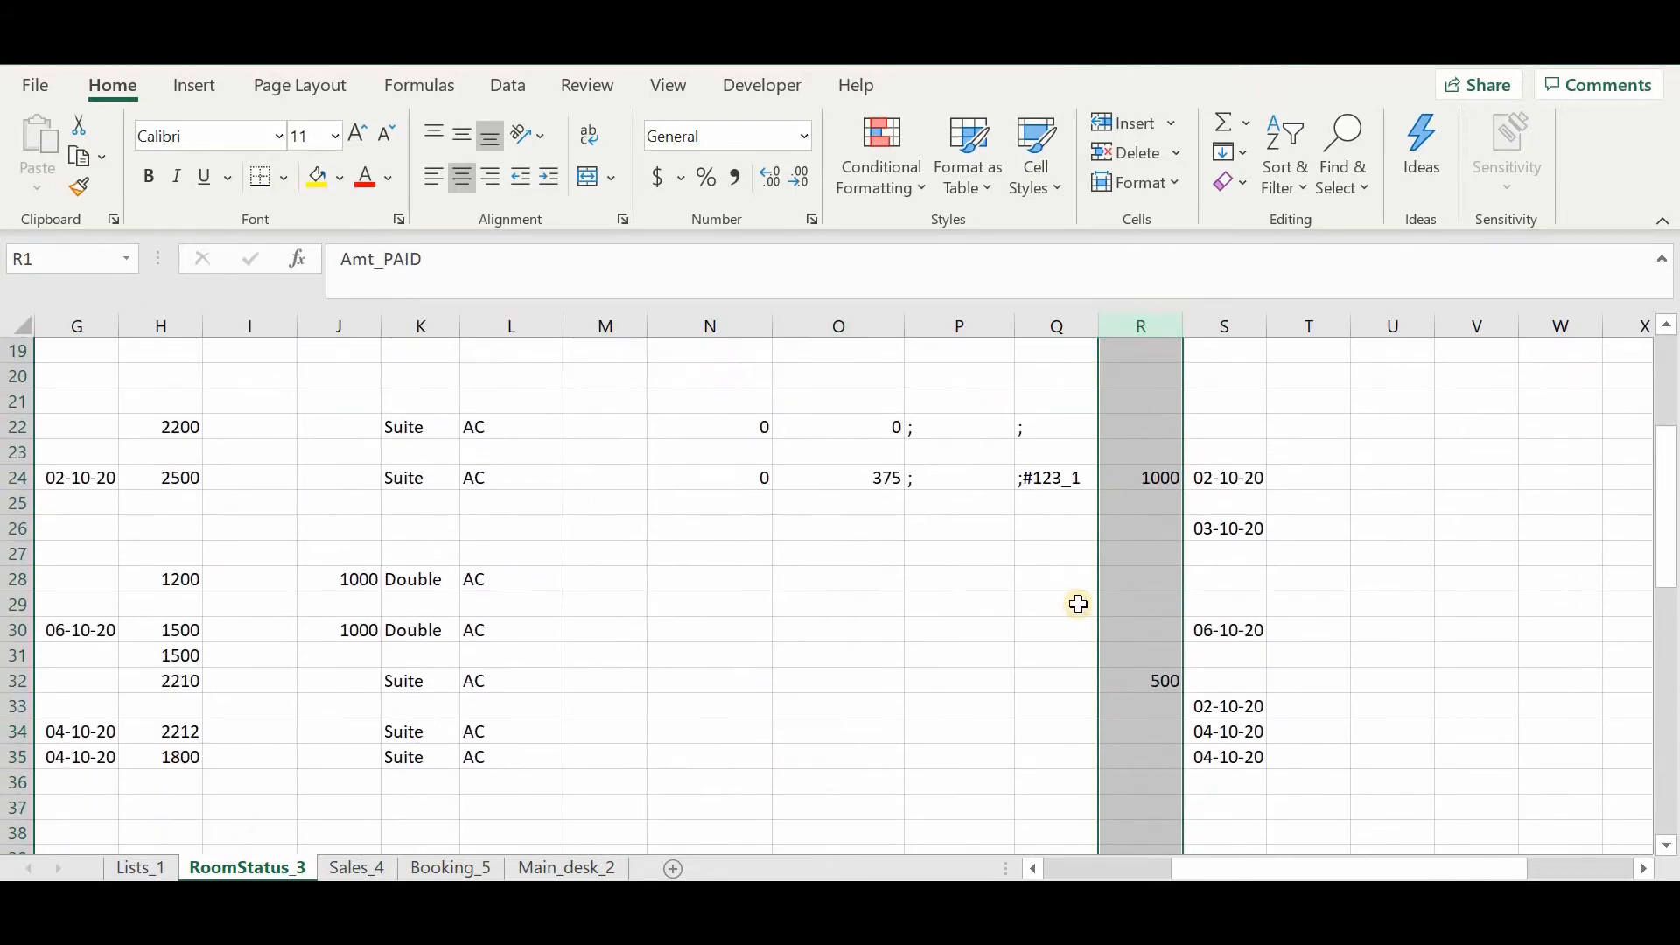
Examine room 123's row on the RoomStatus_3 sheet, checking its guest details against its Amt_PAID entry
scroll(1078, 605, left, 3)
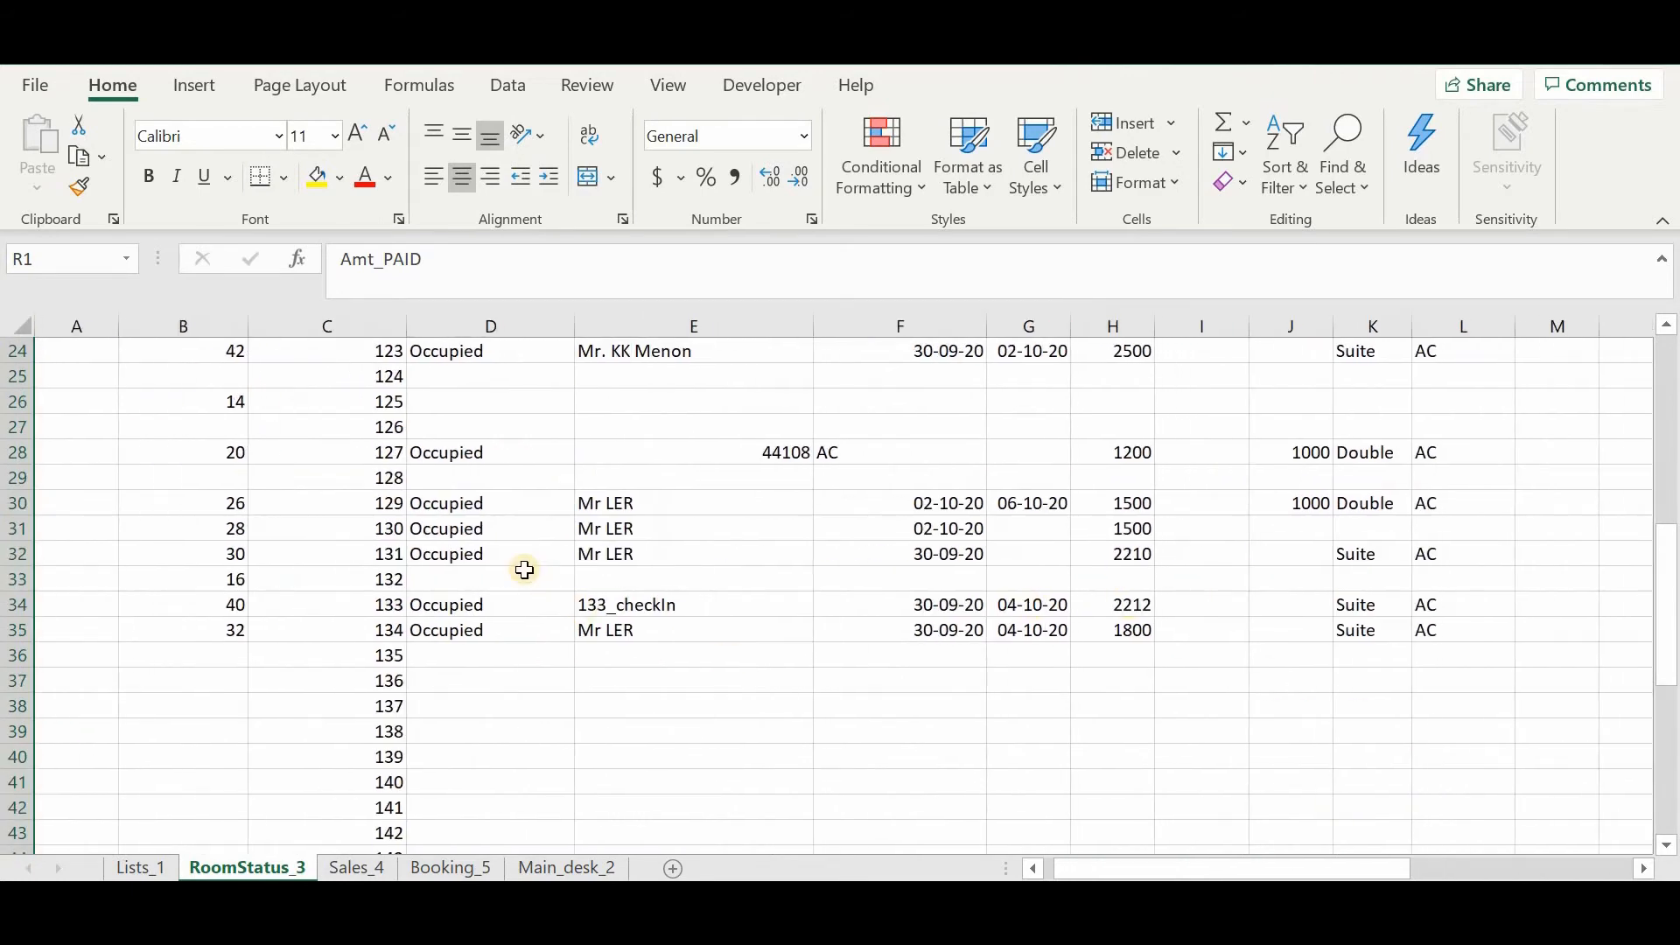
scroll(525, 571, up, 2)
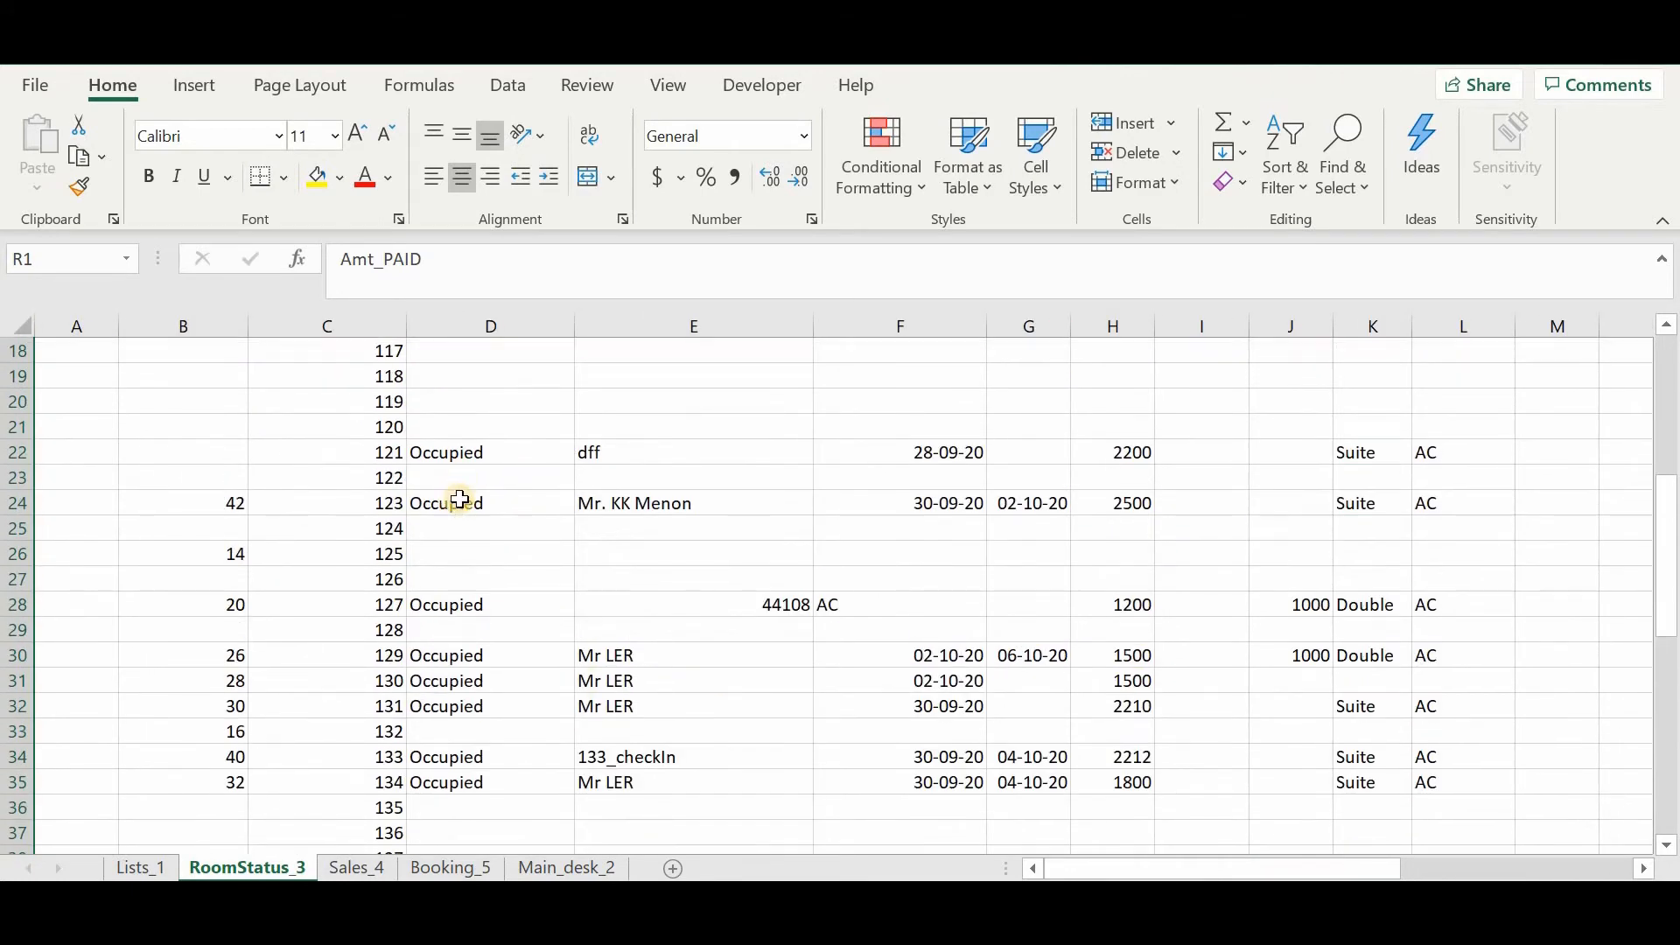
scroll(1051, 562, right, 3)
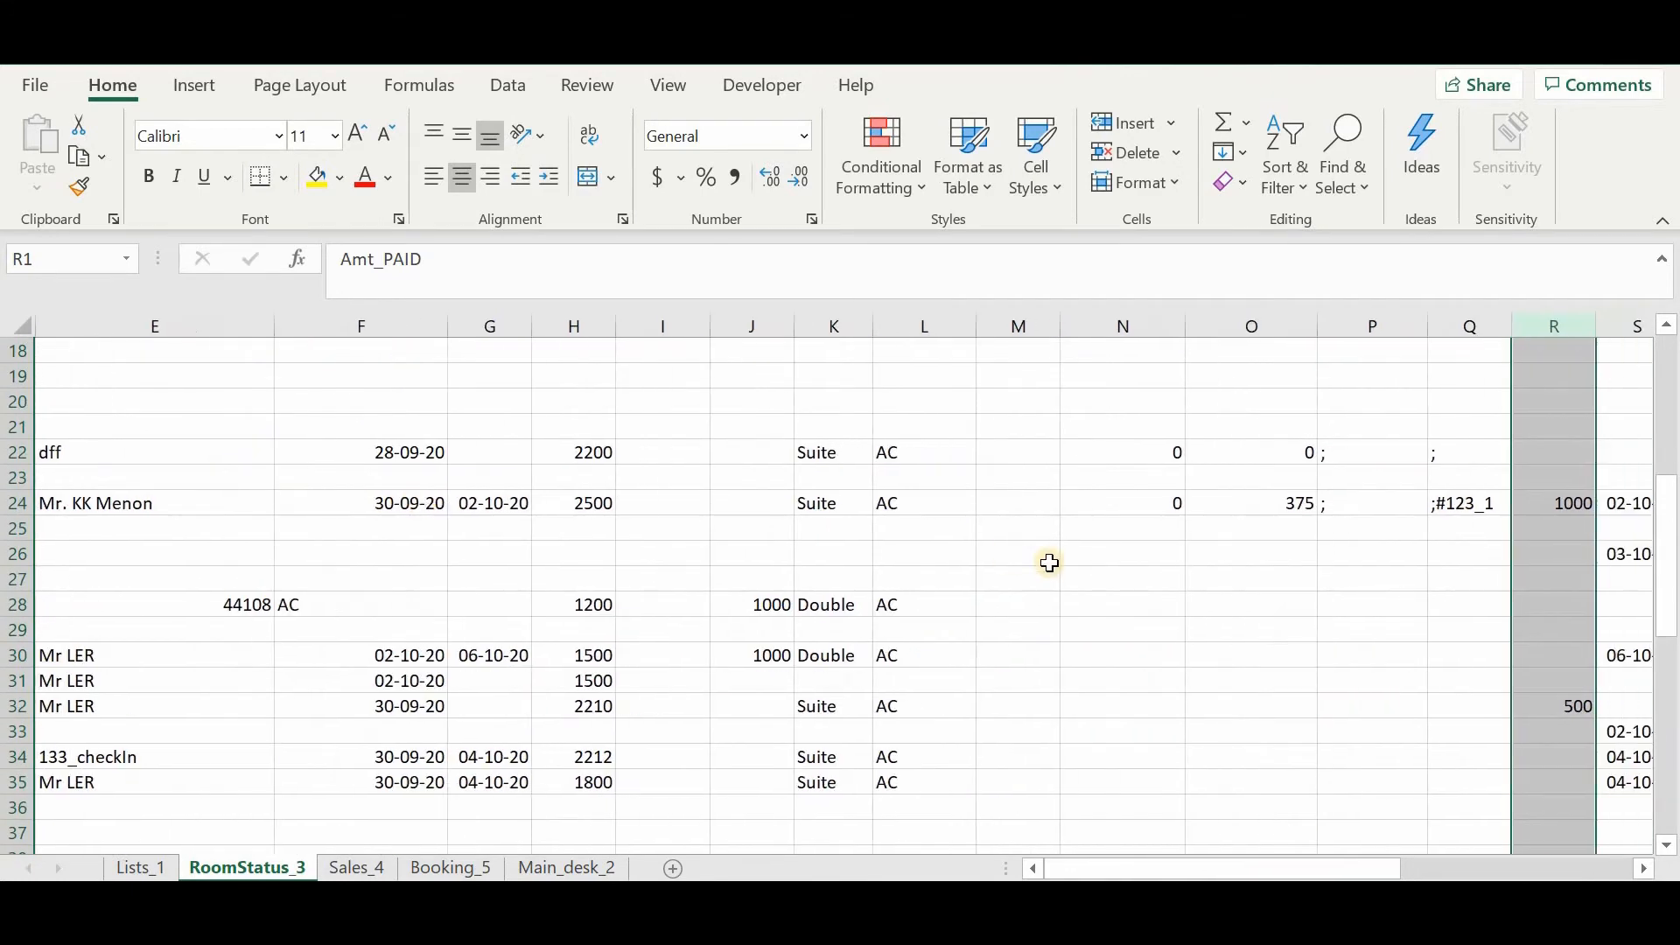
click(1569, 508)
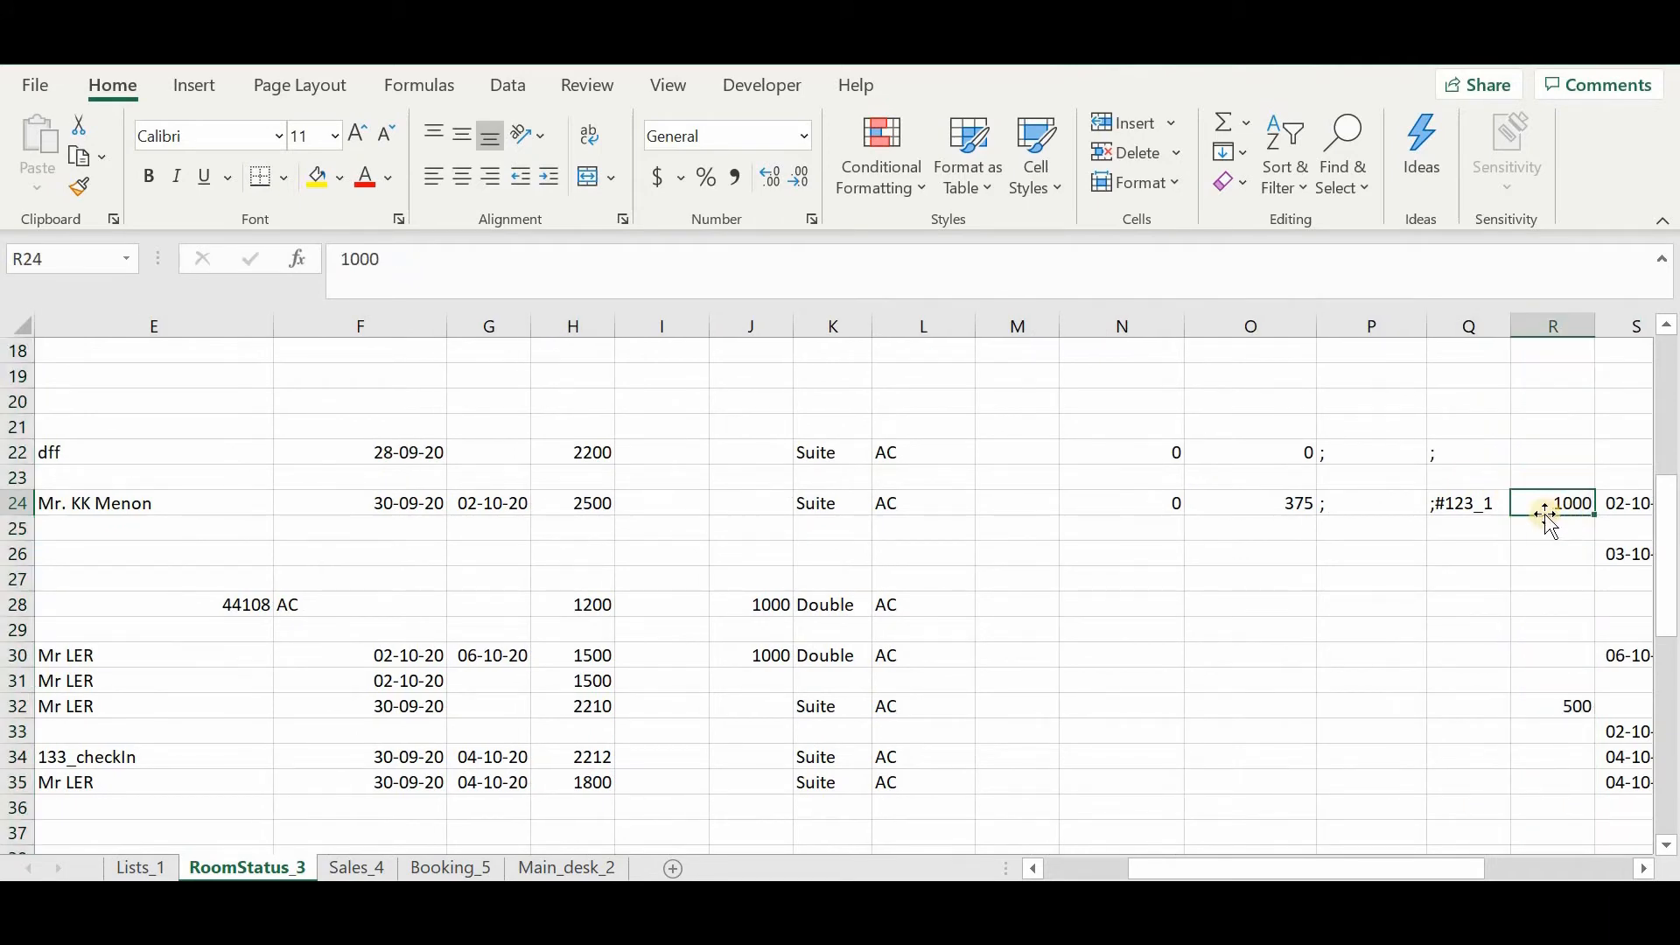
scroll(1390, 552, right, 2)
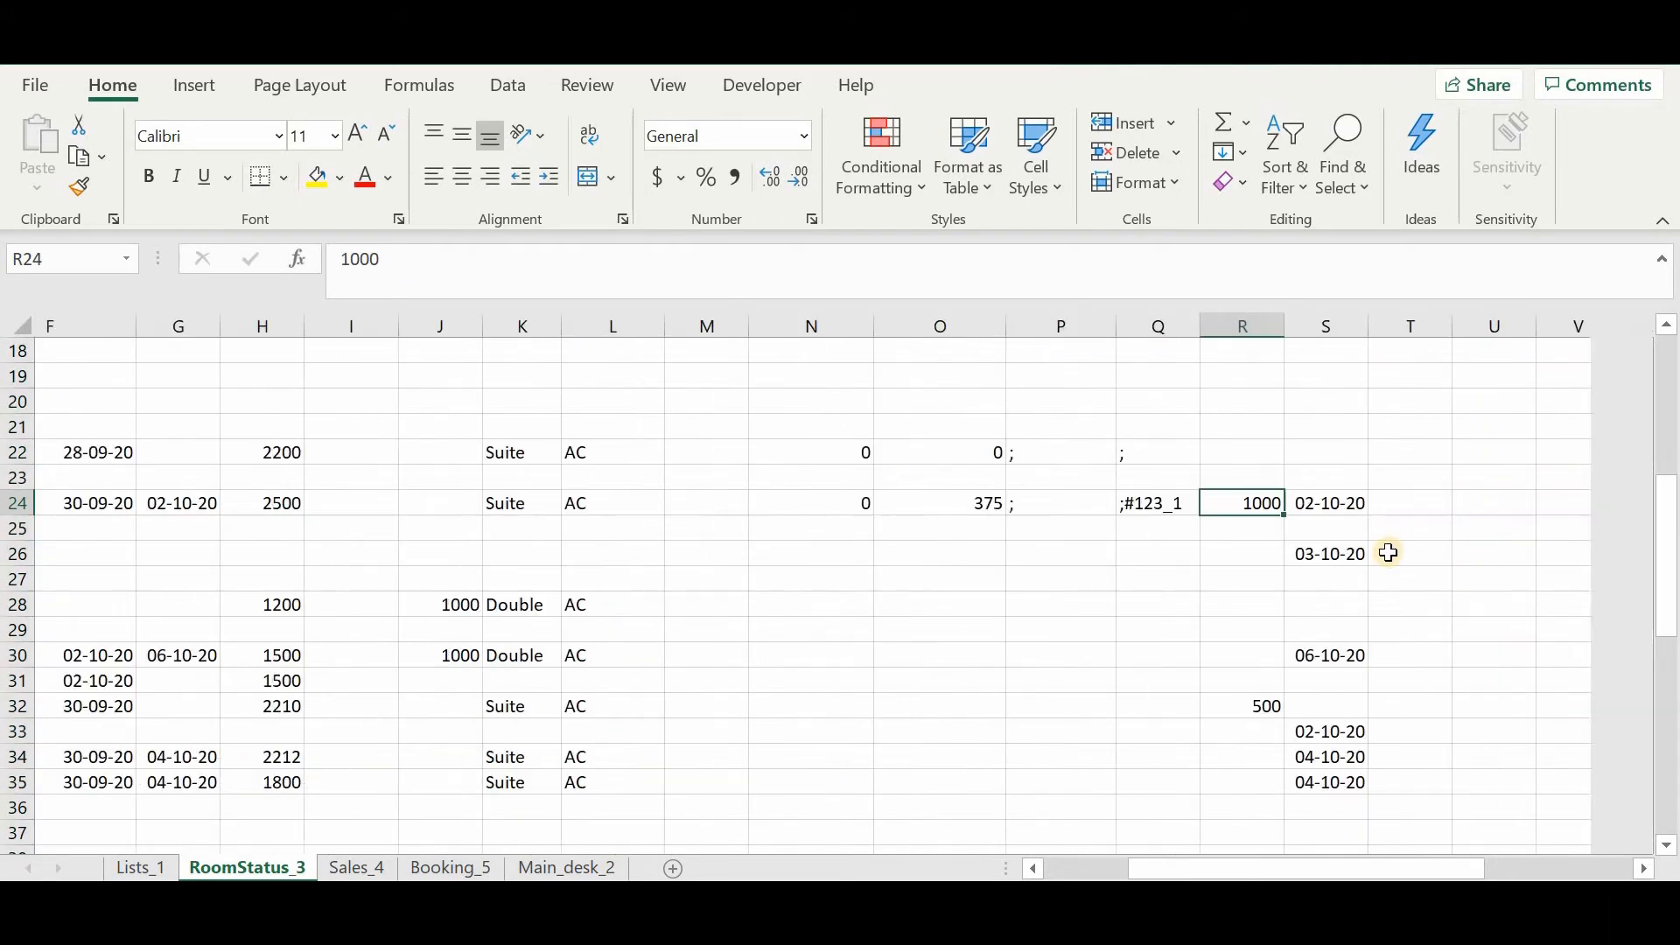
scroll(1389, 552, left, 5)
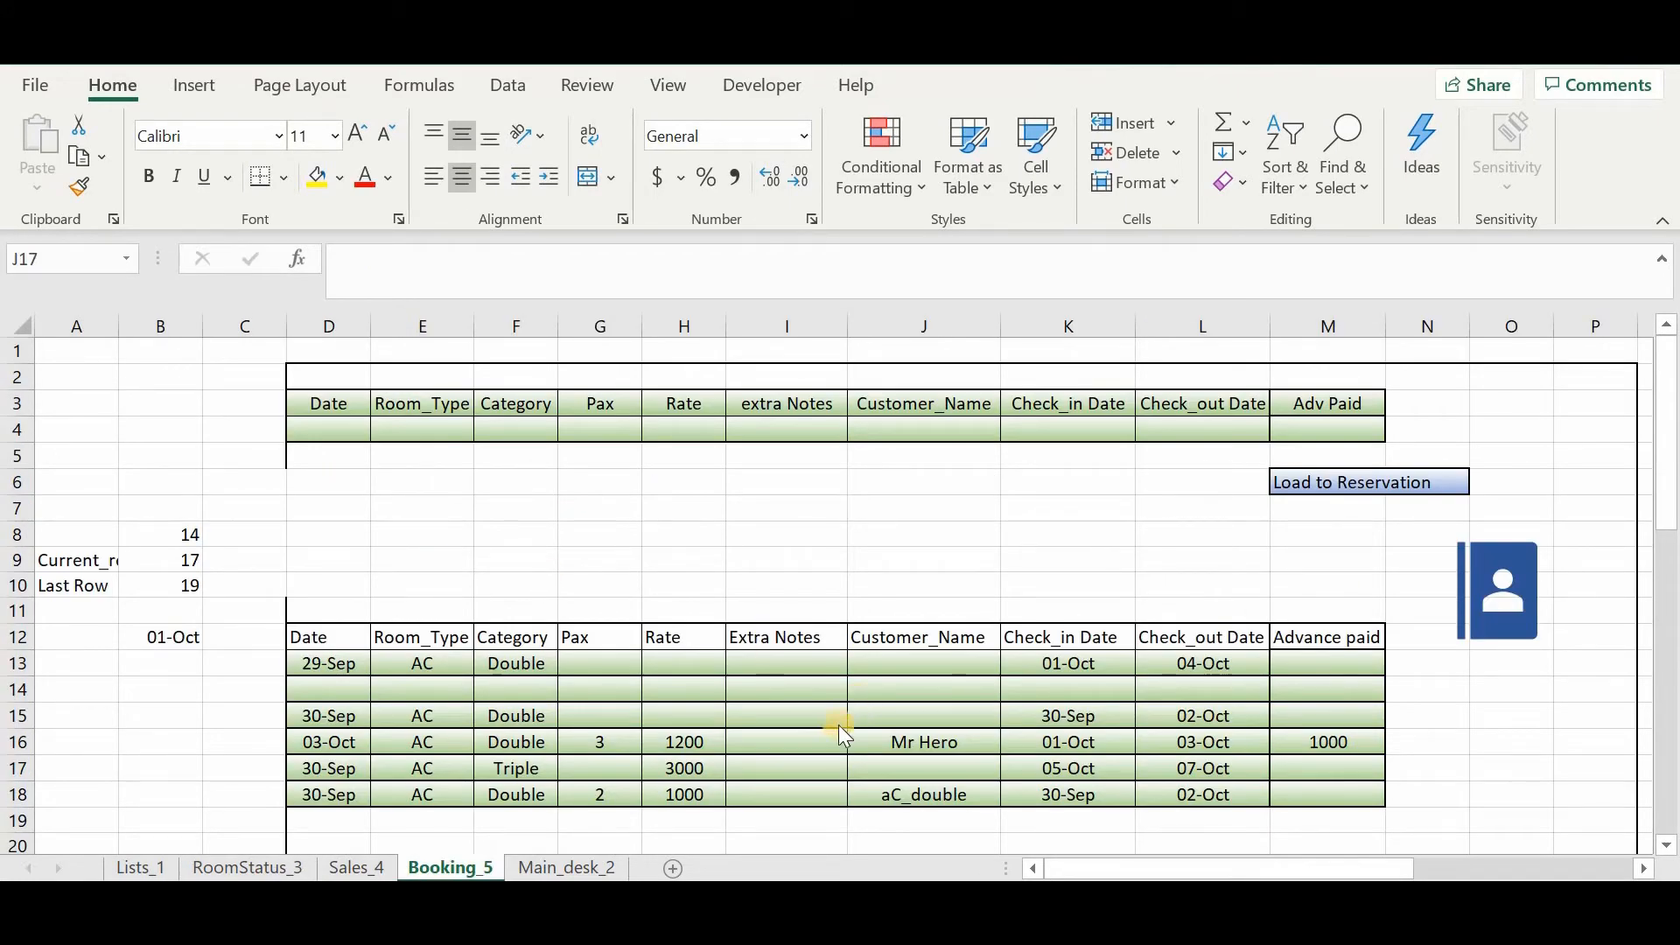
Load the row 16 booking (01-Oct to 03-Oct) from the Booking_5 sheet into the check-in form and return to Main_desk_2
click(781, 745)
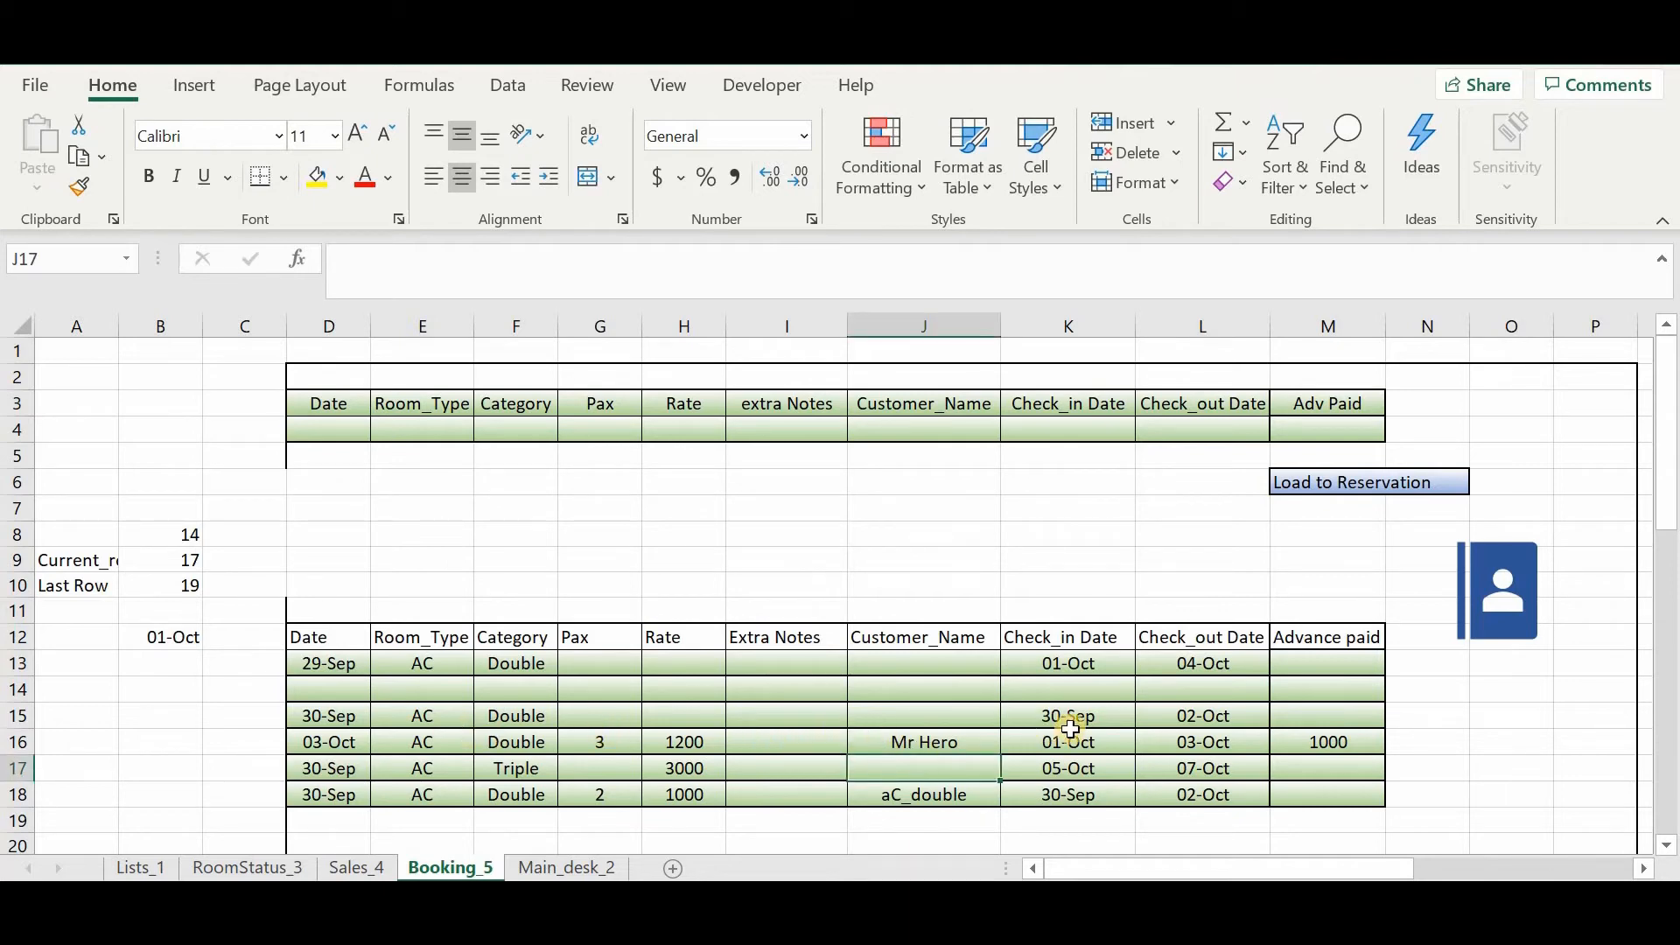
click(1204, 742)
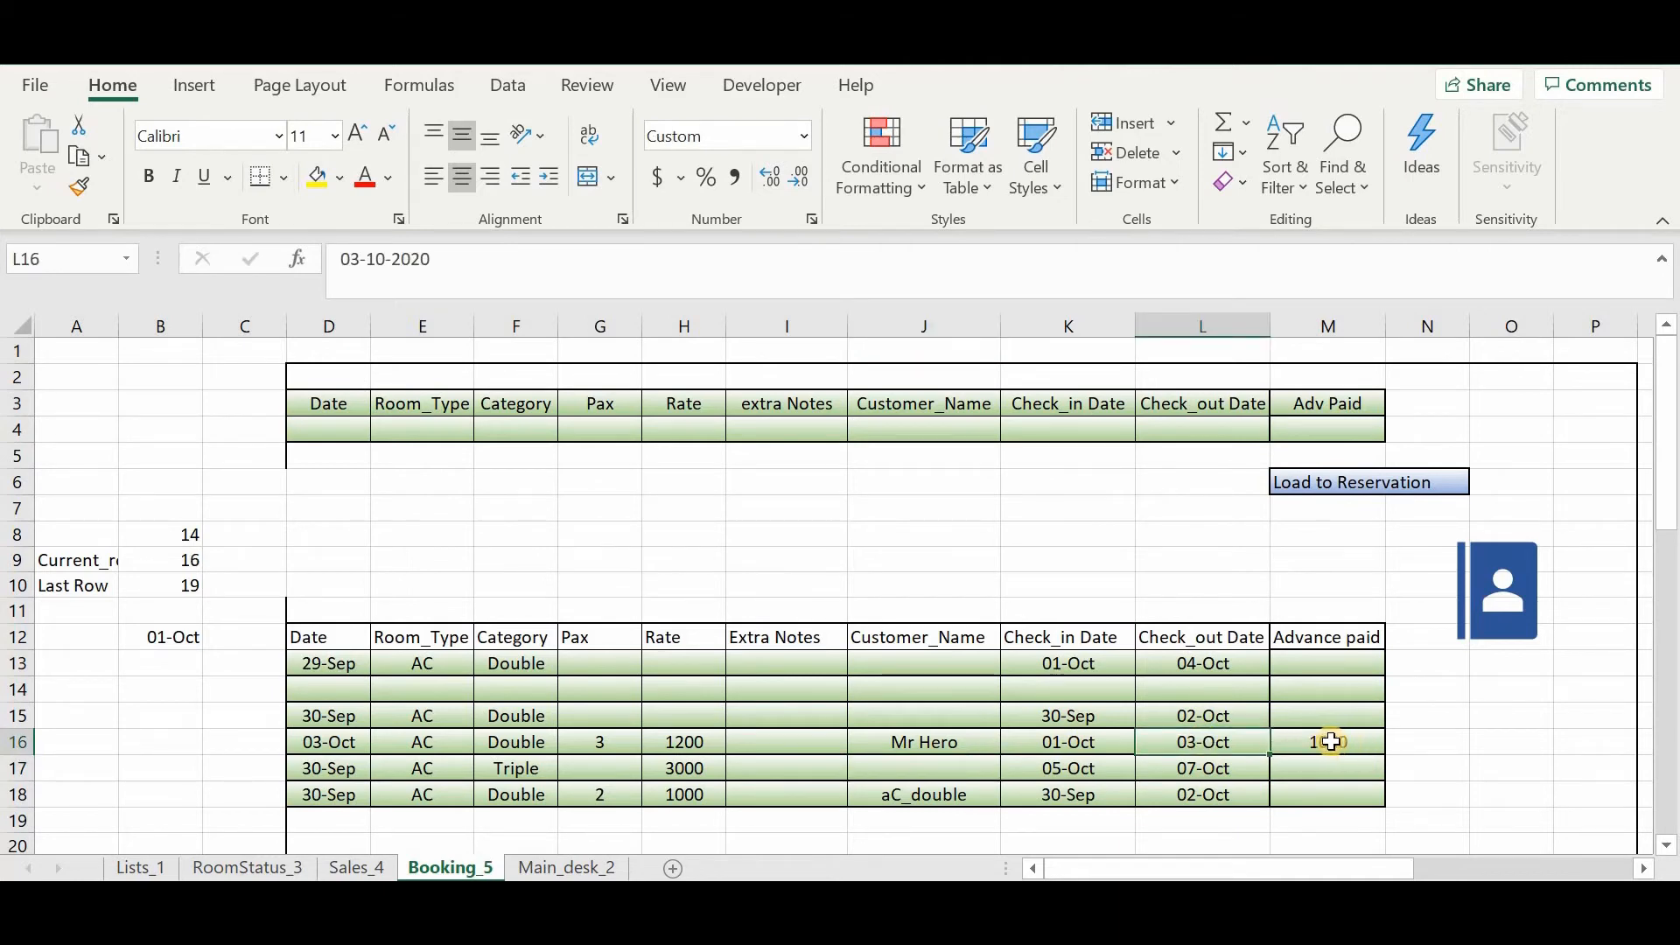
click(1502, 602)
click(561, 870)
scroll(641, 687, up, 4)
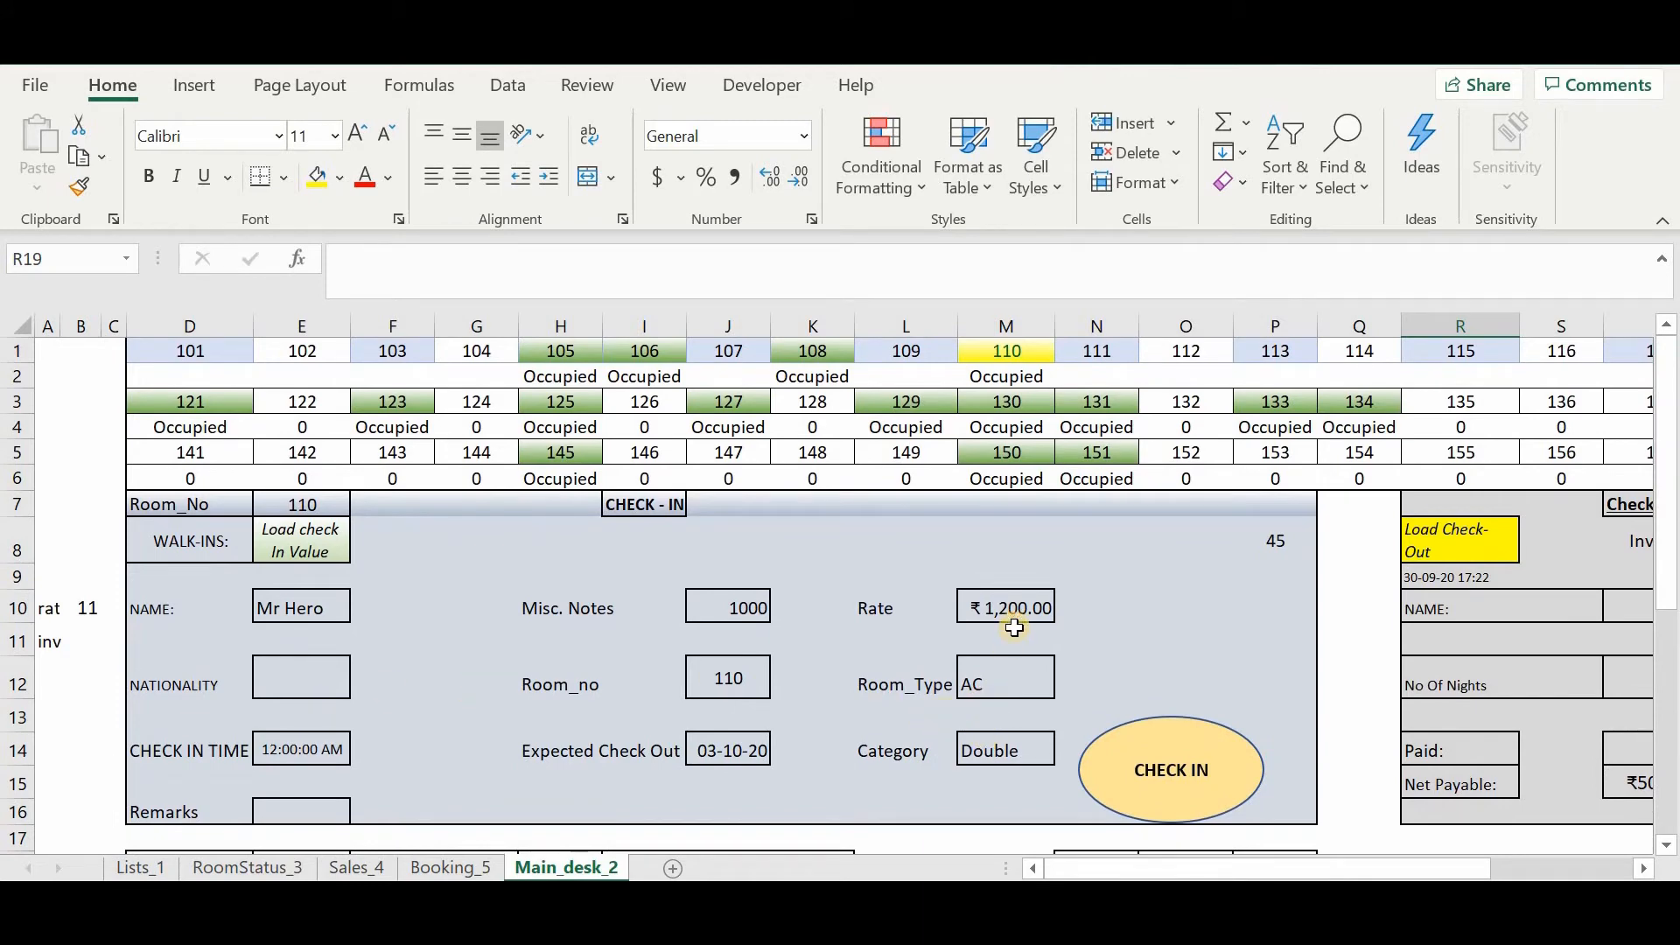
Assign the loaded booking to room 114, review its check-in details and pending advance, and complete the check-in
click(1363, 351)
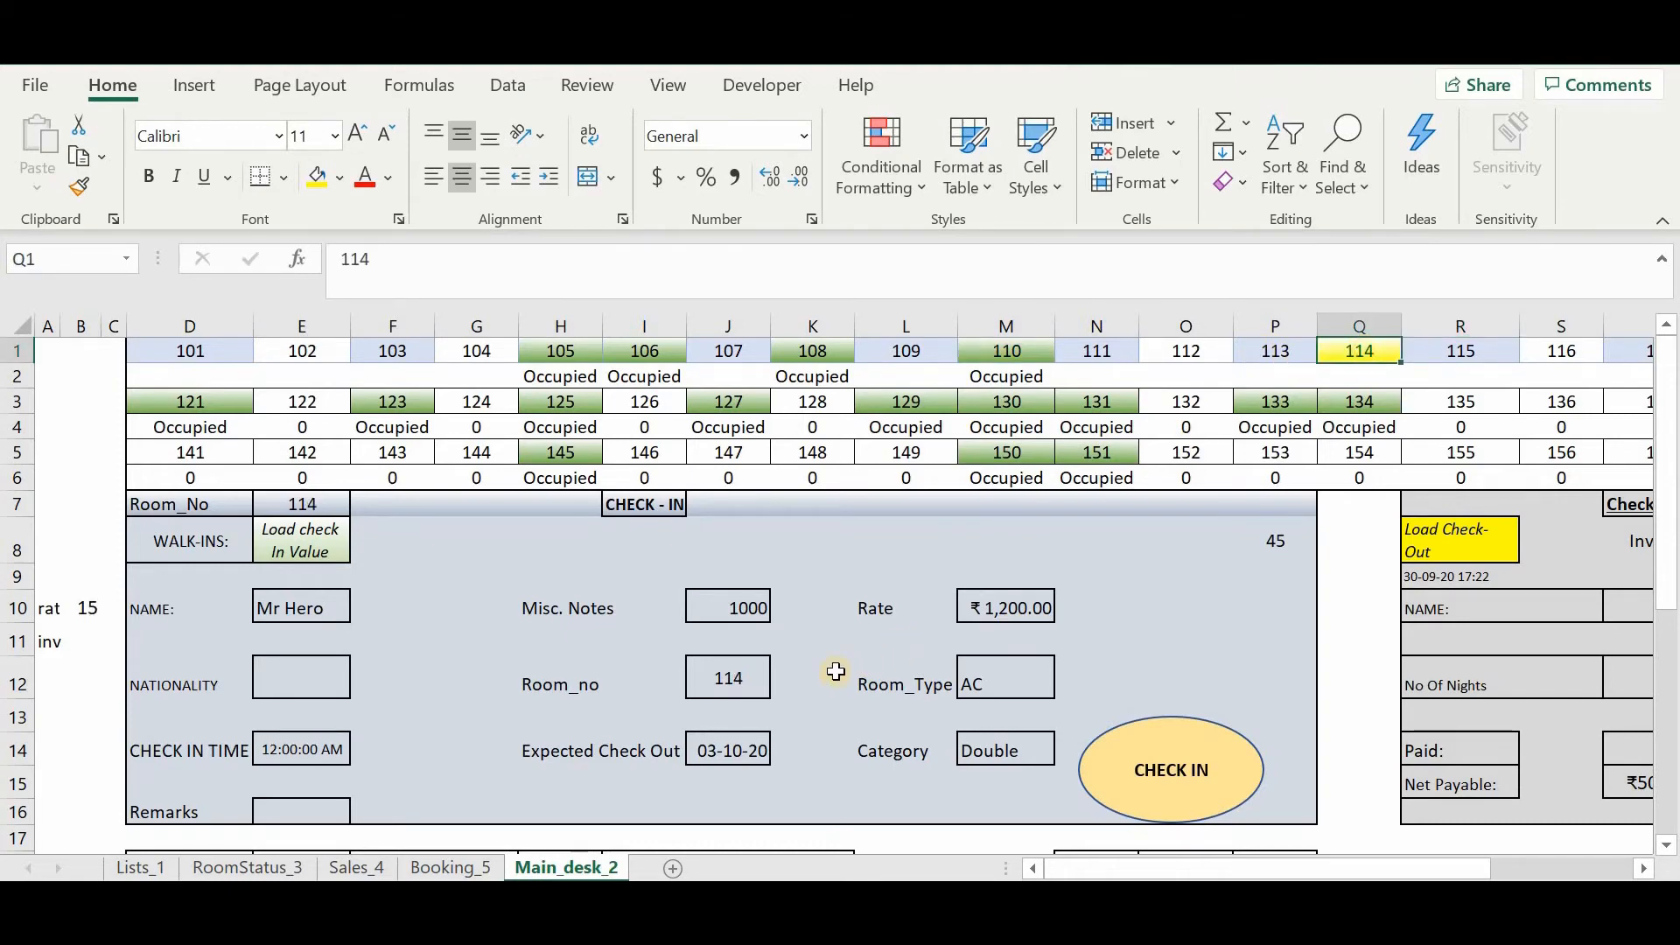
scroll(835, 672, down, 2)
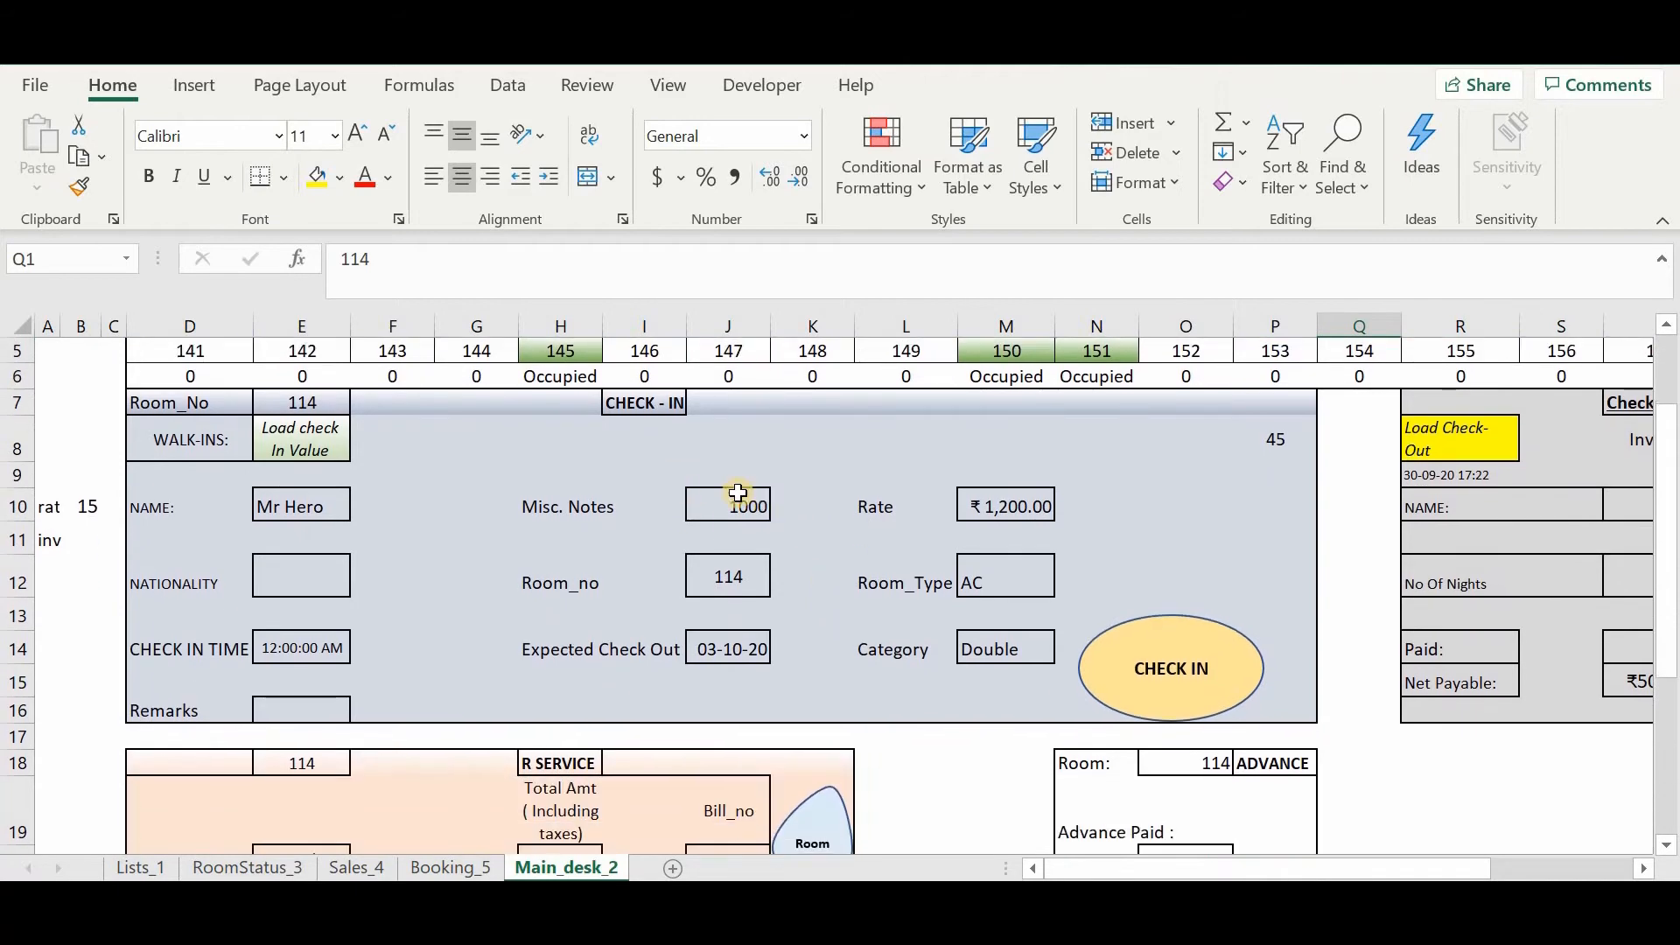
scroll(761, 507, down, 2)
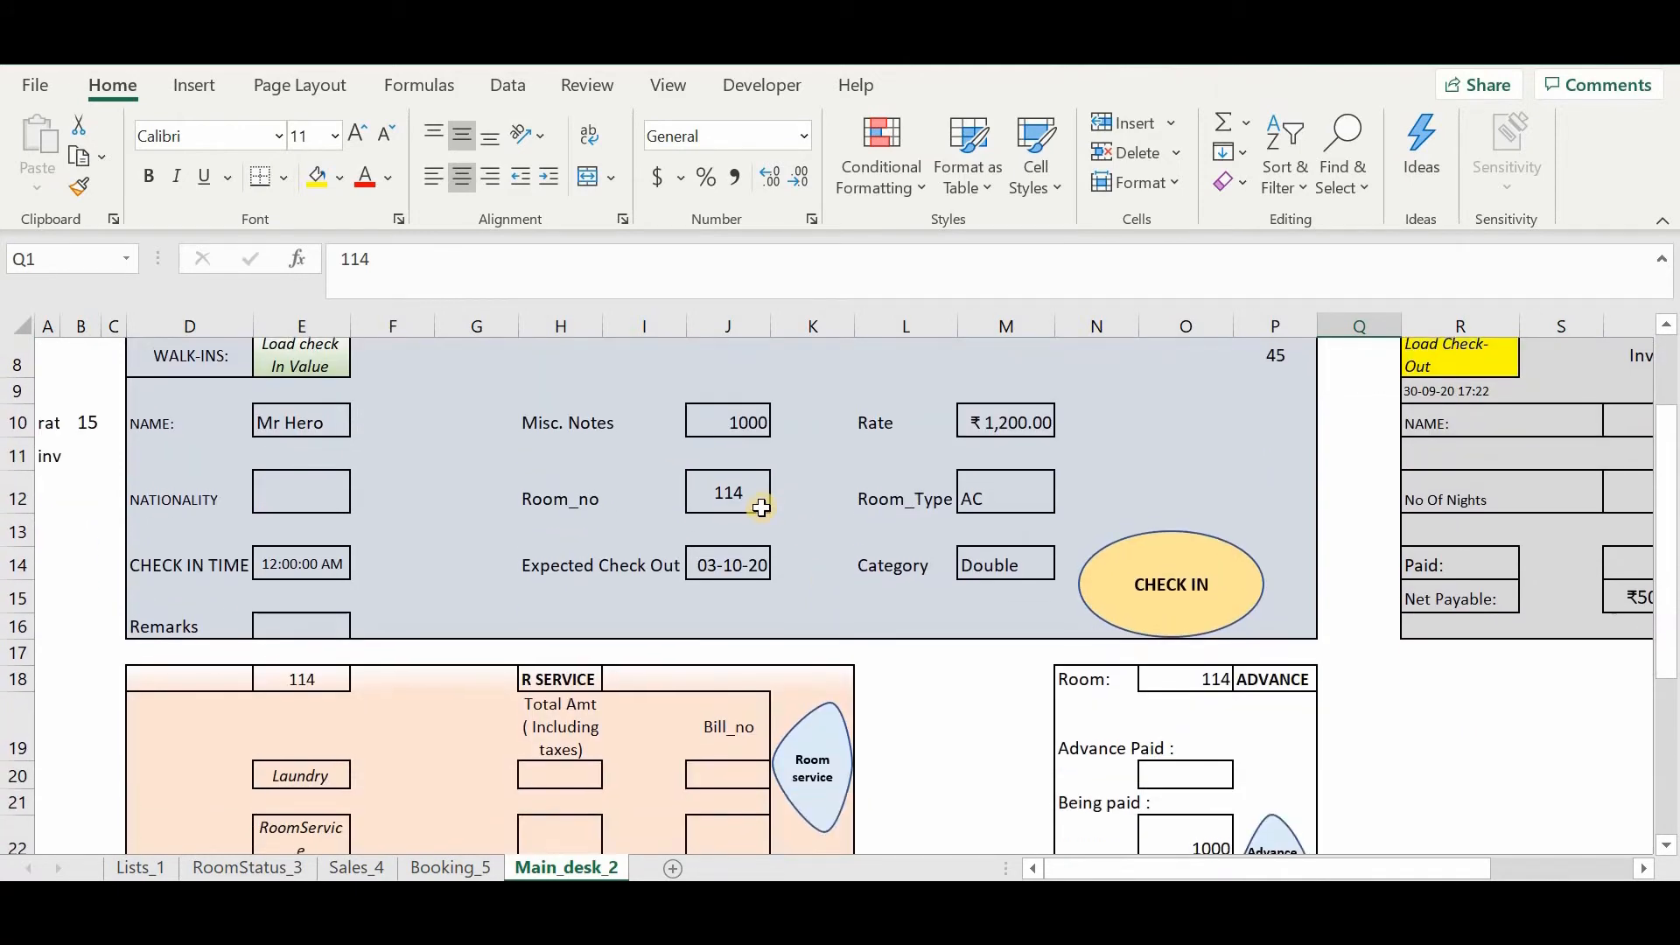
scroll(762, 508, up, 1)
scroll(762, 507, down, 3)
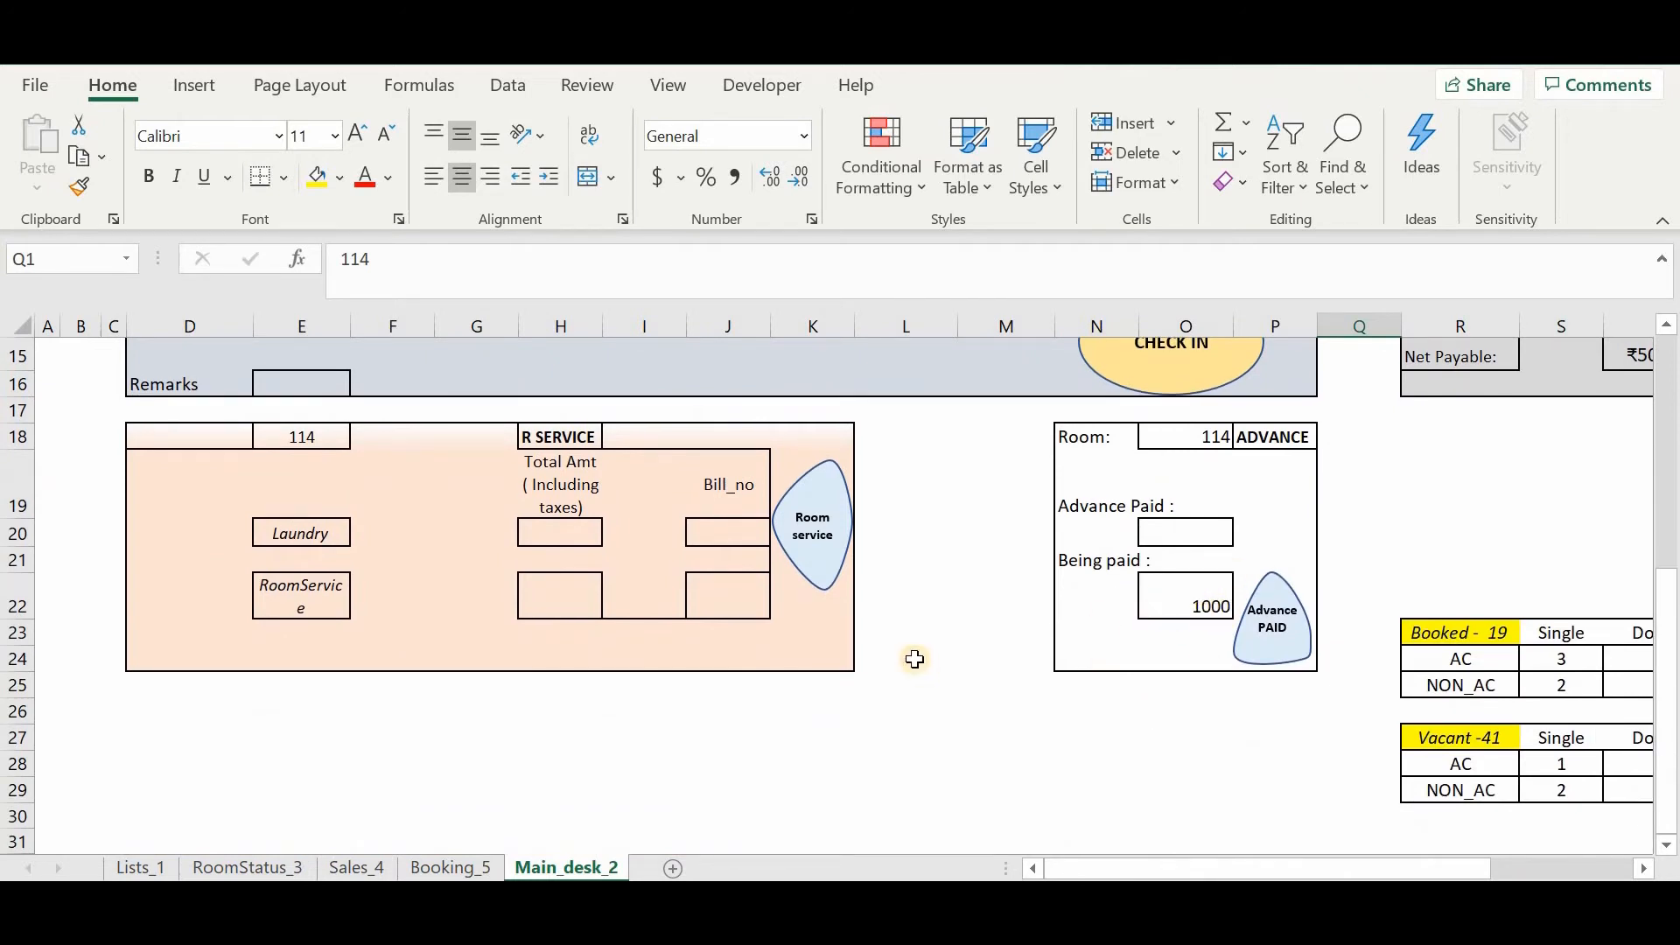
scroll(915, 660, up, 5)
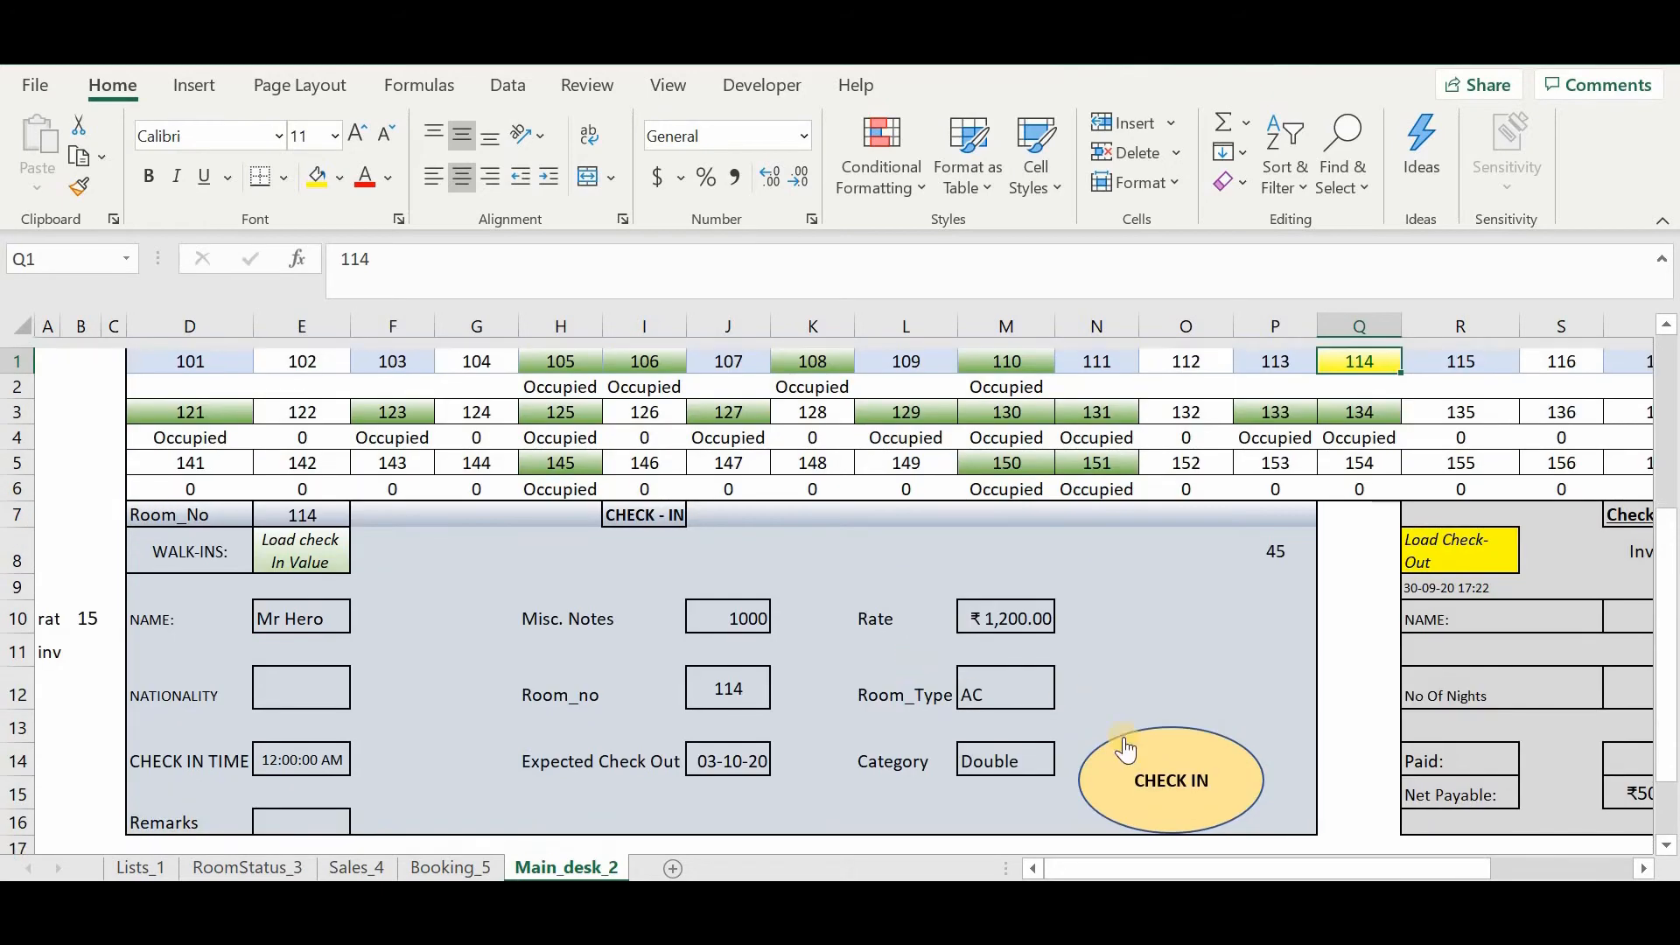
click(1151, 768)
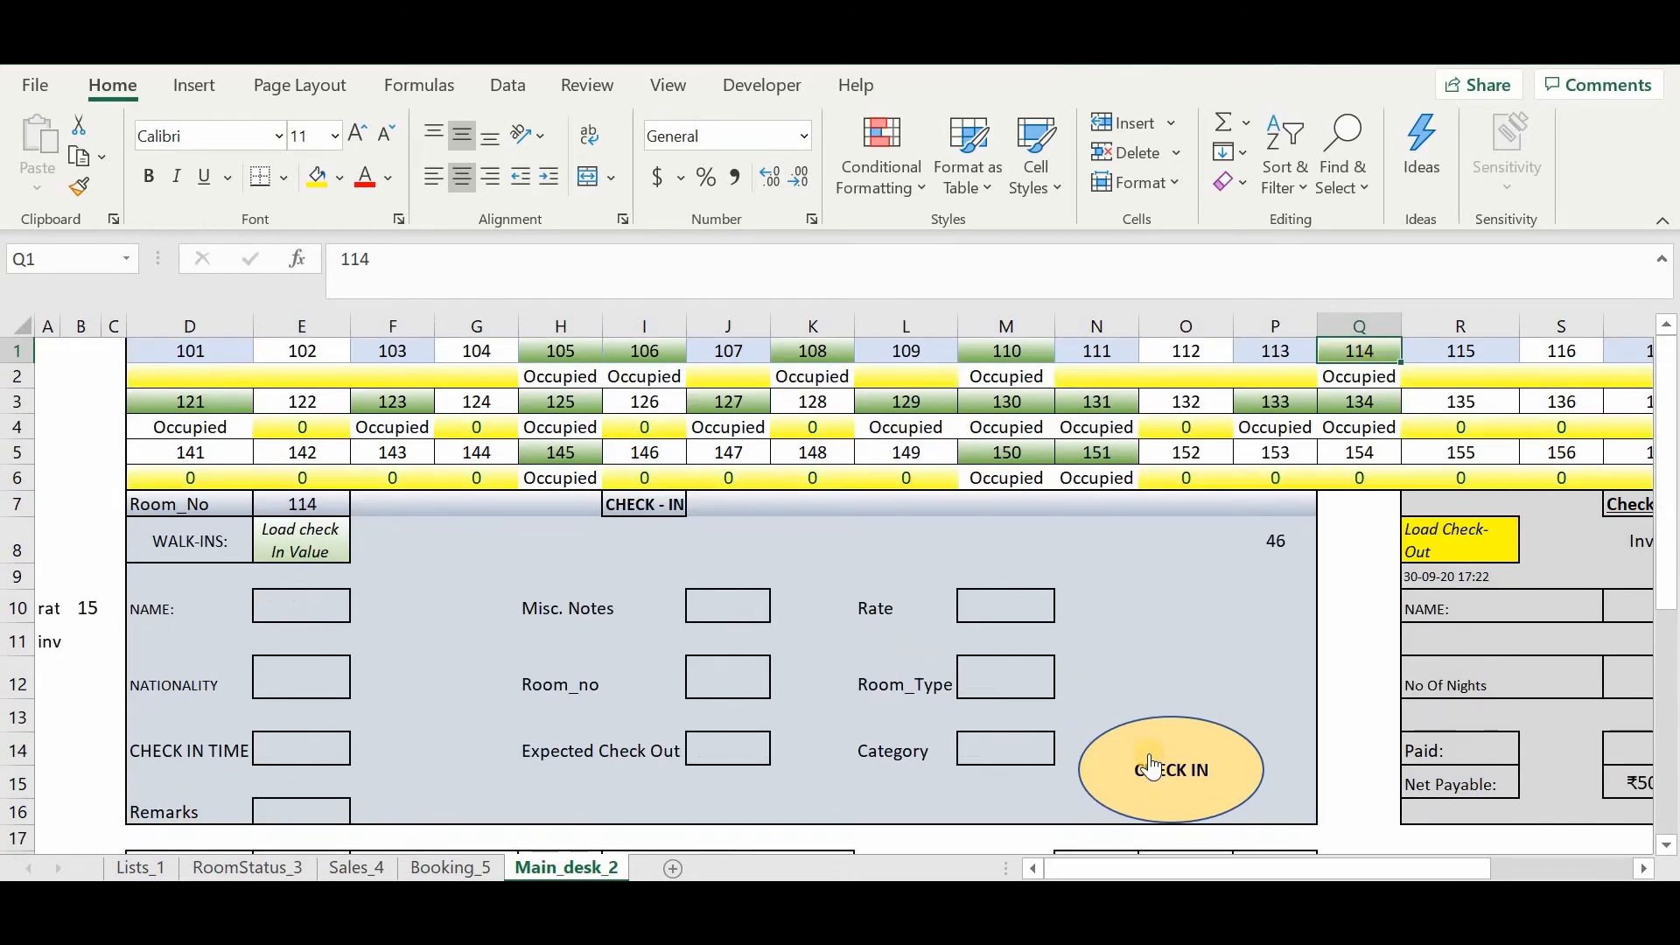
Record the prefilled 1000 advance payment for room 114
click(1172, 628)
scroll(1174, 621, down, 6)
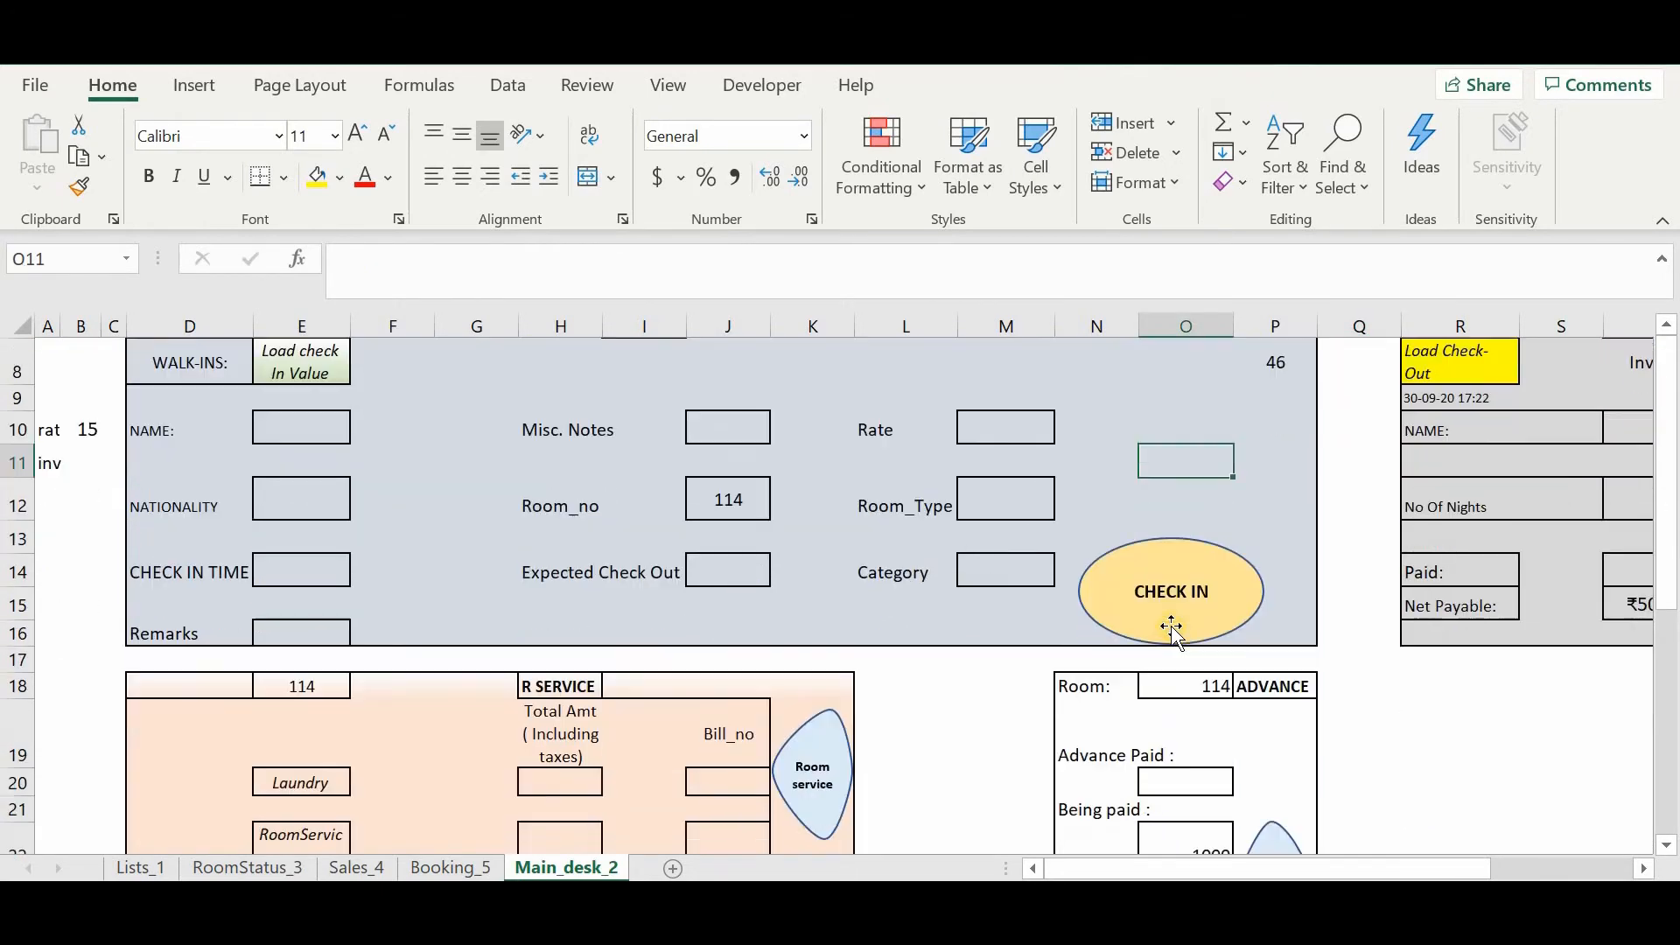
click(1284, 550)
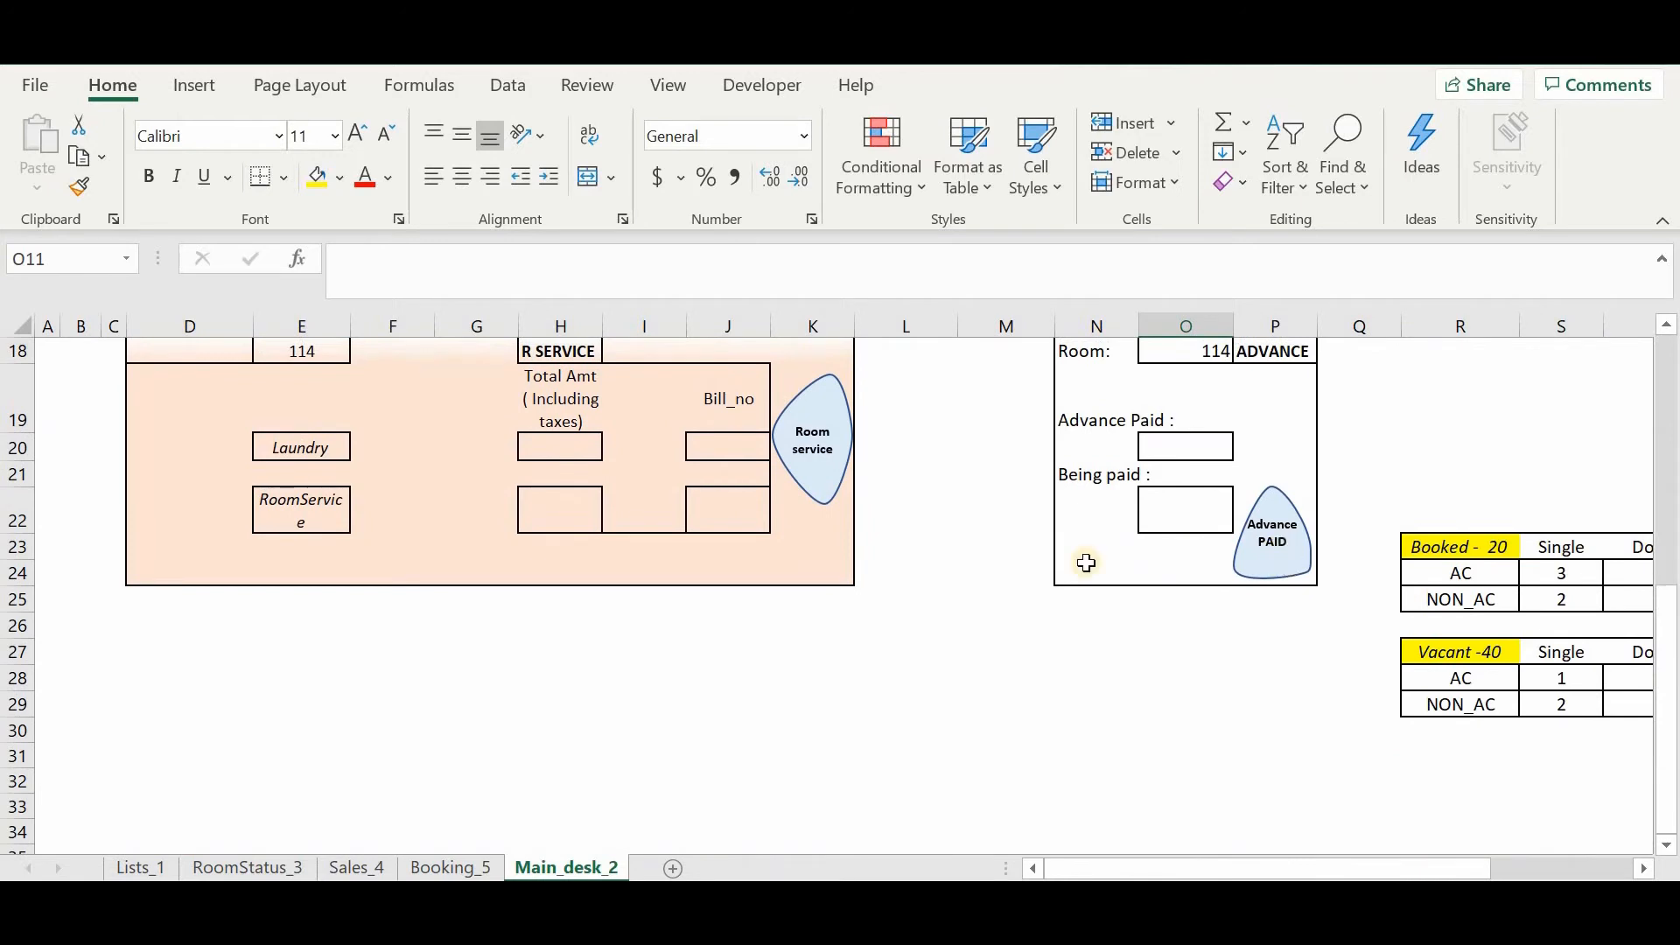
Load room 114's details into the Check-Out form and review the nights, advance paid and net payable amount
scroll(999, 569, up, 2)
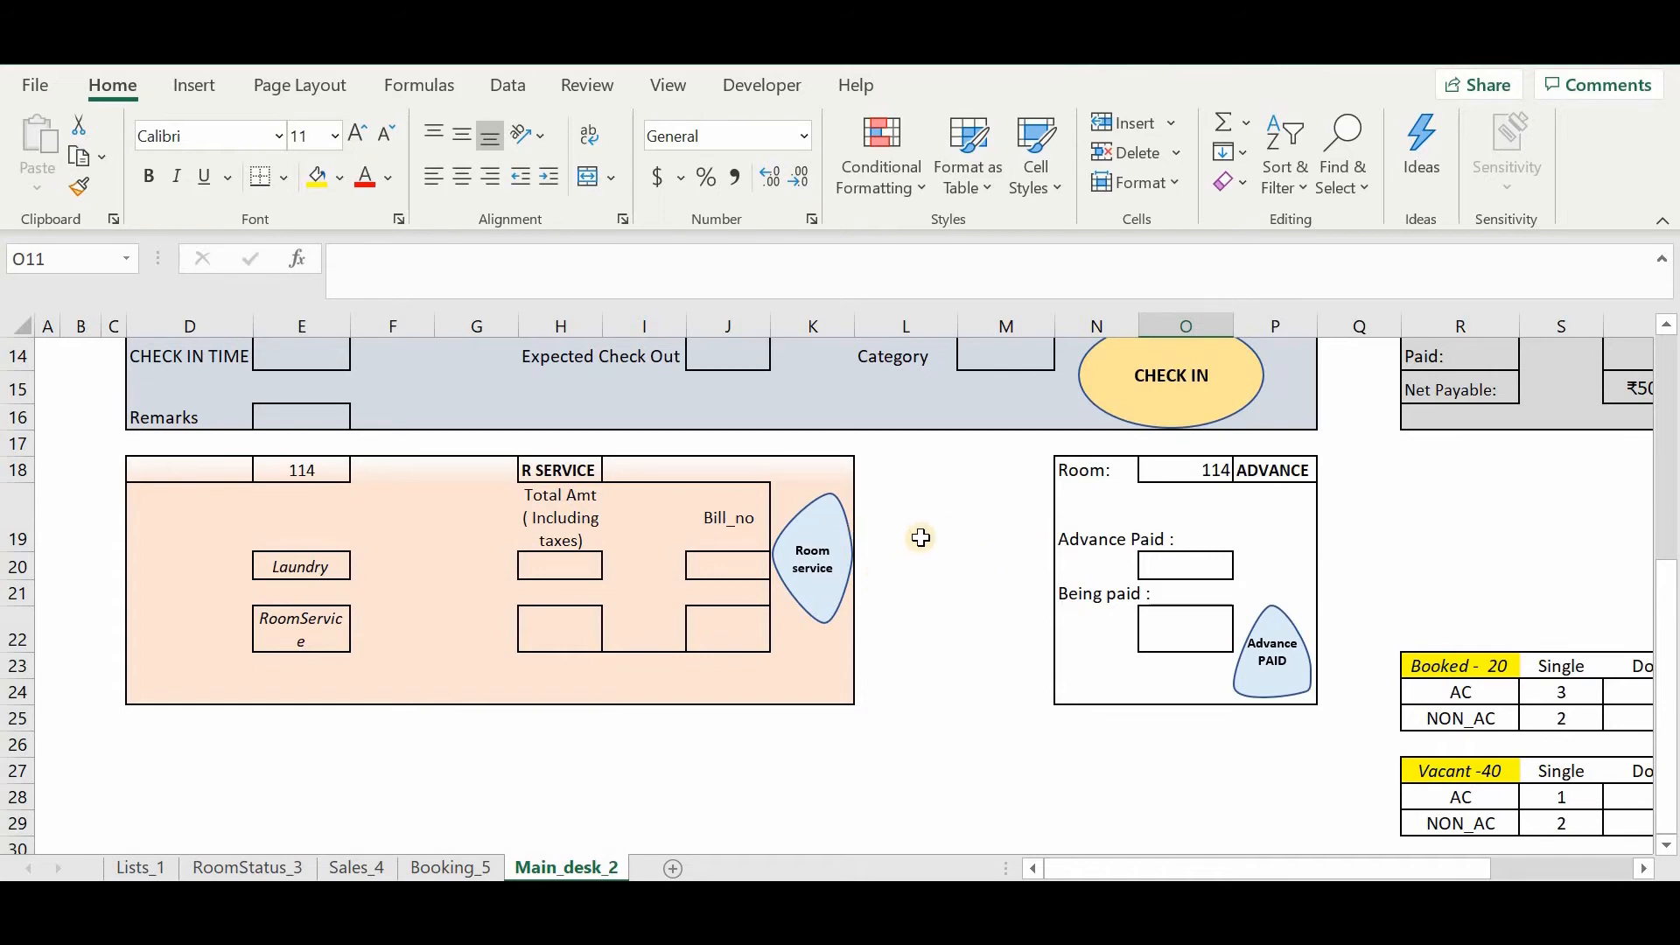
scroll(921, 537, up, 1)
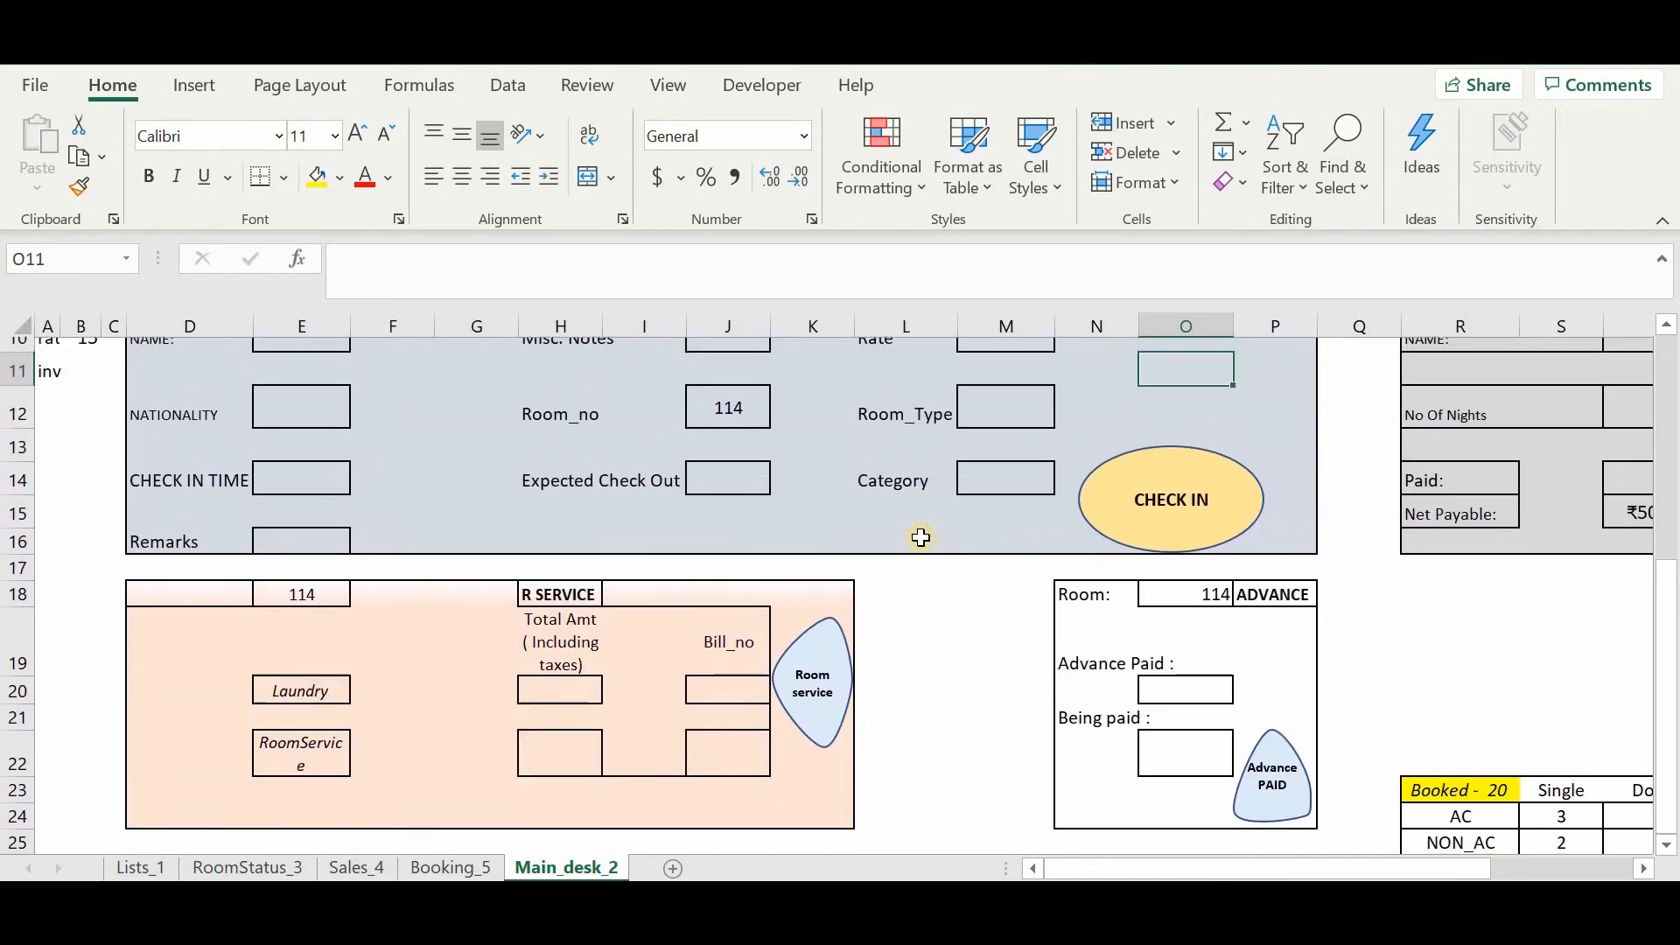
scroll(920, 537, up, 2)
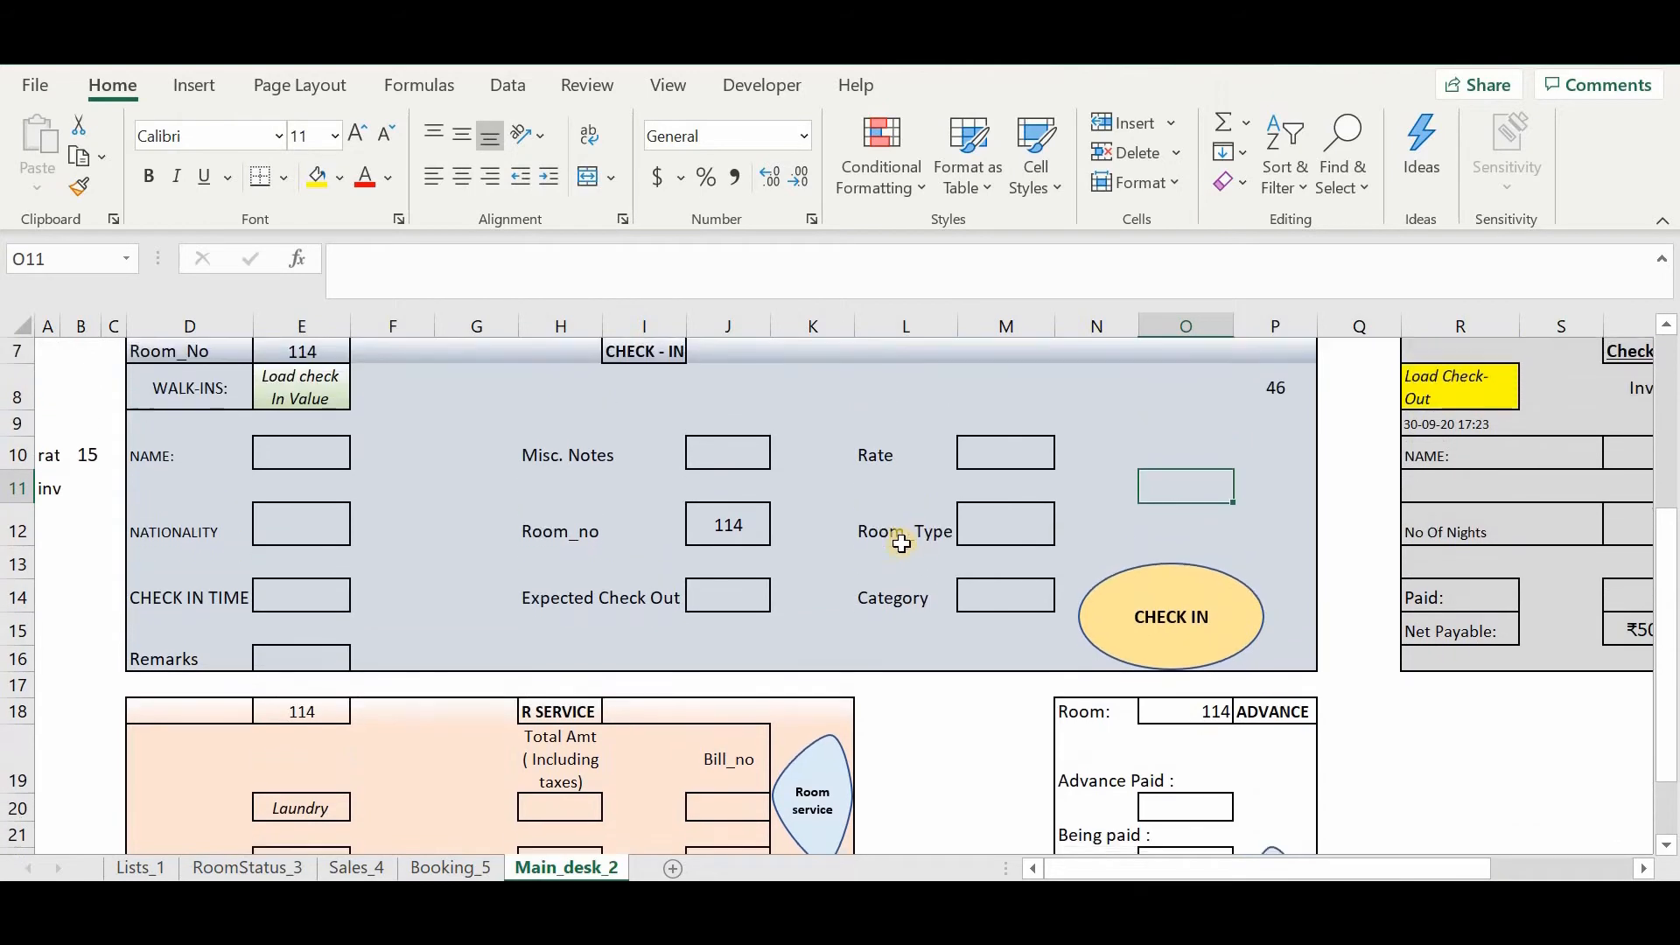
scroll(897, 546, down, 1)
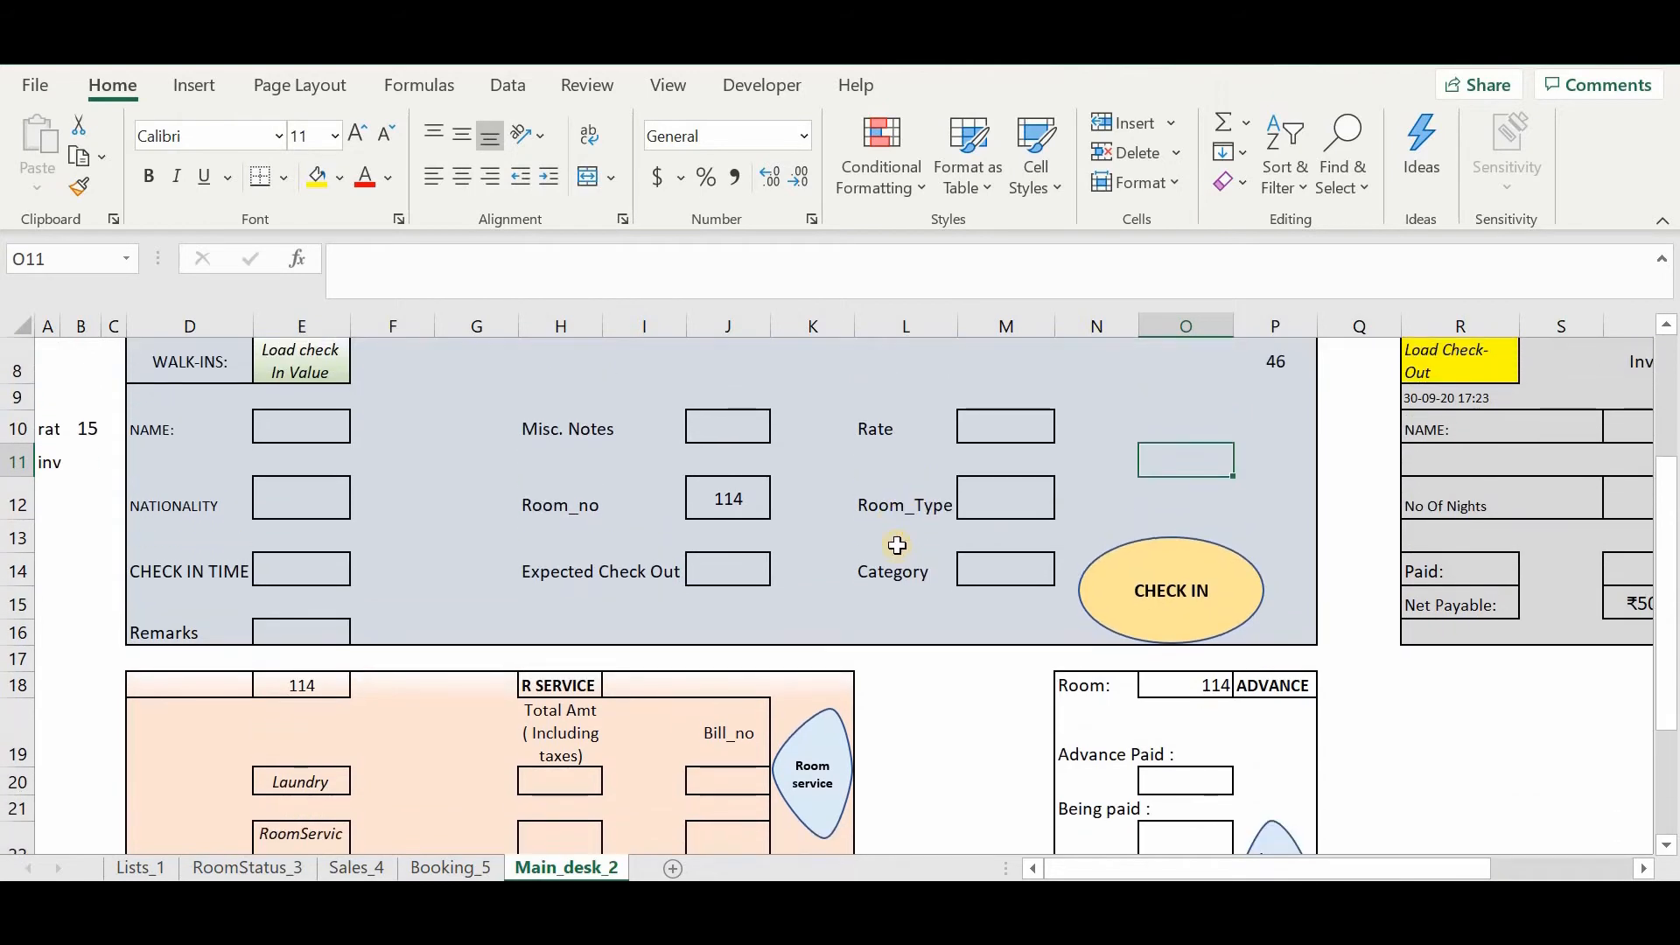
scroll(897, 543, right, 3)
scroll(1188, 526, up, 2)
scroll(1188, 526, up, 1)
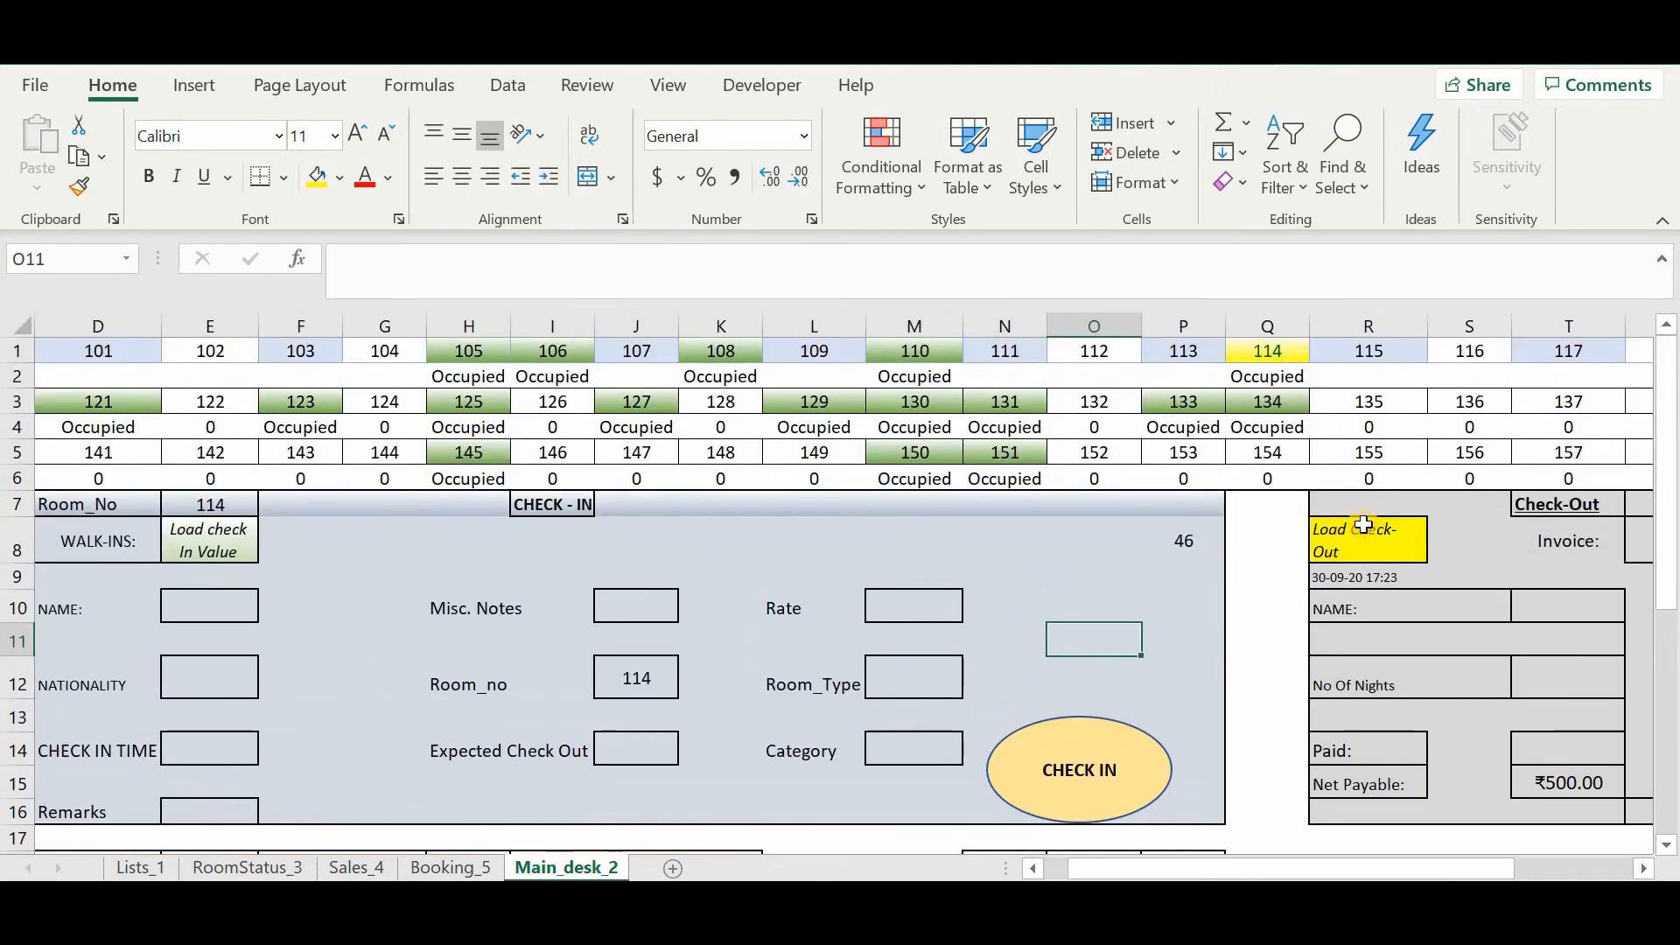
scroll(1364, 525, right, 4)
click(995, 546)
scroll(1166, 741, down, 1)
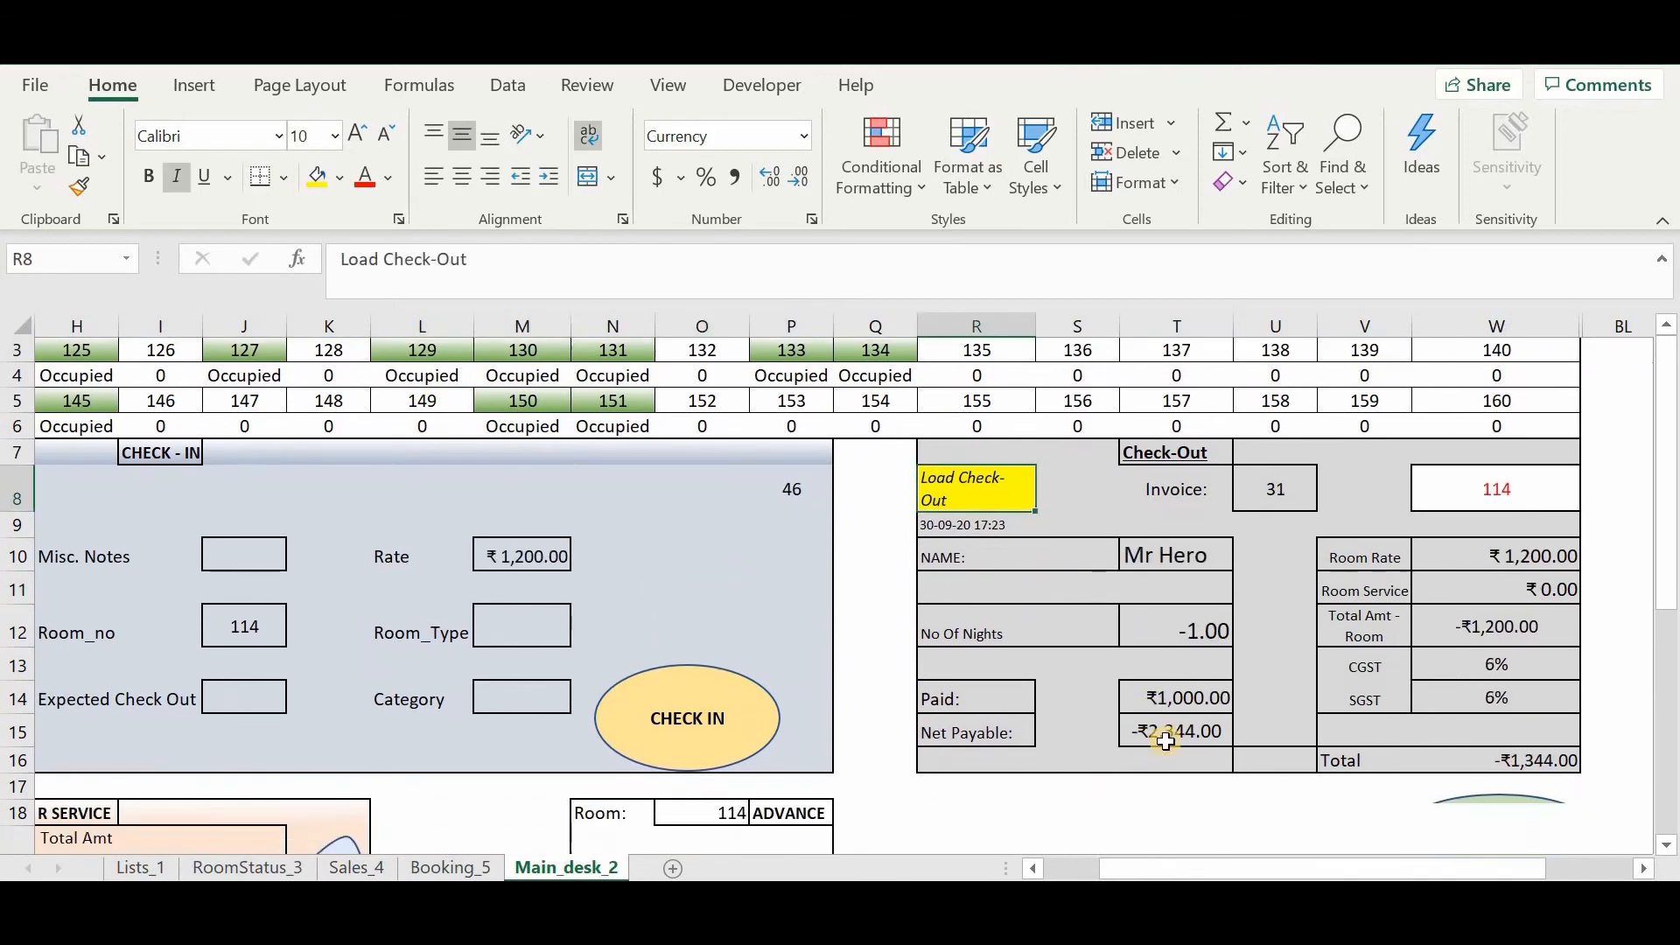
scroll(1165, 741, down, 1)
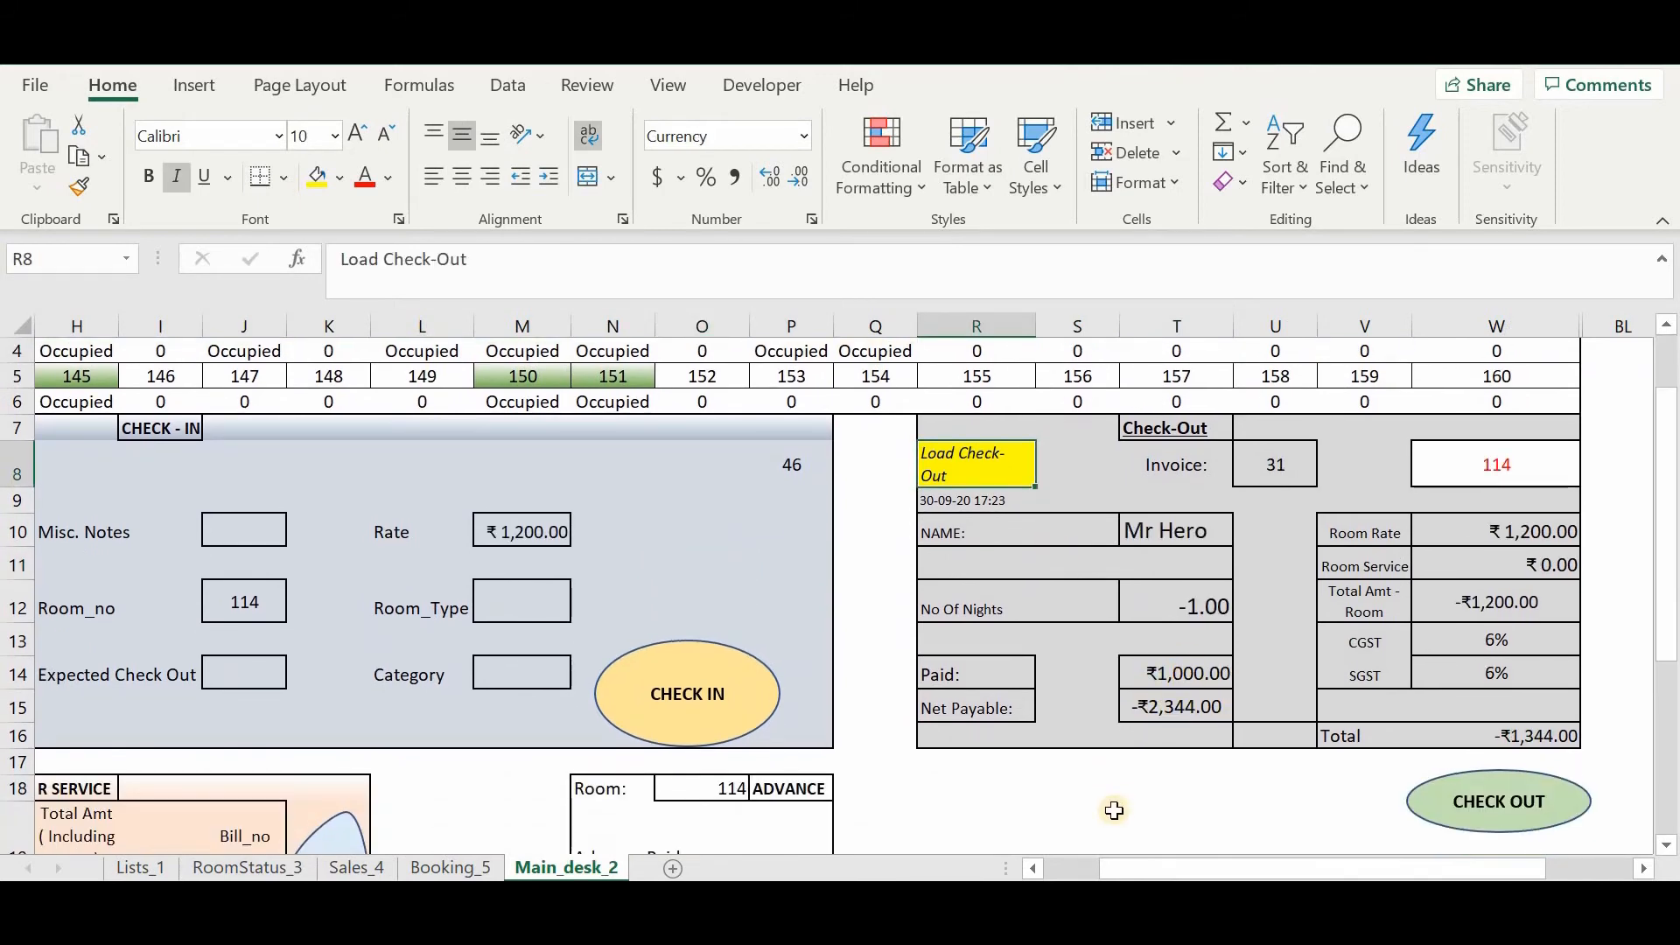
scroll(1113, 810, down, 2)
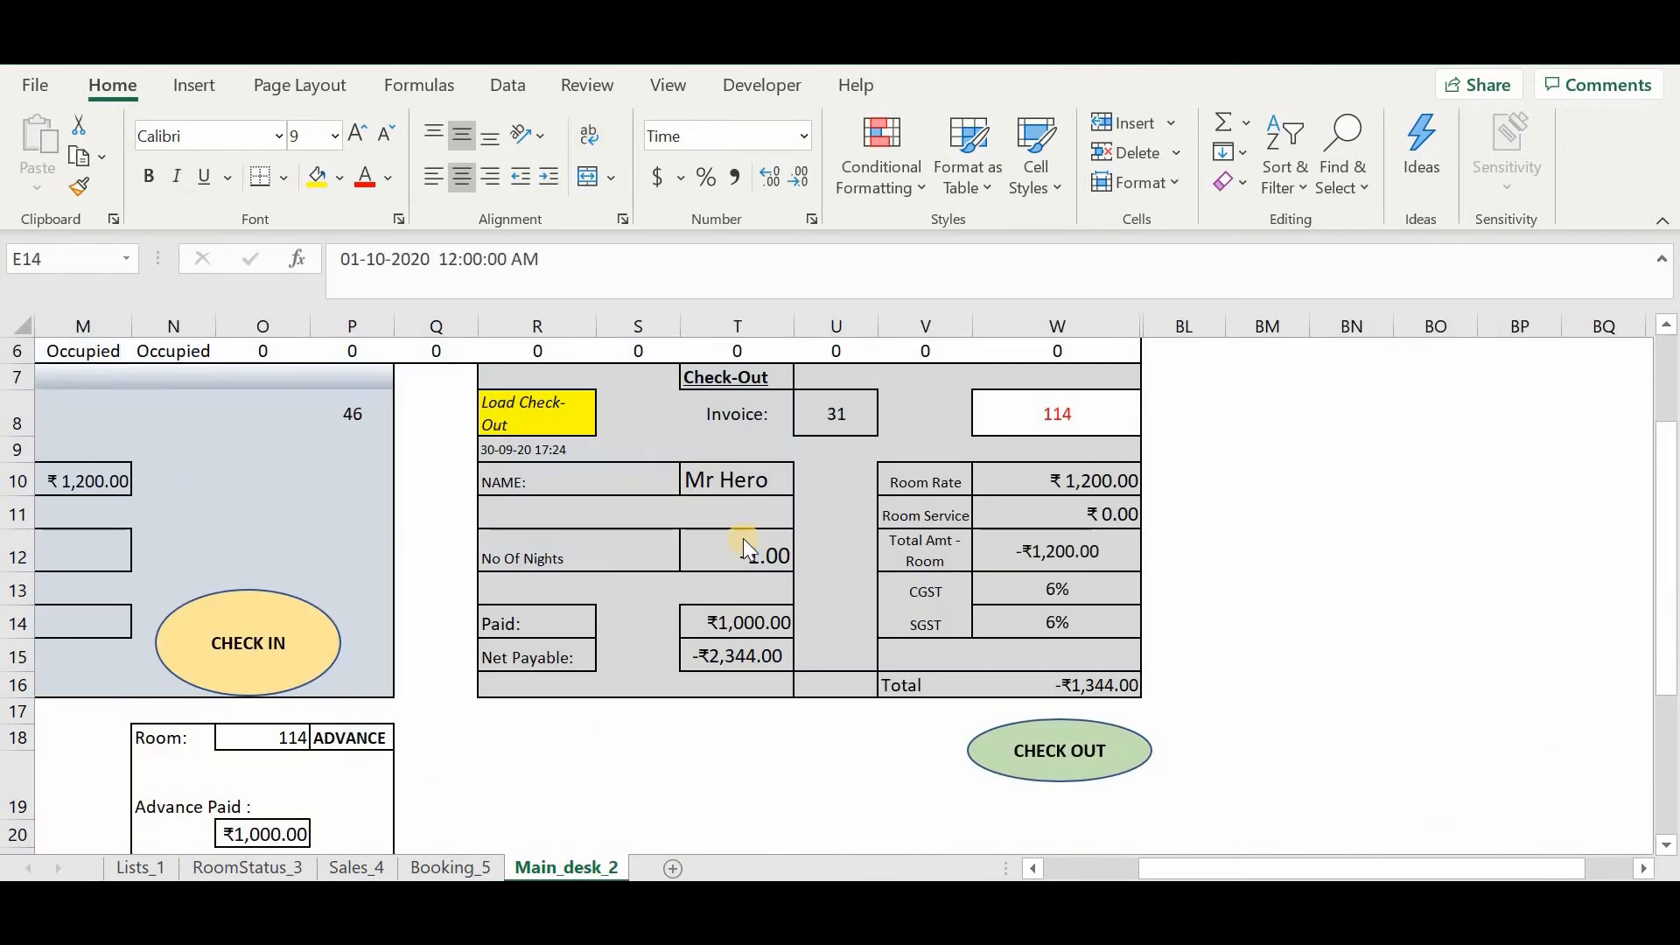
Compare room 114's check-in time with the formula in the No Of Nights cell of the Check-Out form
scroll(743, 539, left, 5)
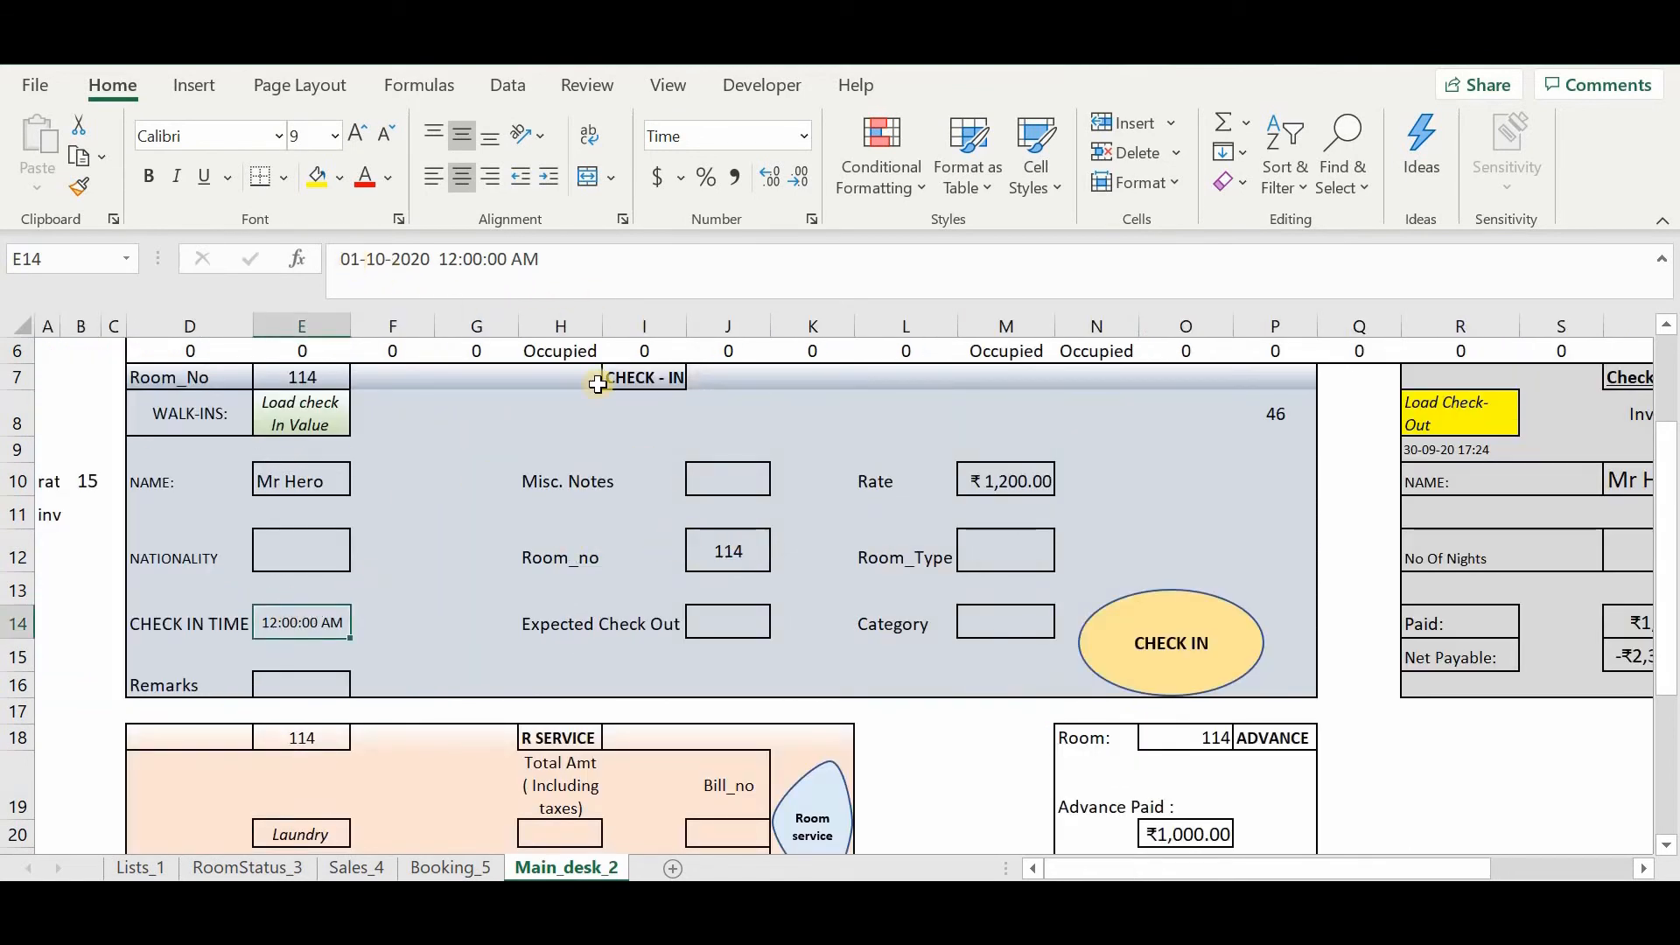
click(473, 538)
scroll(473, 534, right, 3)
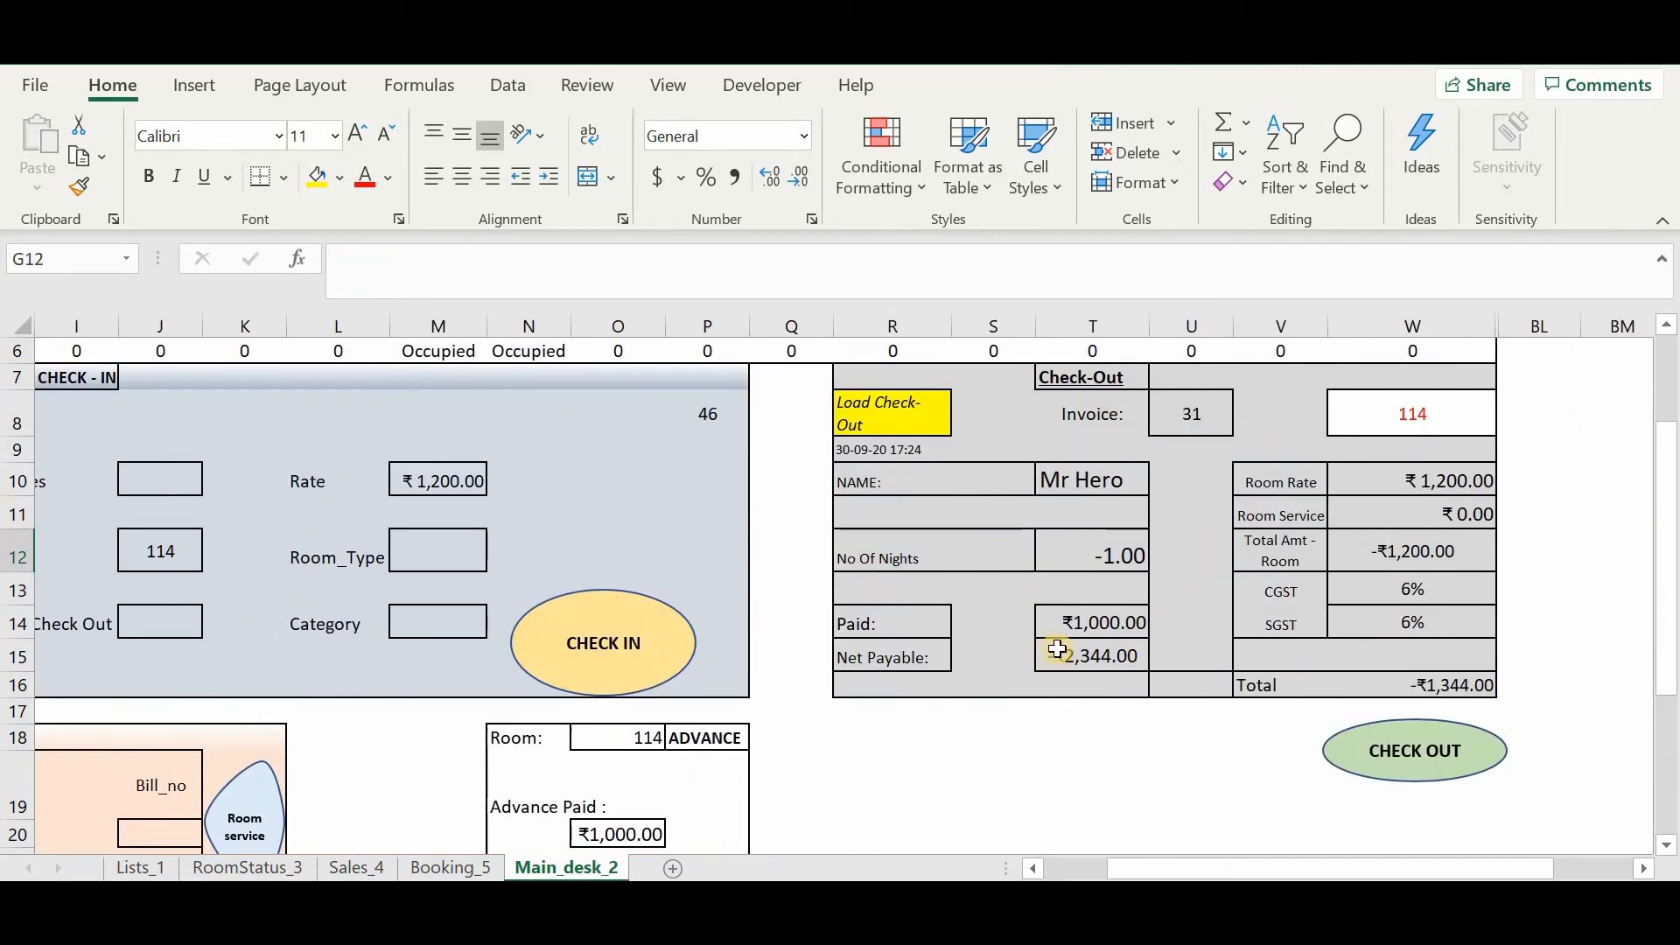
click(1113, 554)
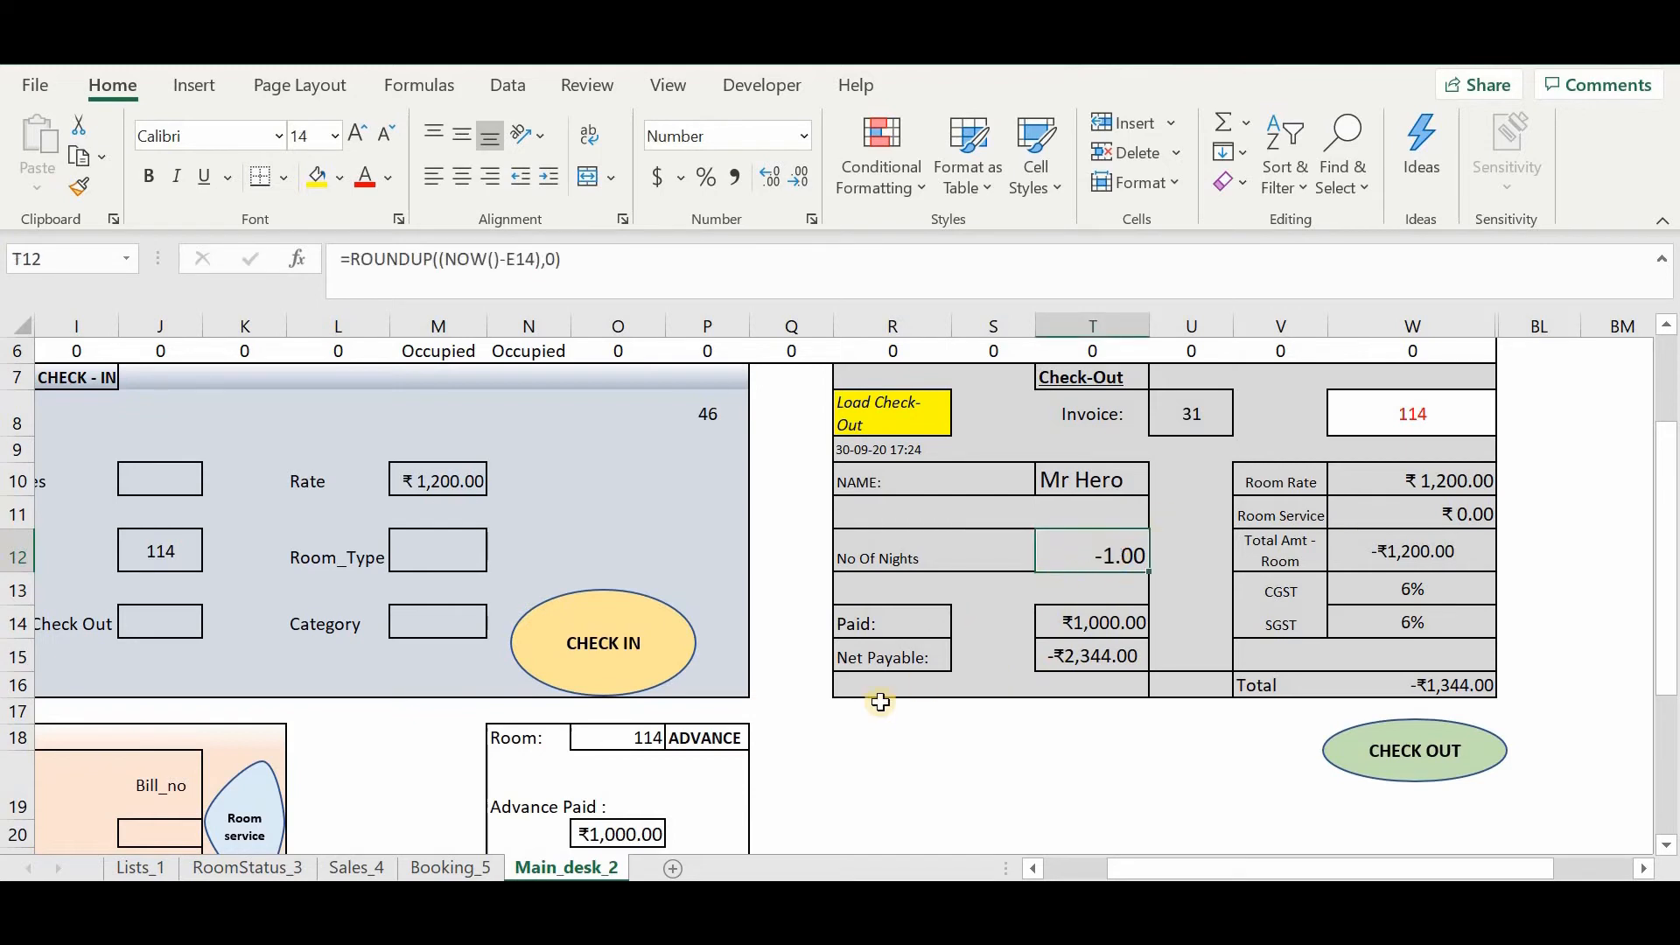
click(1014, 770)
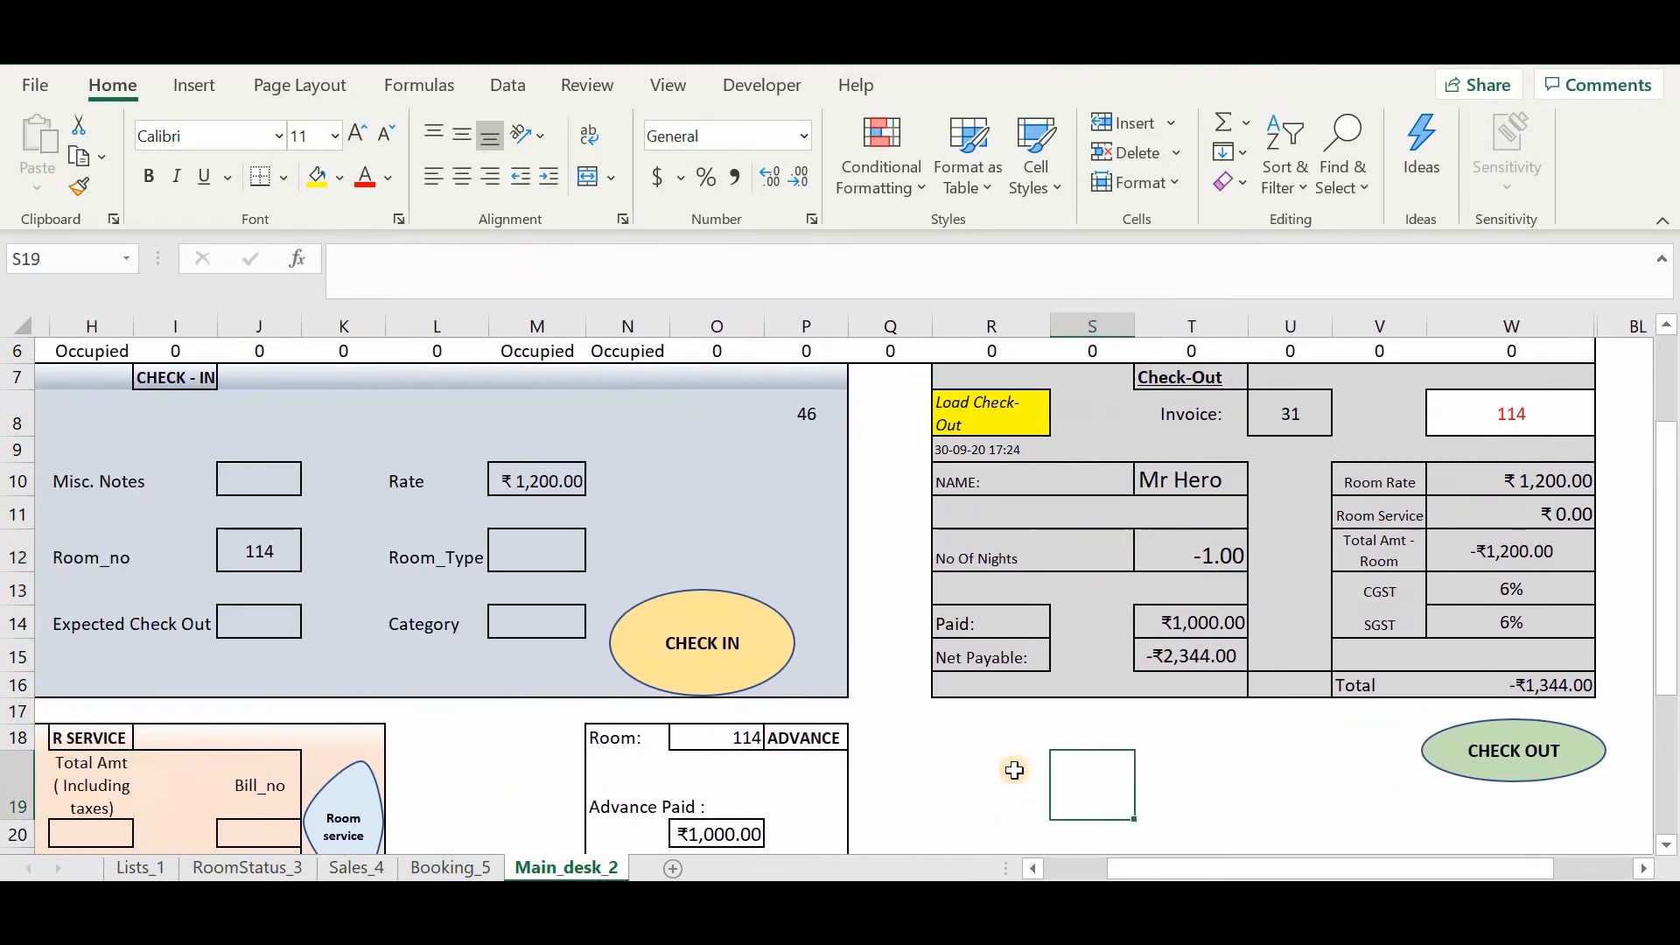
scroll(1015, 770, left, 6)
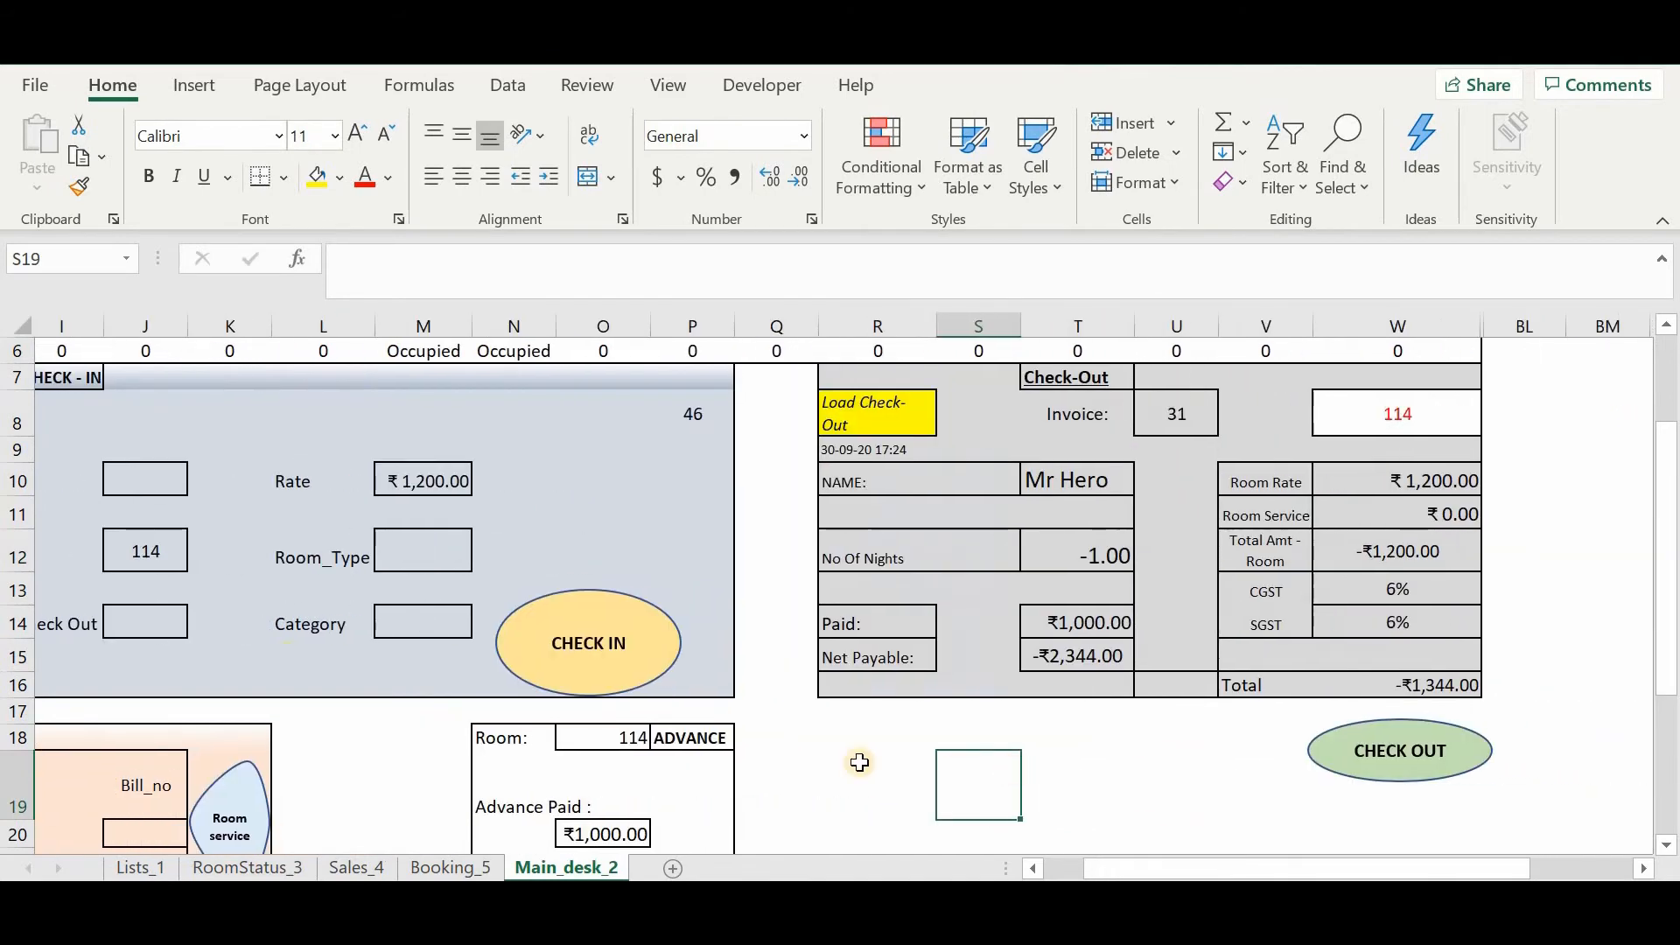
Set the check-in date to 30-9-2020 in the CHECK IN TIME cell and try to check in room 114 again
click(278, 629)
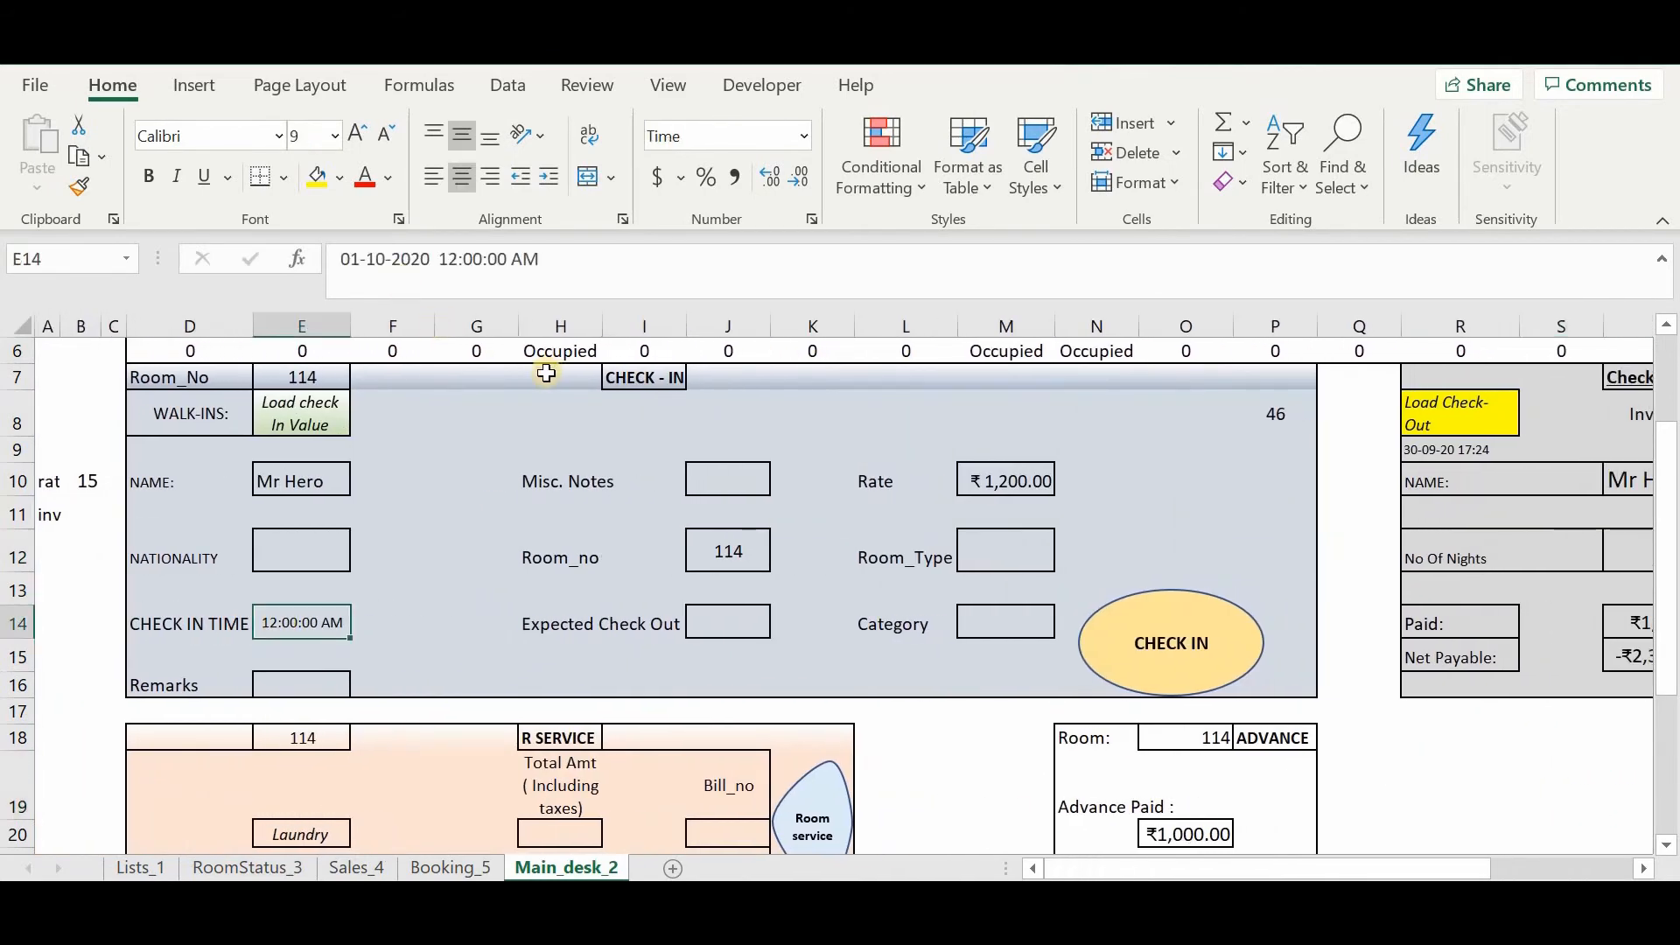
click(363, 262)
key(BackSpace)
key(BackSpace)
text(30)
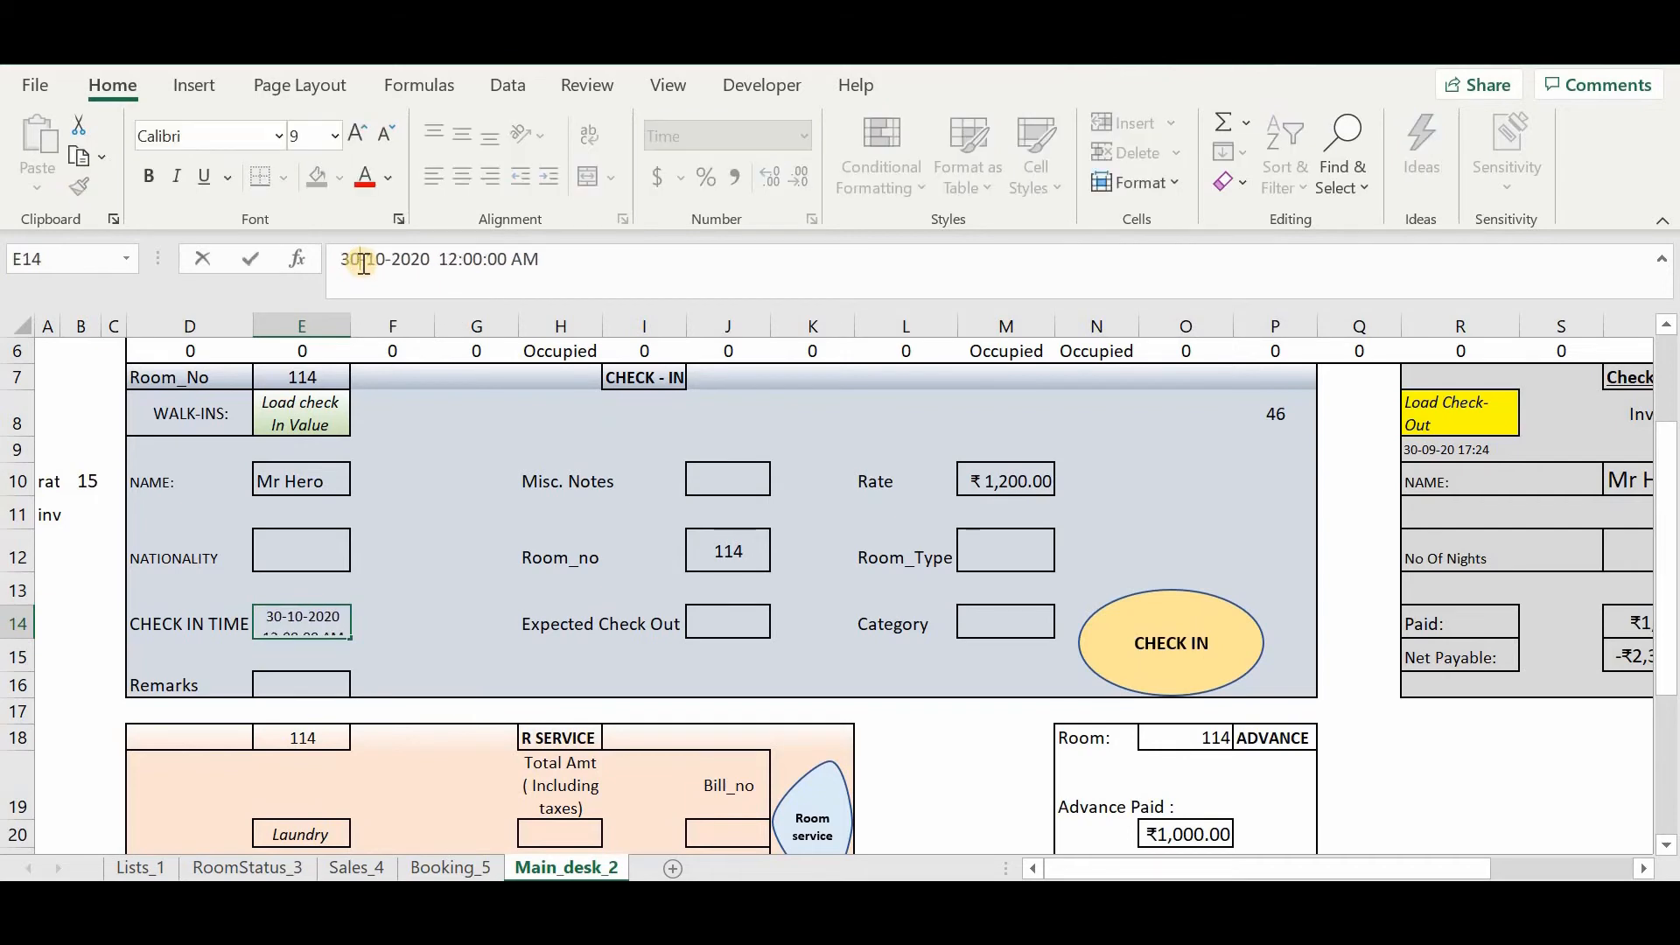
key(BackSpace)
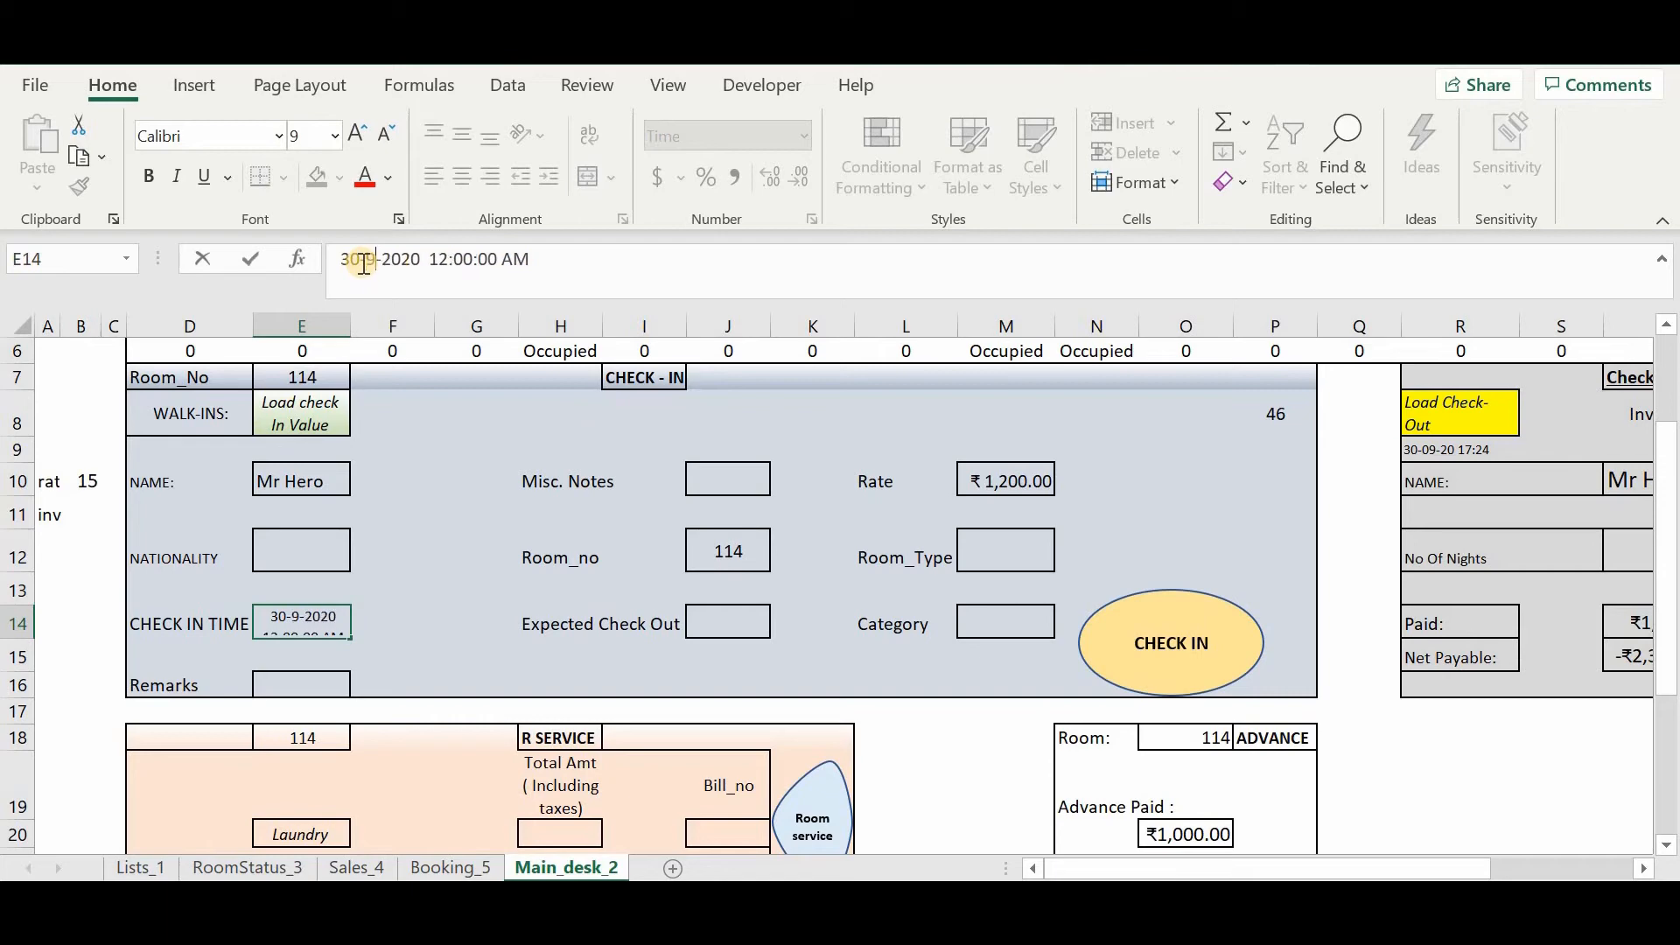
key(Return)
click(449, 556)
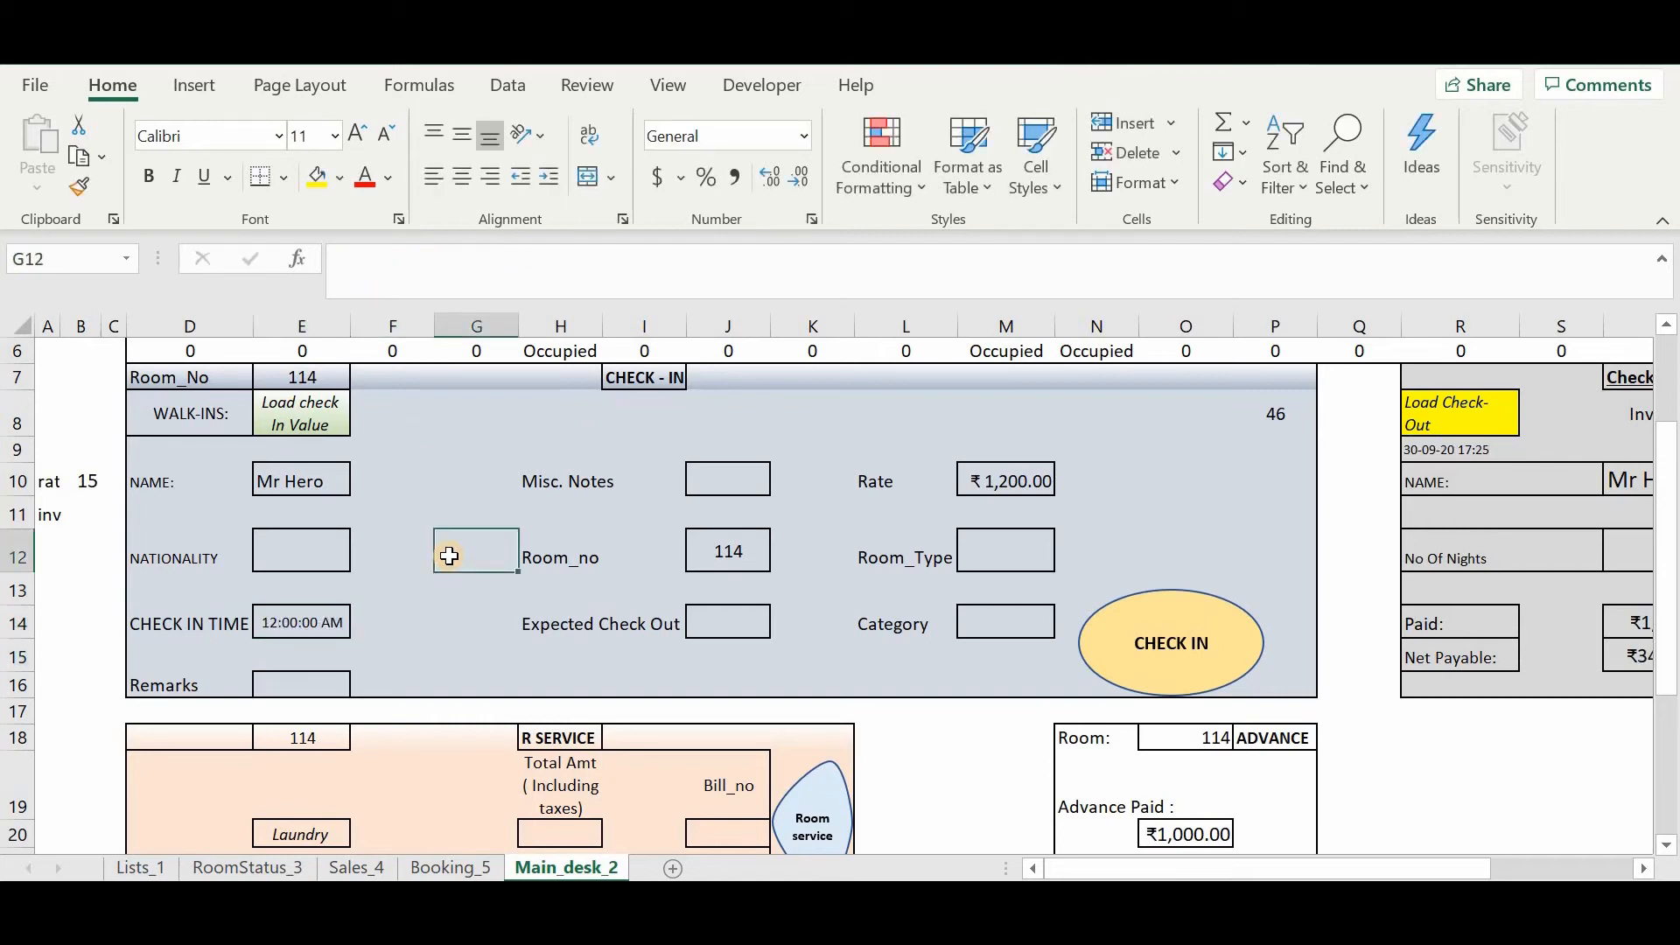
click(1139, 669)
click(885, 562)
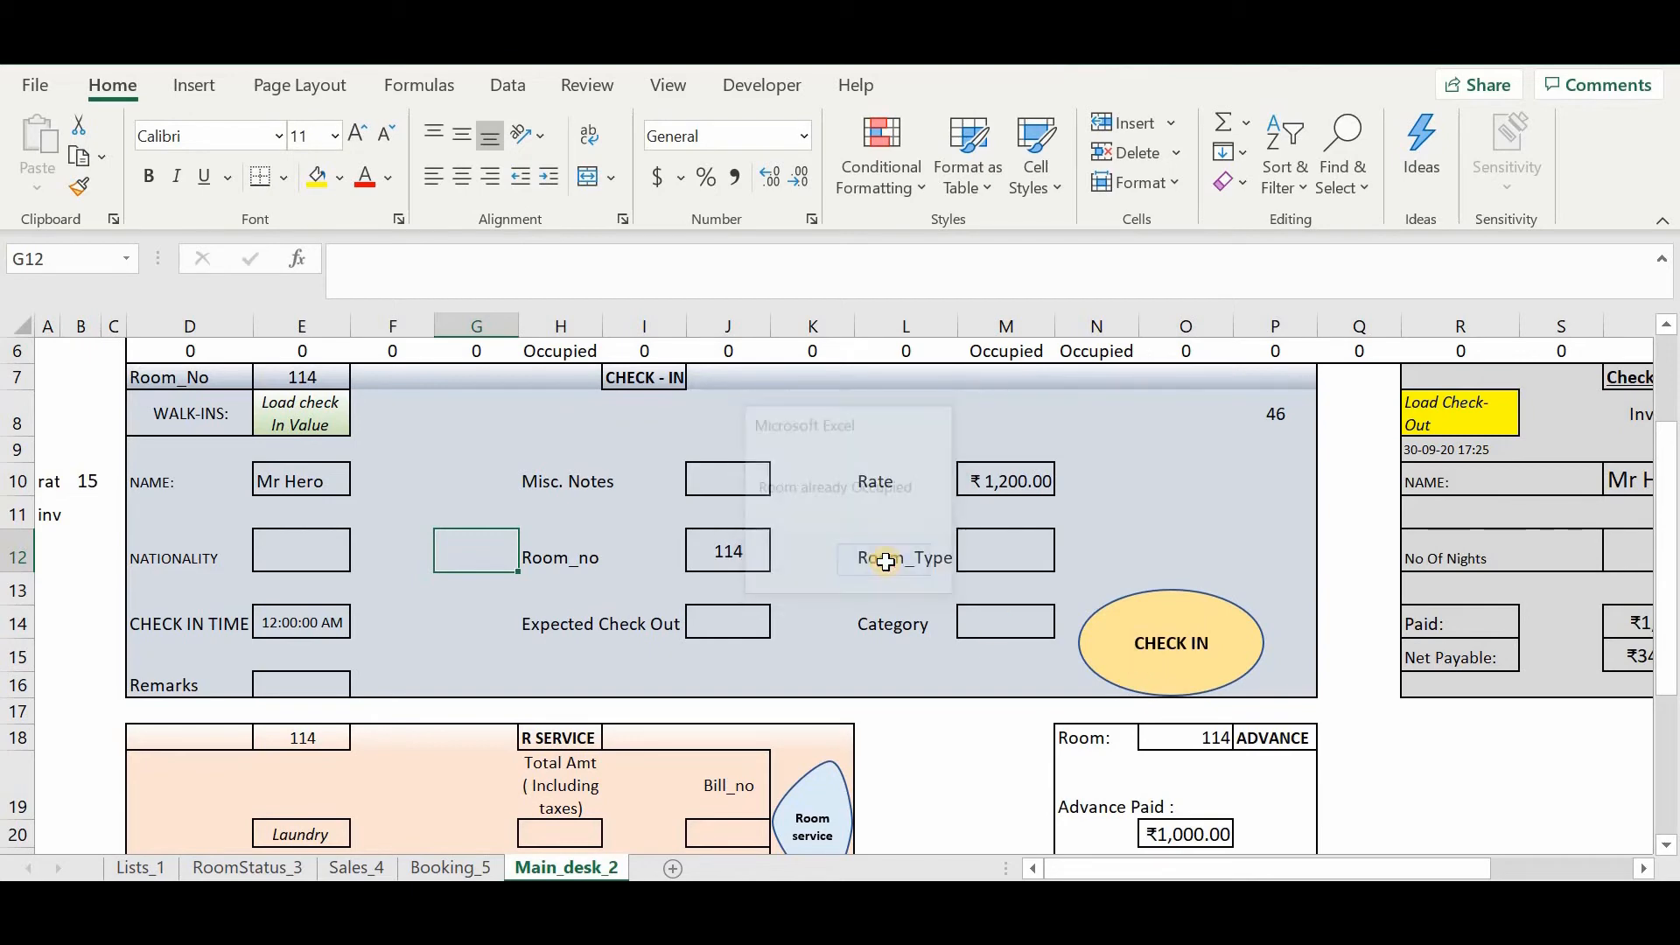
Inspect room 114's row on the RoomStatus_3 sheet, and reload and review its check-out bill on Main_desk_2
click(279, 868)
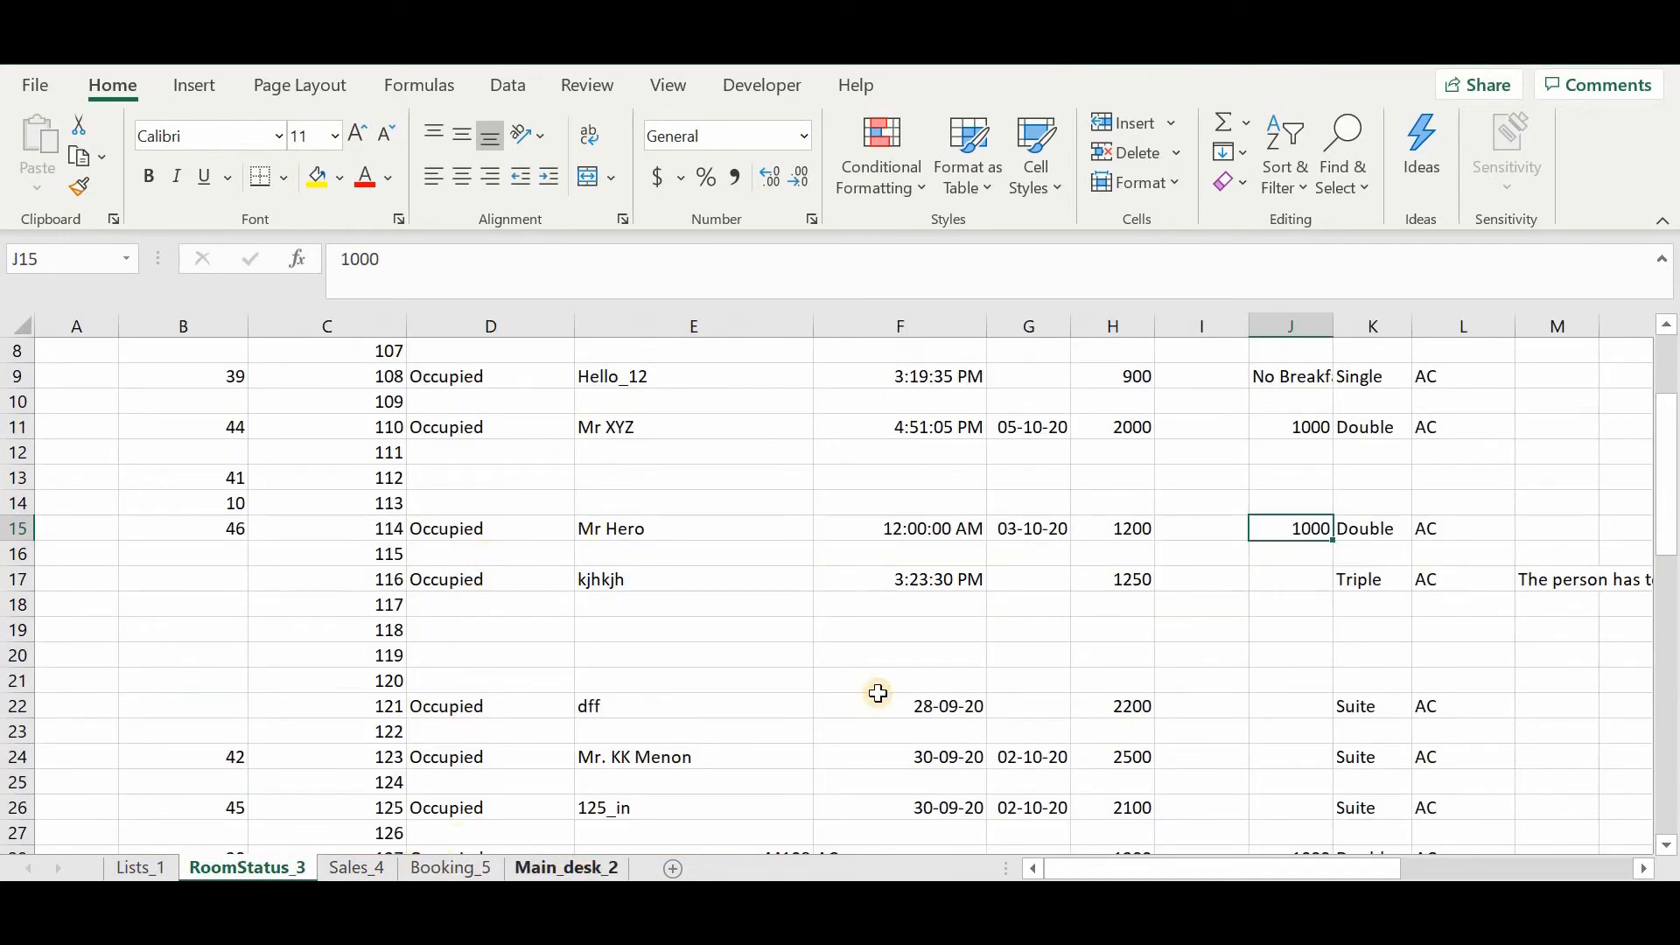
scroll(876, 692, right, 3)
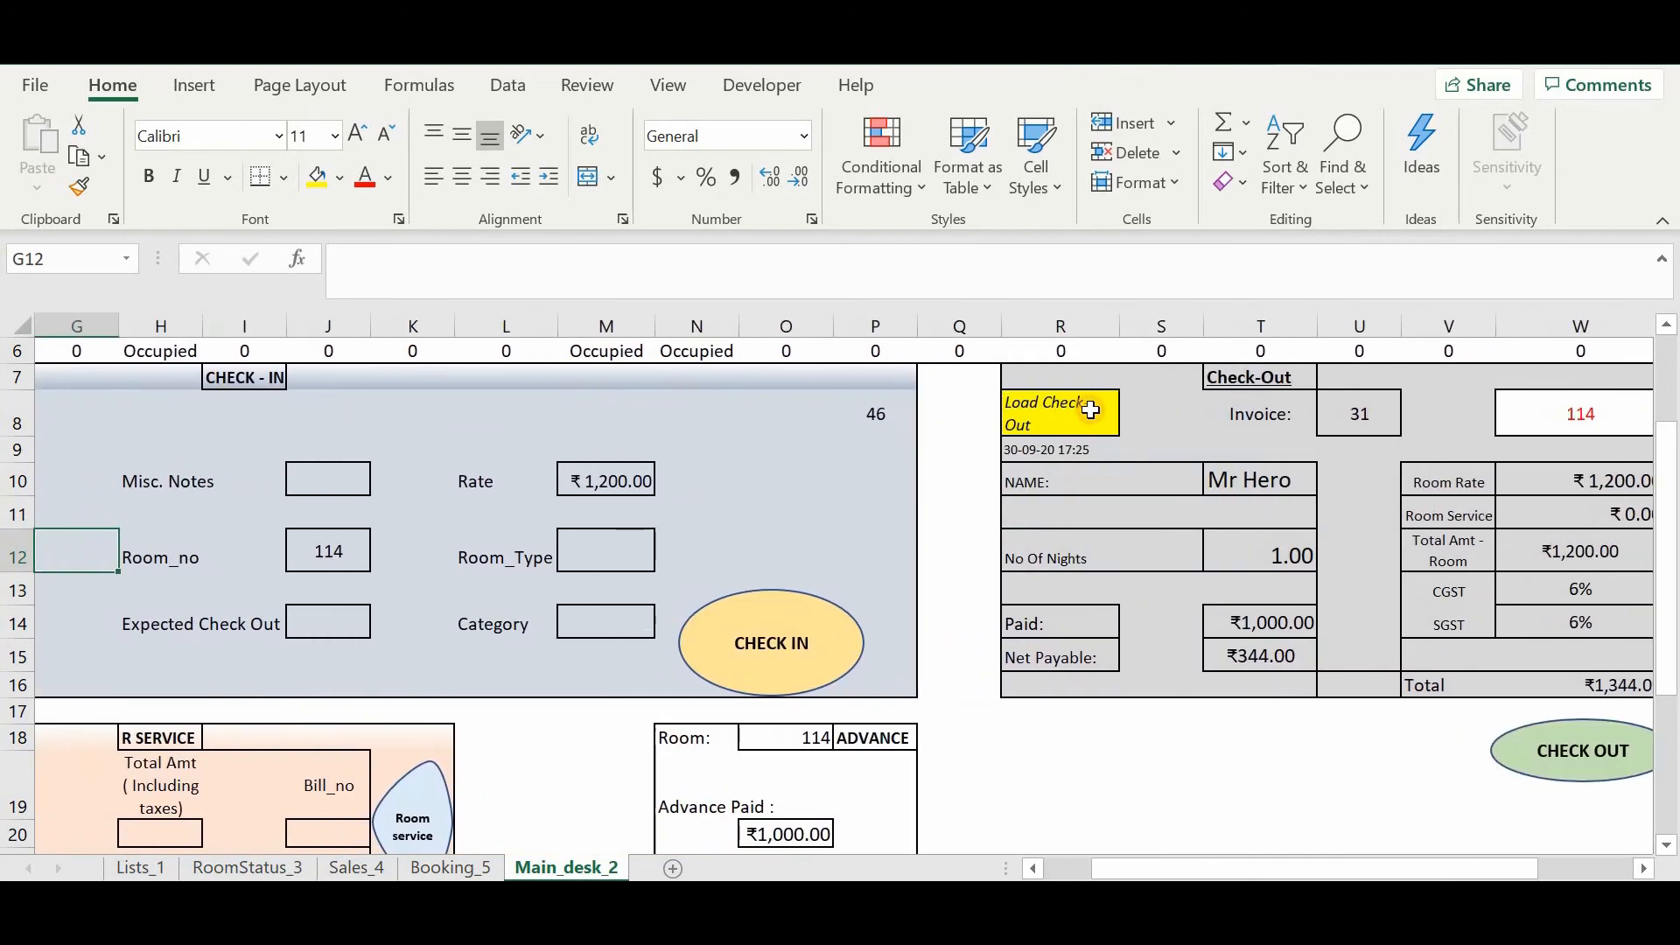
click(1090, 411)
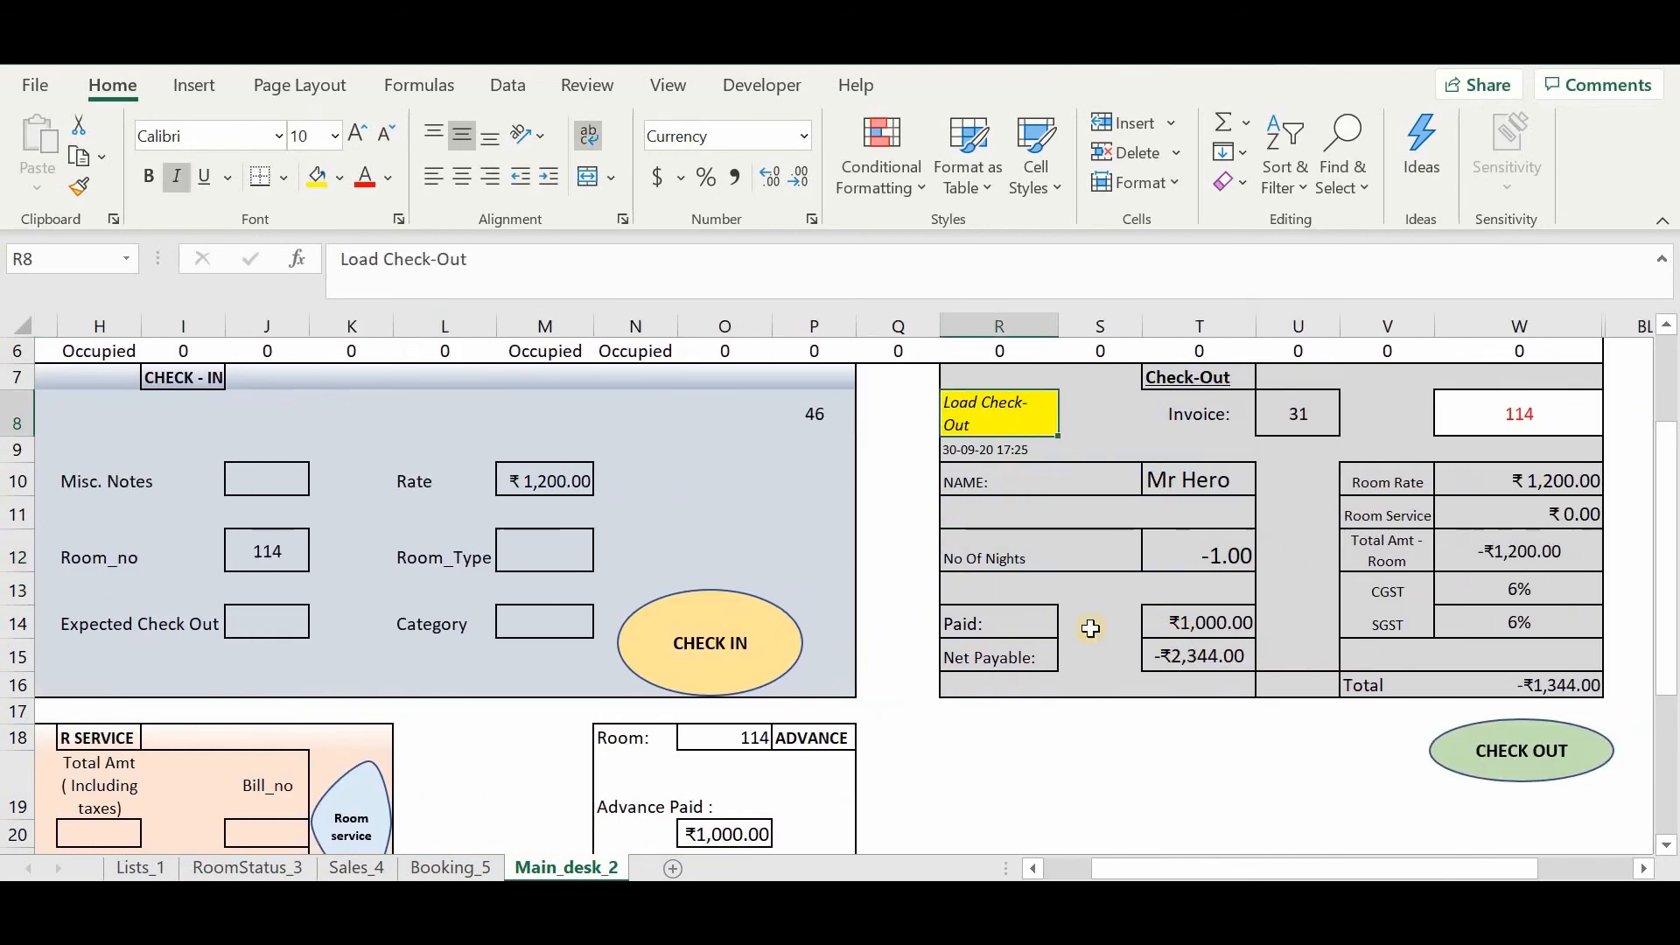
scroll(983, 656, right, 2)
scroll(977, 661, down, 2)
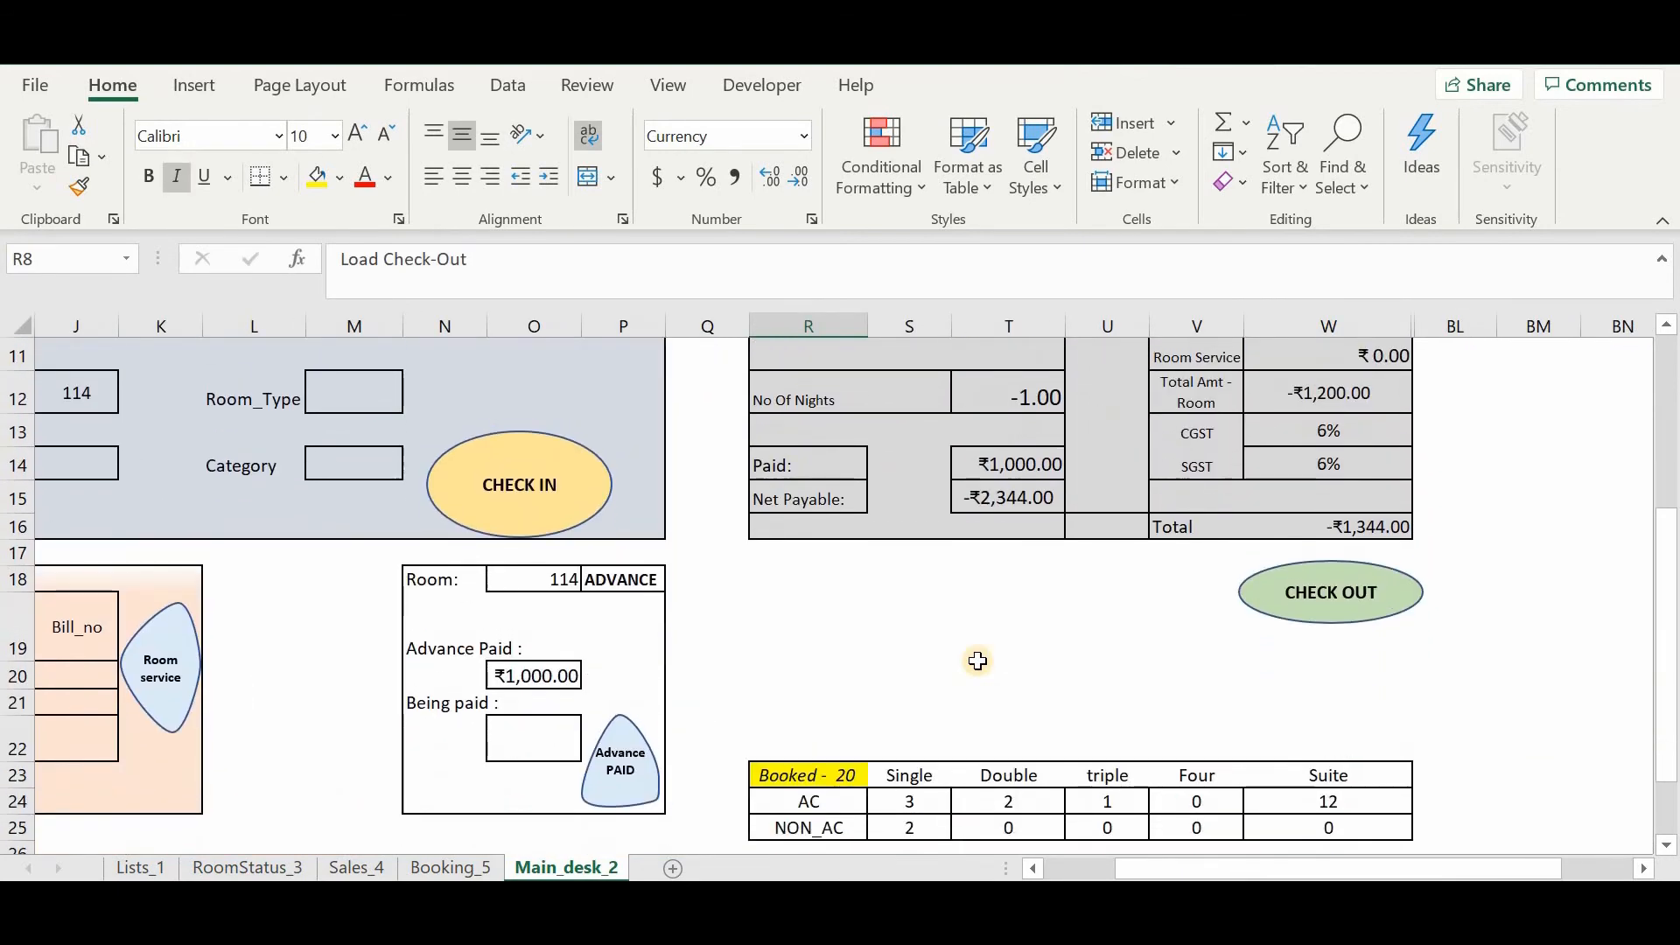
scroll(978, 662, left, 1)
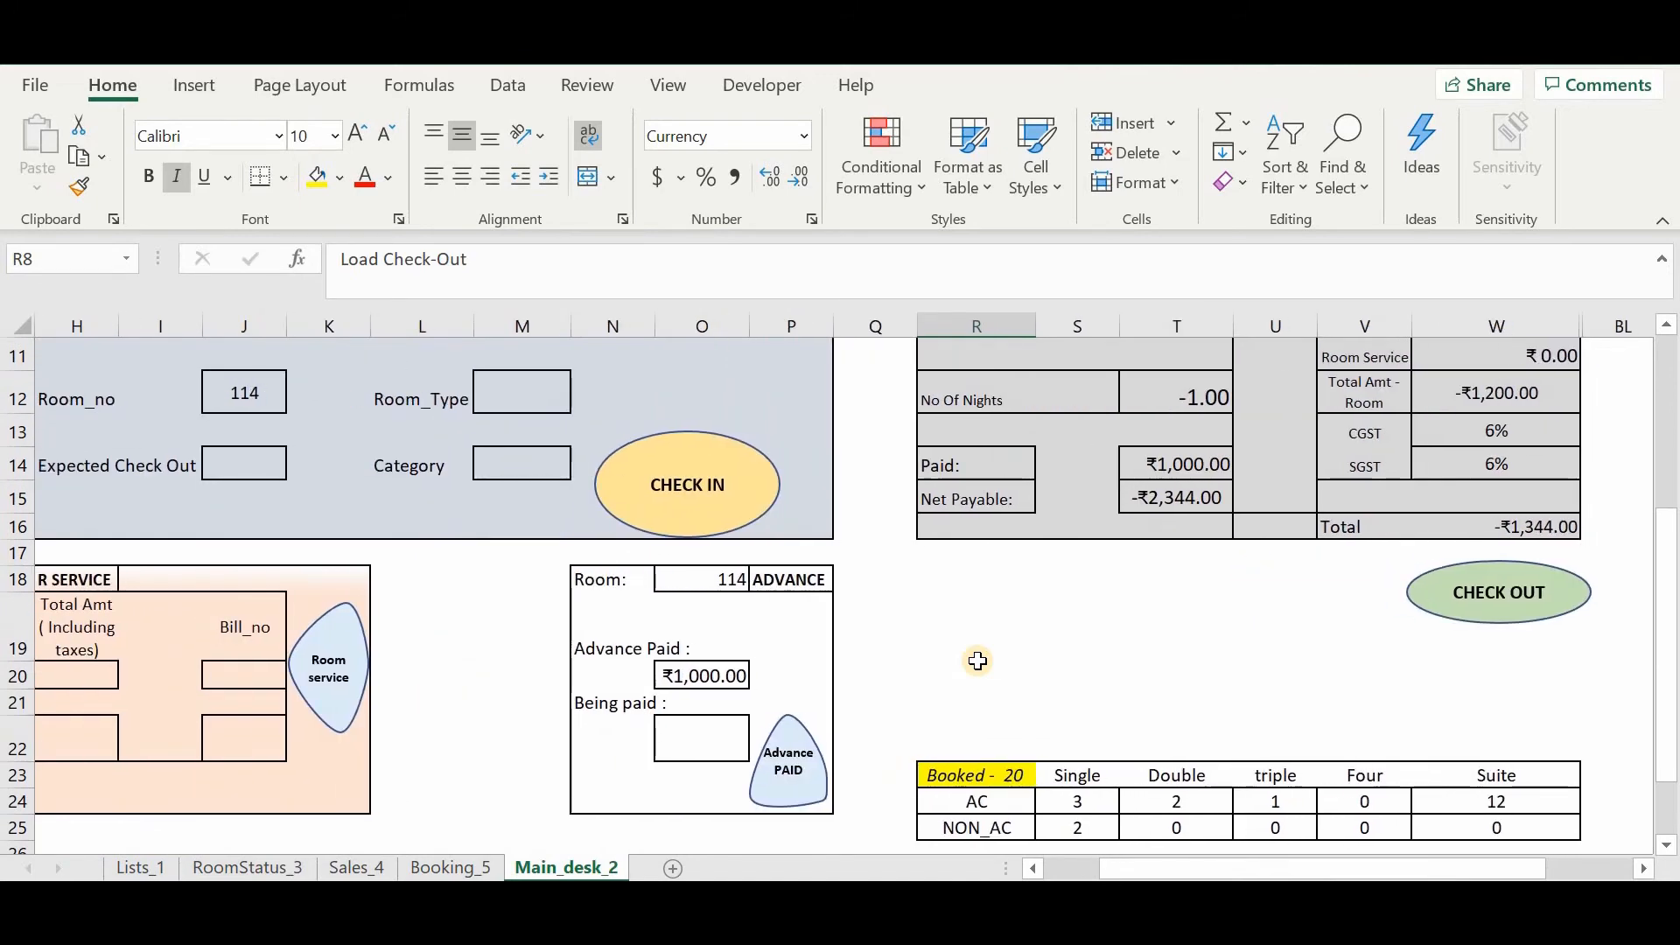
scroll(978, 662, left, 2)
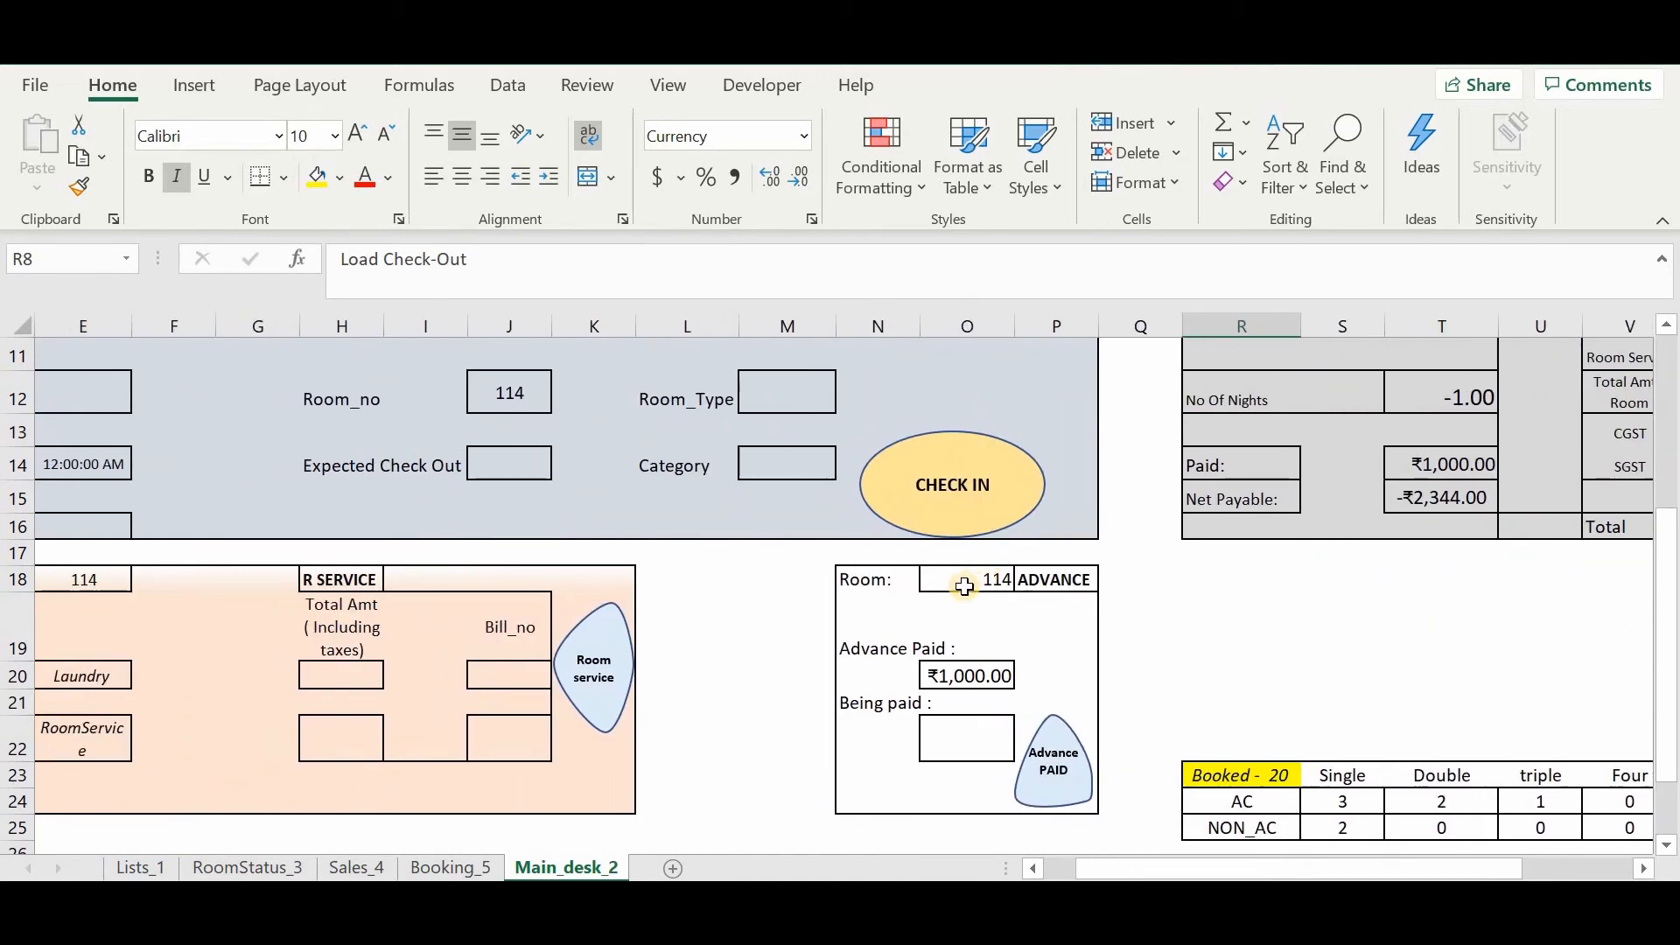
Select room 123 in the room grid and load its details into the Check-Out form
scroll(588, 442, left, 5)
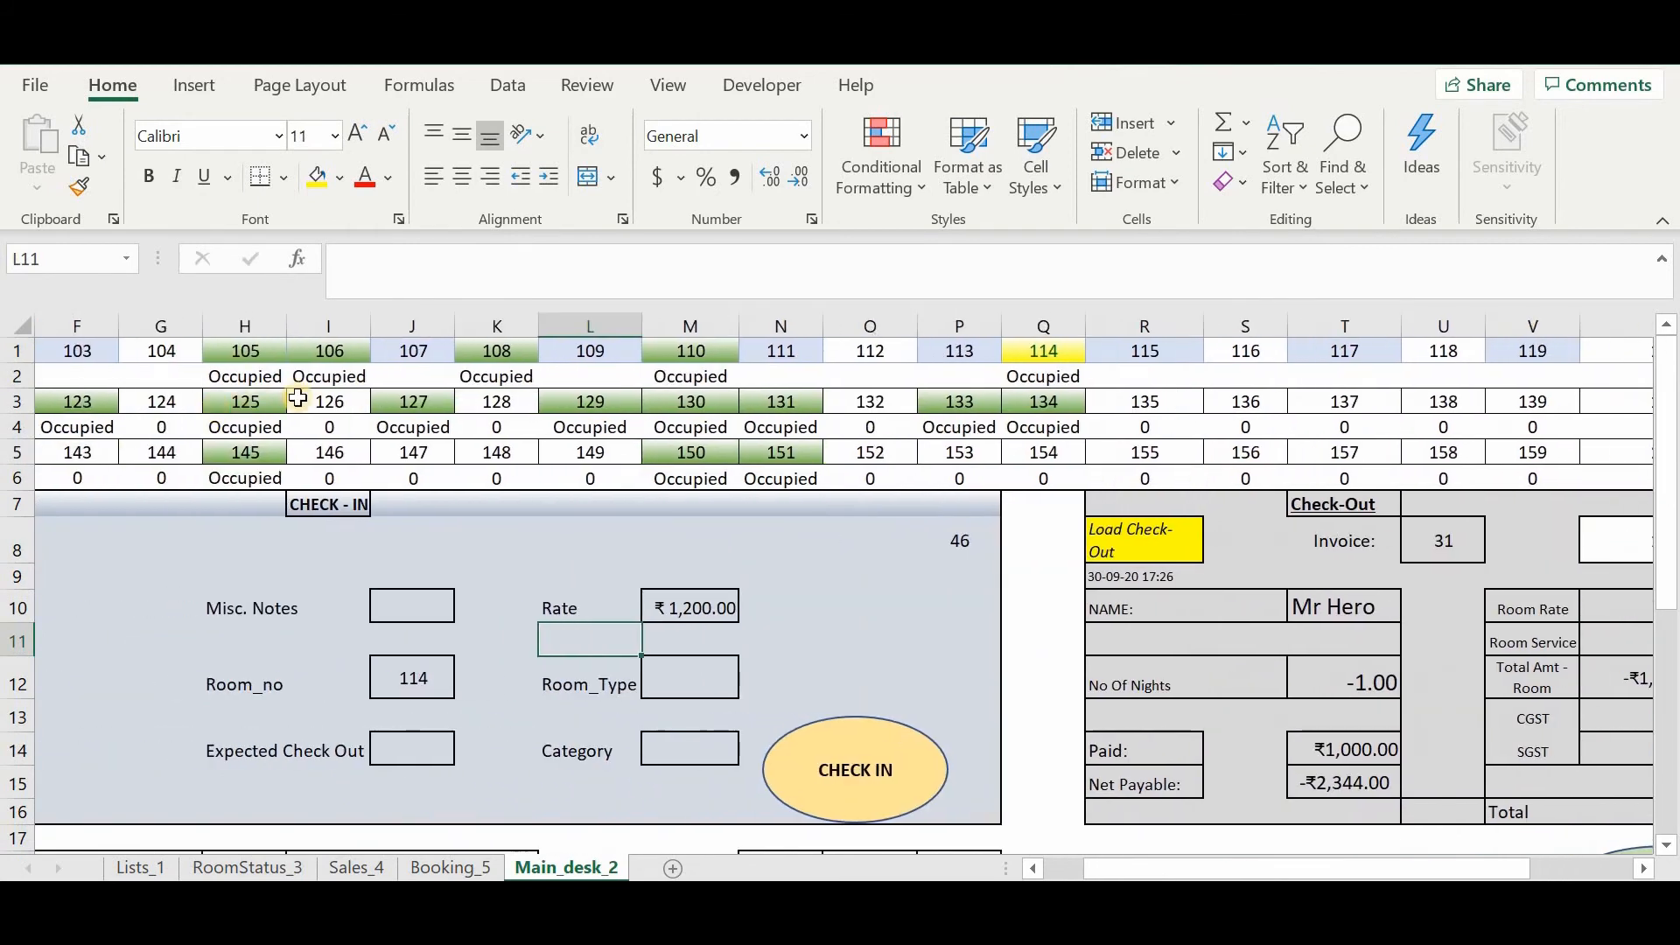
scroll(500, 374, left, 4)
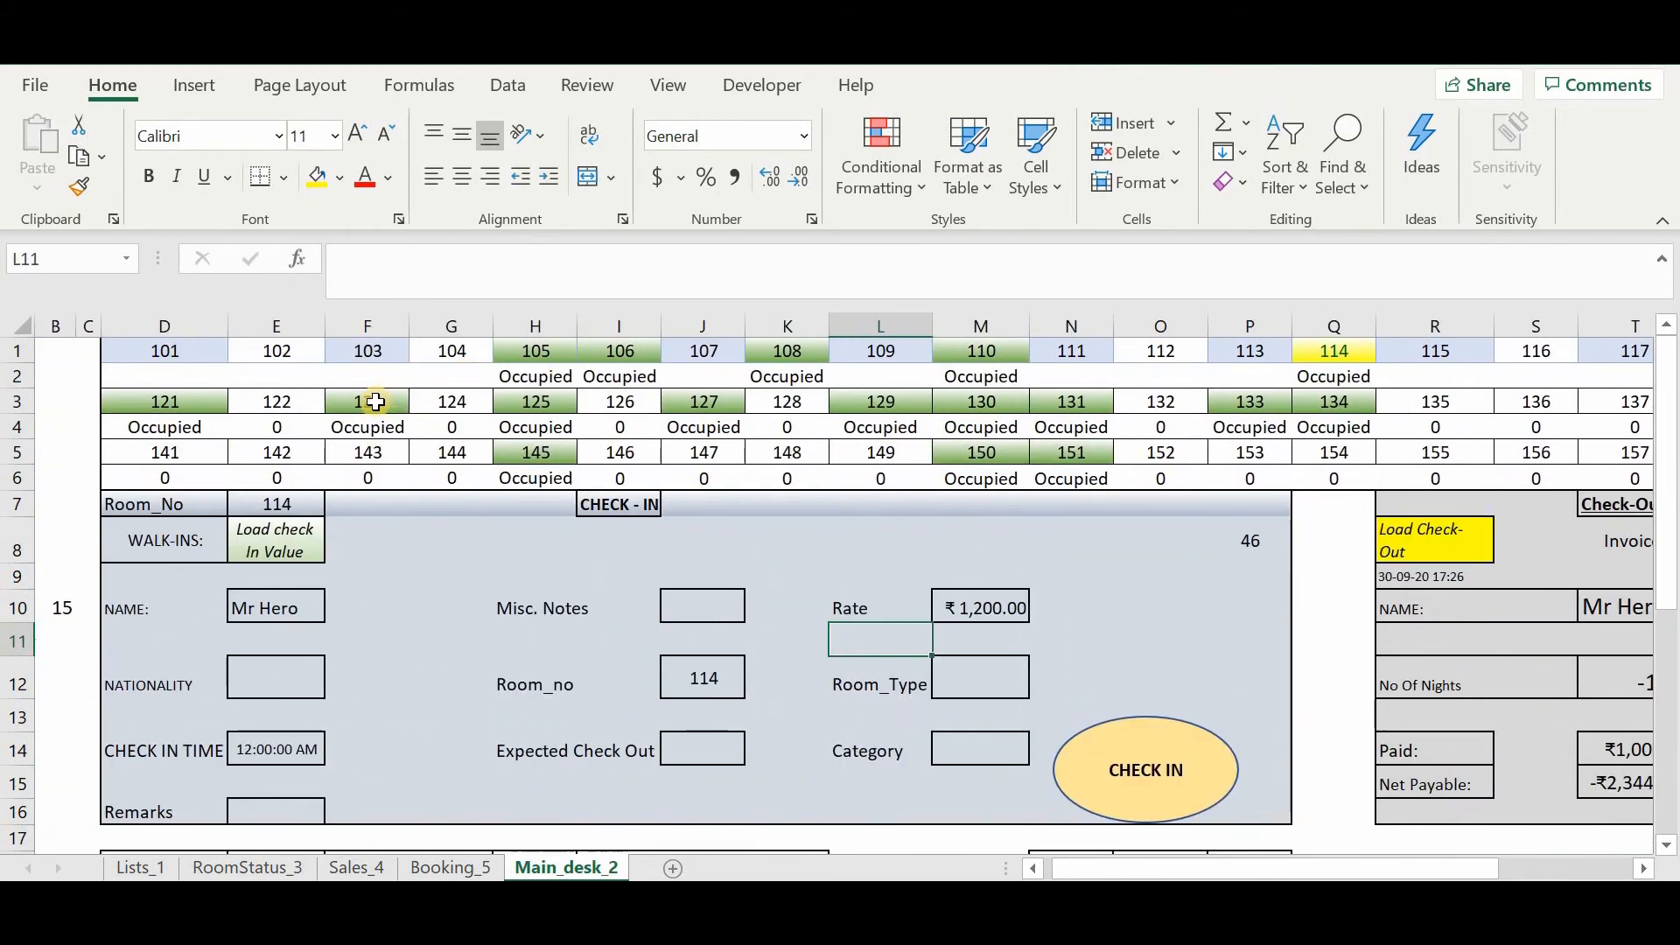
click(372, 401)
scroll(410, 577, right, 6)
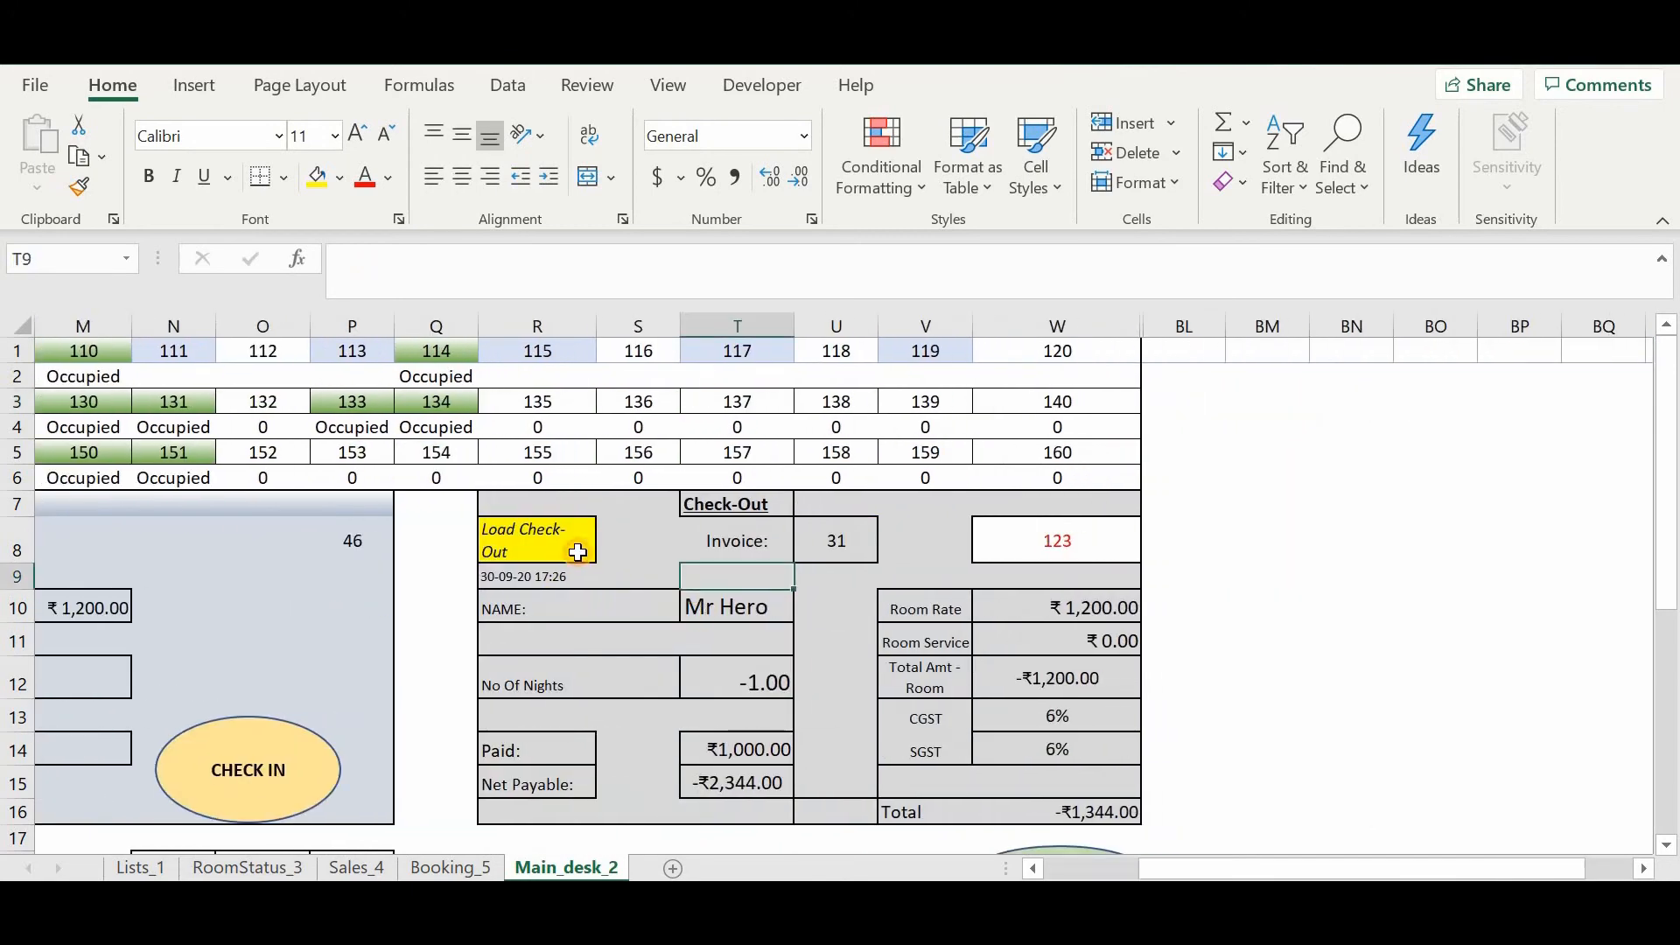
click(576, 549)
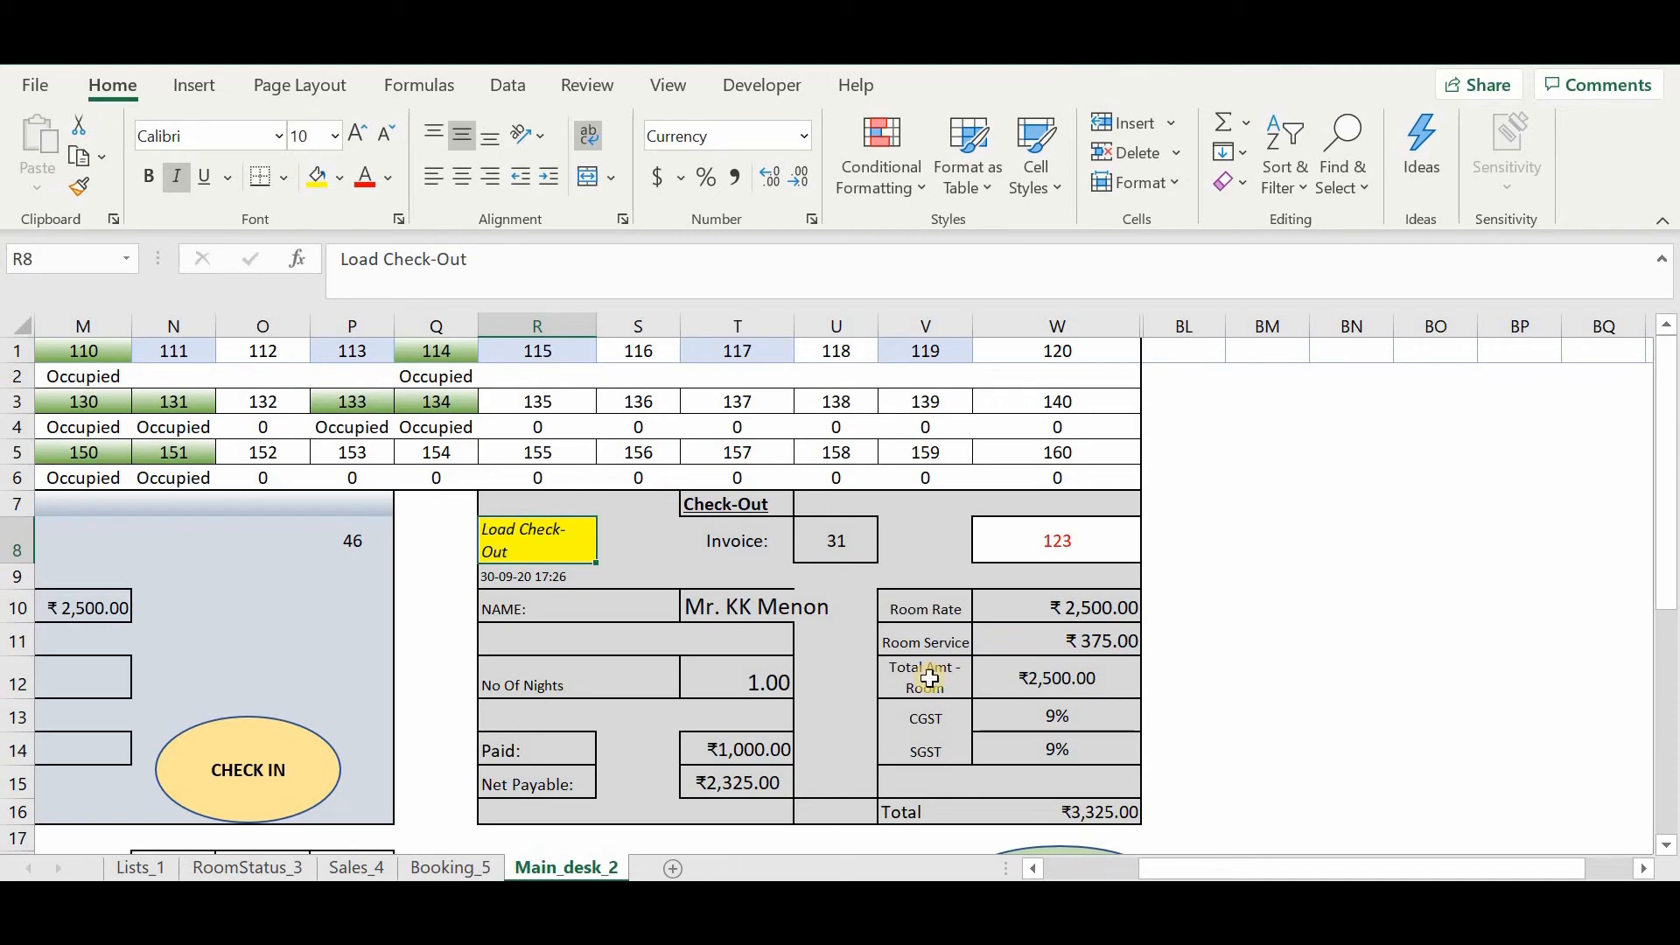
Review room 123's bill and advance payment, and complete its check-out
scroll(724, 664, down, 1)
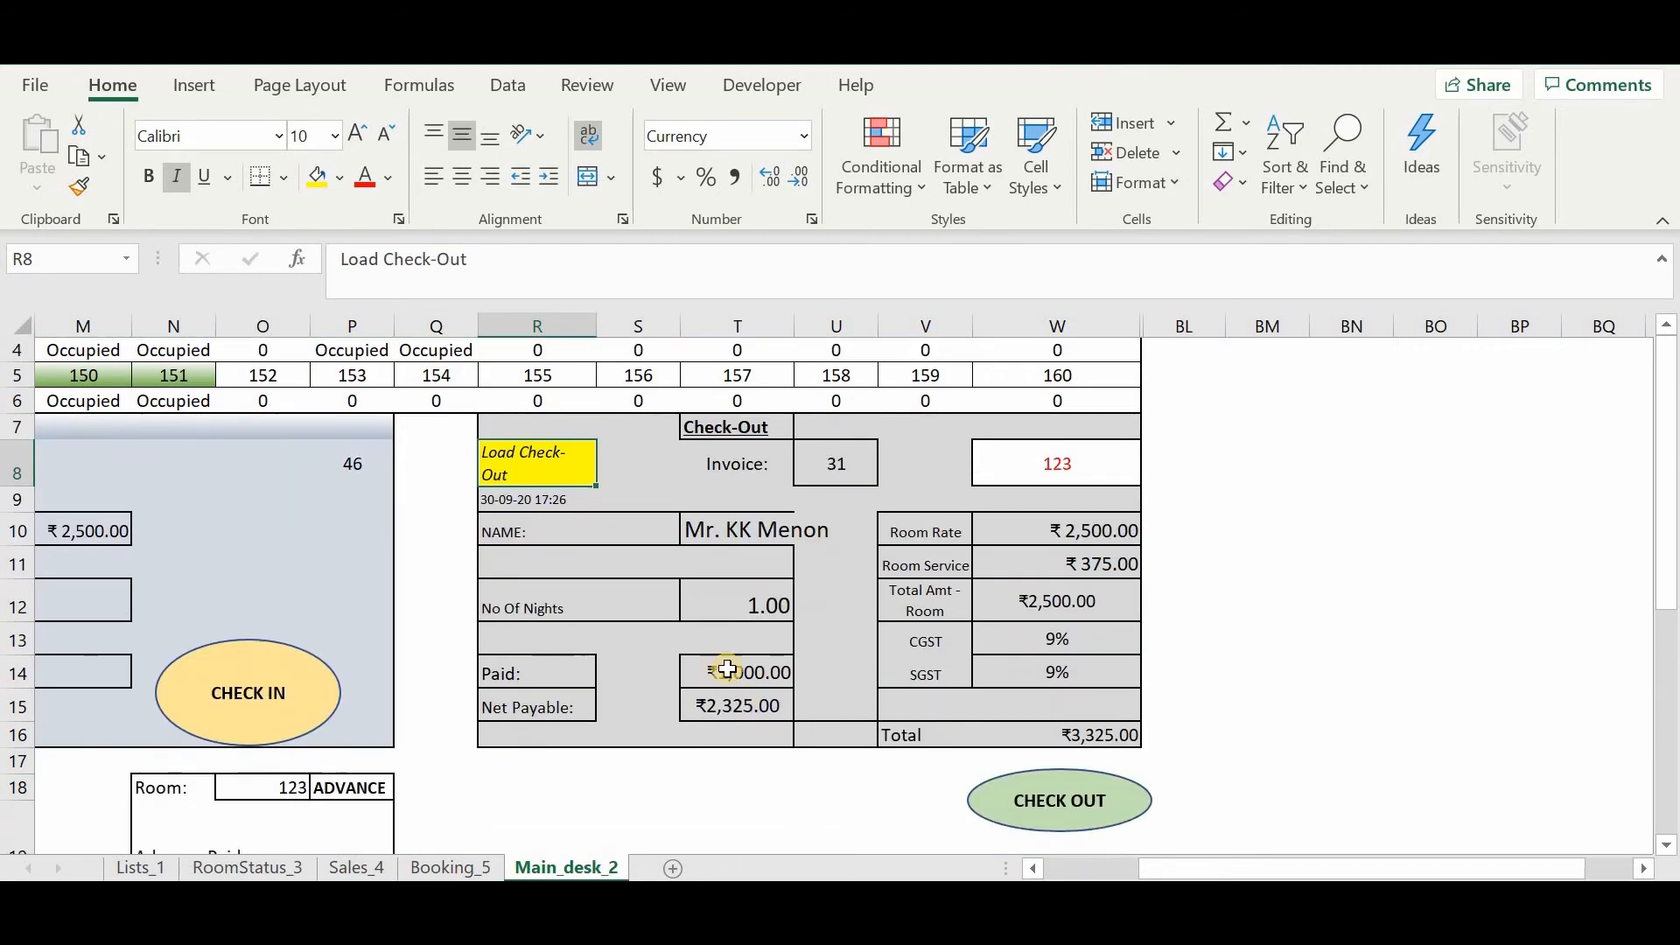
scroll(707, 656, left, 2)
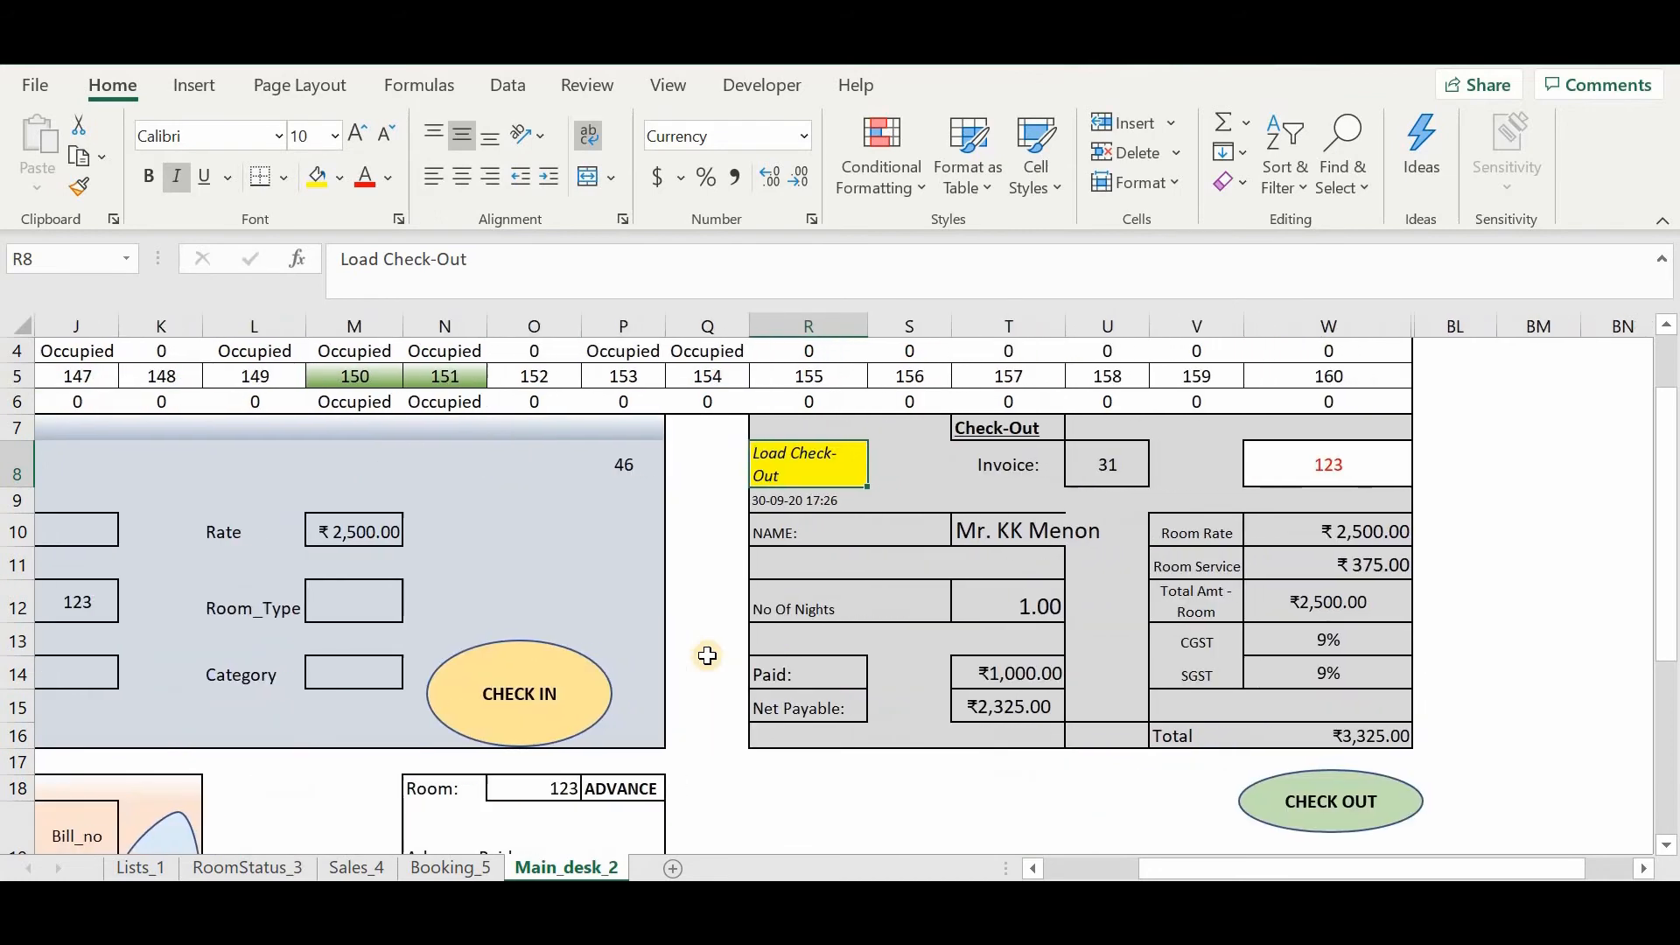
scroll(613, 665, down, 2)
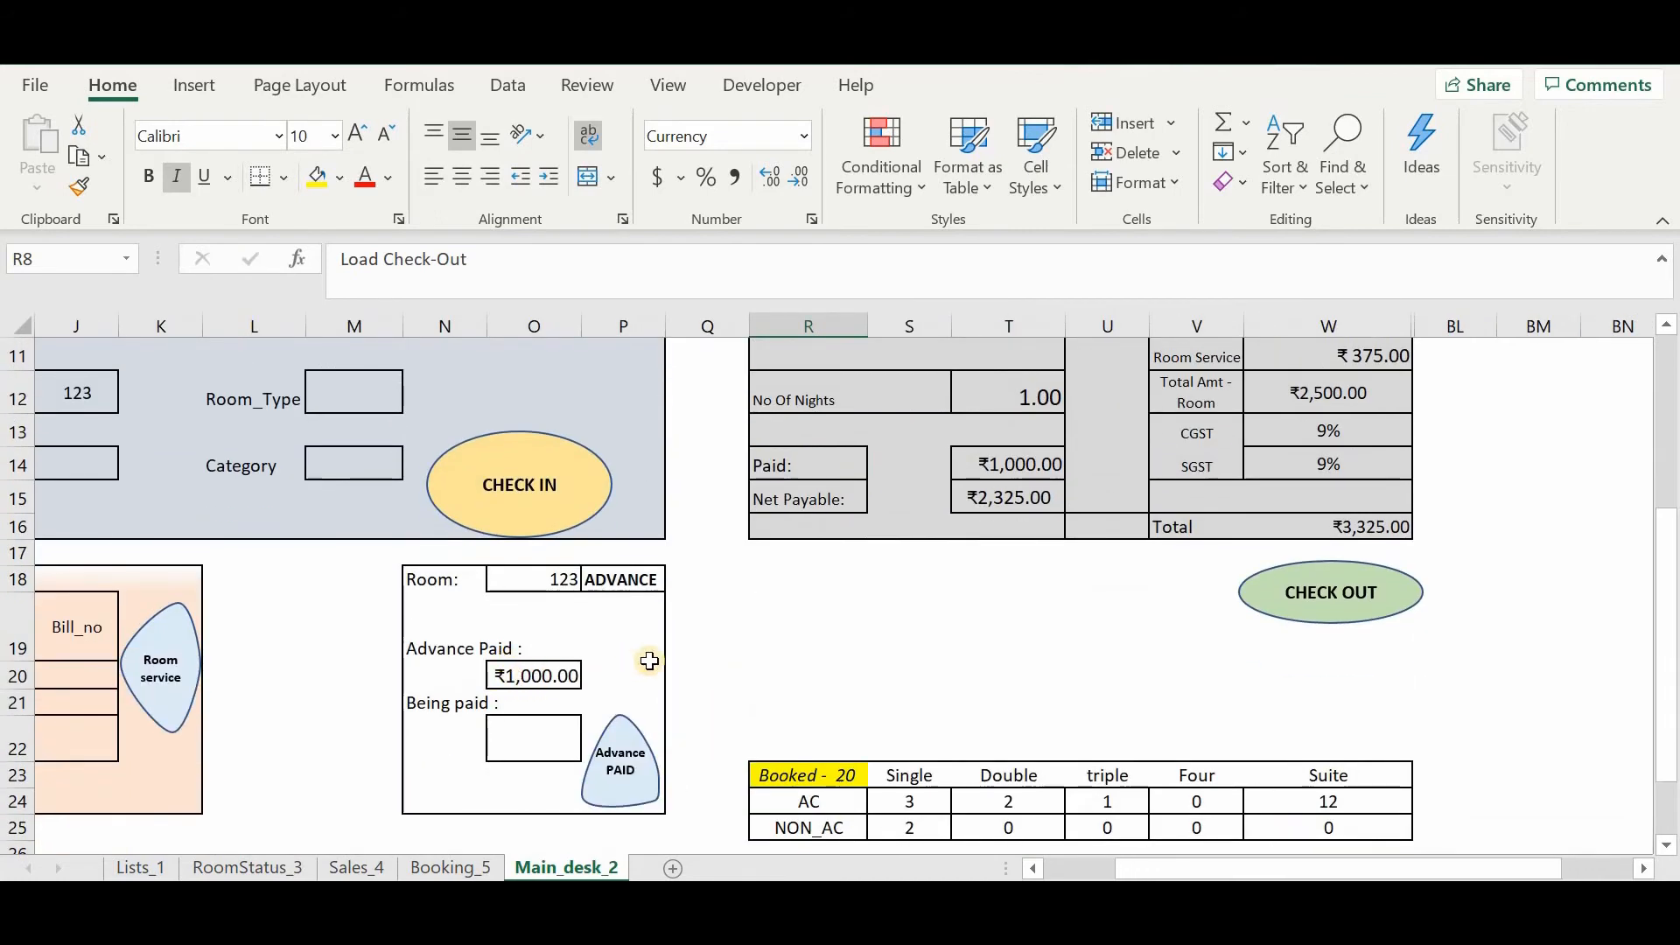
scroll(953, 552, right, 1)
scroll(1152, 481, up, 1)
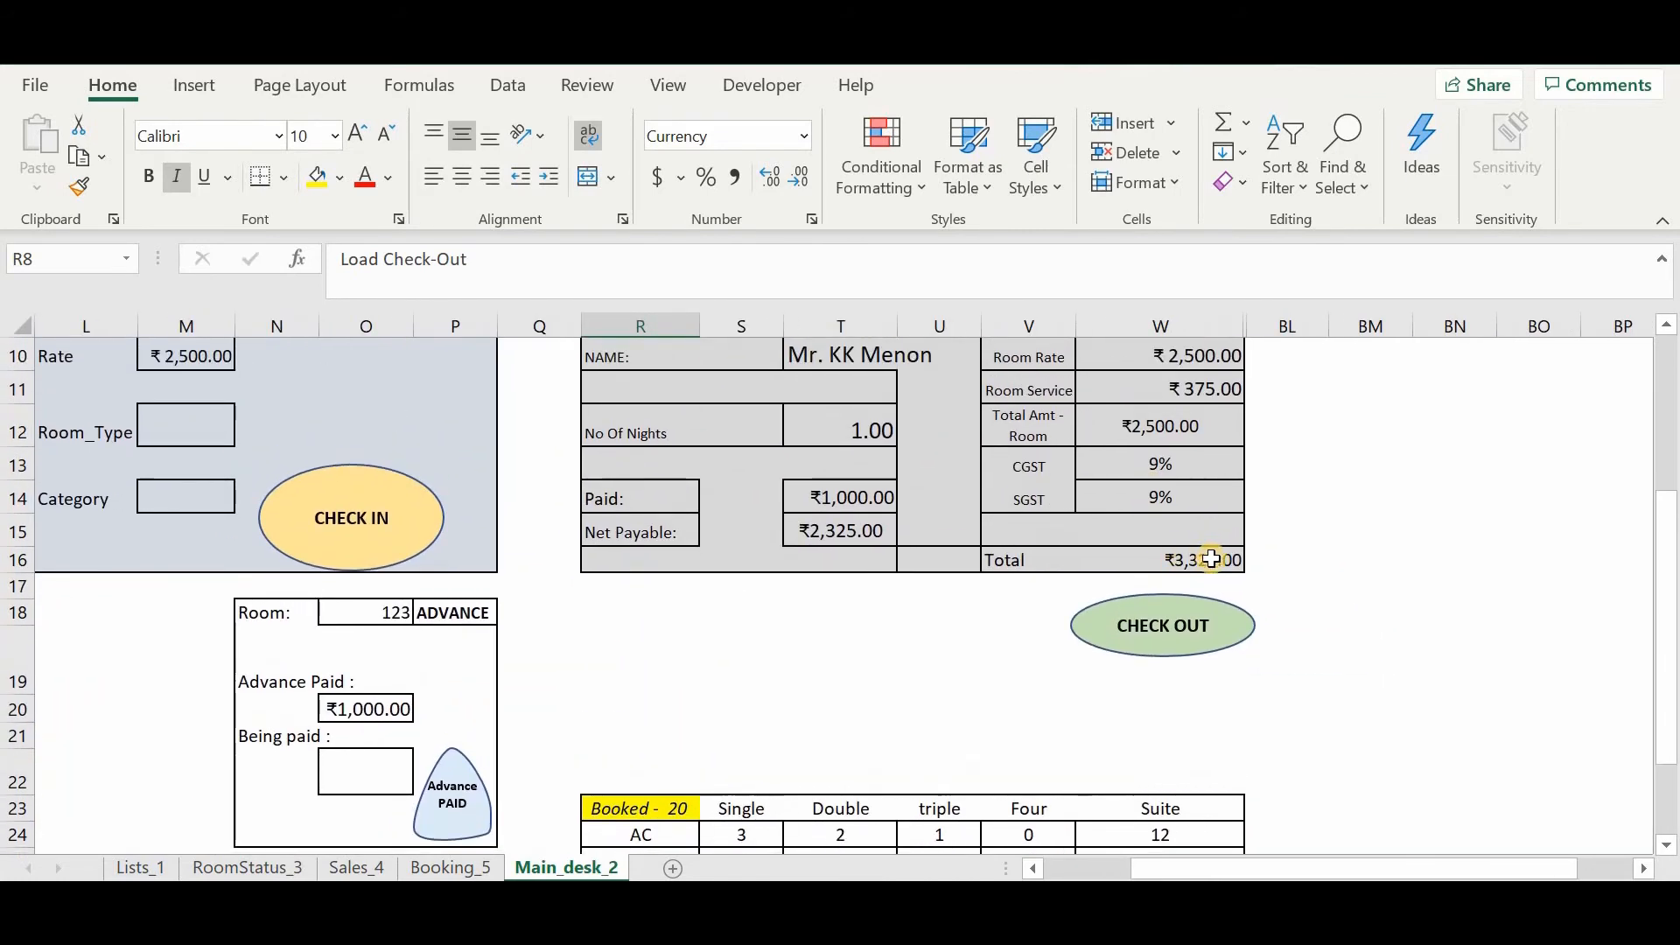
scroll(882, 536, up, 3)
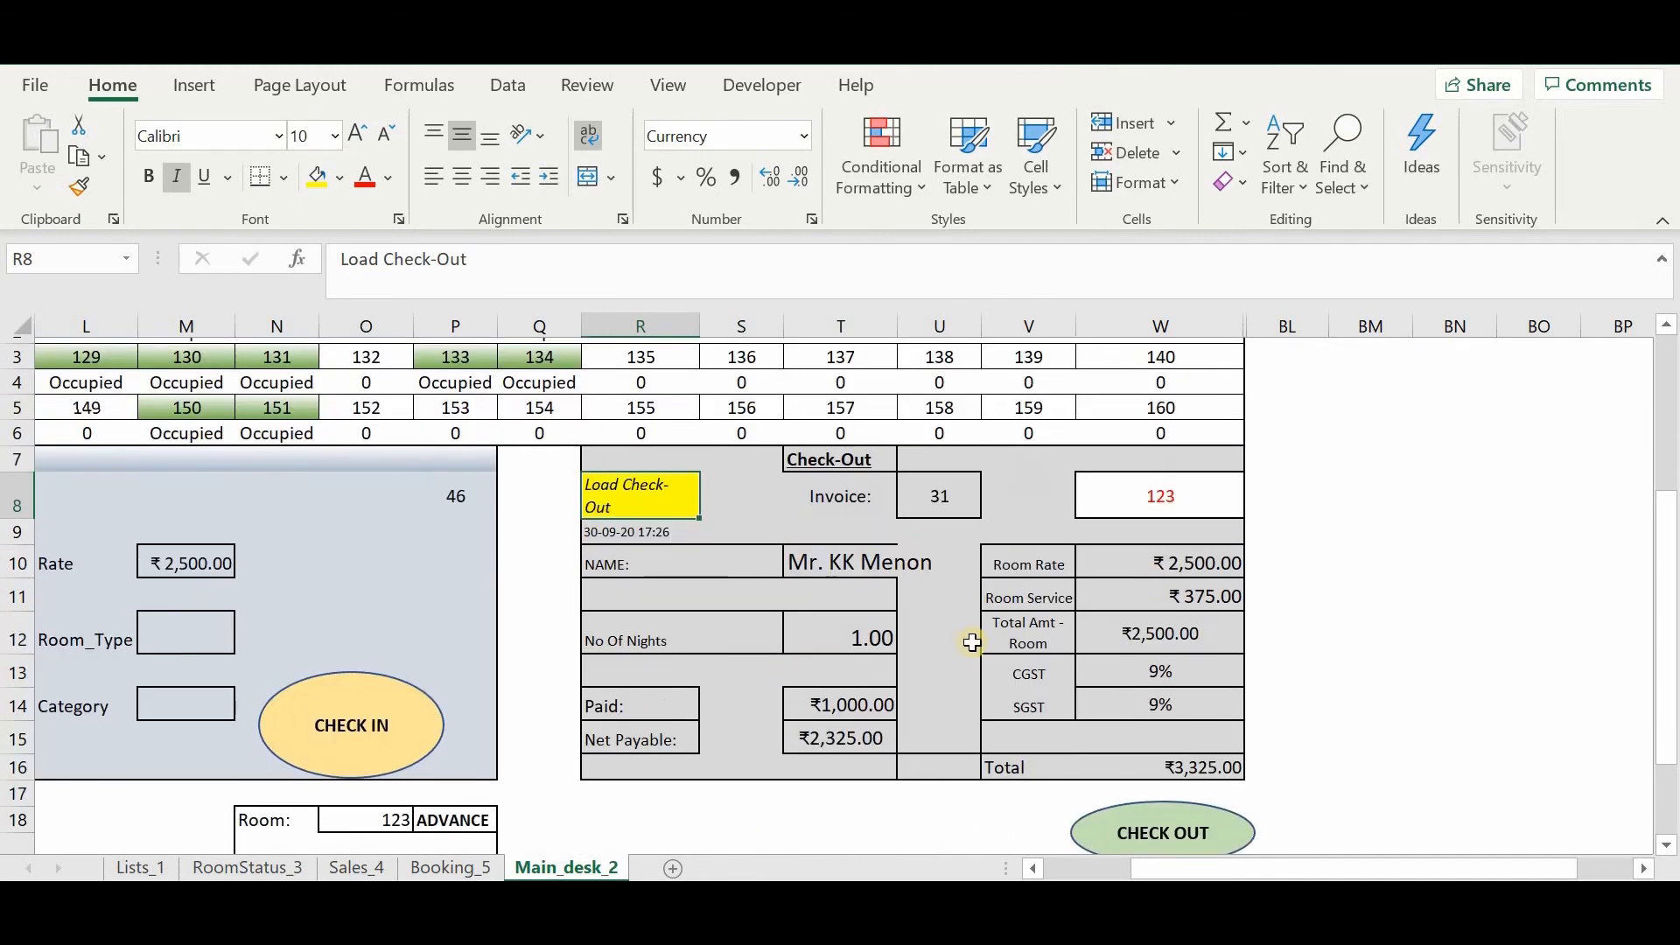
click(1163, 819)
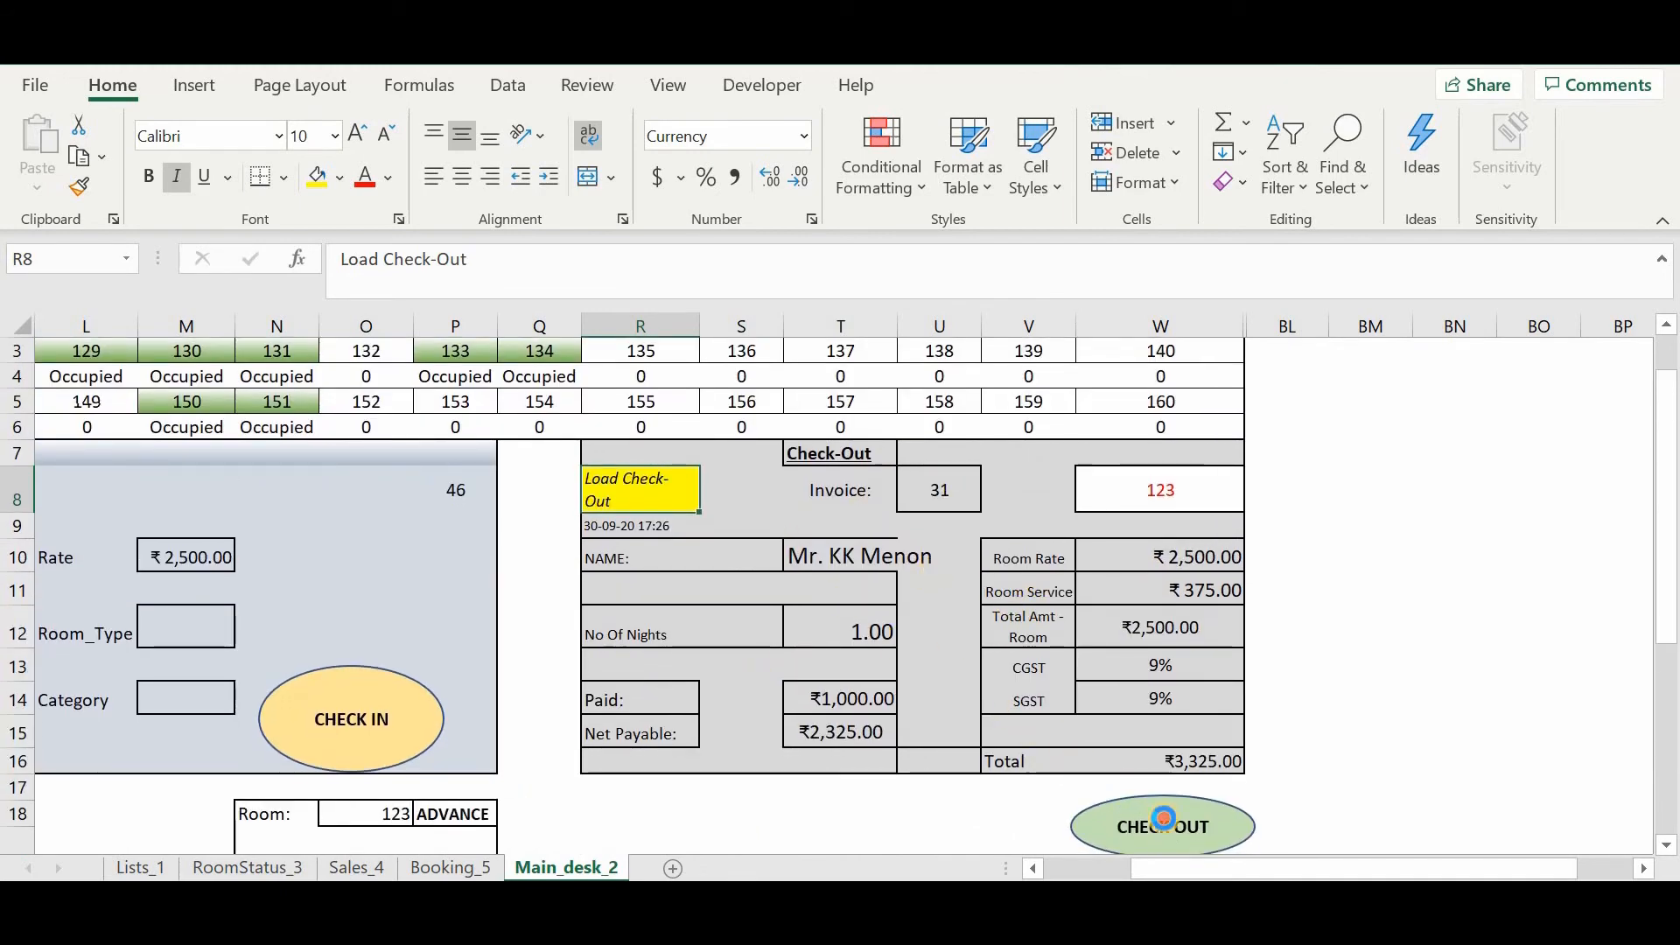
click(1336, 681)
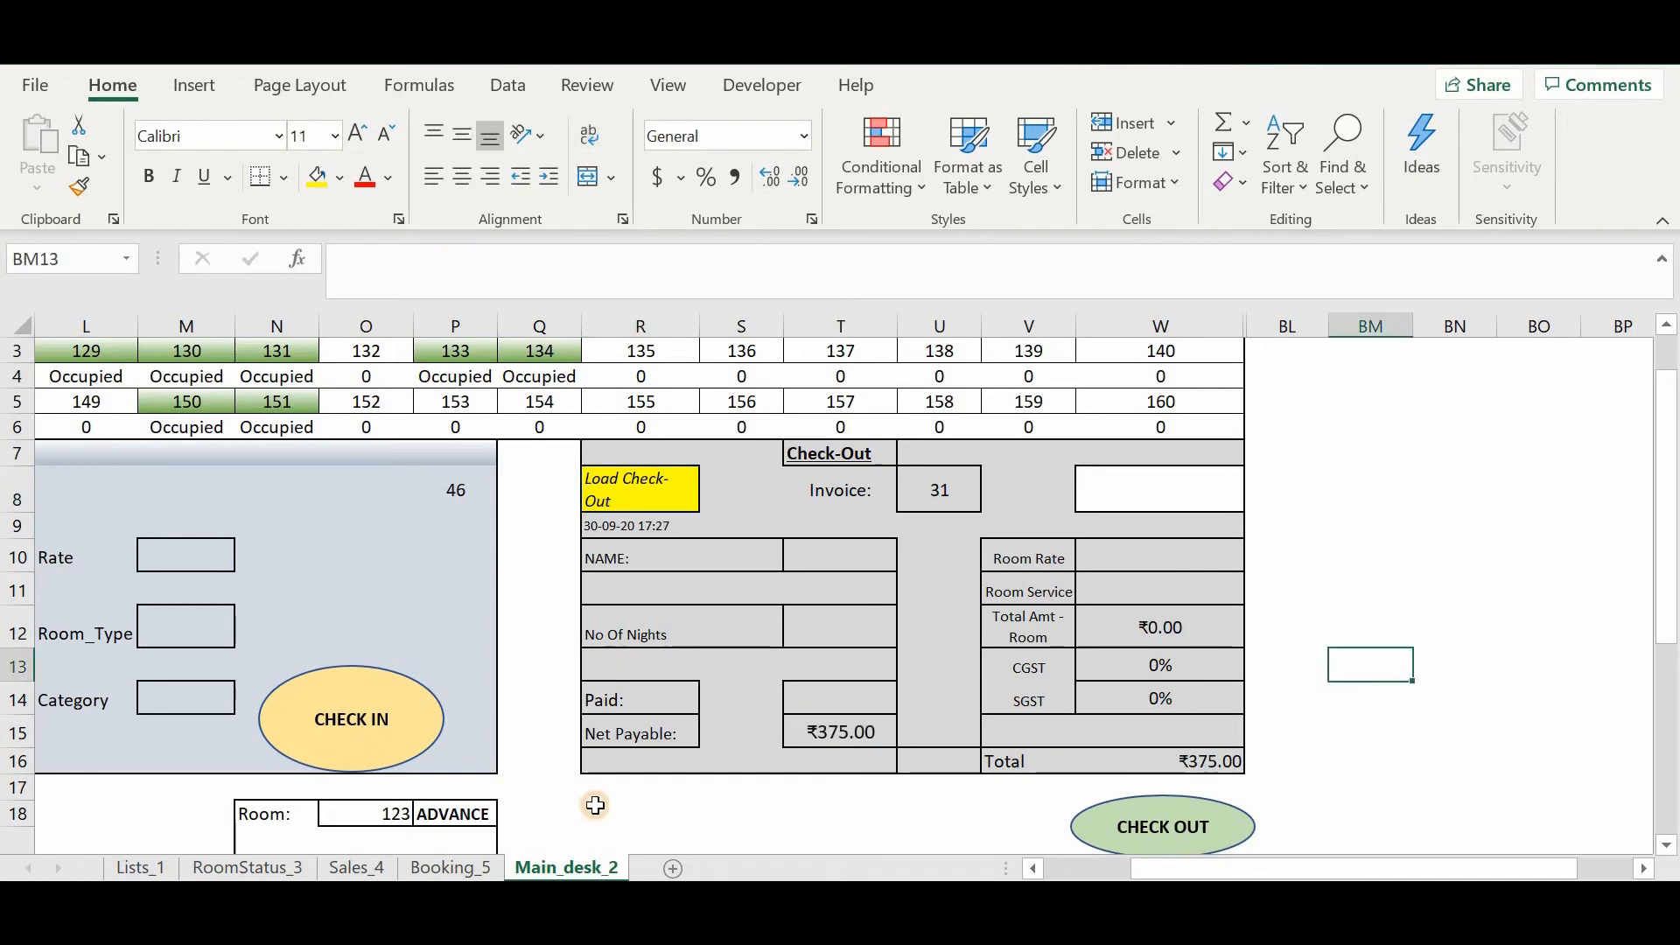
Examine the cleared desk forms, the RoomStatus_3 sheet and room 123's check-out record in row 32 of Sales_4
click(595, 806)
scroll(595, 806, down, 4)
scroll(595, 807, up, 4)
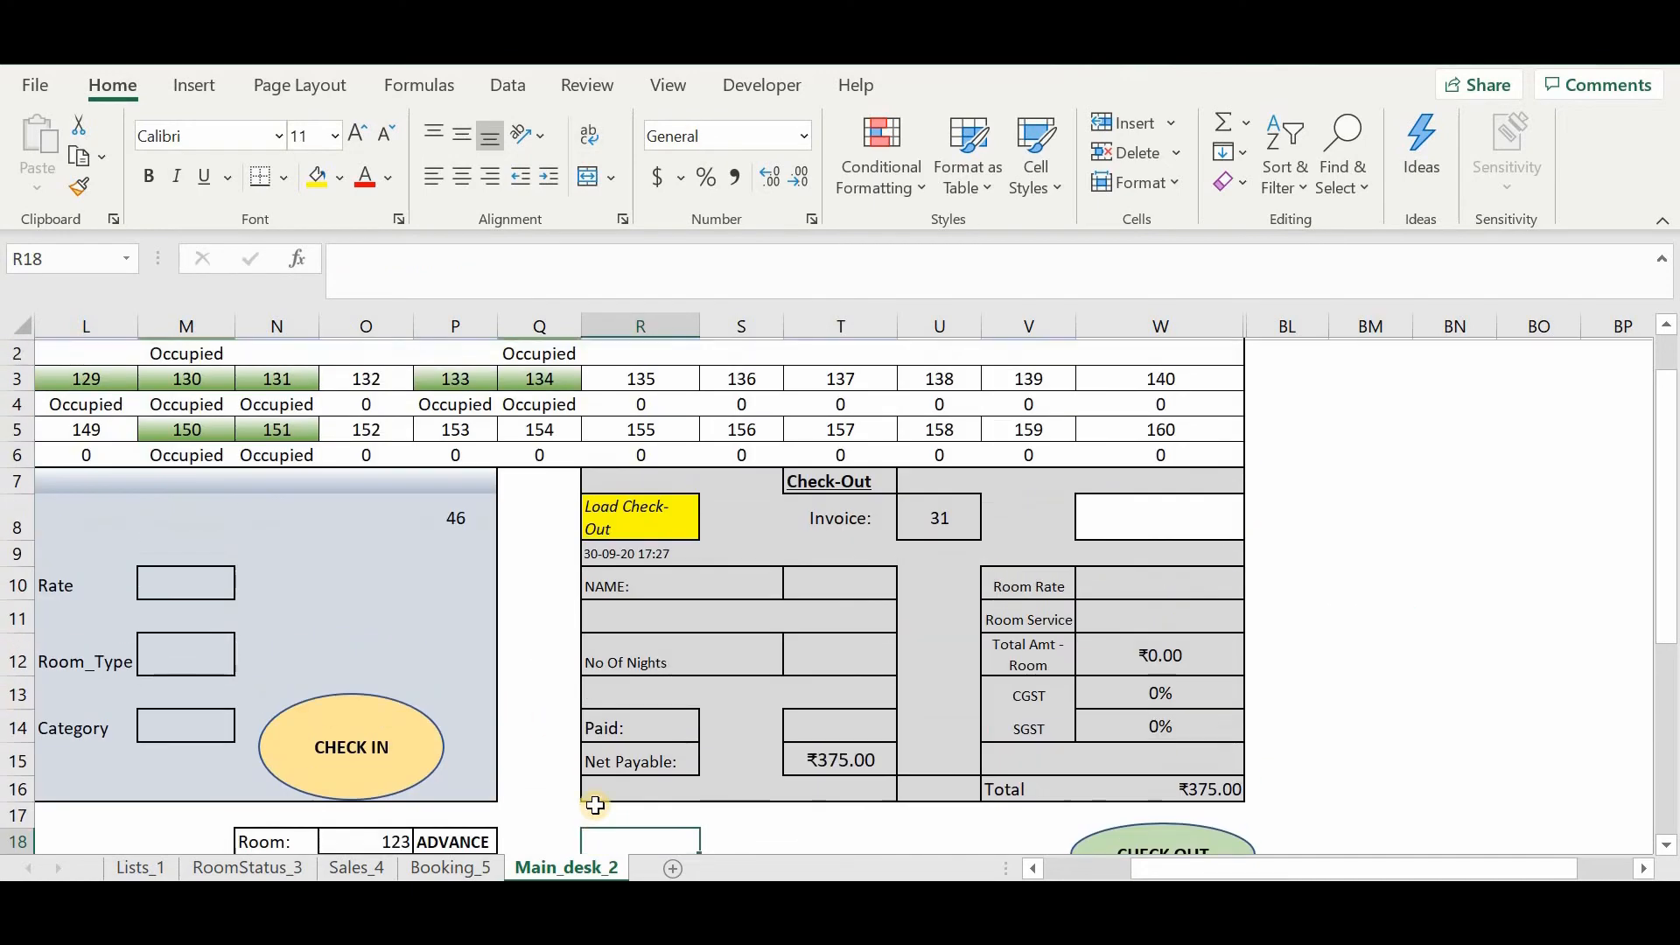
scroll(595, 806, down, 3)
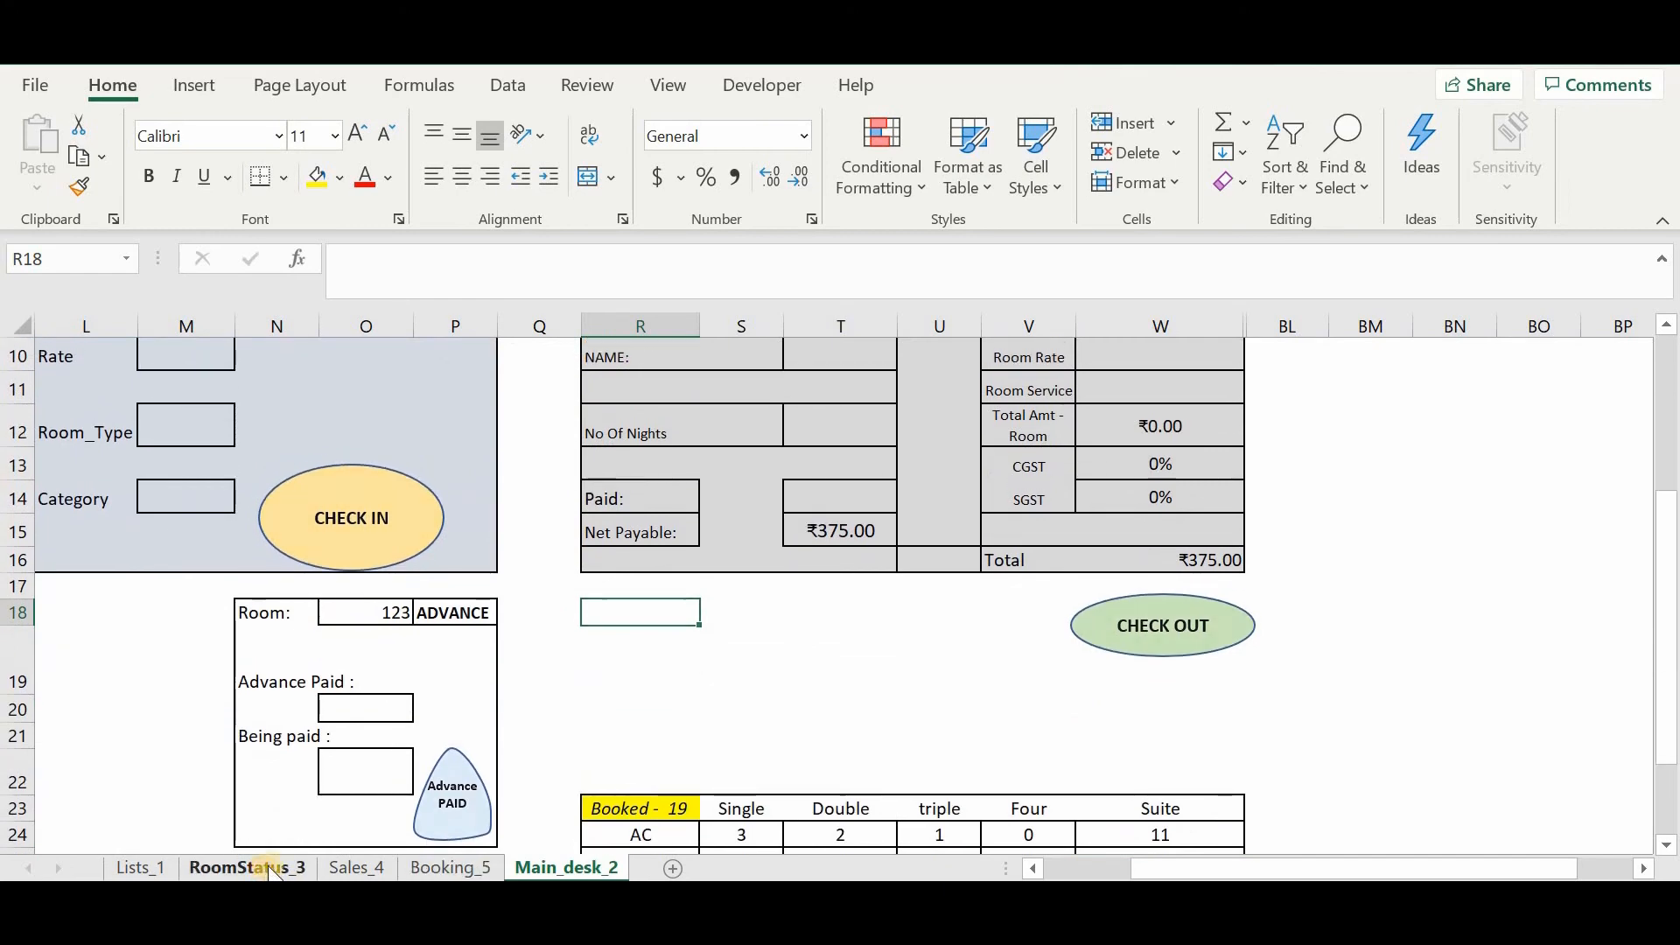
click(254, 868)
click(357, 867)
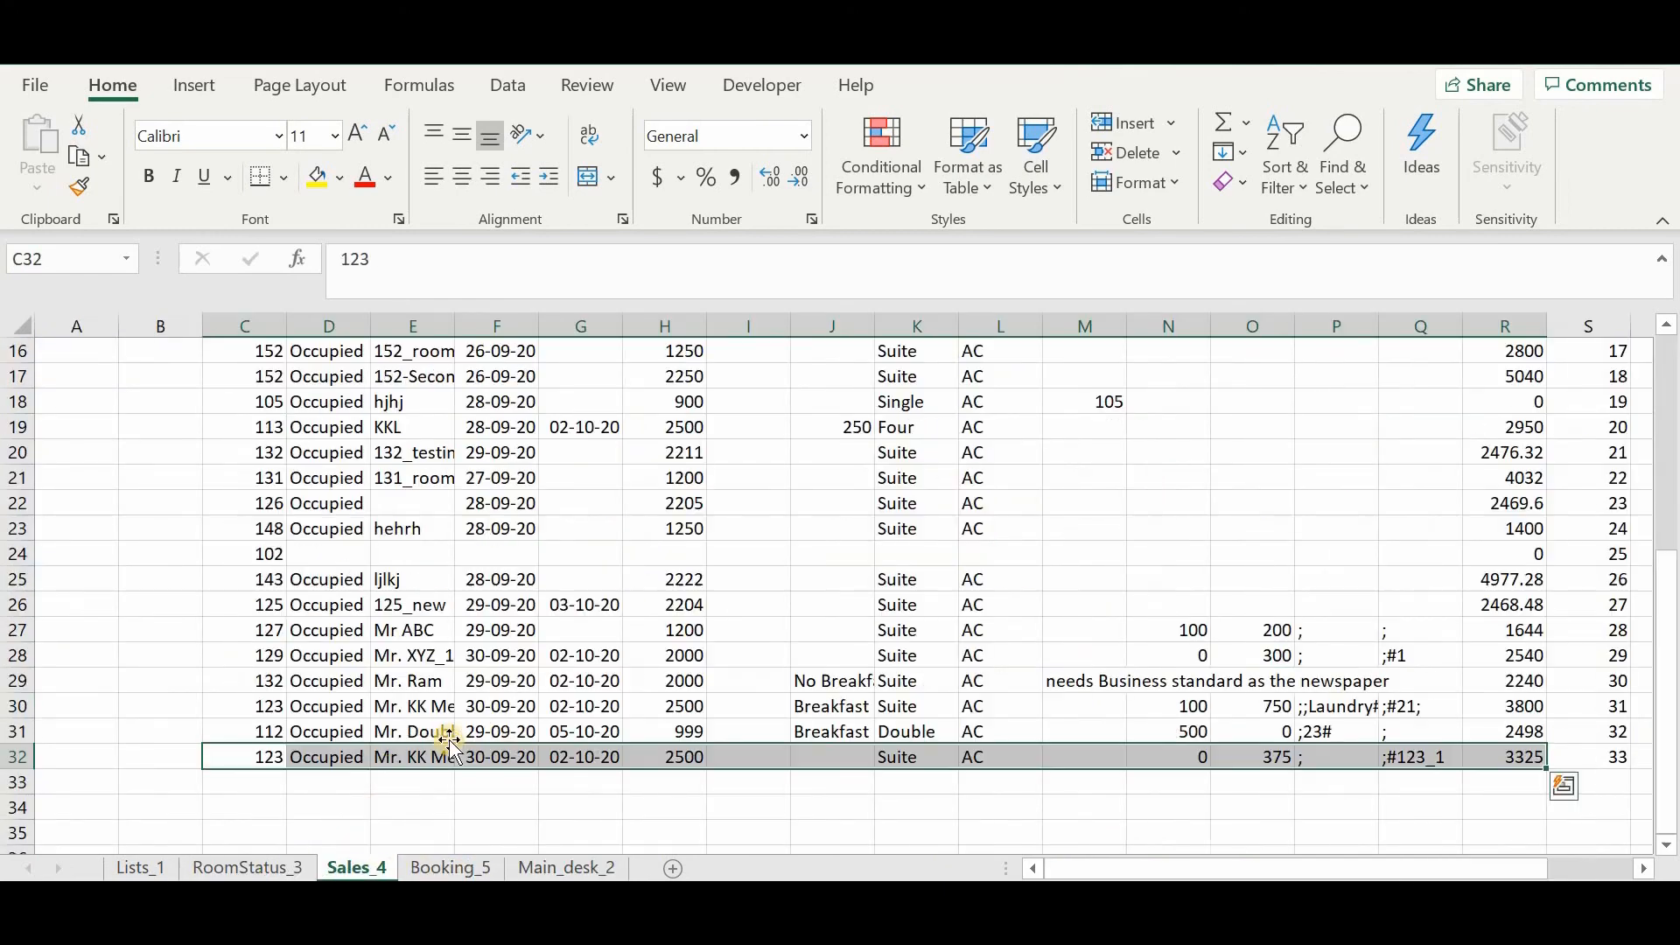
scroll(388, 790, right, 4)
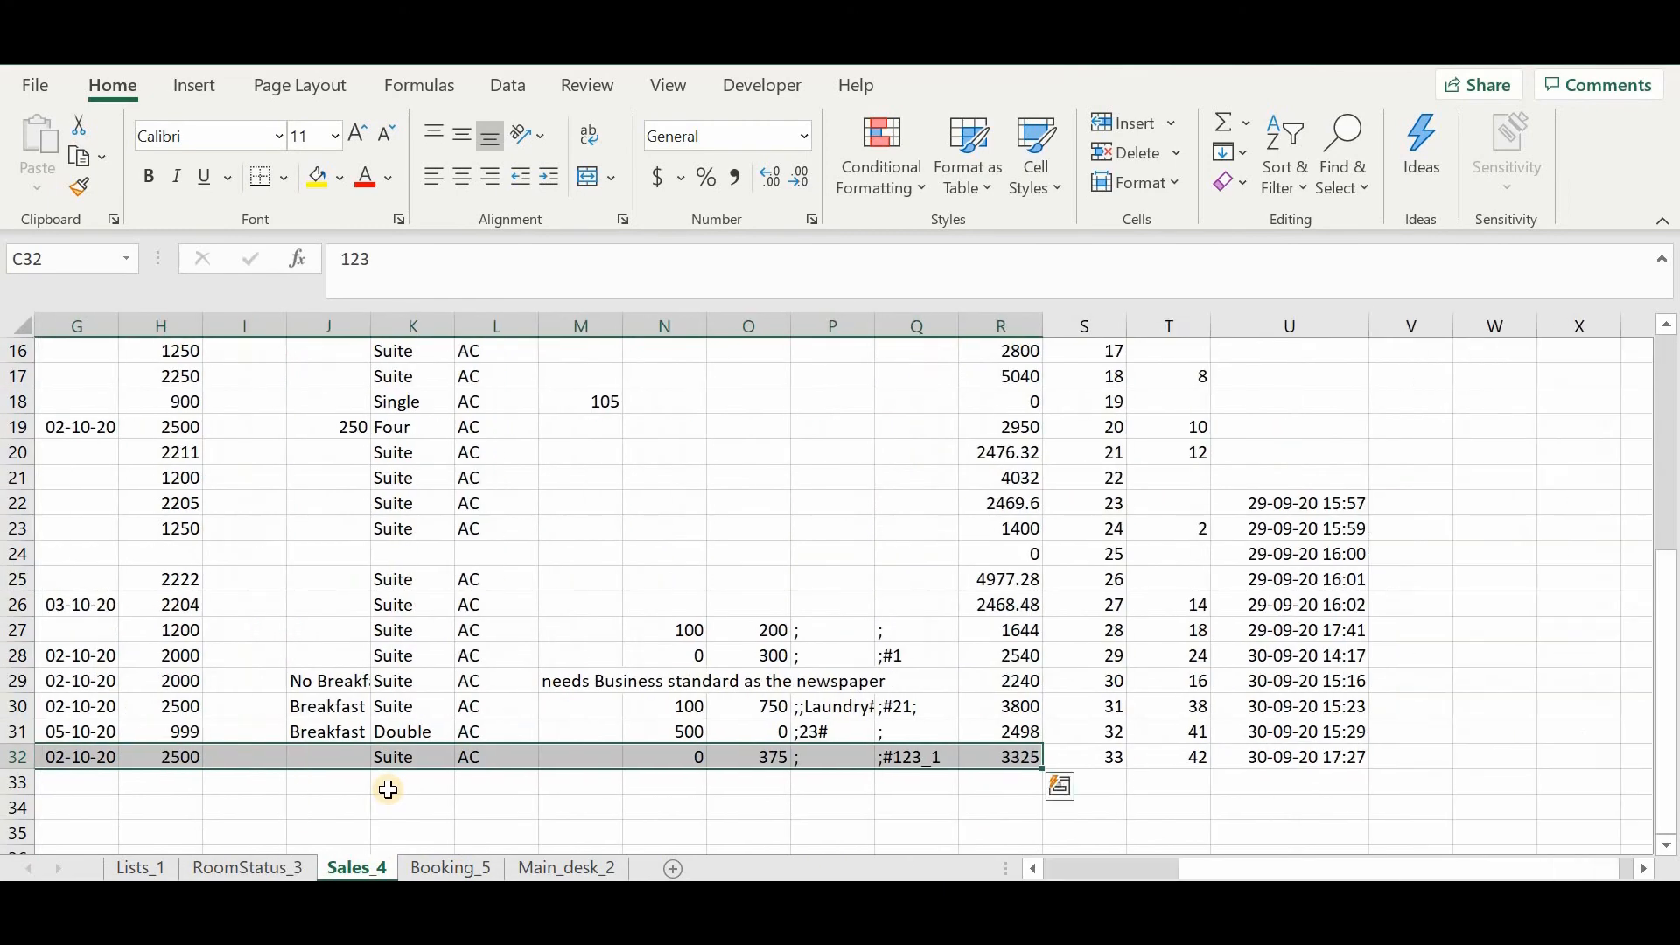
scroll(387, 790, left, 4)
scroll(388, 791, right, 1)
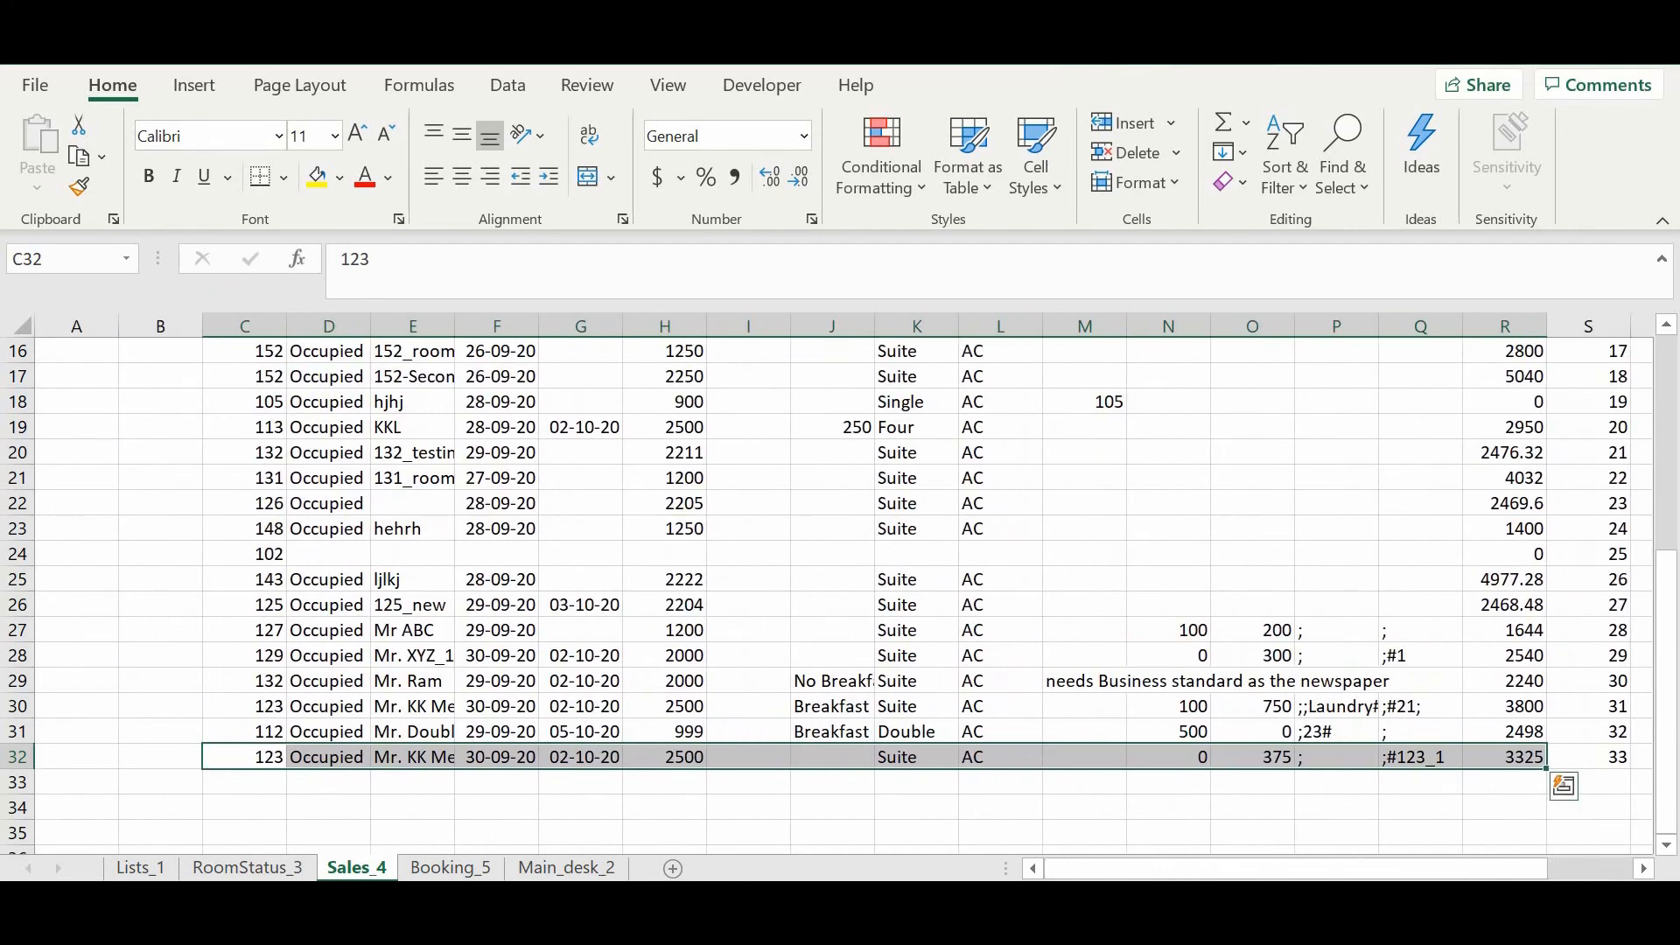